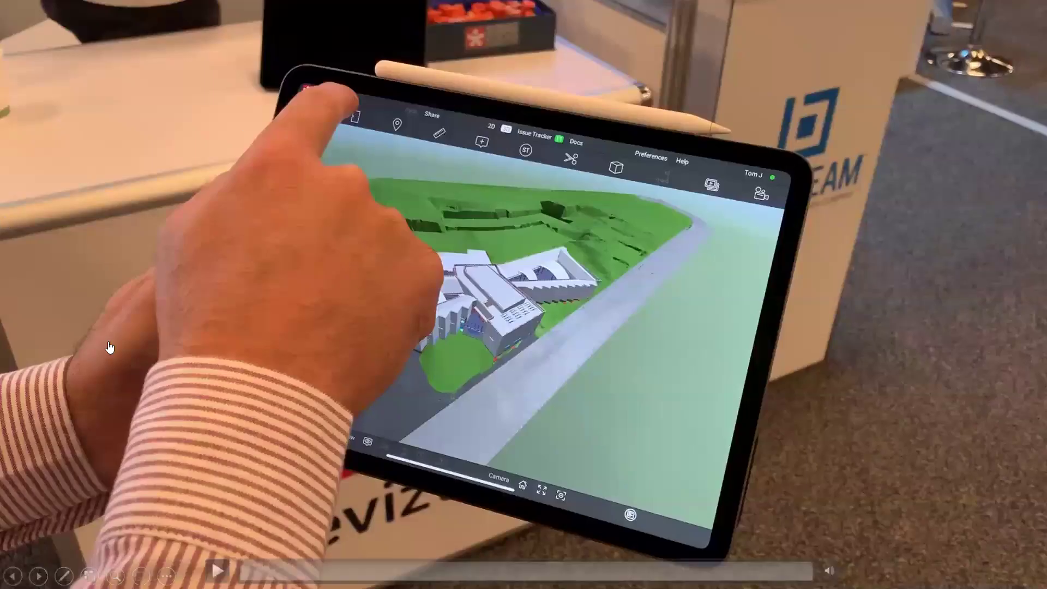
Play the tablet demo video embedded in the slide, replay it from the start and skip between the model scenes.
{"action": "left_click", "coordinate": [217, 571]}
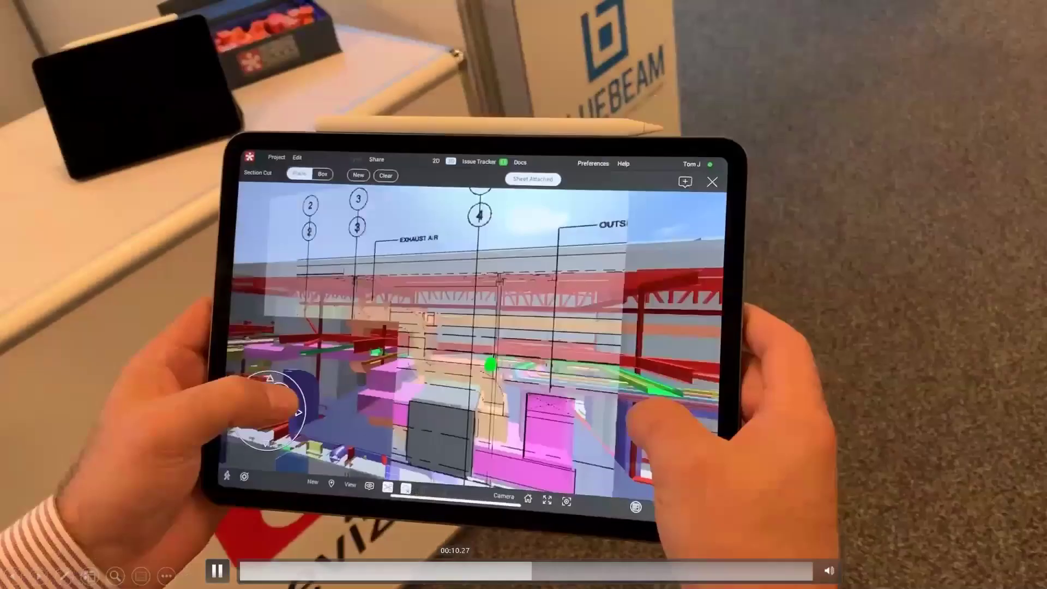
{"action": "left_click_drag", "start_coordinate": [526, 571], "coordinate": [242, 571]}
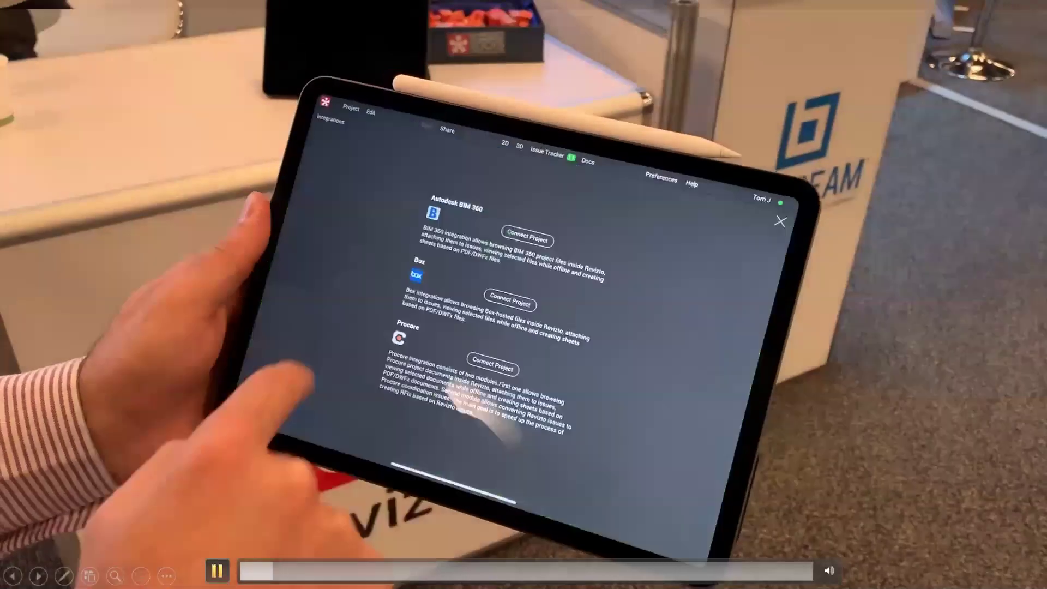
{"action": "left_click", "coordinate": [507, 567]}
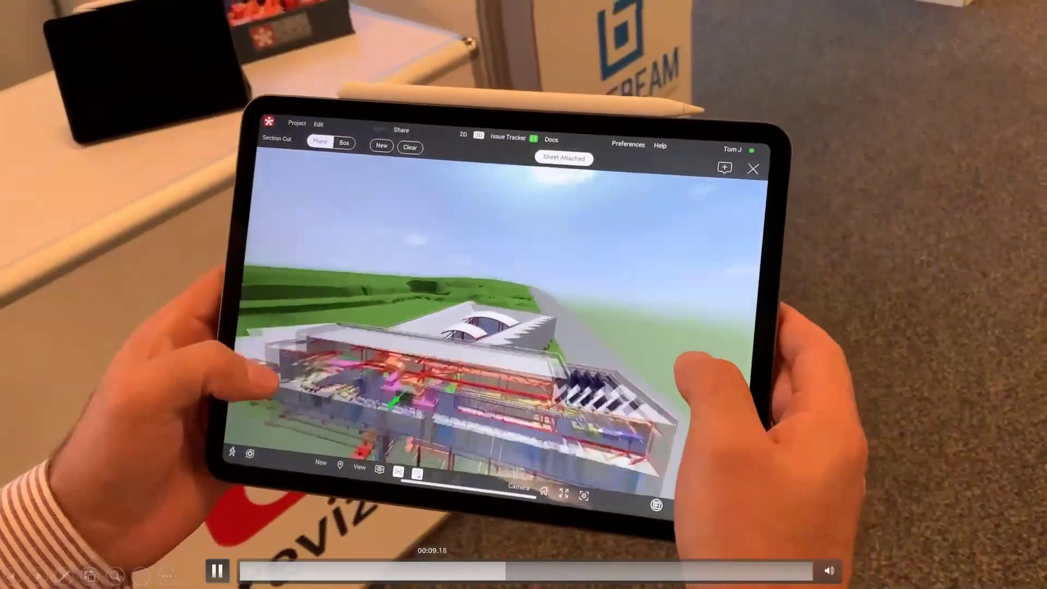
{"action": "left_click", "coordinate": [432, 570]}
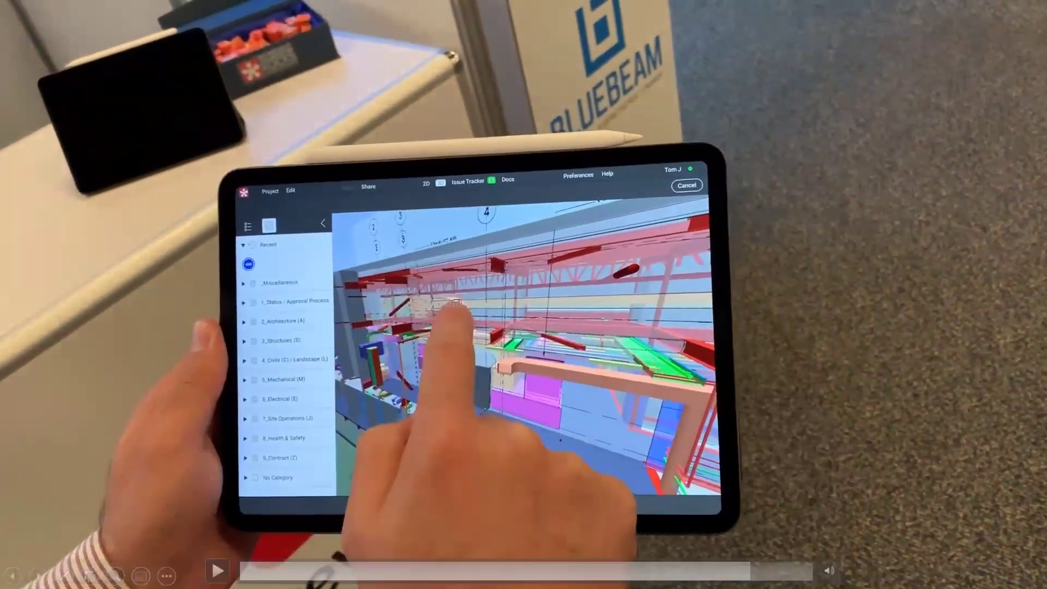
End the slide show and minimise the presentation to reach the desktop.
{"action": "key", "text": "Escape"}
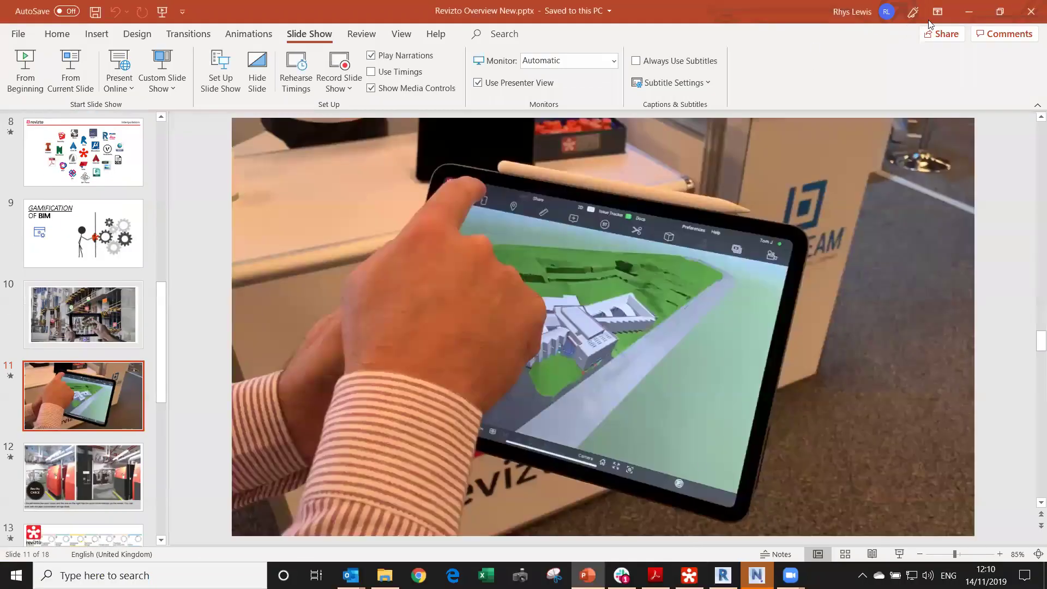
{"action": "left_click", "coordinate": [961, 16]}
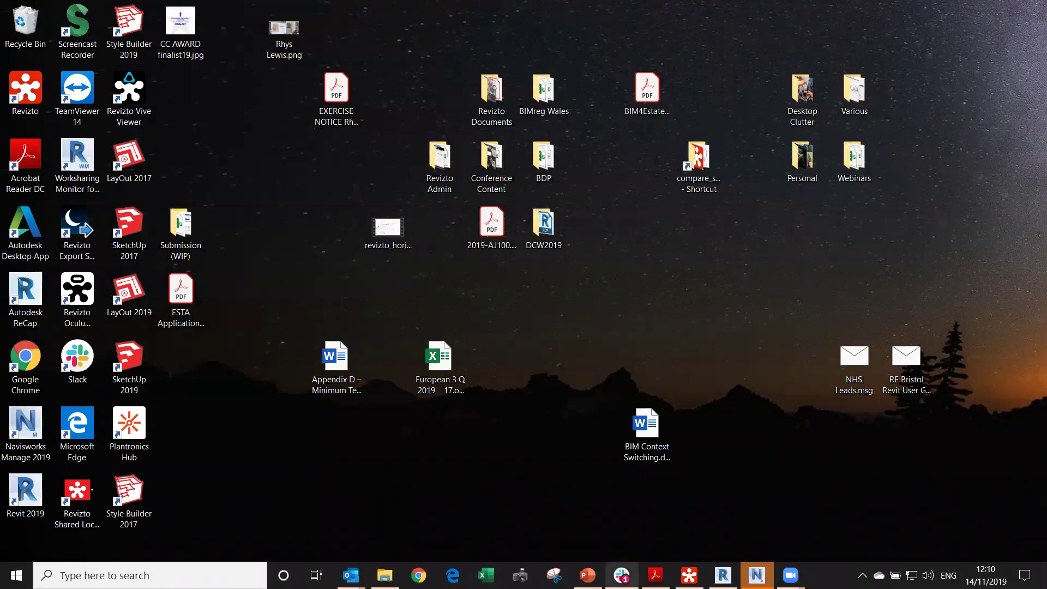
Switch through Revizto and Revit to Navisworks and examine the whole federated NSW model from outside.
{"action": "left_click", "coordinate": [690, 575]}
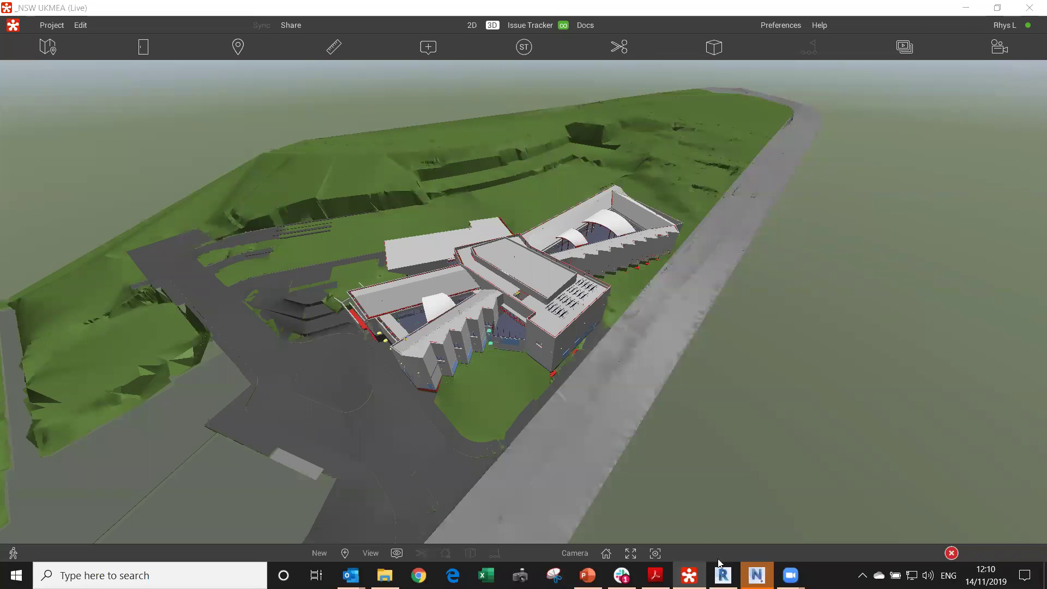
{"action": "left_click", "coordinate": [723, 575]}
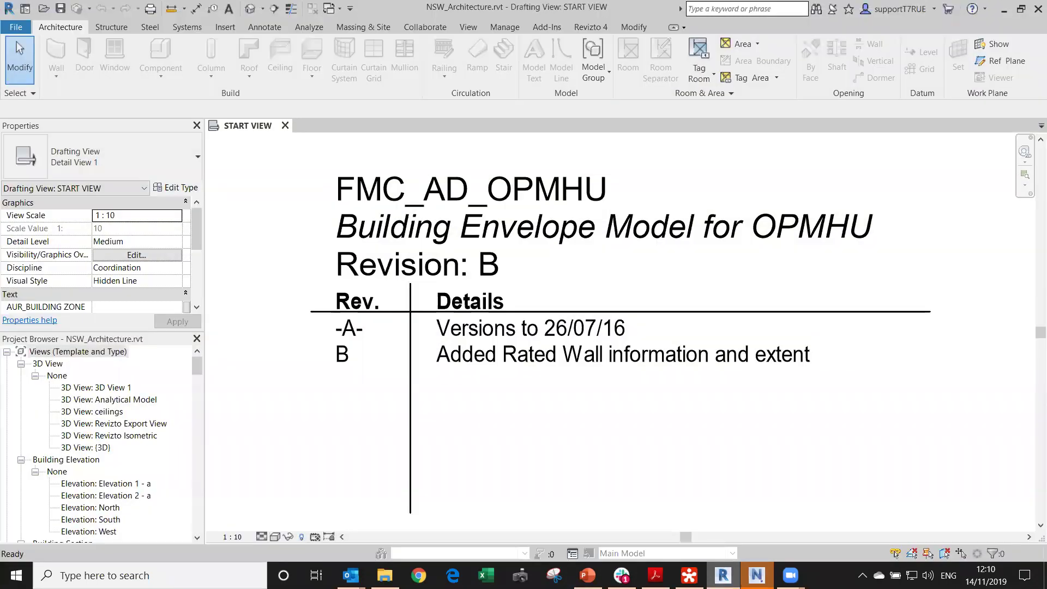
{"action": "left_click", "coordinate": [756, 576]}
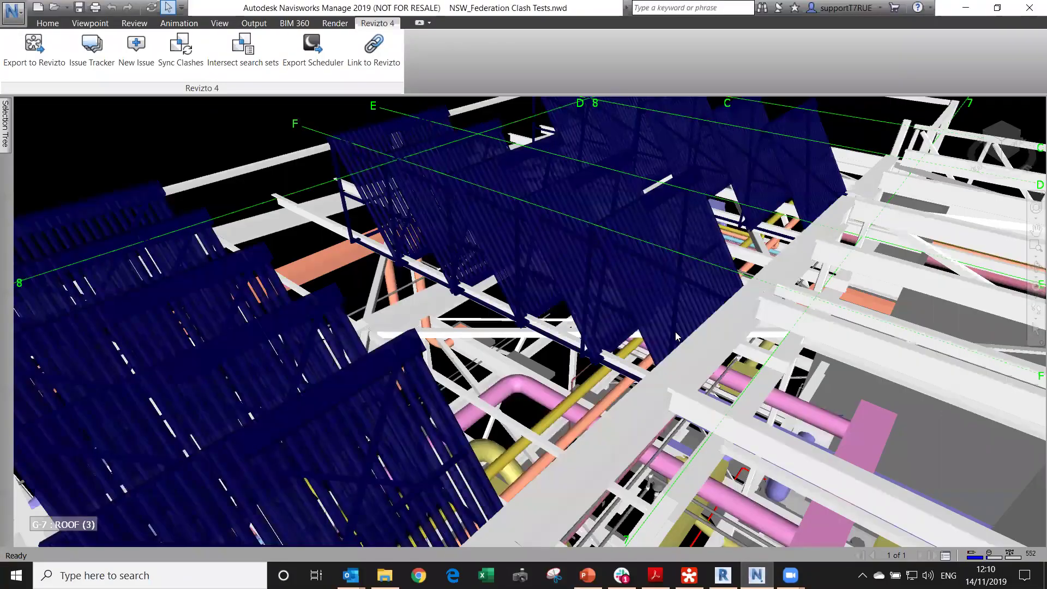
{"action": "scroll", "coordinate": [683, 330], "scroll_direction": "up", "scroll_amount": 3}
{"action": "scroll", "coordinate": [683, 330], "scroll_direction": "down", "scroll_amount": 10}
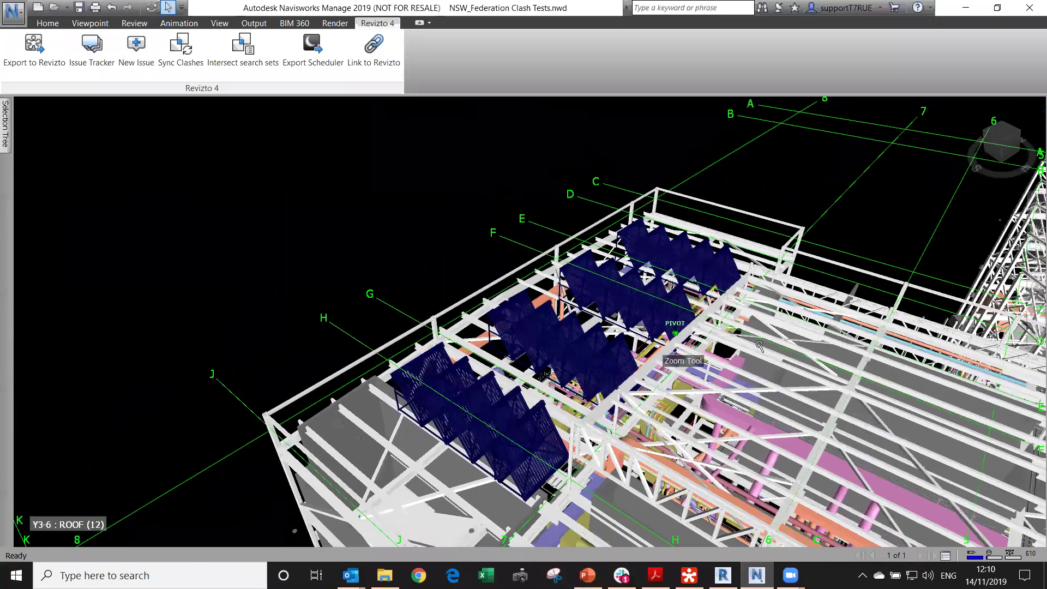
{"action": "scroll", "coordinate": [568, 227], "scroll_direction": "up", "scroll_amount": 5}
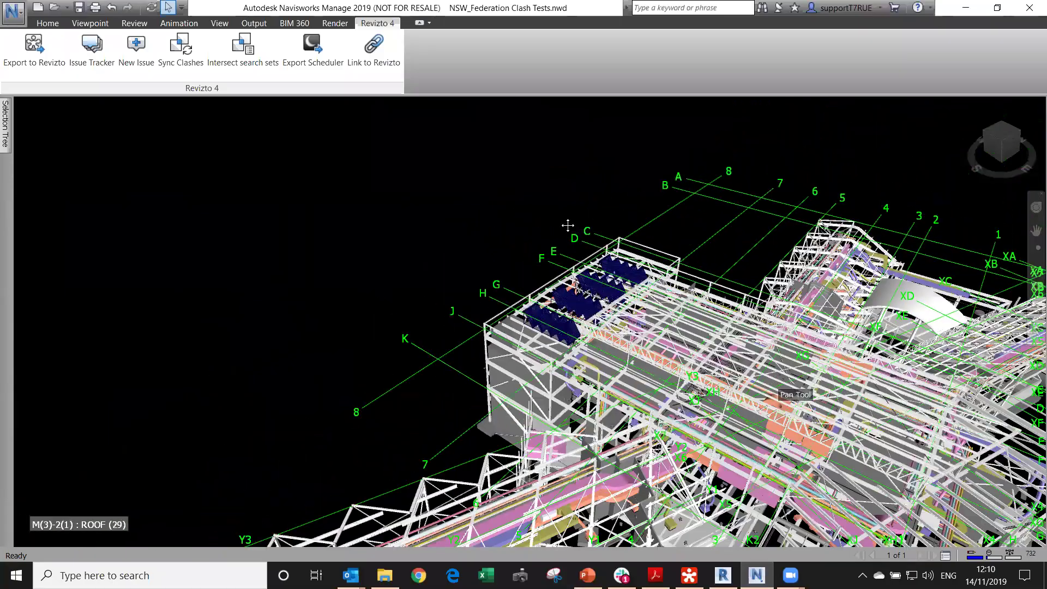
{"action": "middle_click_drag", "start_coordinate": [568, 228], "coordinate": [566, 232]}
{"action": "scroll", "coordinate": [642, 391], "scroll_direction": "down", "scroll_amount": 5}
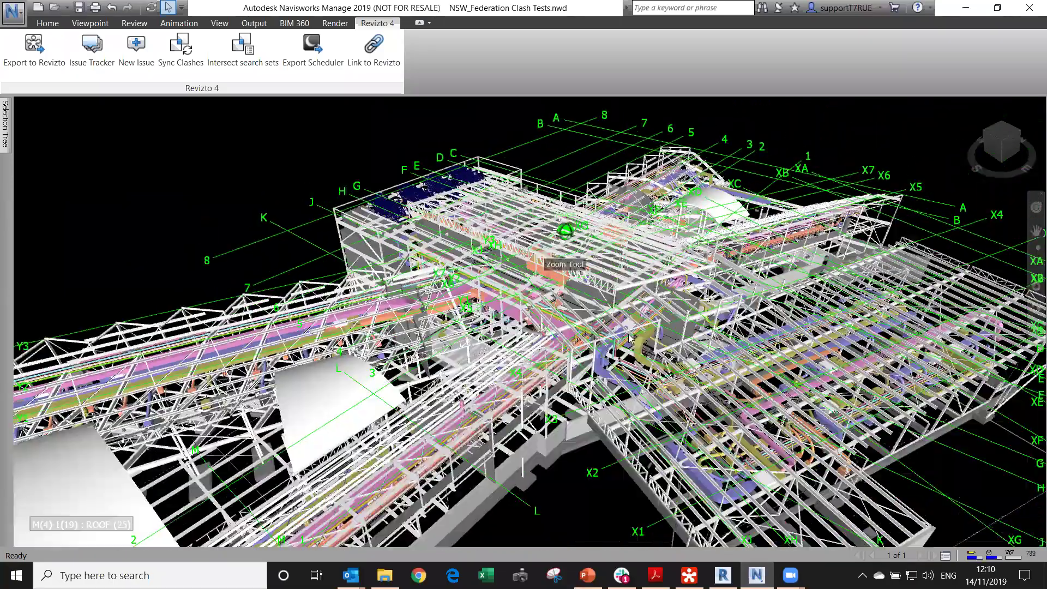
{"action": "scroll", "coordinate": [680, 295], "scroll_direction": "down", "scroll_amount": 1}
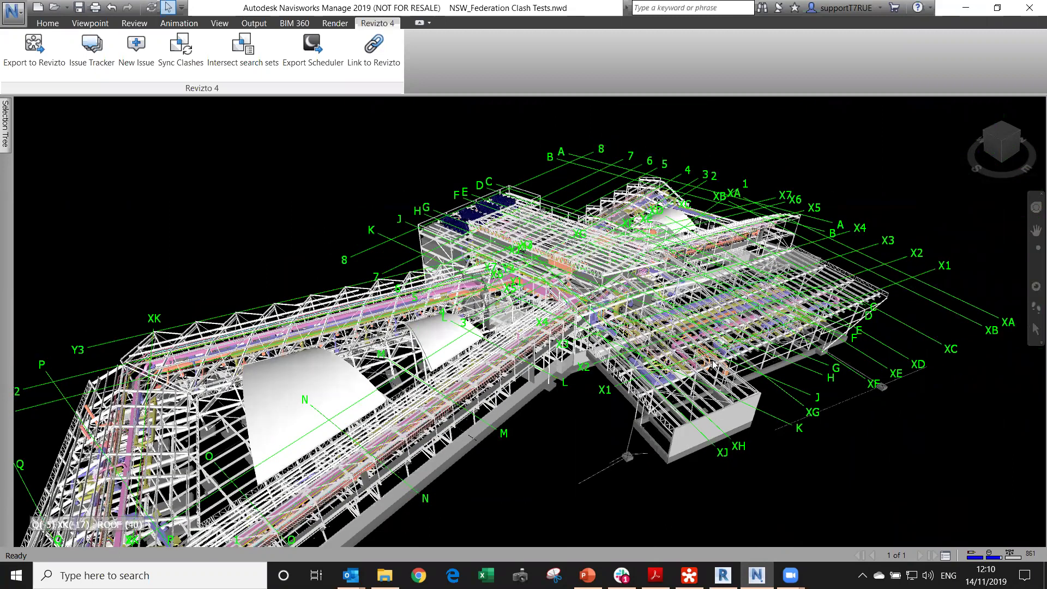
Switch to Revit and compare its Revizto 4 add-in commands with those in Navisworks.
{"action": "key", "text": "alt+Tab"}
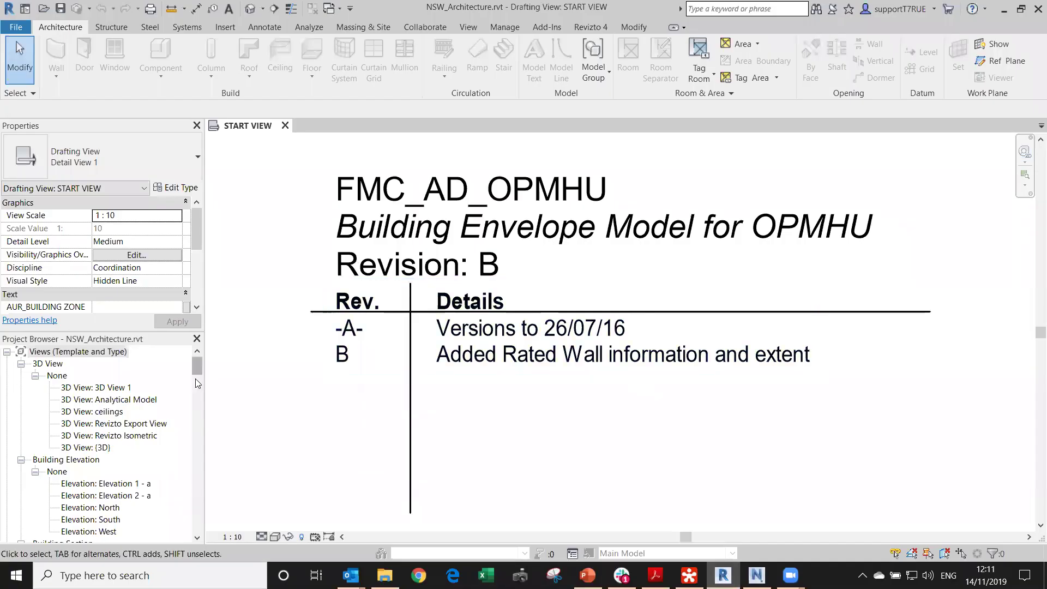
{"action": "left_click_drag", "start_coordinate": [197, 368], "coordinate": [199, 522]}
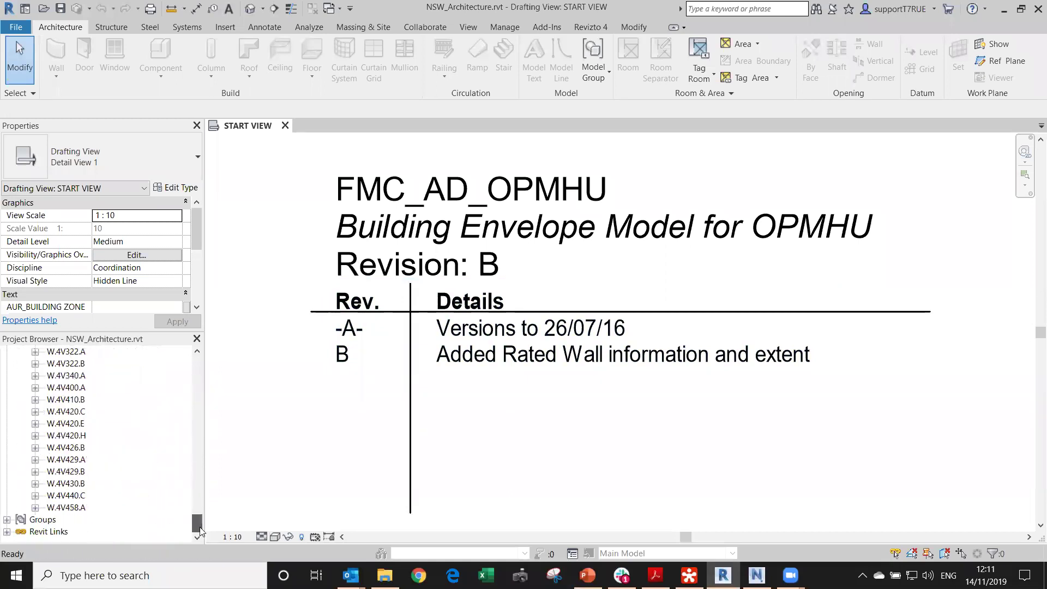
{"action": "left_click", "coordinate": [598, 28]}
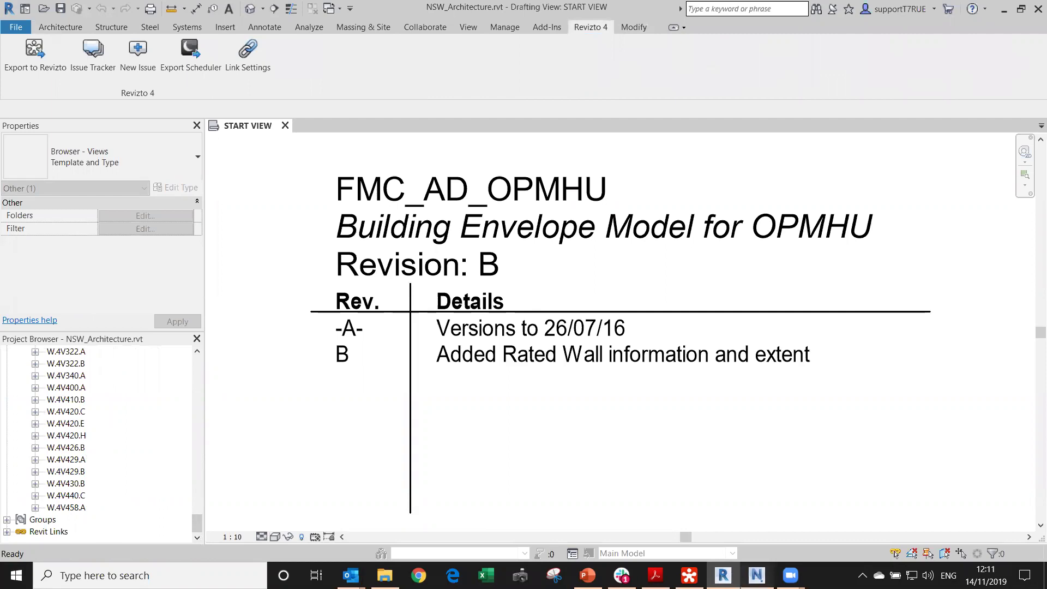
{"action": "left_click", "coordinate": [757, 573]}
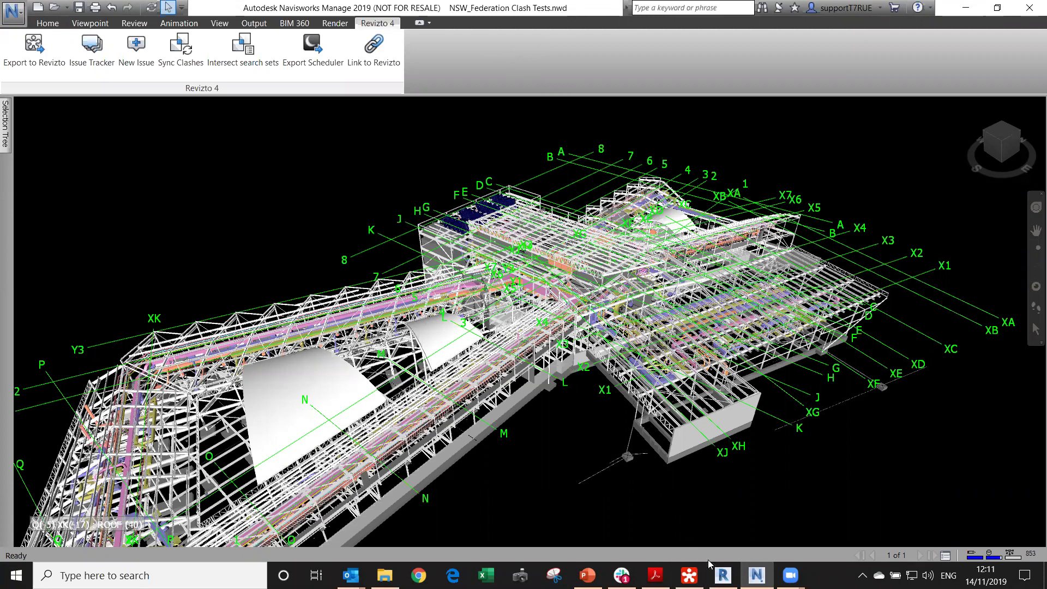
{"action": "left_click", "coordinate": [722, 575]}
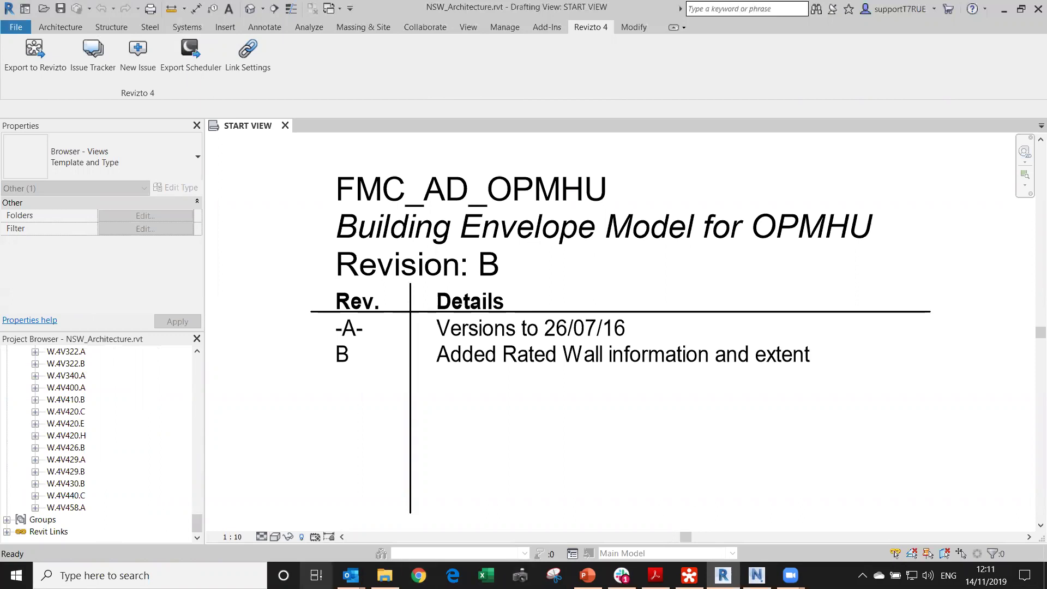
List the linked Revit models in NSW_Architecture.rvt and check the Export Scheduler command in Navisworks before returning to Revit.
{"action": "left_click", "coordinate": [6, 532]}
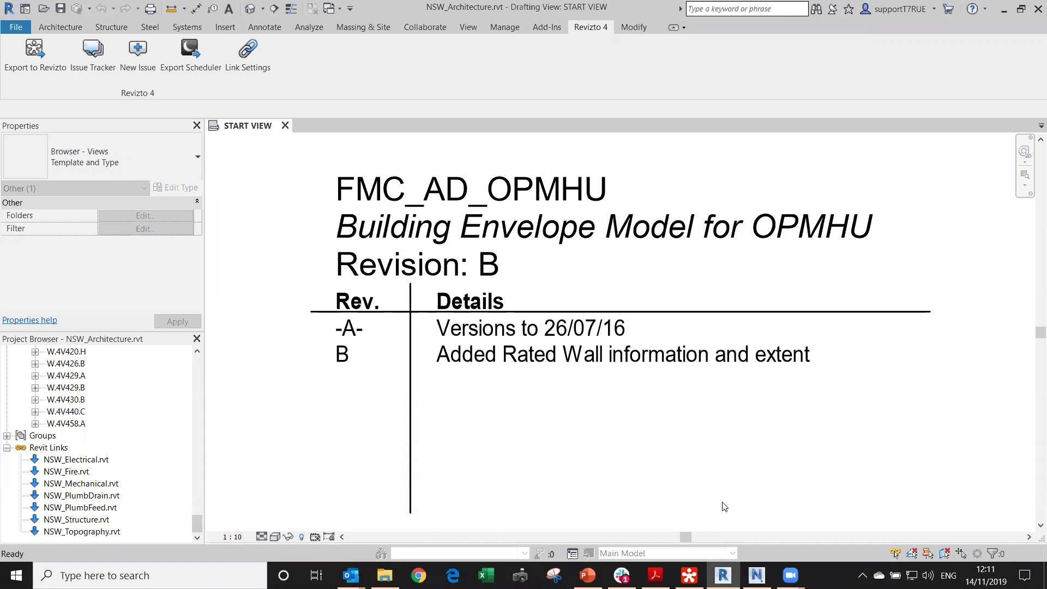
{"action": "left_click", "coordinate": [757, 575]}
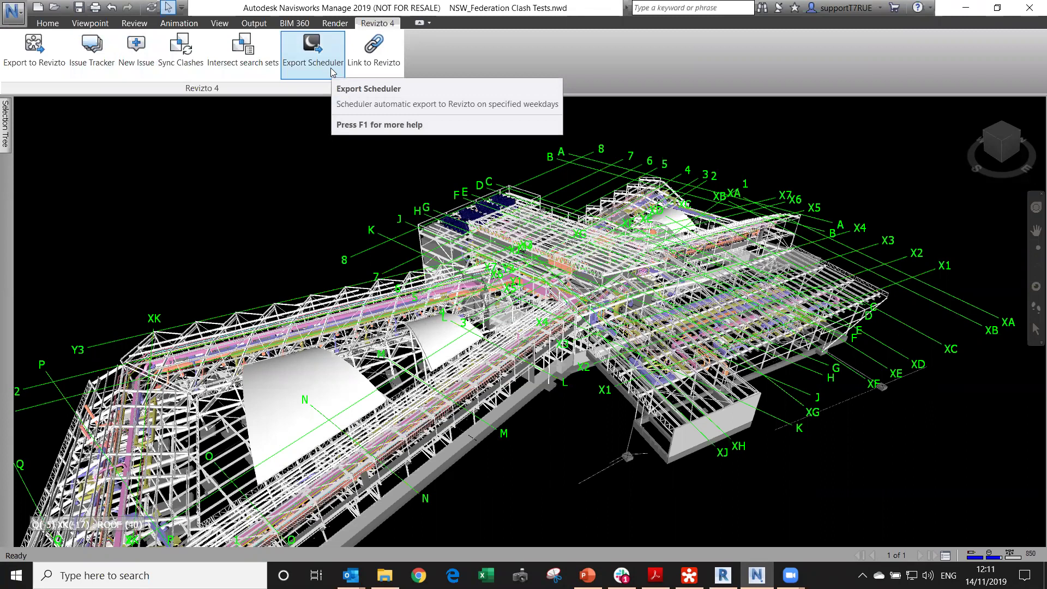
{"action": "left_click", "coordinate": [723, 575]}
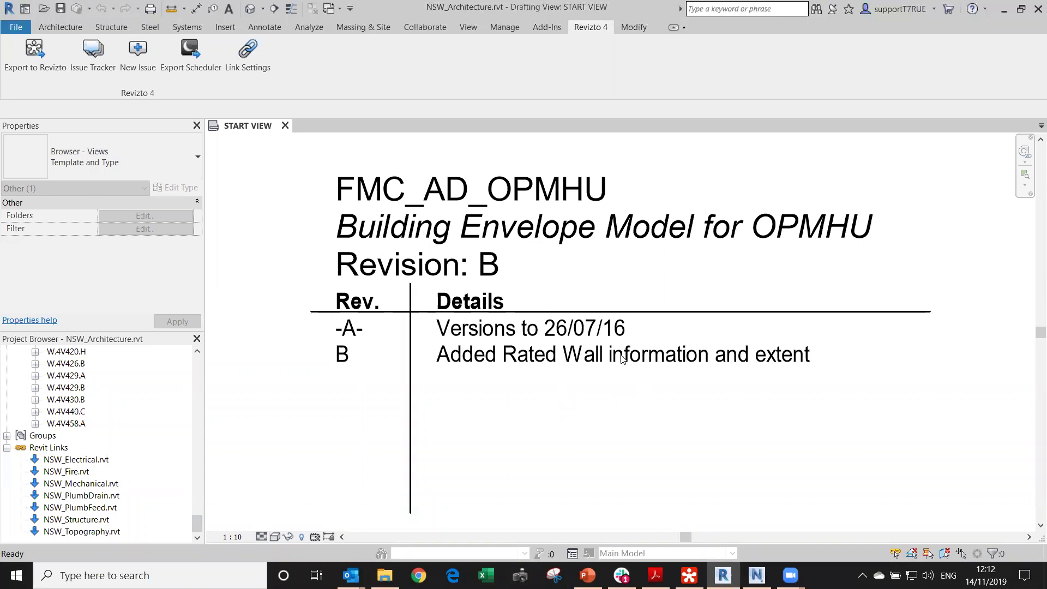
Open Revit's Export Scheduler, try including sheets from linked files with all sheets selected, and cancel the sheet selection.
{"action": "left_click", "coordinate": [191, 67]}
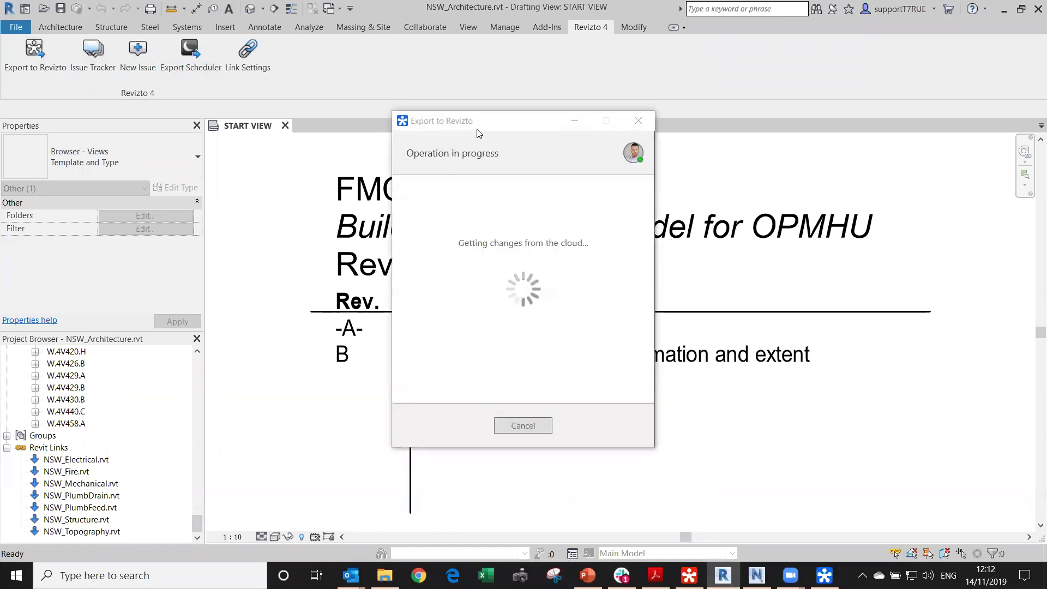
{"action": "left_click_drag", "start_coordinate": [593, 52], "coordinate": [594, 52]}
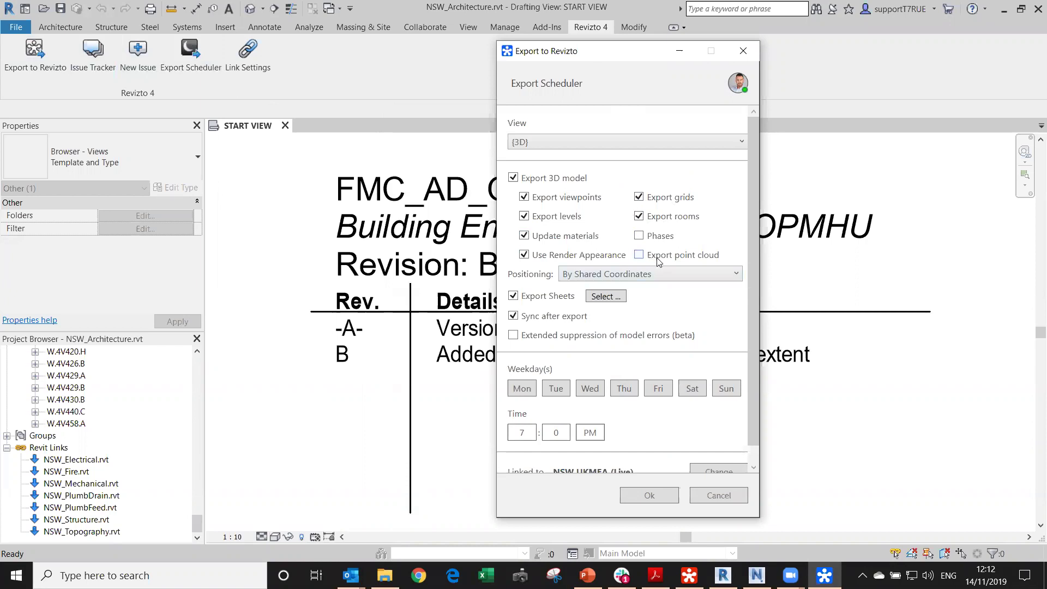
{"action": "left_click", "coordinate": [603, 297]}
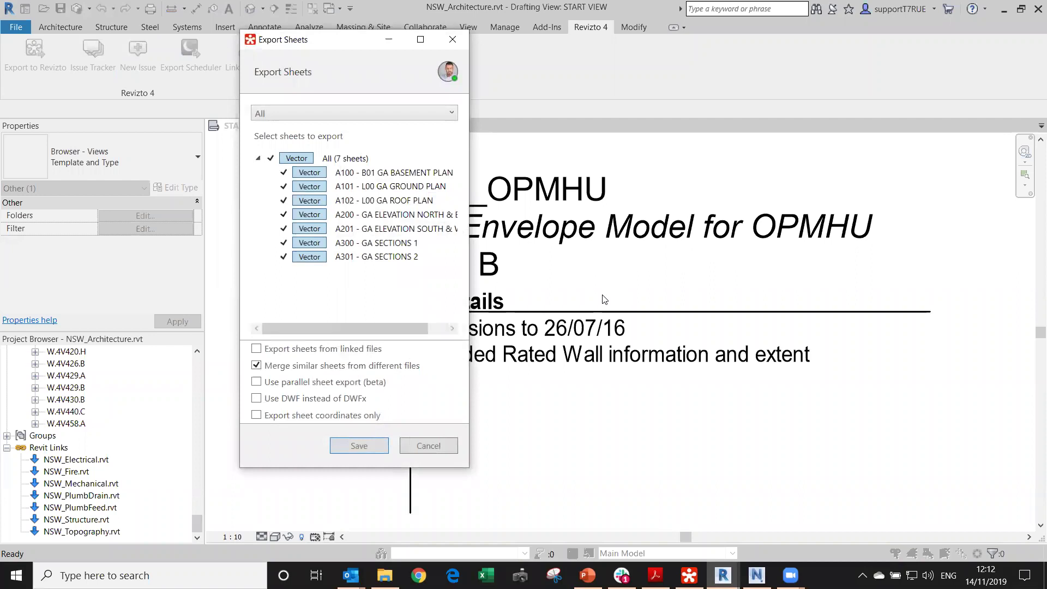
{"action": "key", "text": "Return"}
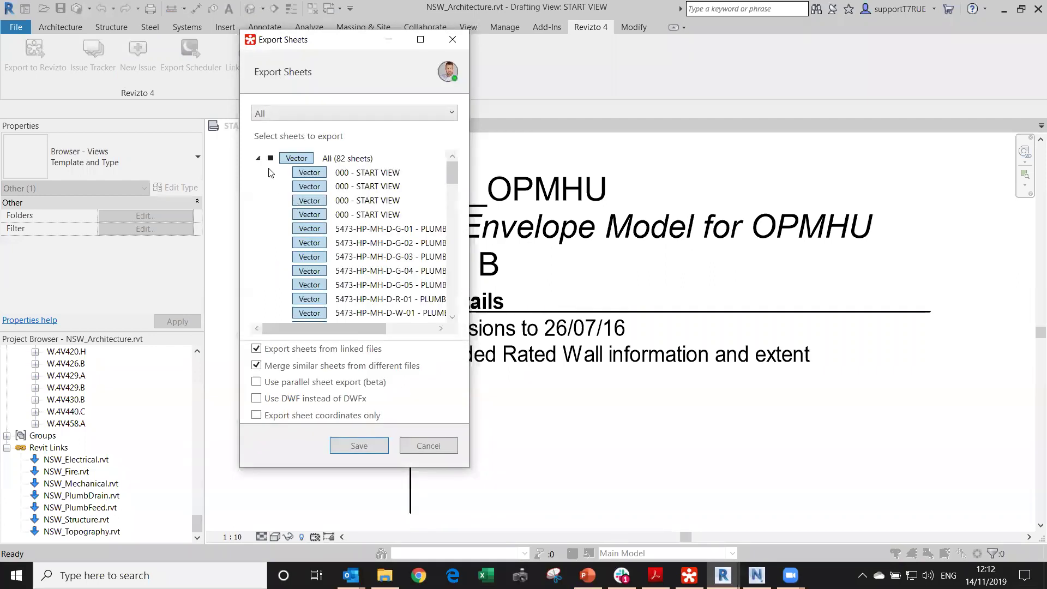
{"action": "left_click", "coordinate": [271, 159]}
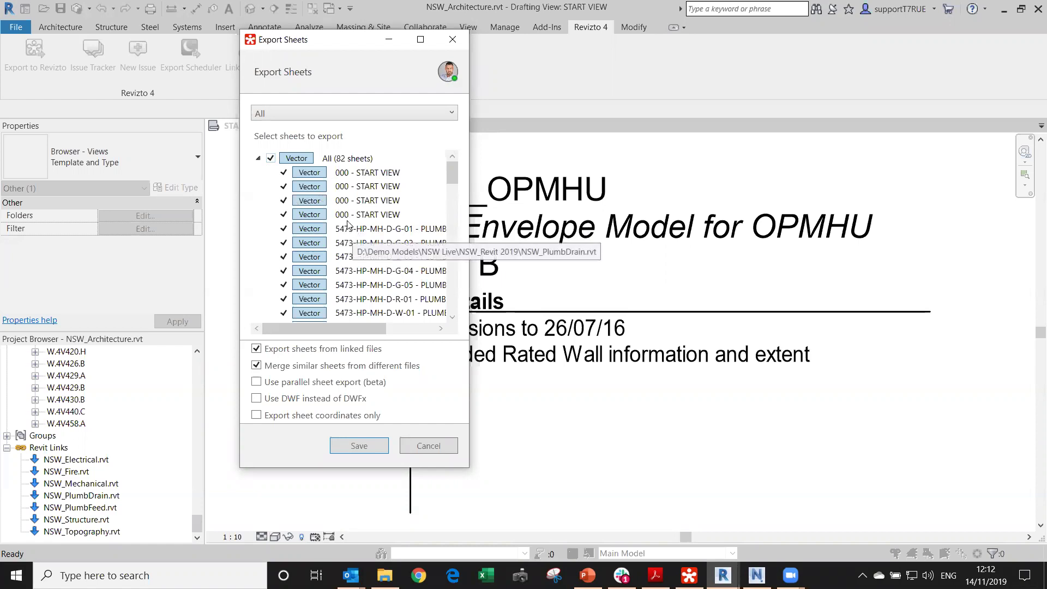
{"action": "left_click", "coordinate": [430, 444]}
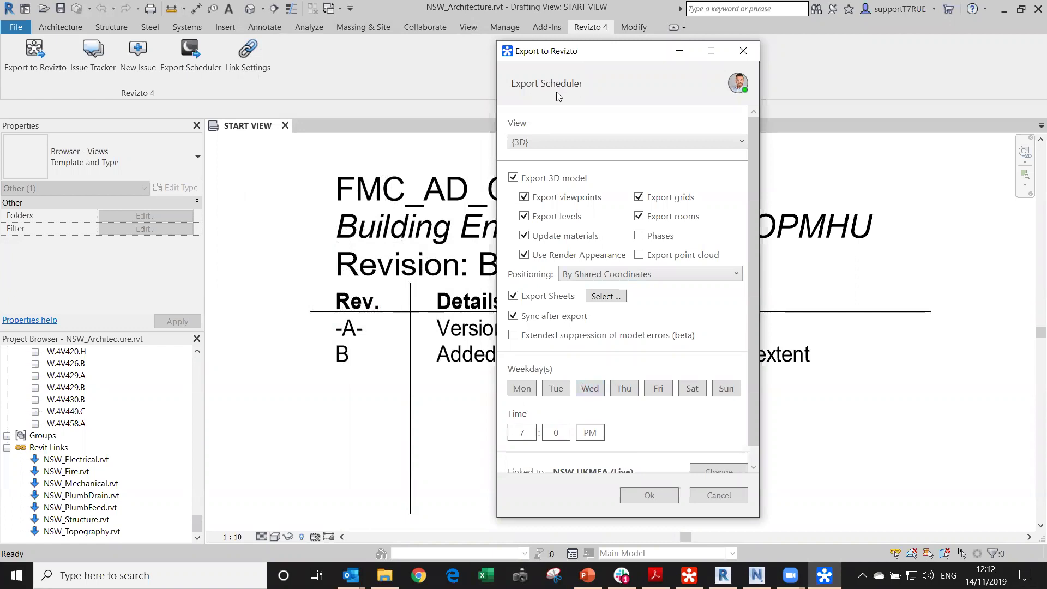
Try scheduling the export for Monday, Wednesday and Friday, and cancel the Export Scheduler.
{"action": "left_click", "coordinate": [522, 389]}
{"action": "left_click", "coordinate": [655, 388]}
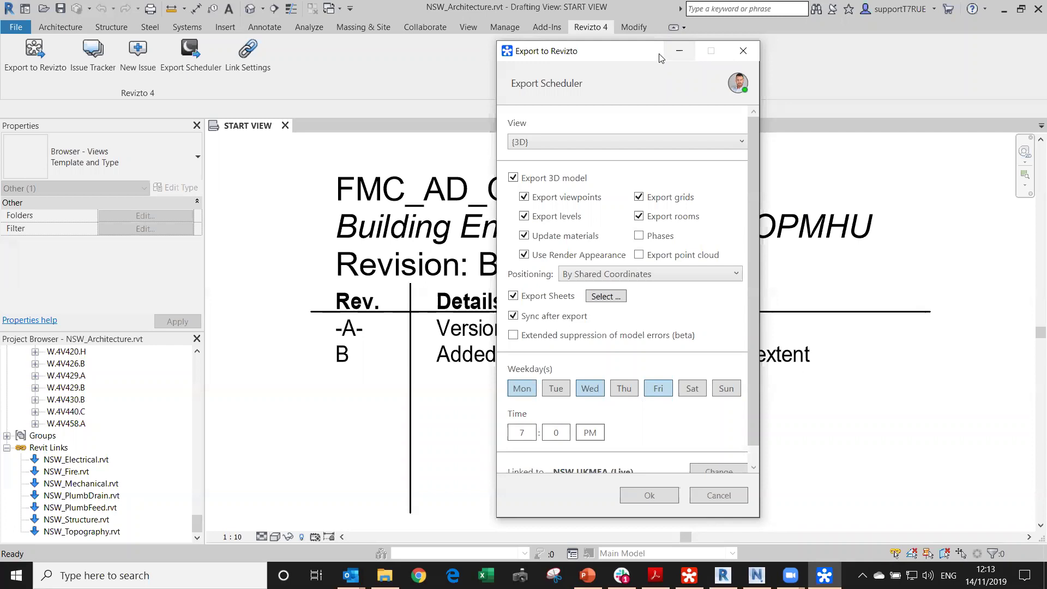
{"action": "left_click_drag", "start_coordinate": [655, 57], "coordinate": [691, 44]}
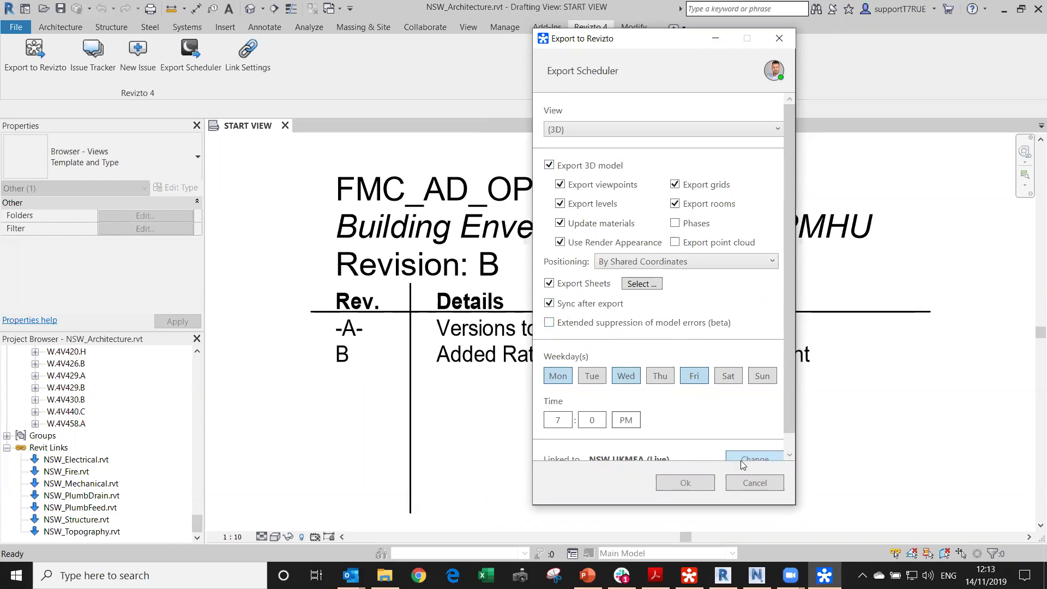
{"action": "left_click", "coordinate": [762, 485]}
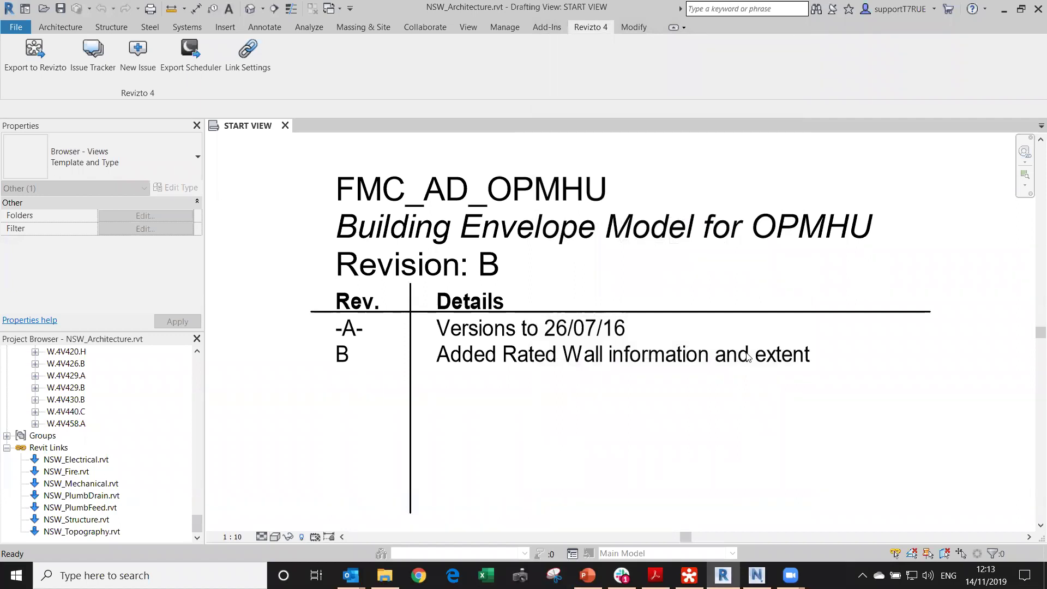
Switch to Revizto and browse the available projects for opening.
{"action": "key", "text": "super+d"}
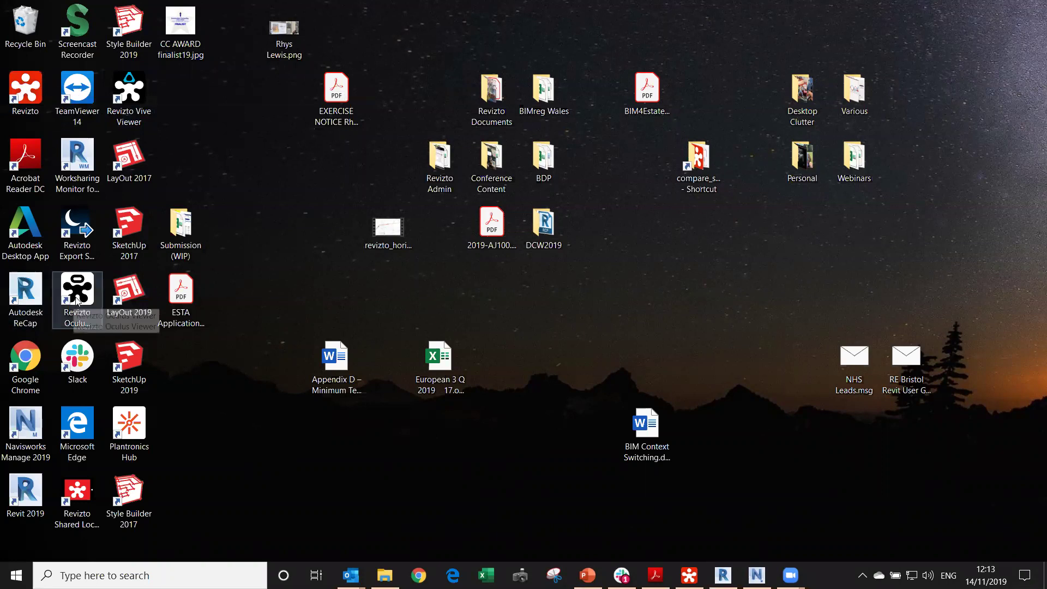
{"action": "left_click", "coordinate": [689, 575]}
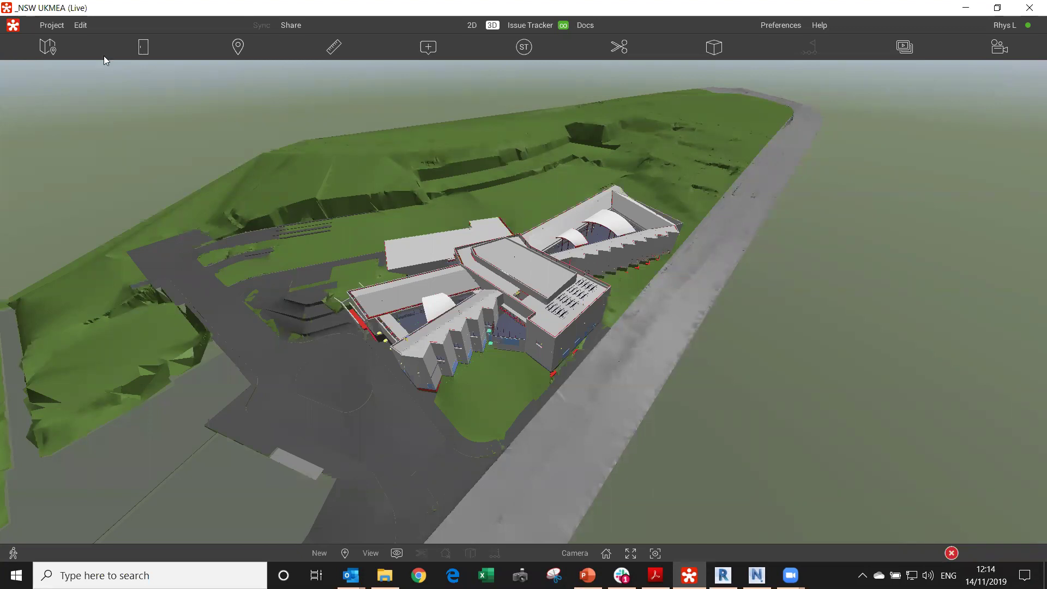
{"action": "left_click", "coordinate": [55, 25]}
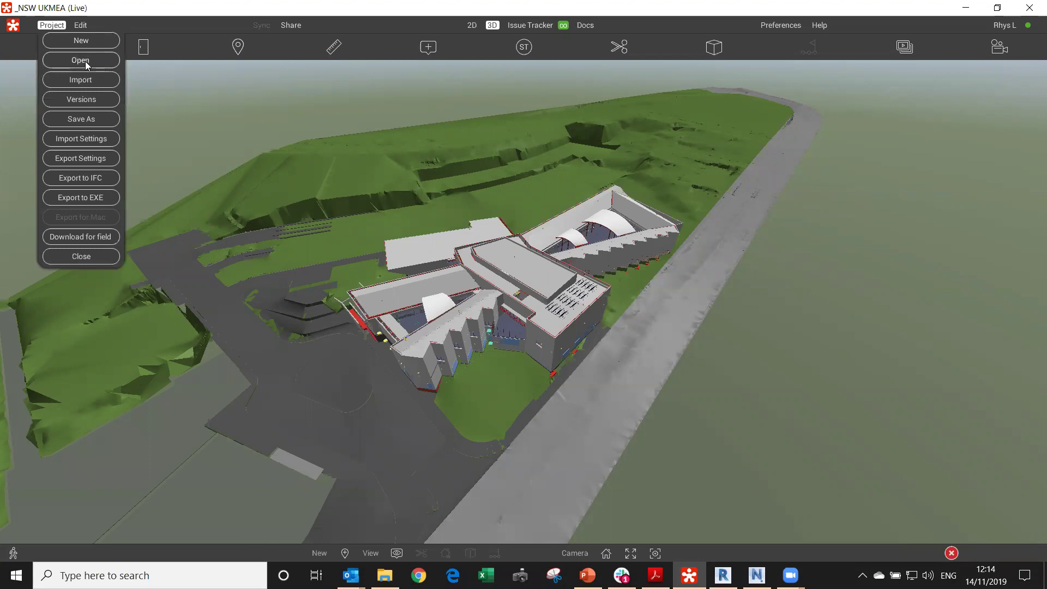
{"action": "left_click", "coordinate": [85, 61]}
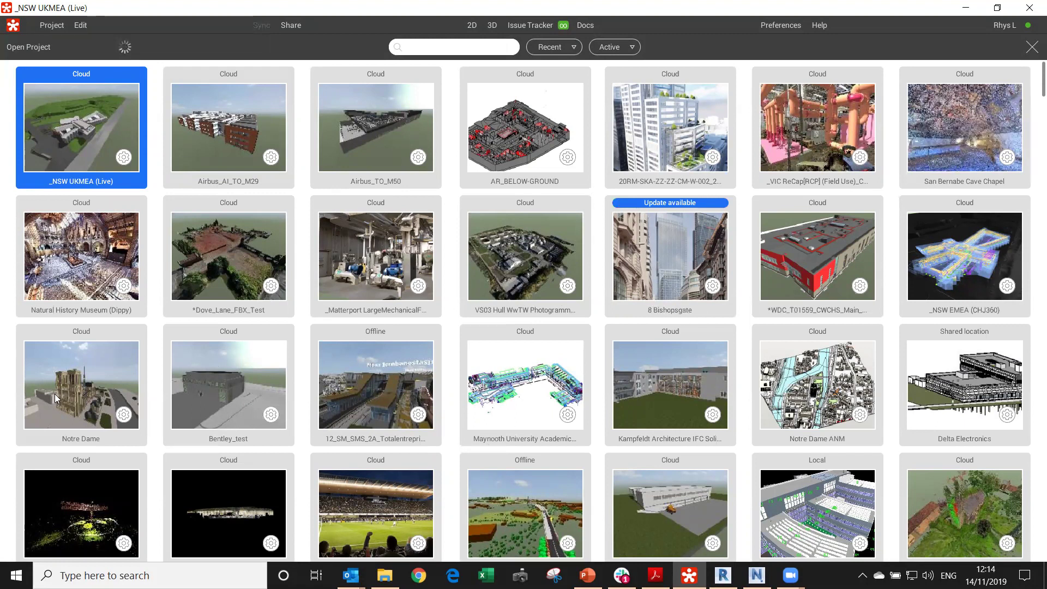
{"action": "scroll", "coordinate": [374, 355], "scroll_direction": "down", "scroll_amount": 5}
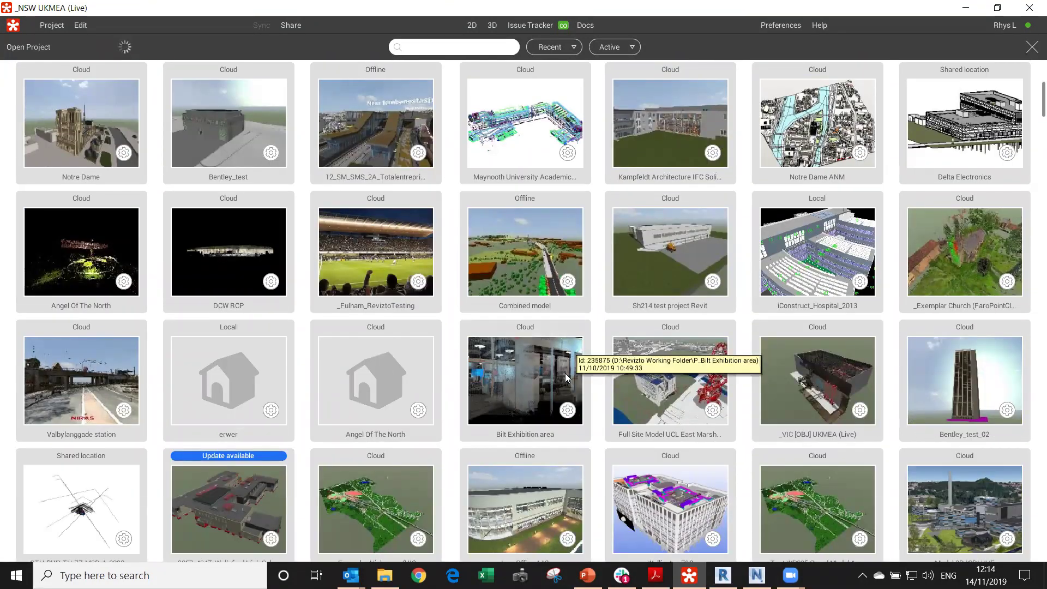
Open the _NSW UKMEA (Live) project and show its Issue Tracker with the issue properties displayed.
{"action": "scroll", "coordinate": [565, 373], "scroll_direction": "up", "scroll_amount": 5}
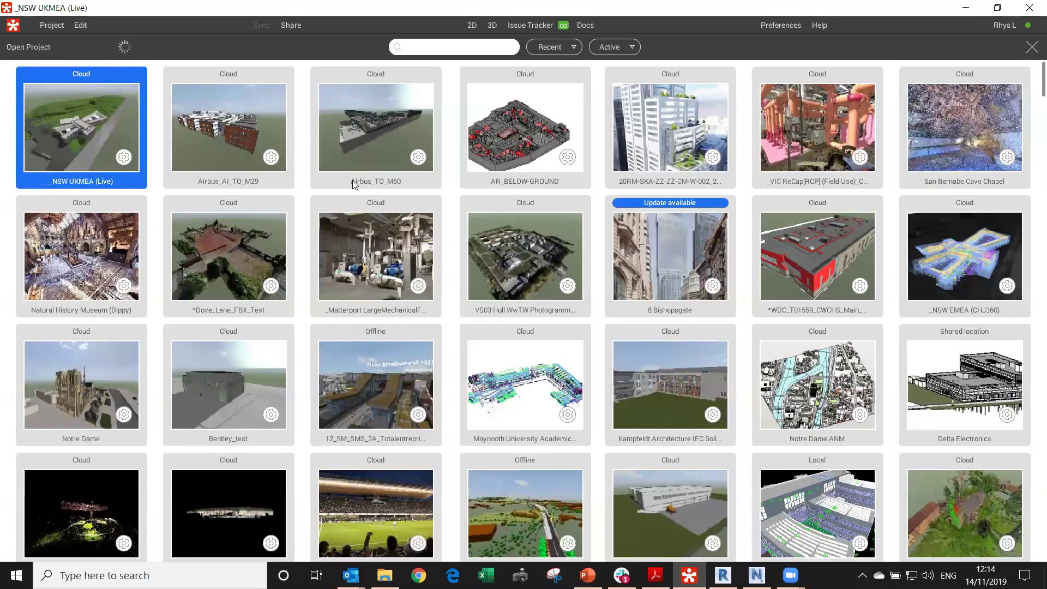
{"action": "double_click", "coordinate": [107, 127]}
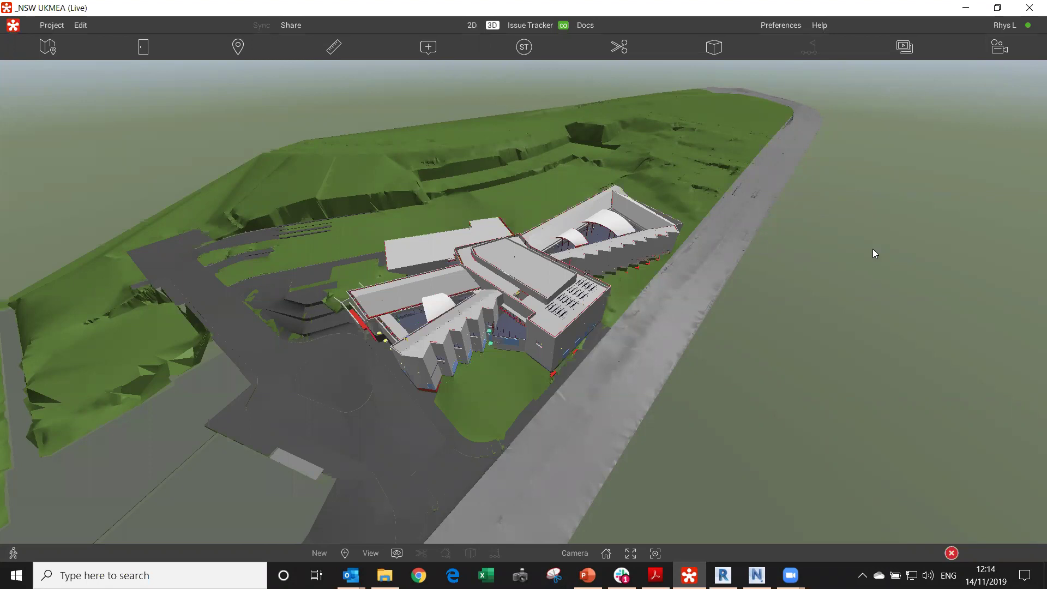
{"action": "left_click", "coordinate": [532, 25]}
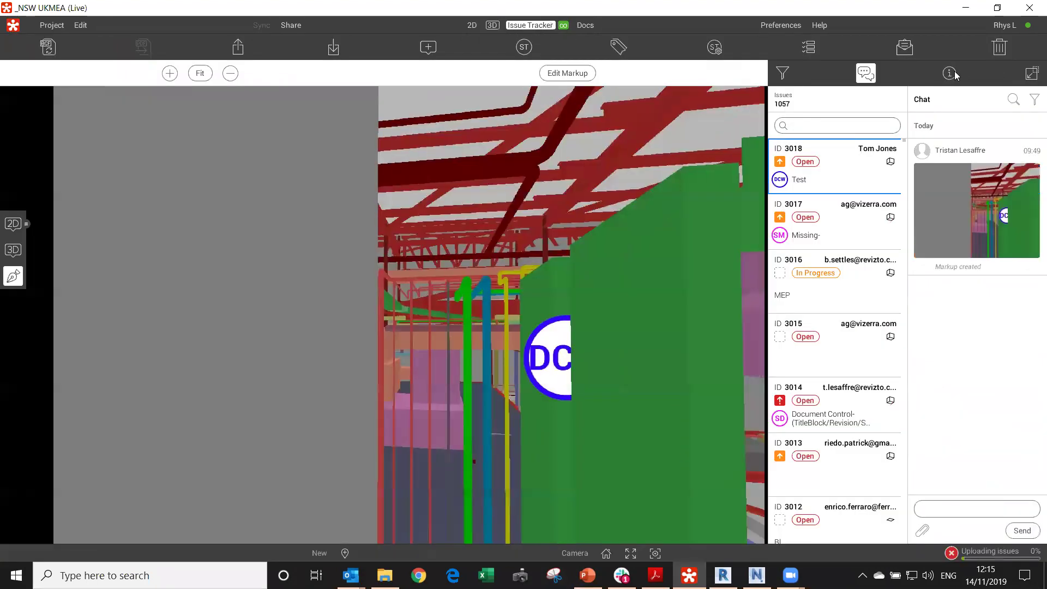
{"action": "left_click", "coordinate": [950, 73]}
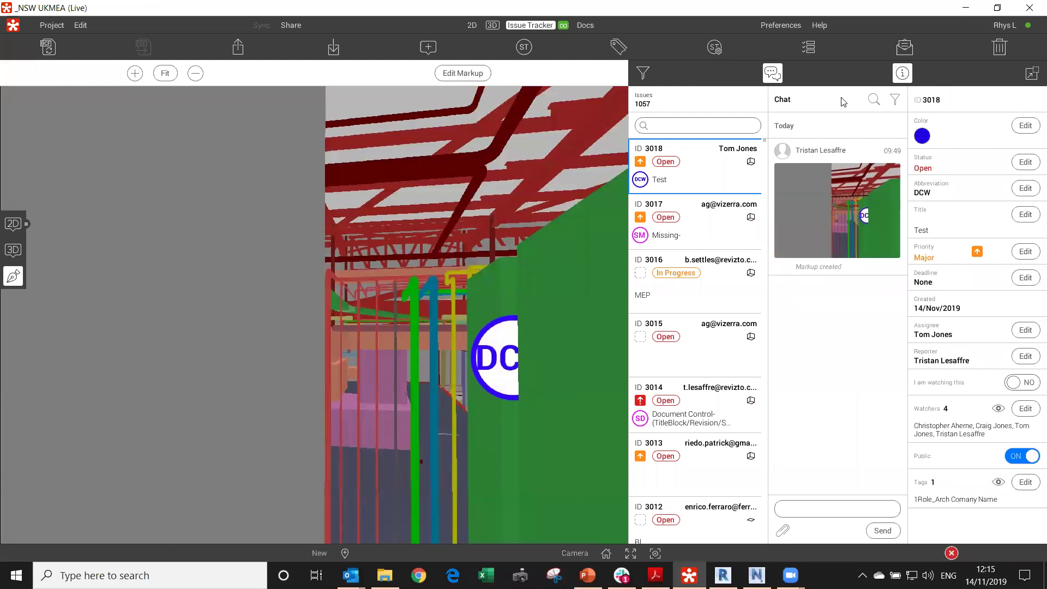
Review issues 3018, 3017 and 3012, including the site photo attached to issue 3017.
{"action": "left_click", "coordinate": [681, 174]}
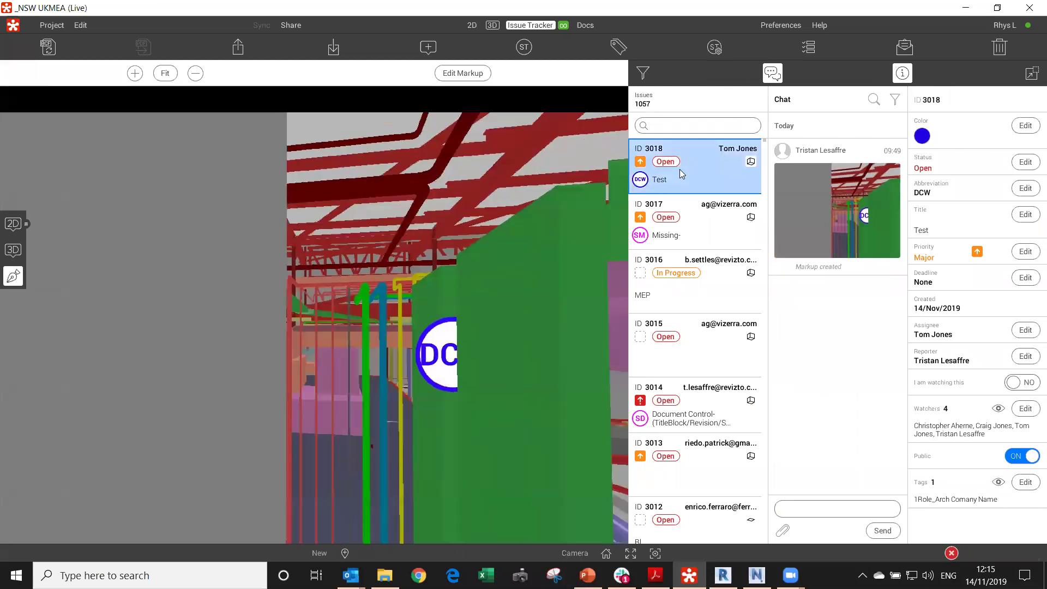
{"action": "left_click", "coordinate": [709, 227]}
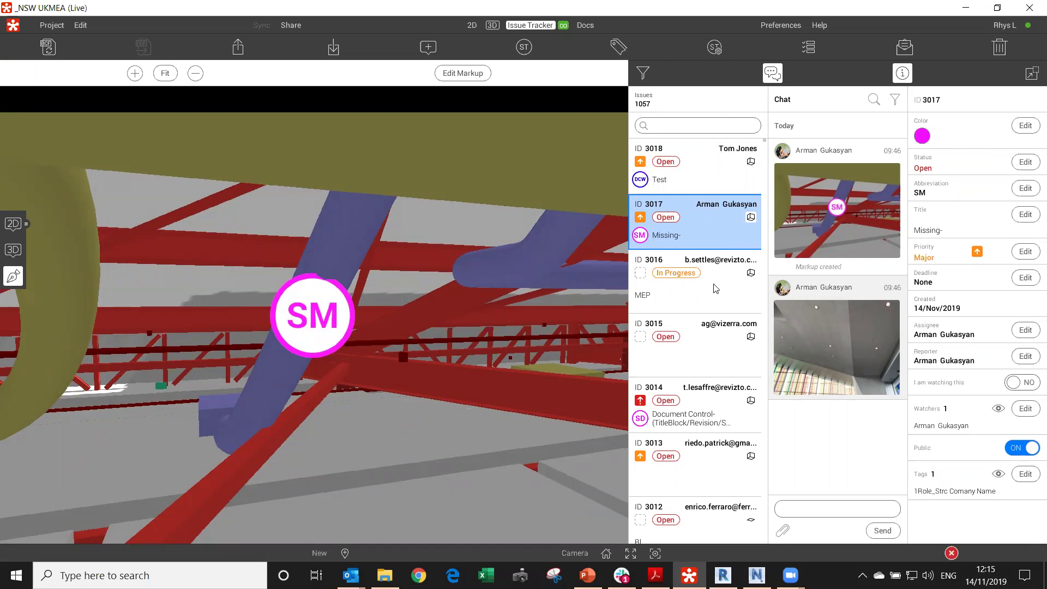
{"action": "left_click", "coordinate": [712, 278]}
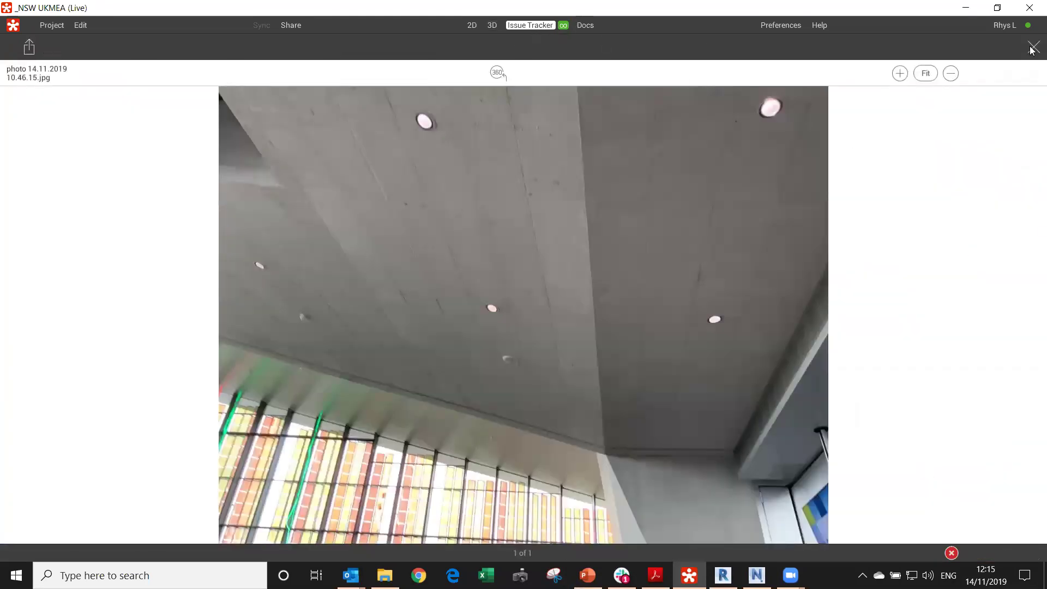
{"action": "left_click", "coordinate": [1034, 47]}
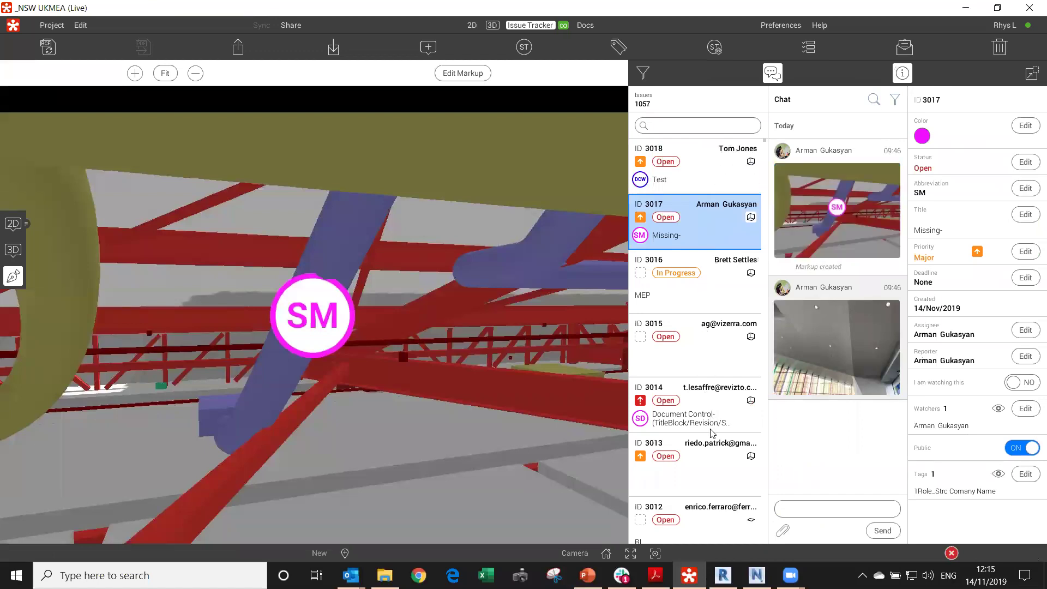
{"action": "scroll", "coordinate": [712, 433], "scroll_direction": "down", "scroll_amount": 2}
{"action": "left_click", "coordinate": [713, 437]}
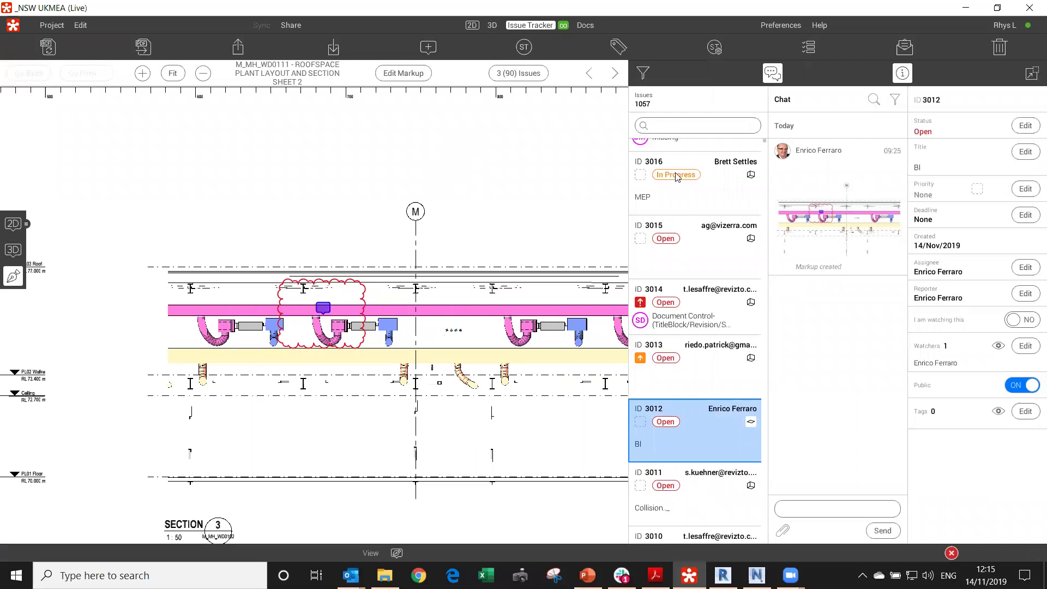
Filter the issues with the Clash Report preset and view clash issues 1566 and 1532.
{"action": "left_click", "coordinate": [643, 72]}
{"action": "left_click", "coordinate": [566, 341]}
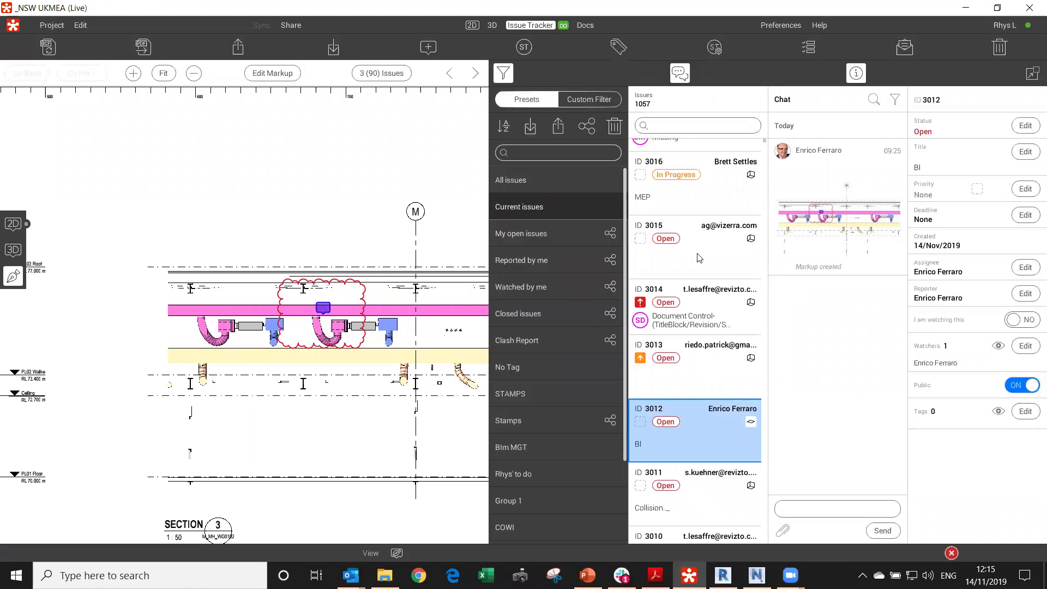
{"action": "left_click", "coordinate": [706, 203]}
{"action": "left_click", "coordinate": [709, 270]}
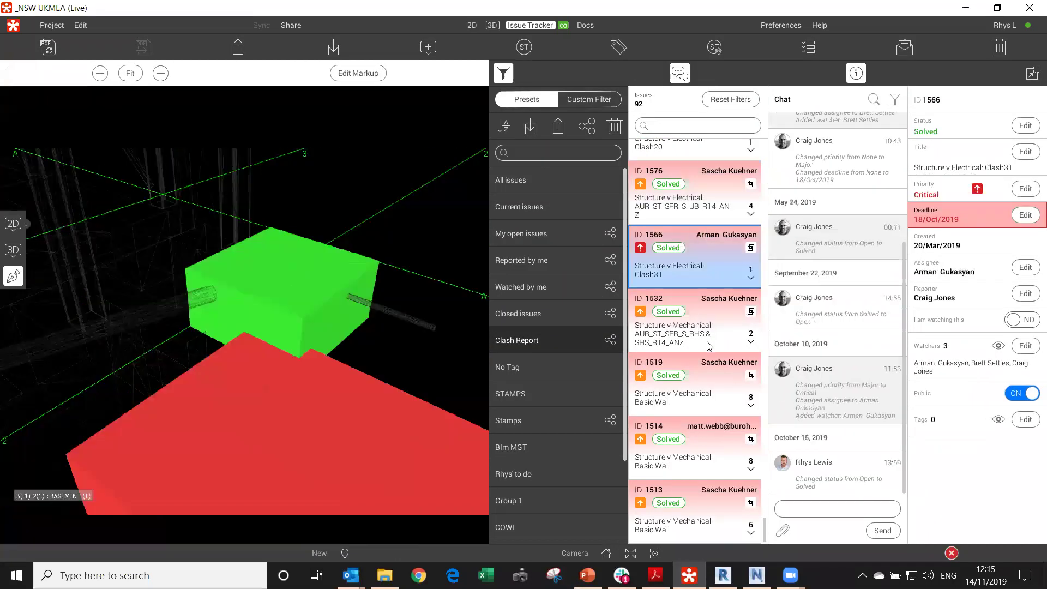
{"action": "left_click", "coordinate": [710, 344]}
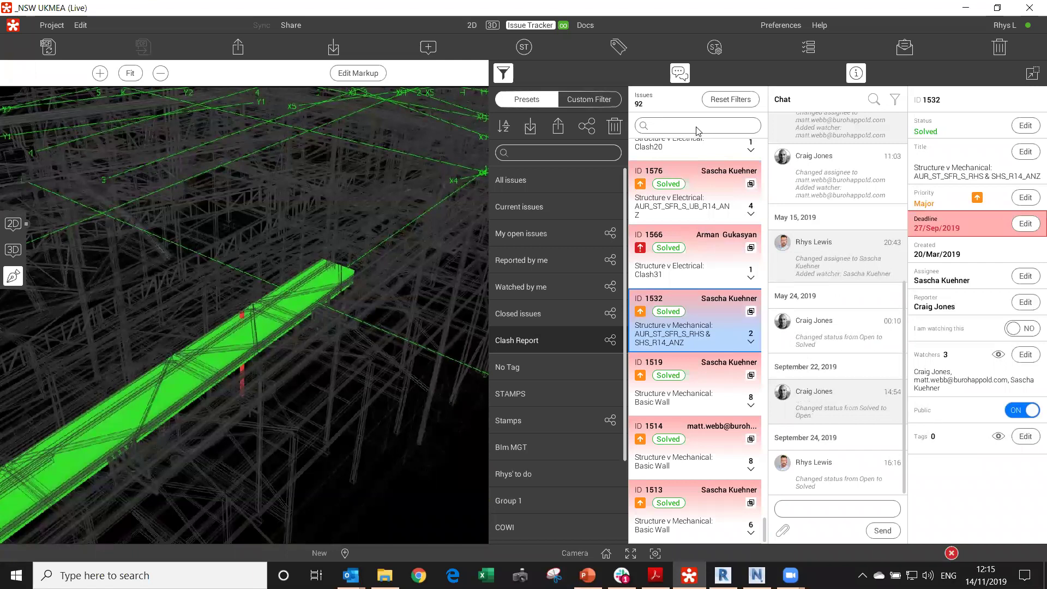
Search the issues for 1576, read through its chat history, and clear the search.
{"action": "type", "text": "1576"}
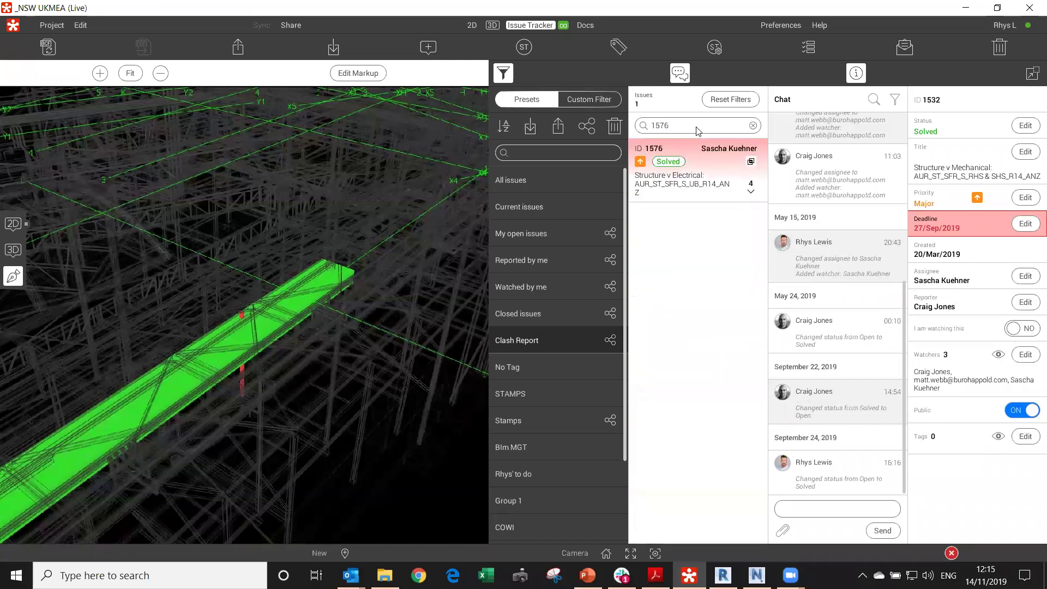
{"action": "left_click", "coordinate": [695, 179]}
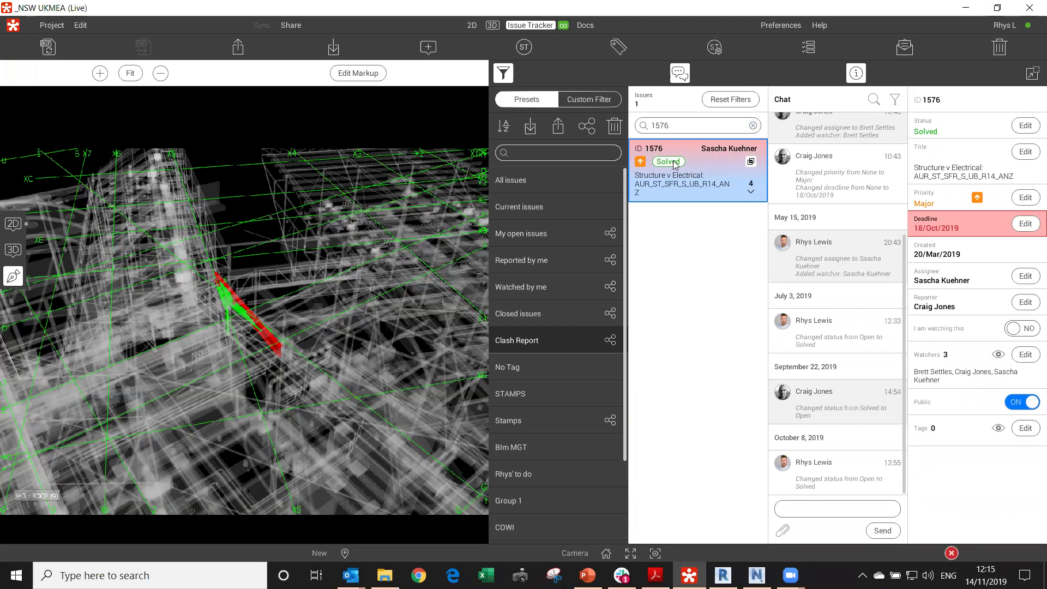
{"action": "scroll", "coordinate": [838, 342], "scroll_direction": "up", "scroll_amount": 3}
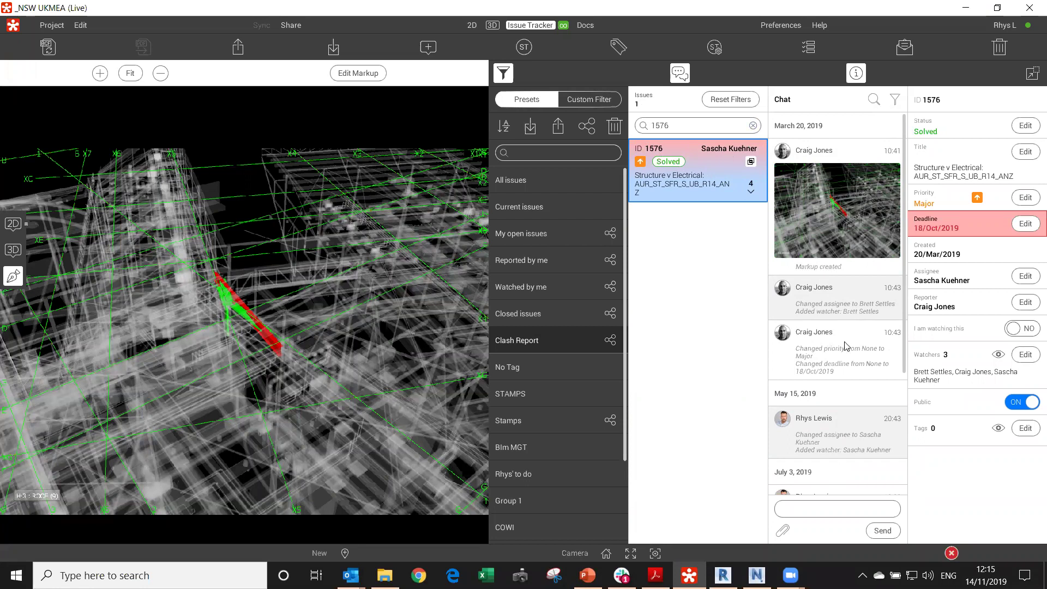
{"action": "scroll", "coordinate": [851, 428], "scroll_direction": "down", "scroll_amount": 2}
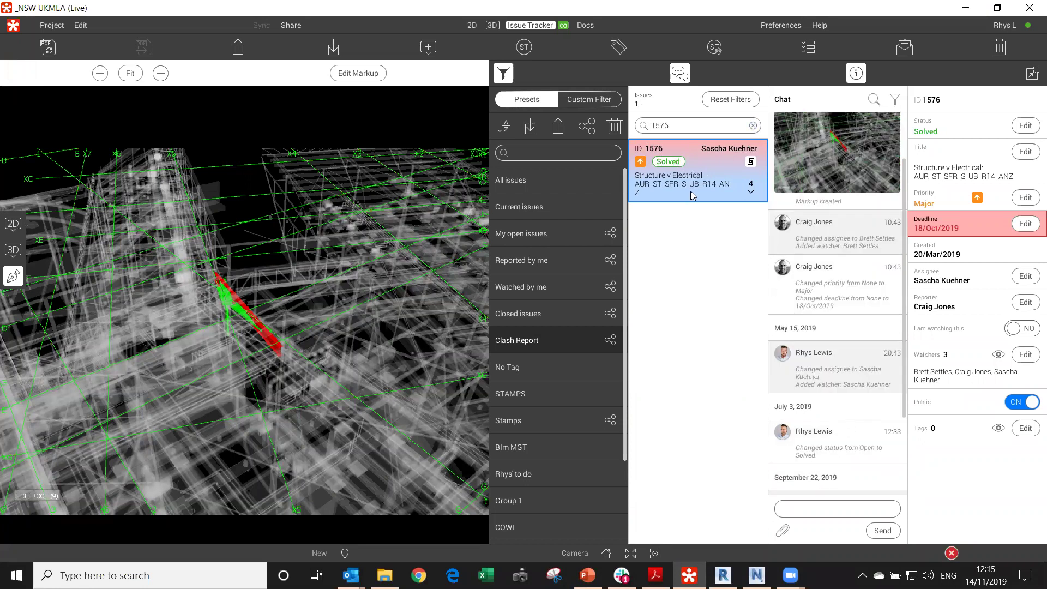
{"action": "left_click", "coordinate": [752, 126]}
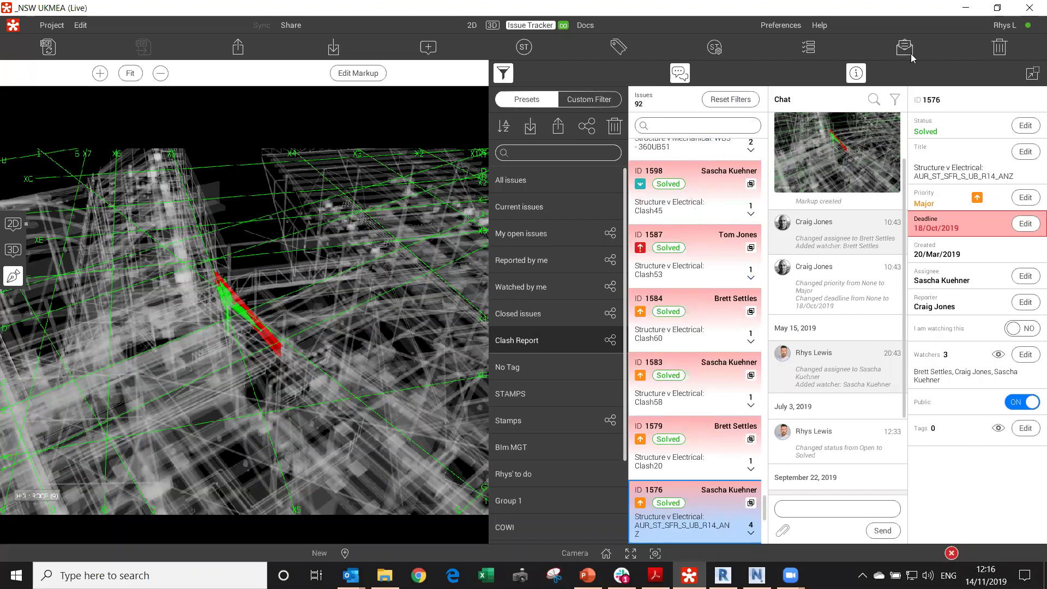
Switch to the Revizto web workspace in Chrome and examine the charts on the project's _ReviztoSupport-DashboardOverview dashboard.
{"action": "key", "text": "alt+Tab"}
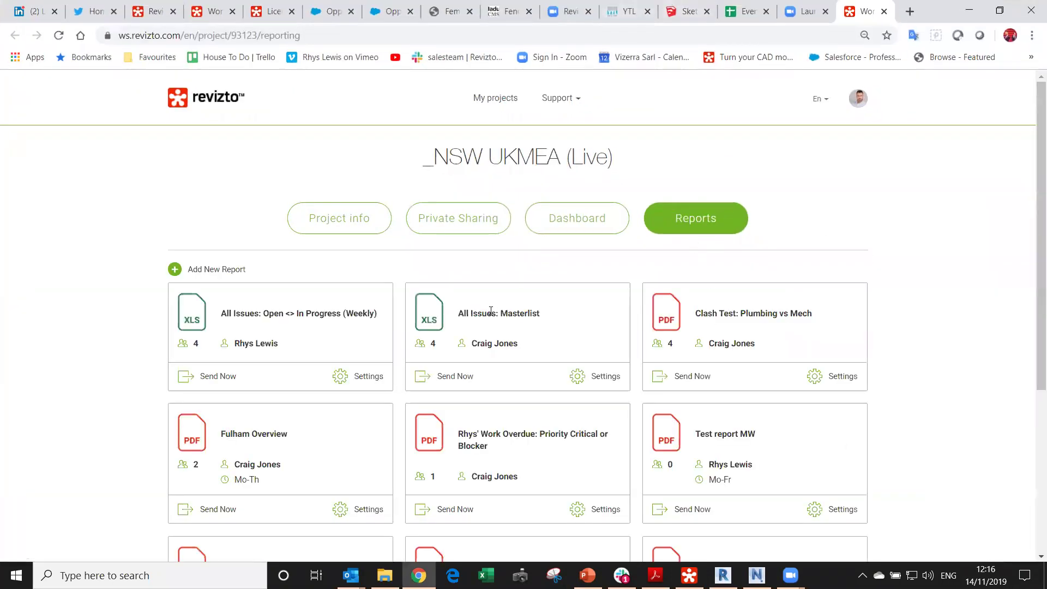
{"action": "left_click", "coordinate": [598, 221]}
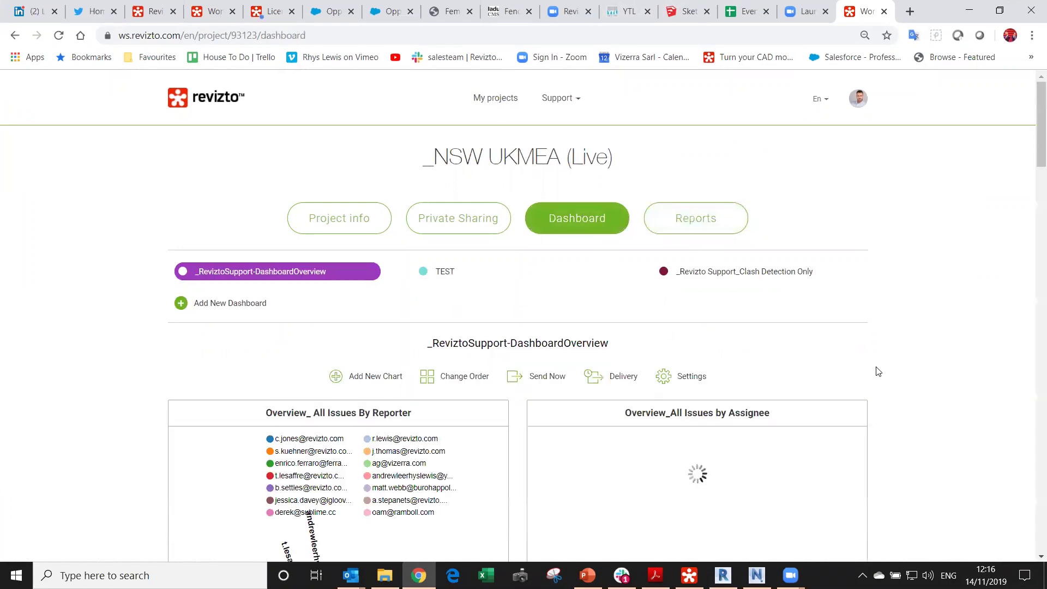
{"action": "scroll", "coordinate": [878, 371], "scroll_direction": "down", "scroll_amount": 4}
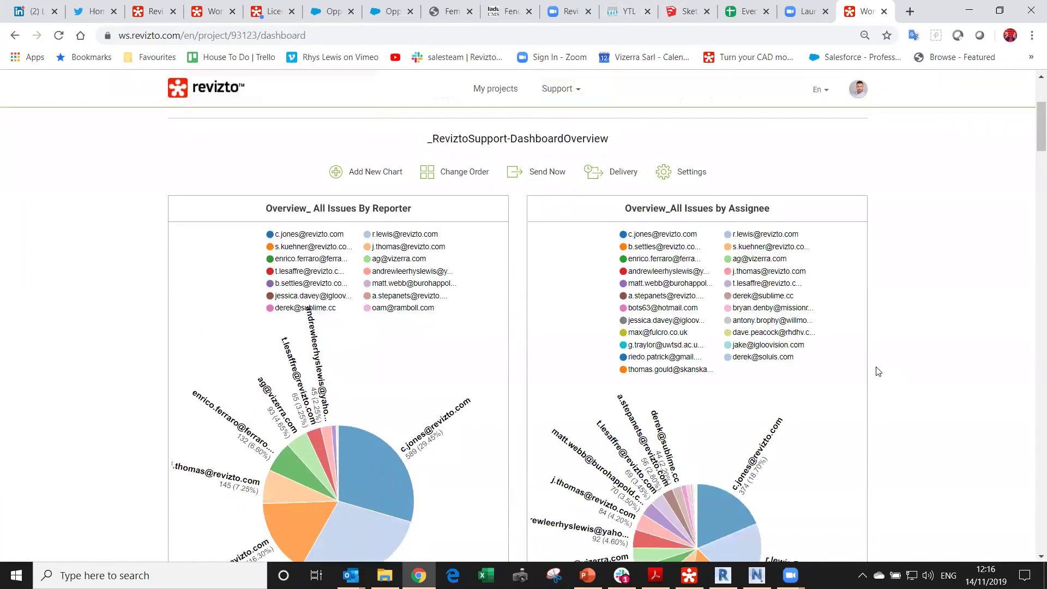
{"action": "scroll", "coordinate": [878, 372], "scroll_direction": "down", "scroll_amount": 3}
{"action": "scroll", "coordinate": [878, 371], "scroll_direction": "down", "scroll_amount": 8}
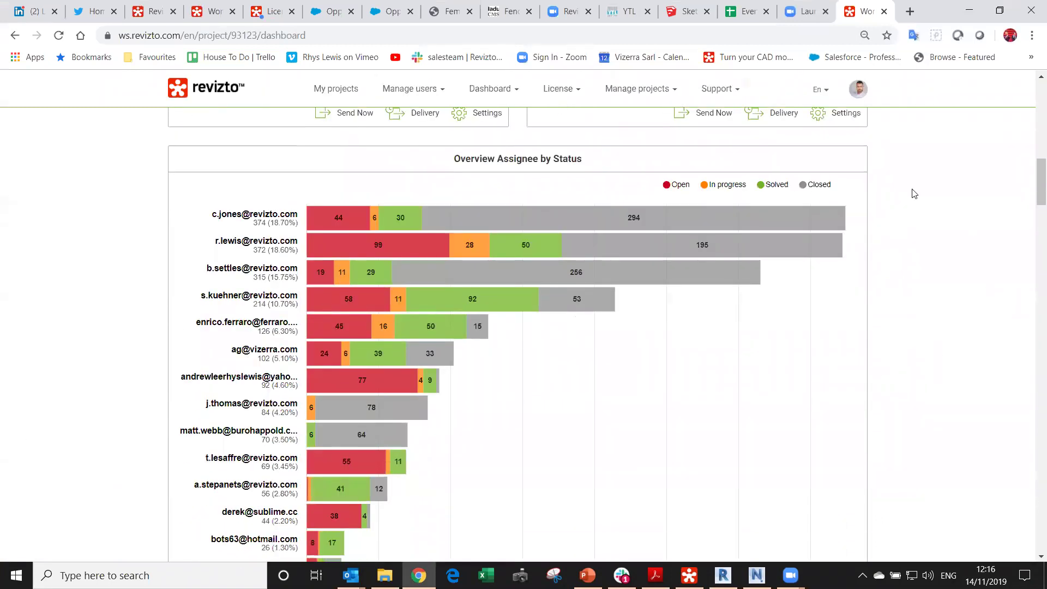
{"action": "scroll", "coordinate": [559, 360], "scroll_direction": "down", "scroll_amount": 20}
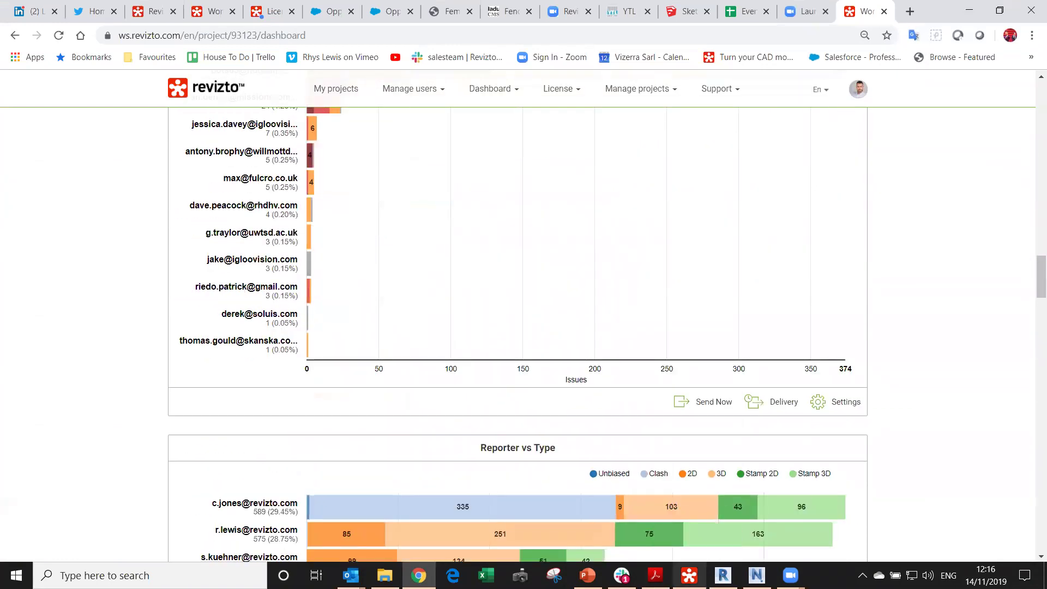
Return to the Revizto desktop application, view clash issue 1603, and switch the issue list to the Current issues preset.
{"action": "left_click", "coordinate": [689, 575]}
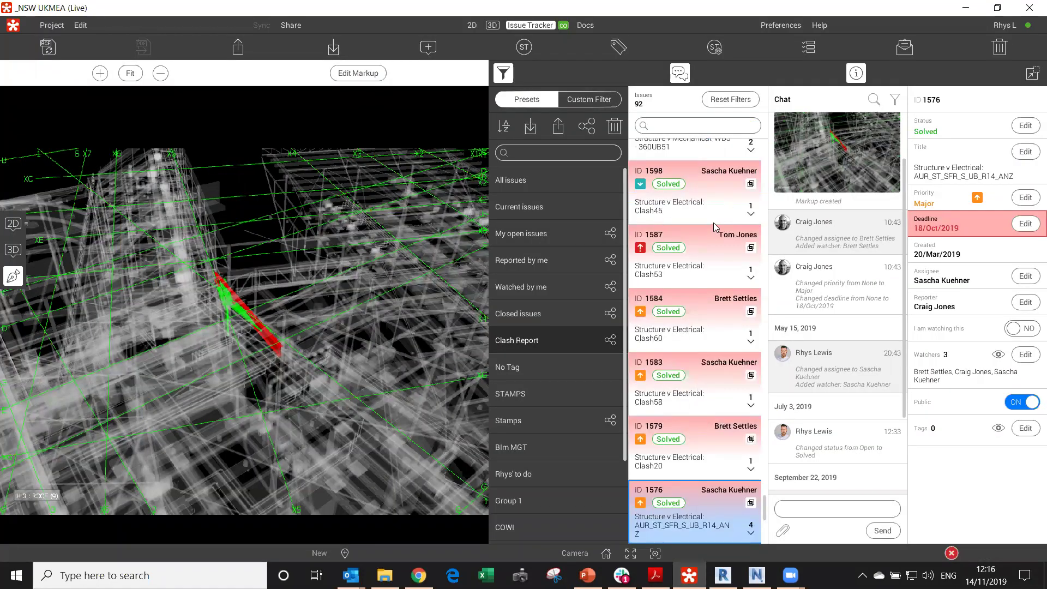
{"action": "left_click", "coordinate": [709, 245]}
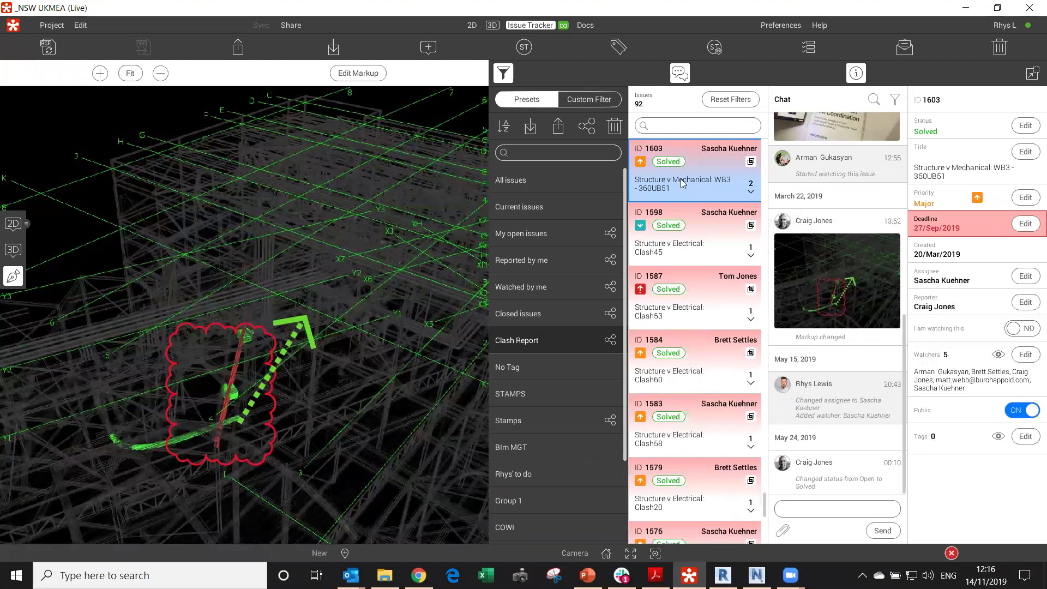
{"action": "left_click", "coordinate": [715, 191]}
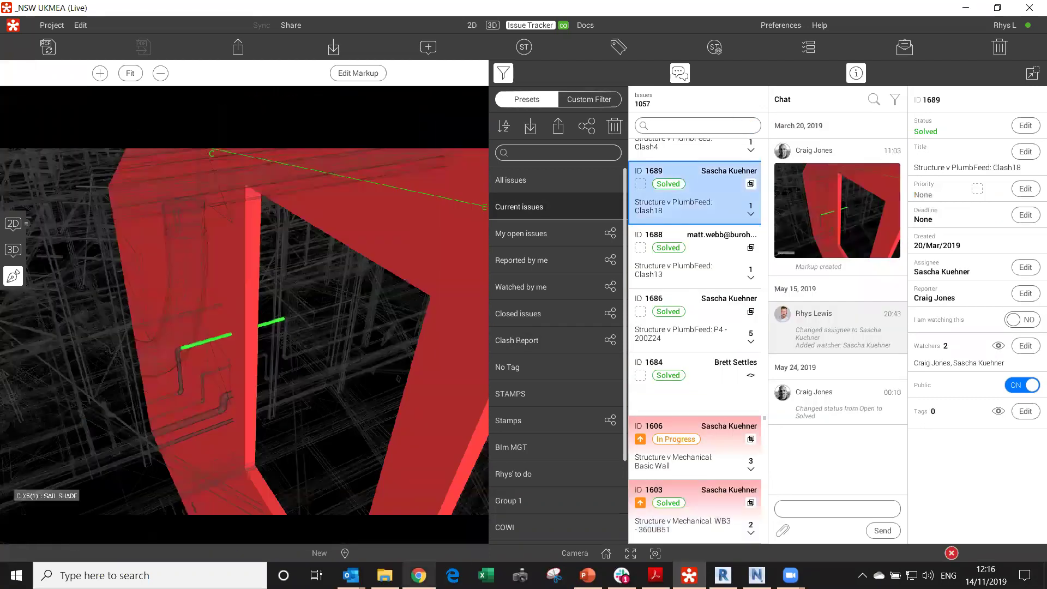
Switch back to the web dashboard and examine the Overview Assignee by Priority and Overview Assignee by Status charts.
{"action": "key", "text": "alt+Tab"}
{"action": "scroll", "coordinate": [545, 236], "scroll_direction": "down", "scroll_amount": 7}
{"action": "scroll", "coordinate": [546, 236], "scroll_direction": "up", "scroll_amount": 14}
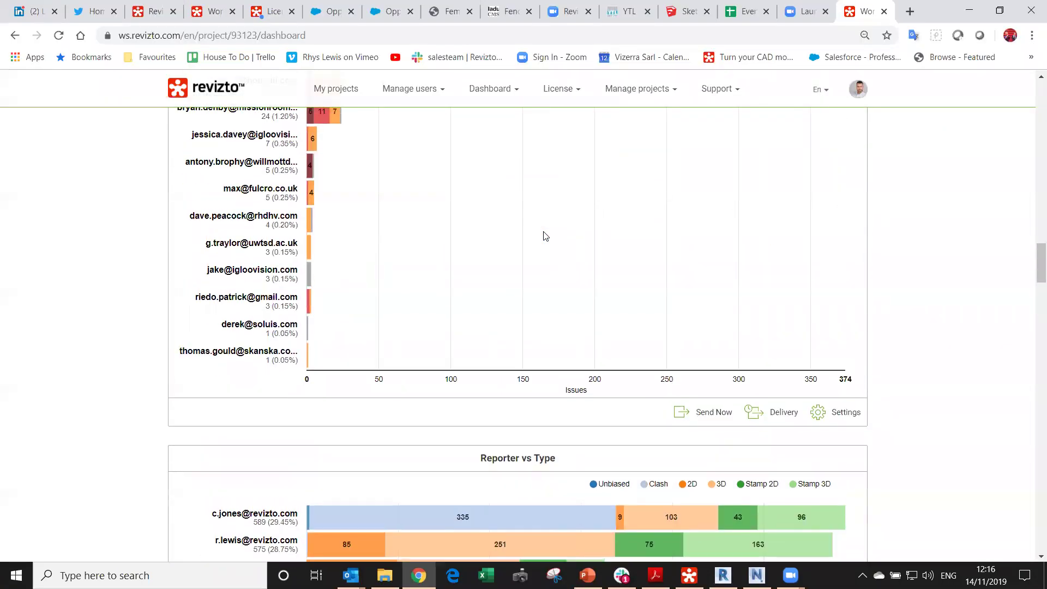
{"action": "scroll", "coordinate": [546, 236], "scroll_direction": "up", "scroll_amount": 2}
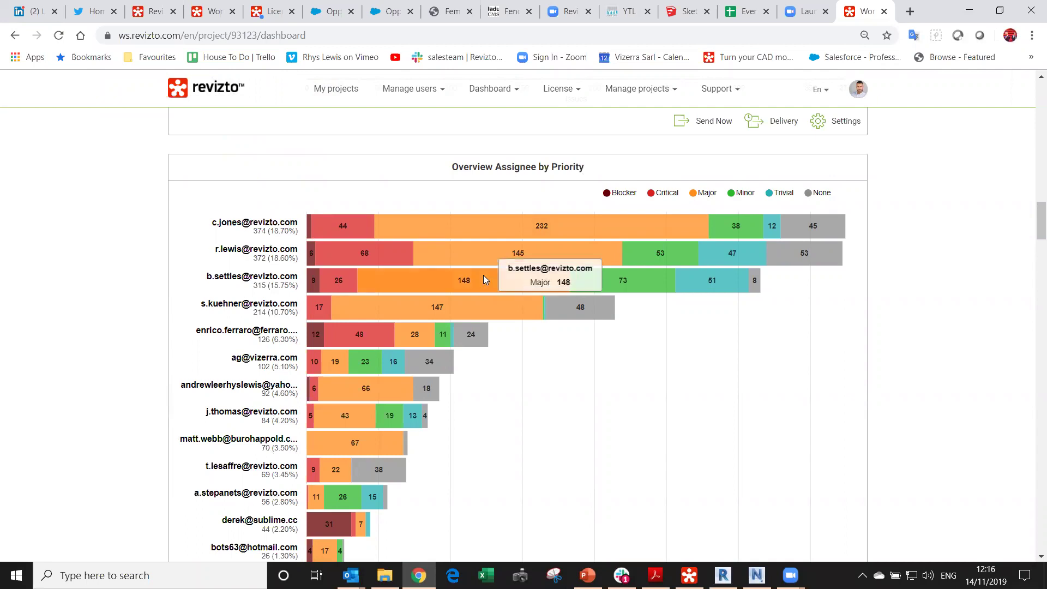
{"action": "scroll", "coordinate": [472, 276], "scroll_direction": "up", "scroll_amount": 10}
{"action": "scroll", "coordinate": [474, 280], "scroll_direction": "up", "scroll_amount": 3}
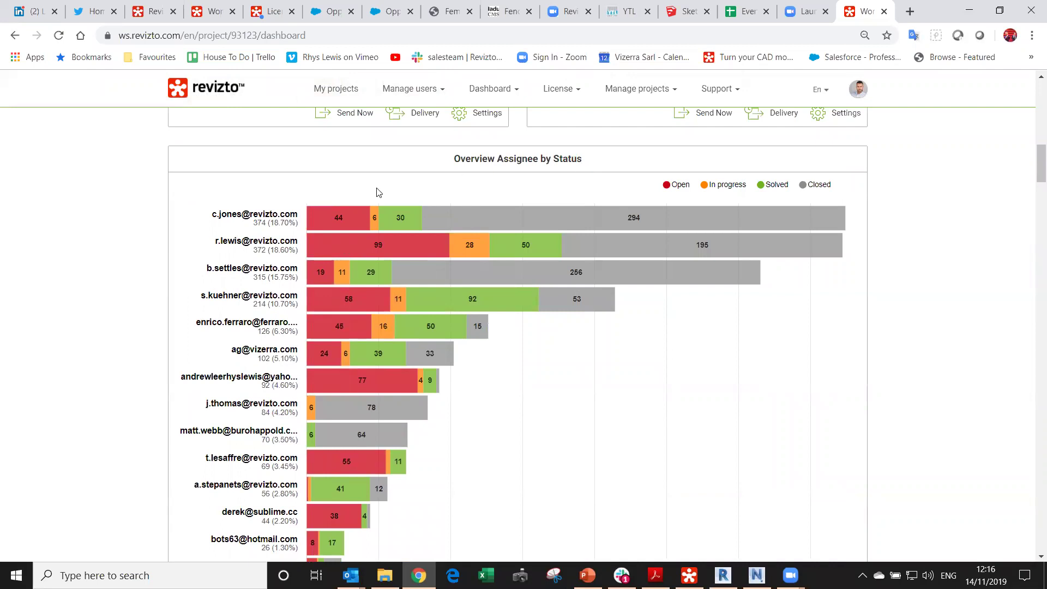
{"action": "mouse_move", "coordinate": [421, 211]}
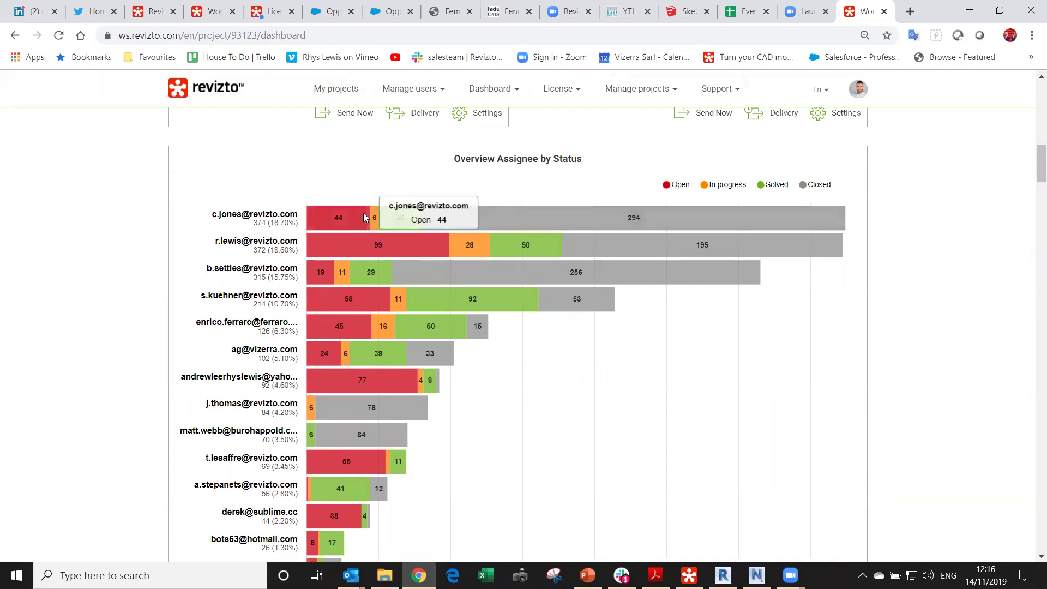
{"action": "mouse_move", "coordinate": [378, 224]}
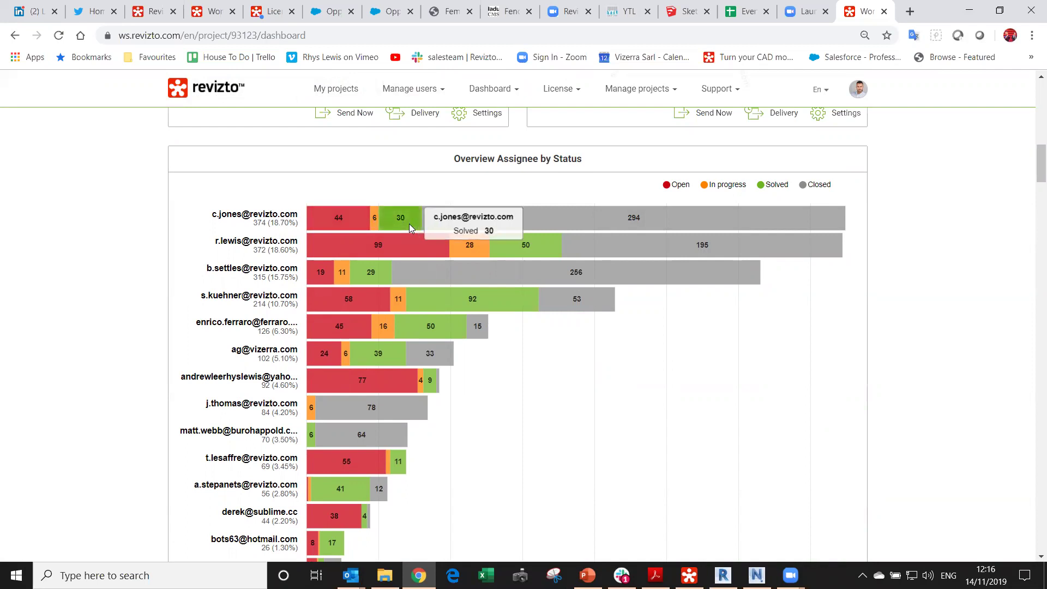
{"action": "mouse_move", "coordinate": [509, 215]}
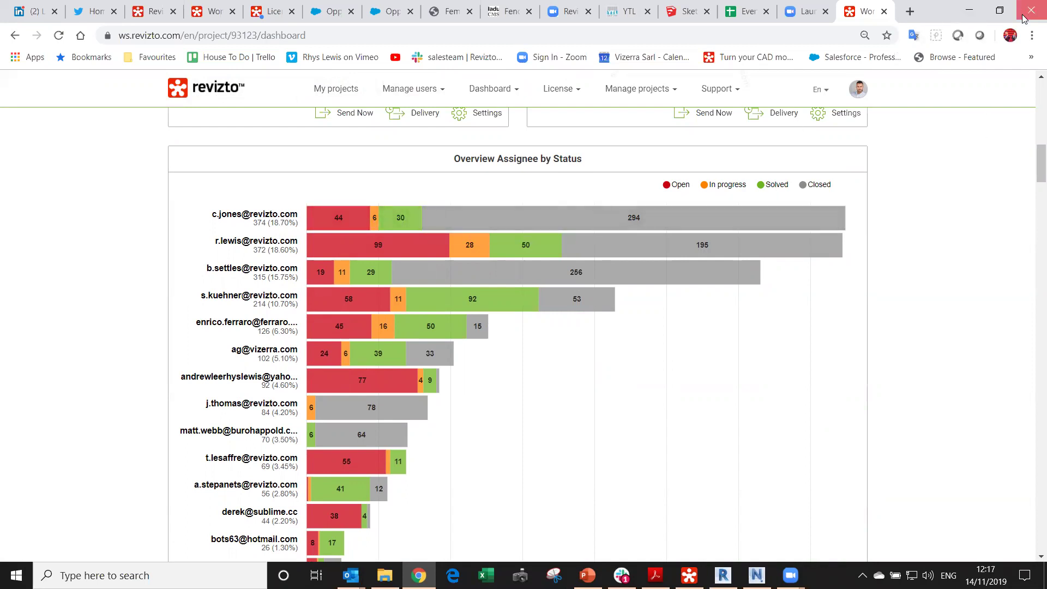
Return to the Revizto desktop application and review issues 3018, 3016 and 3014 at the start of the issue list.
{"action": "key", "text": "alt+Tab"}
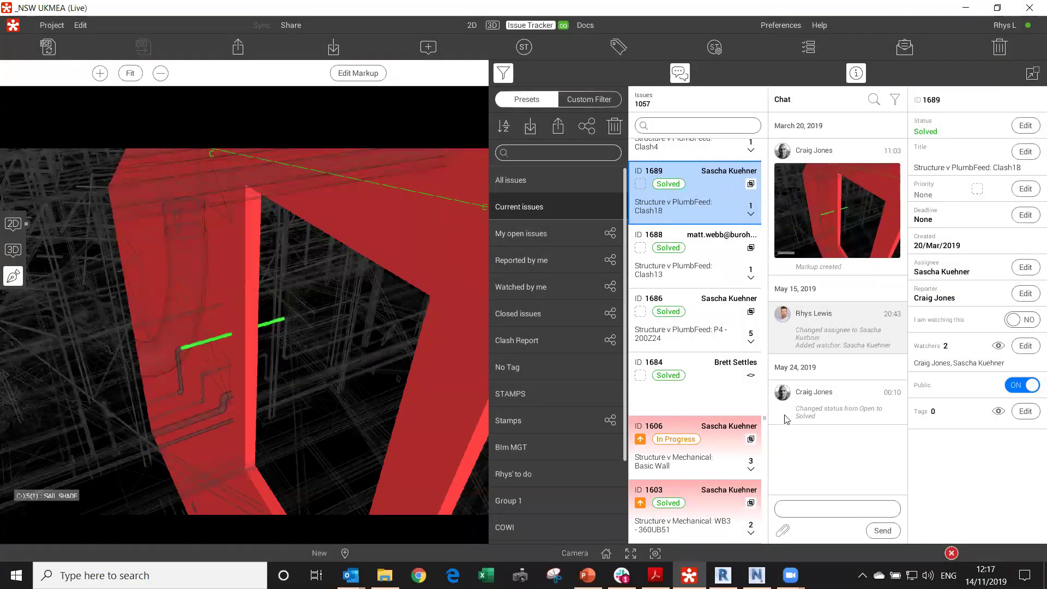
{"action": "left_click_drag", "start_coordinate": [766, 417], "coordinate": [762, 159]}
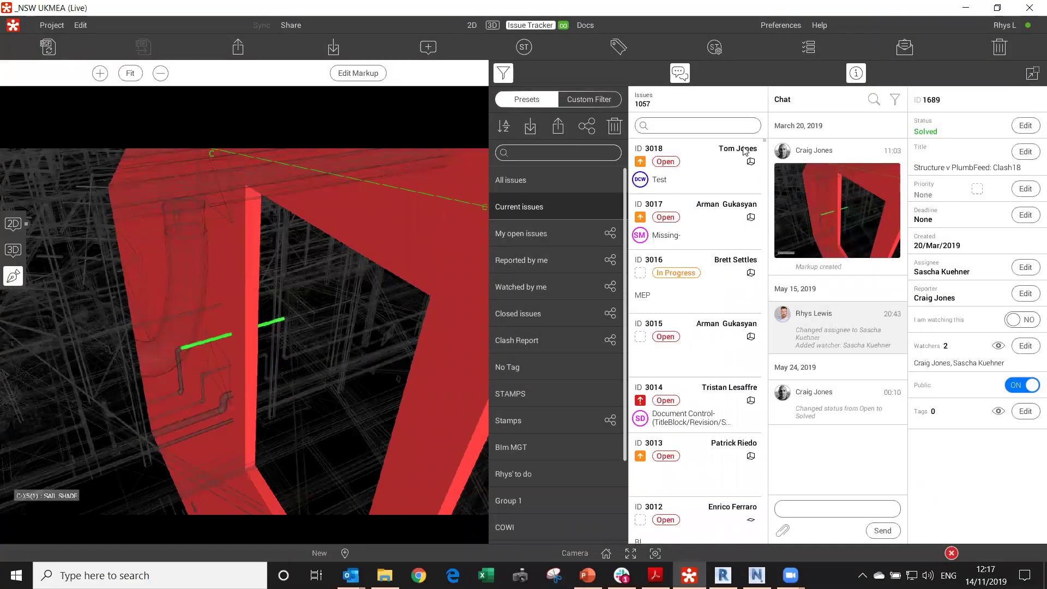
{"action": "left_click", "coordinate": [663, 167]}
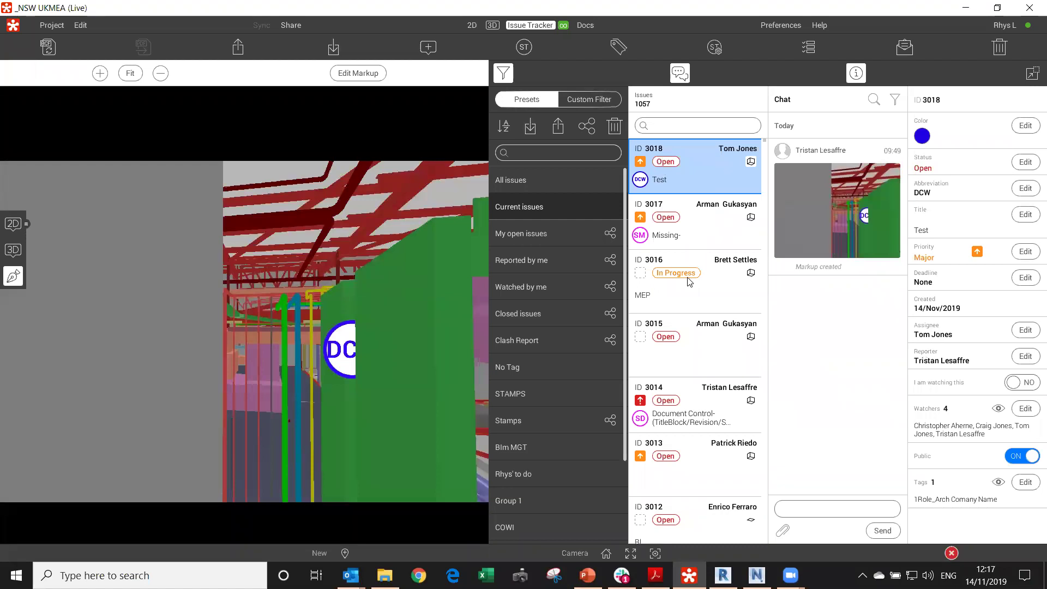
{"action": "left_click", "coordinate": [691, 284]}
{"action": "left_click", "coordinate": [731, 388]}
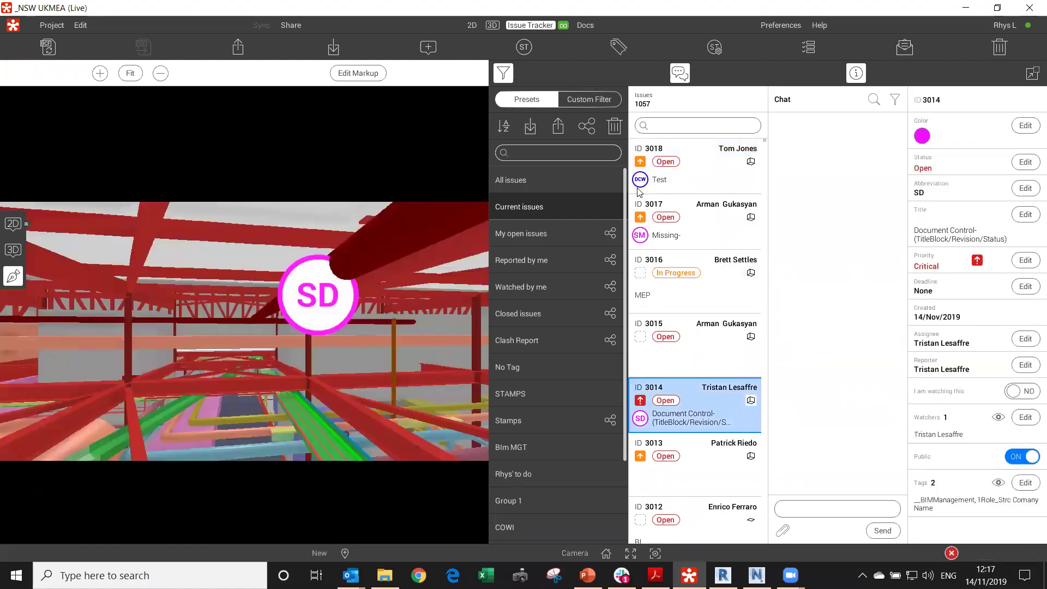
Display the issue markers in the 3D view, and raise the cluster radius to its maximum on 2D sheet M_MH_WD0111.
{"action": "left_click", "coordinate": [492, 25]}
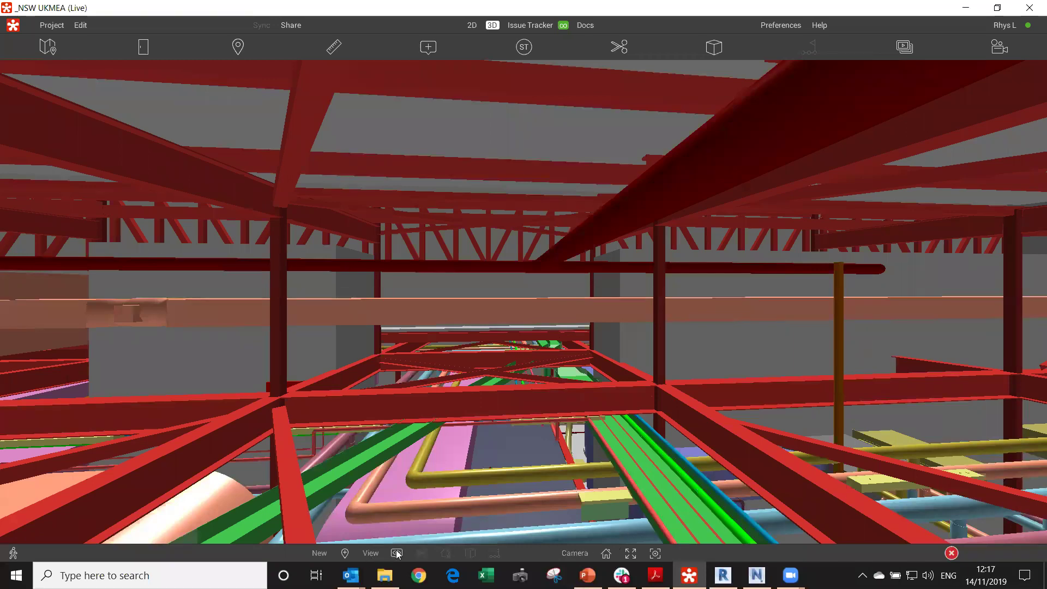
{"action": "left_click", "coordinate": [397, 554]}
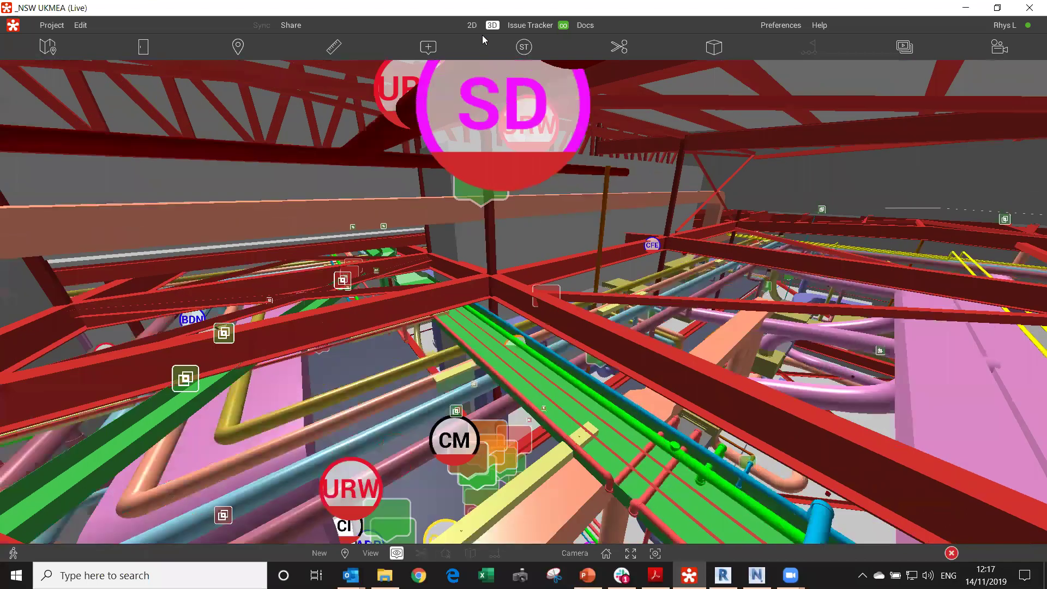
{"action": "left_click", "coordinate": [471, 25]}
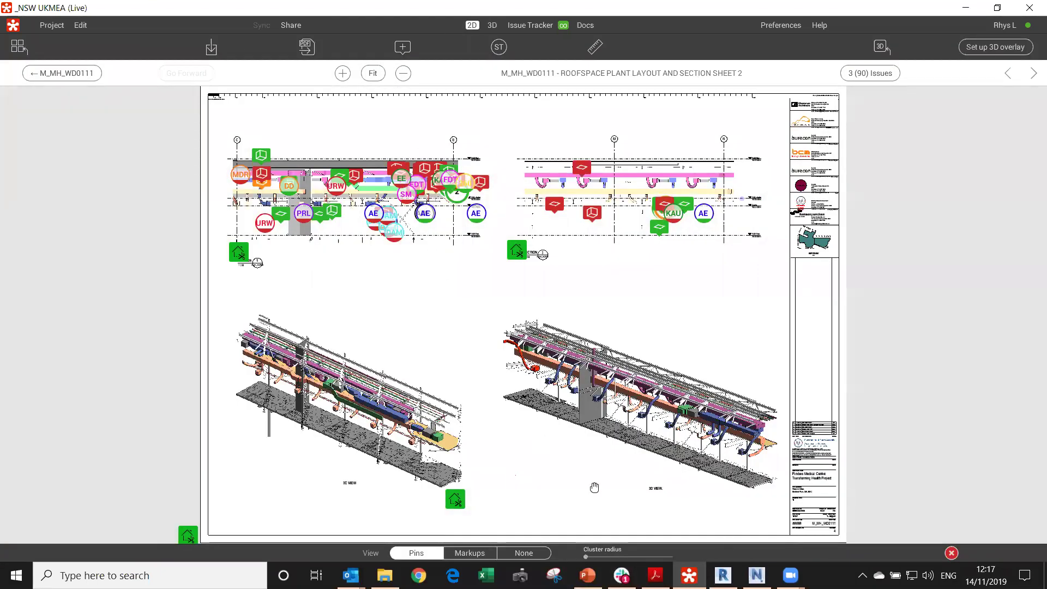
{"action": "left_click_drag", "start_coordinate": [586, 557], "coordinate": [671, 557]}
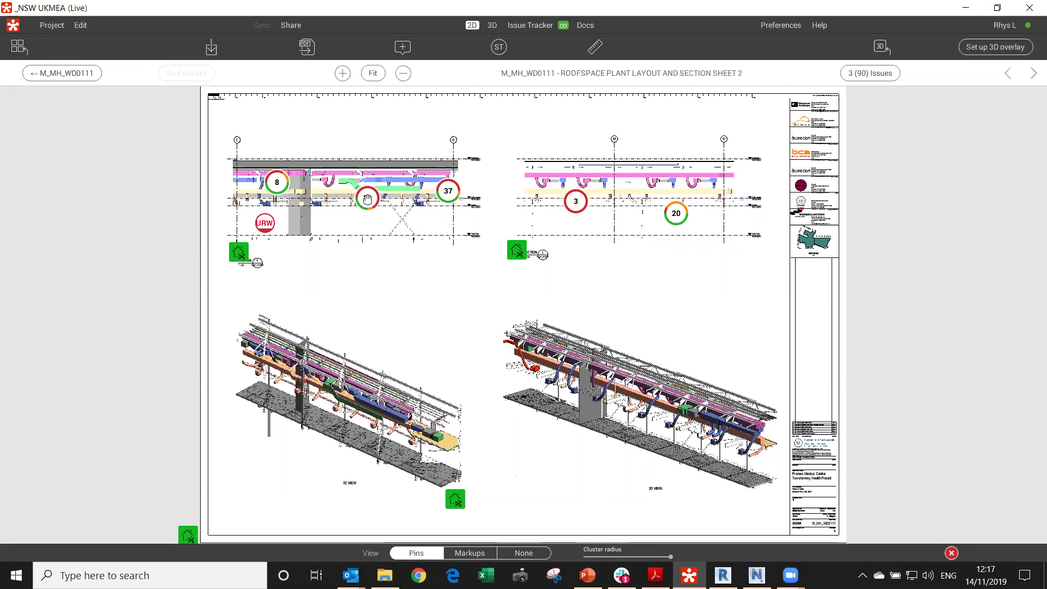
Open the issue cluster in the middle of sheet M_MH_WD0111's first section and review issues 3011, 2992 and 2962.
{"action": "left_click", "coordinate": [365, 198]}
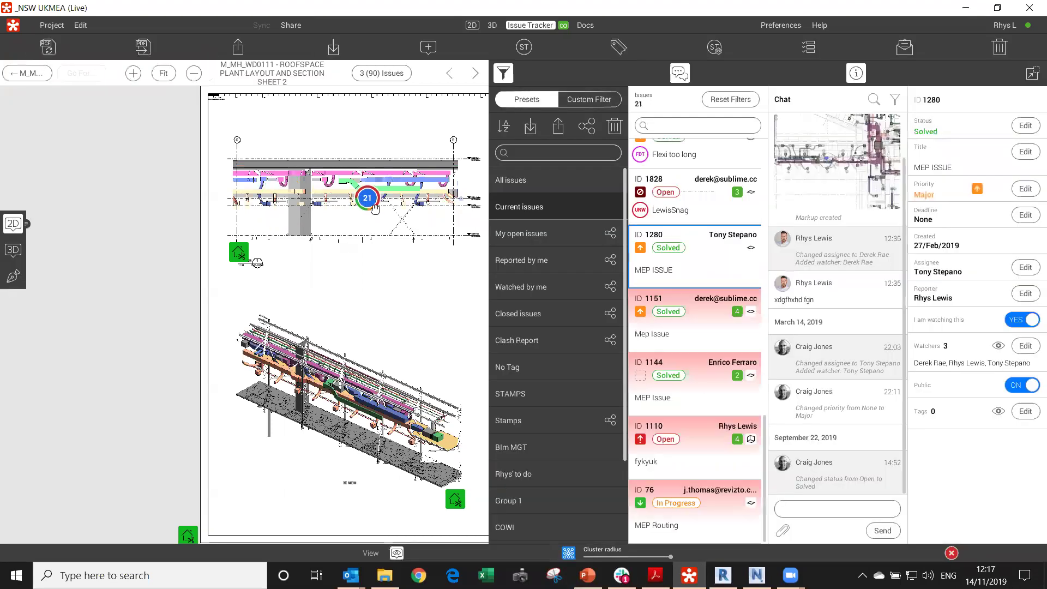
{"action": "scroll", "coordinate": [718, 357], "scroll_direction": "up", "scroll_amount": 10}
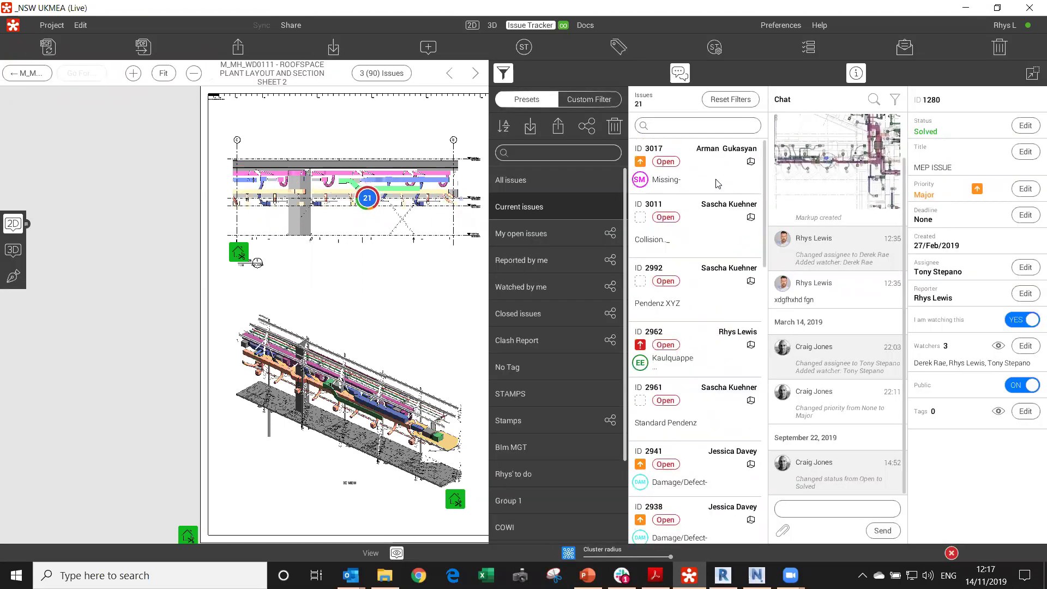
{"action": "left_click", "coordinate": [718, 207]}
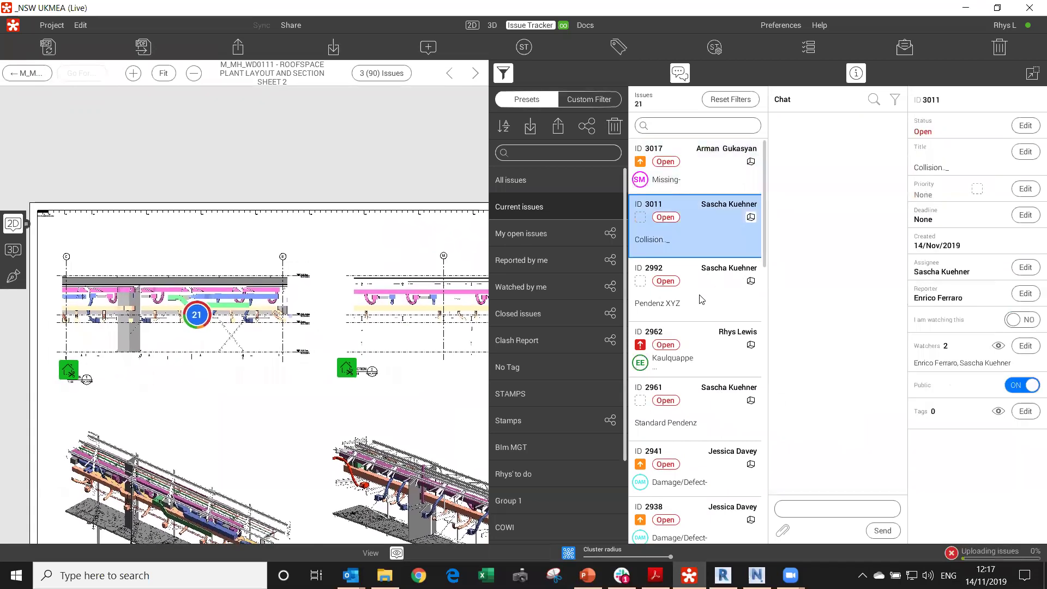
{"action": "left_click", "coordinate": [718, 288]}
{"action": "left_click", "coordinate": [709, 349]}
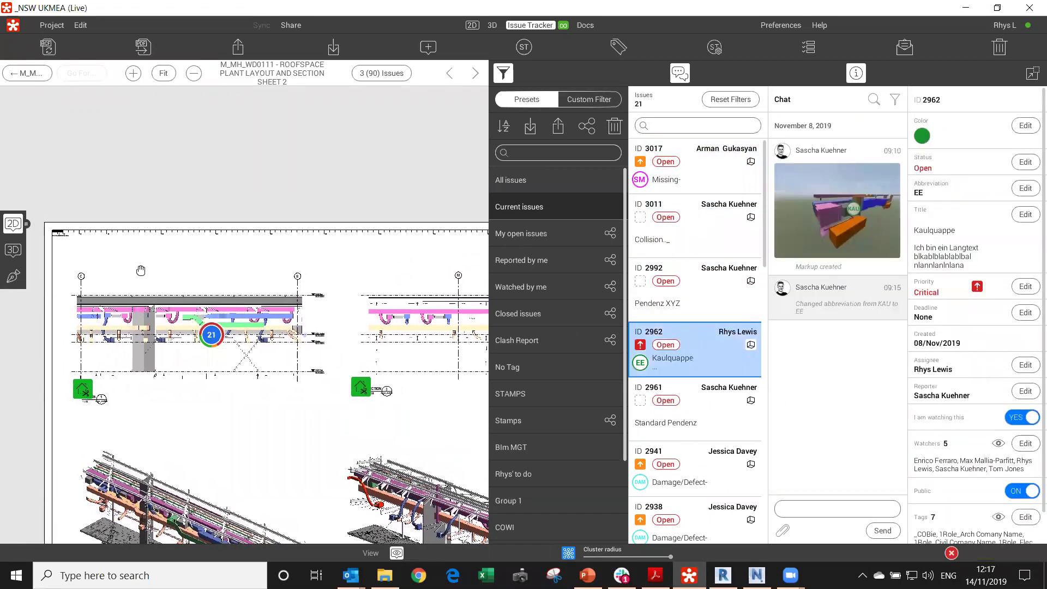
View the markup of issue 2962, and review the markups of issues 2965 and 2968.
{"action": "left_click", "coordinate": [20, 281]}
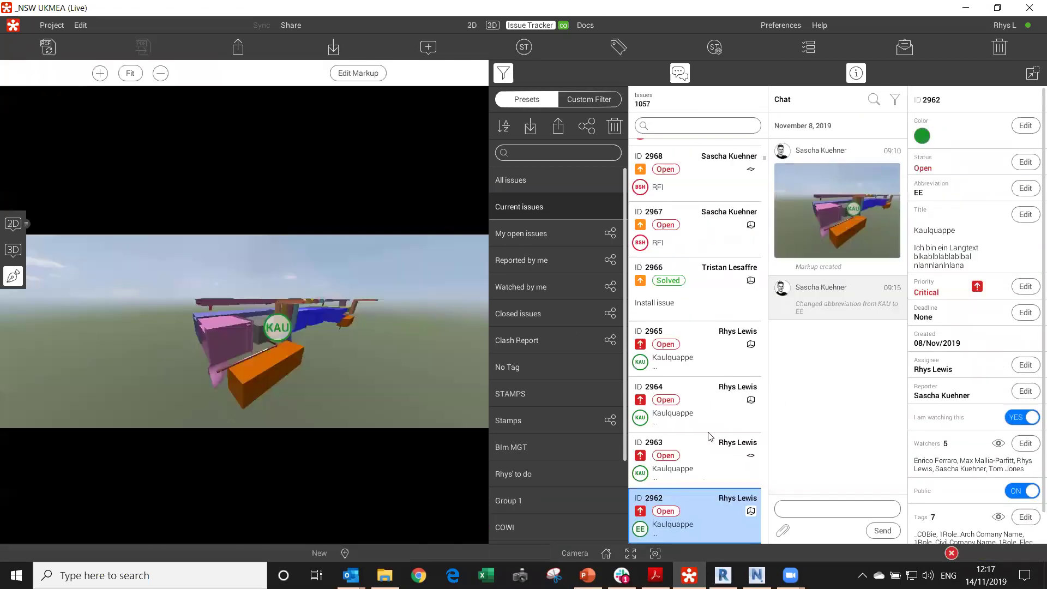
{"action": "left_click", "coordinate": [714, 369]}
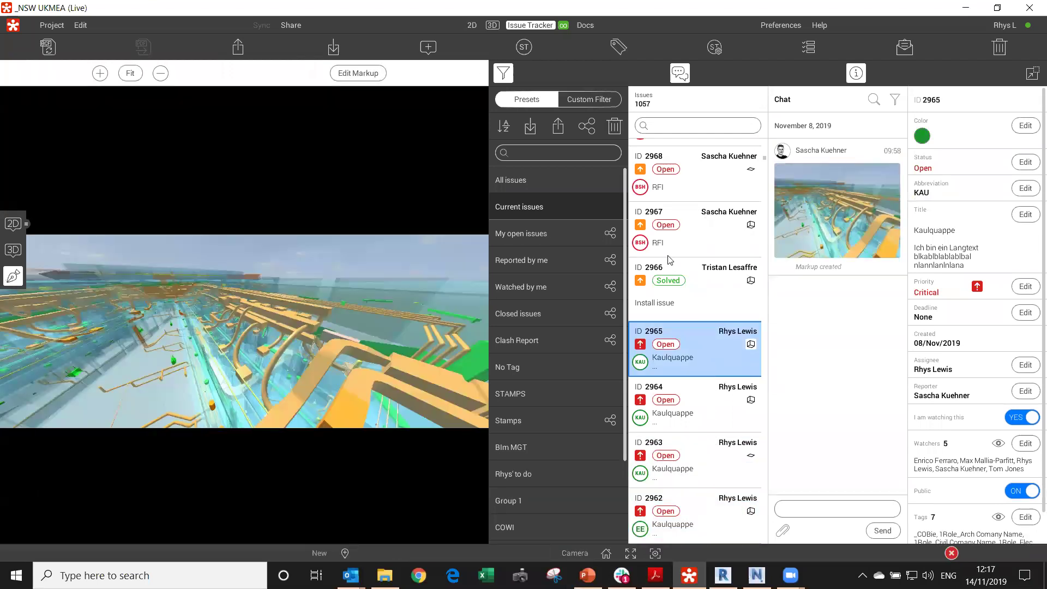
{"action": "left_click", "coordinate": [719, 167]}
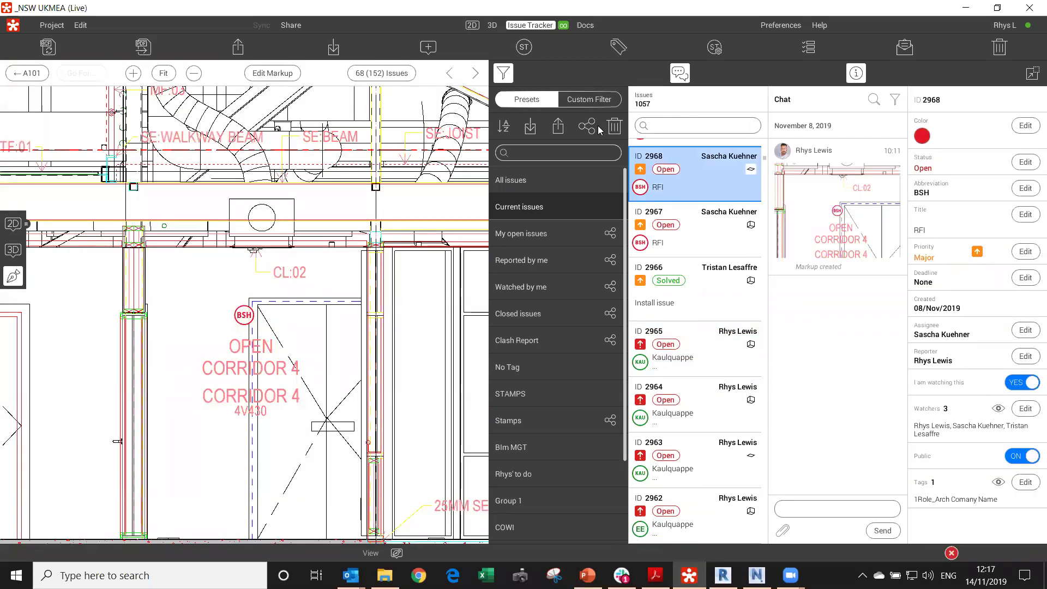
Examine the project's document integration options and the hubs offered for an Autodesk BIM 360 connection.
{"action": "left_click", "coordinate": [585, 25]}
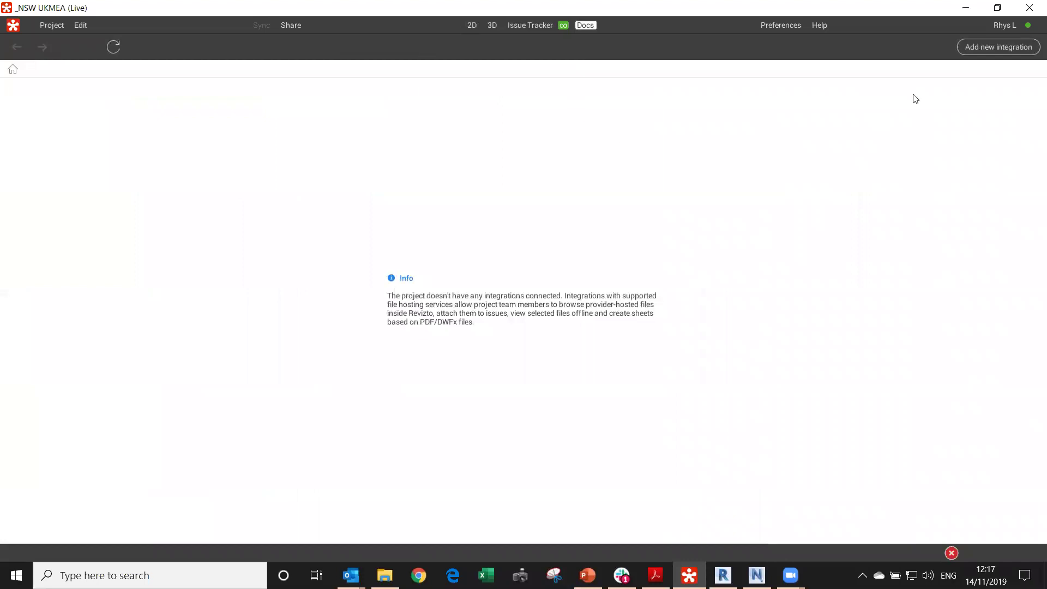
{"action": "left_click", "coordinate": [976, 48]}
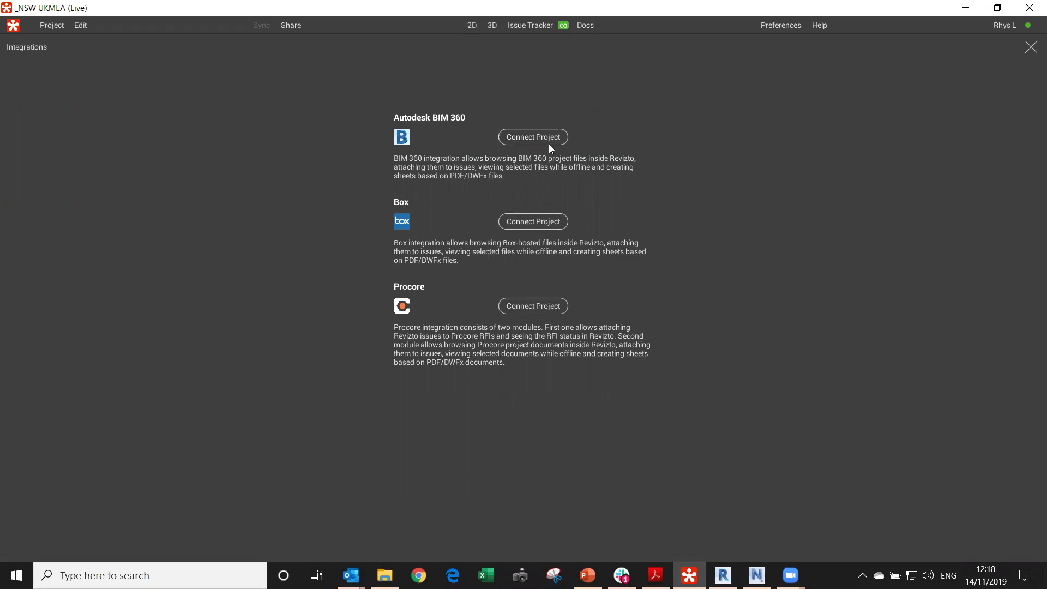
{"action": "left_click", "coordinate": [534, 138]}
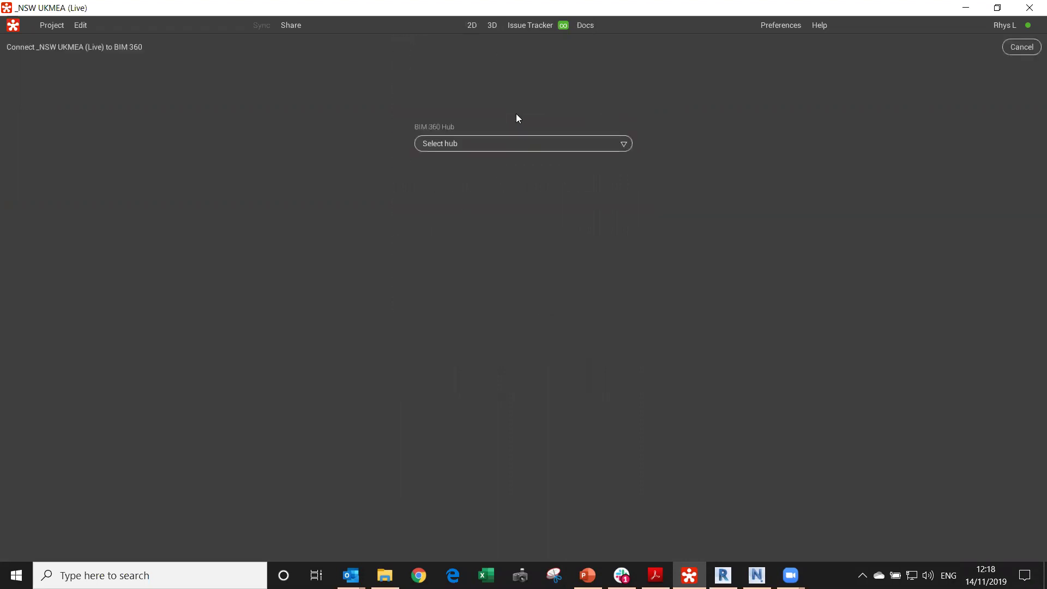
{"action": "left_click", "coordinate": [471, 149]}
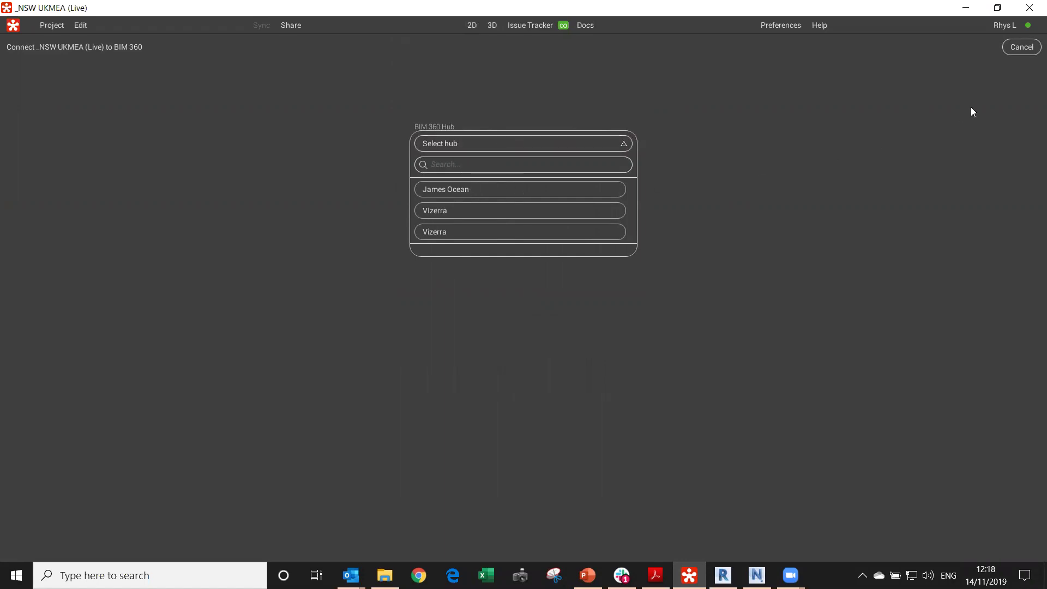
{"action": "left_click", "coordinate": [1010, 52]}
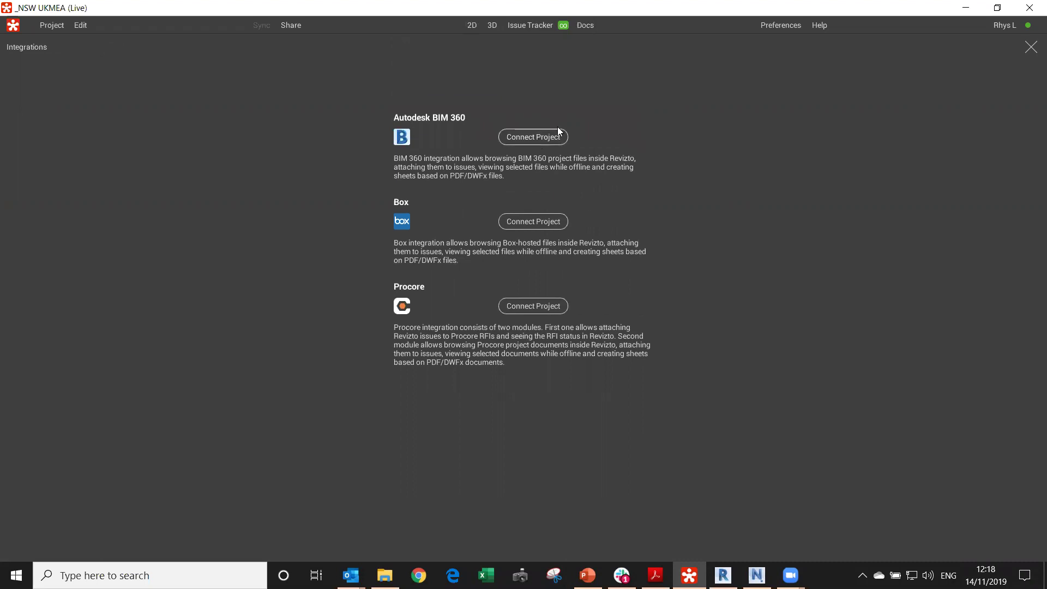
Open the 2D sheet list, and collapse and re-expand the FMC_AD_OPMHU (MAIN MODEL) folder.
{"action": "left_click", "coordinate": [469, 25]}
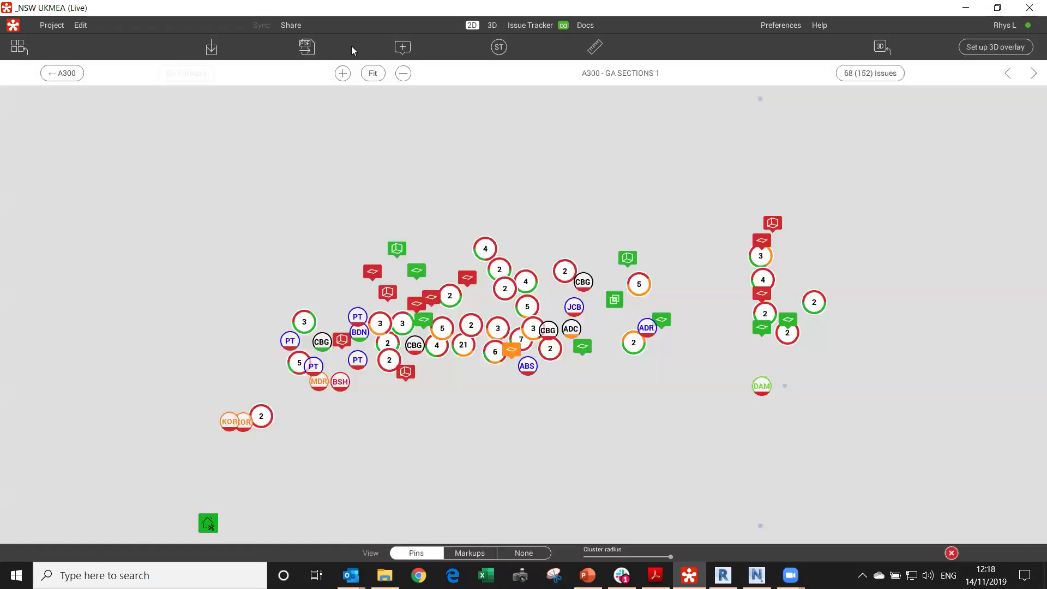
{"action": "left_click", "coordinate": [61, 73]}
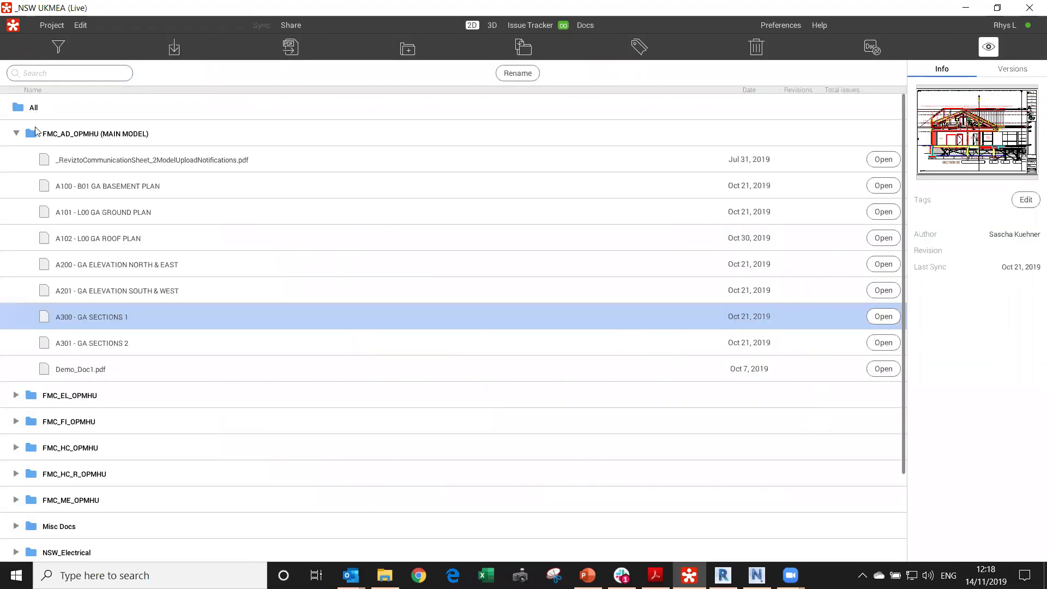
{"action": "left_click", "coordinate": [16, 133]}
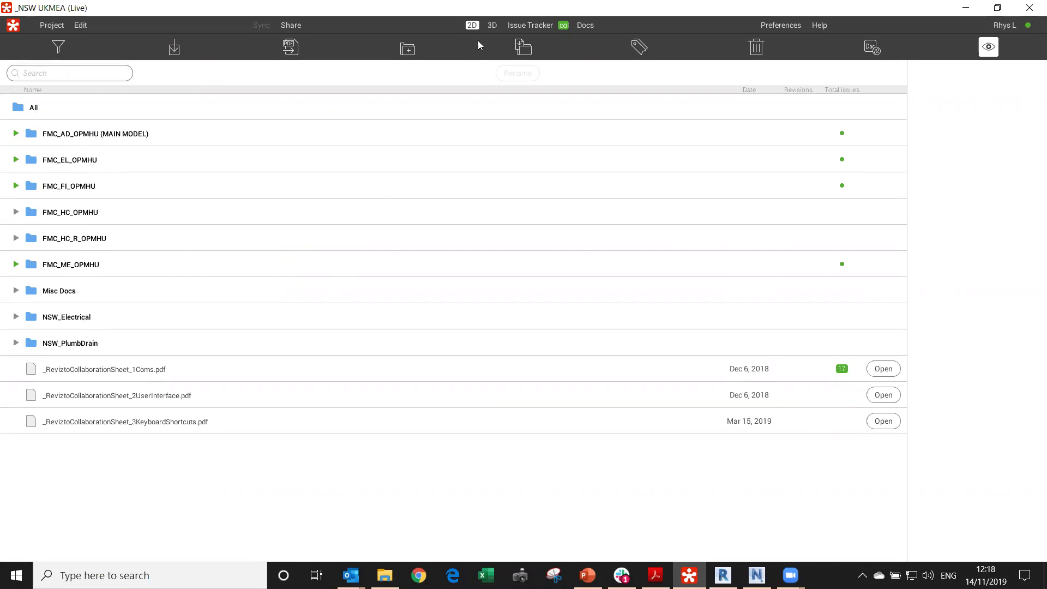
{"action": "left_click", "coordinate": [16, 133]}
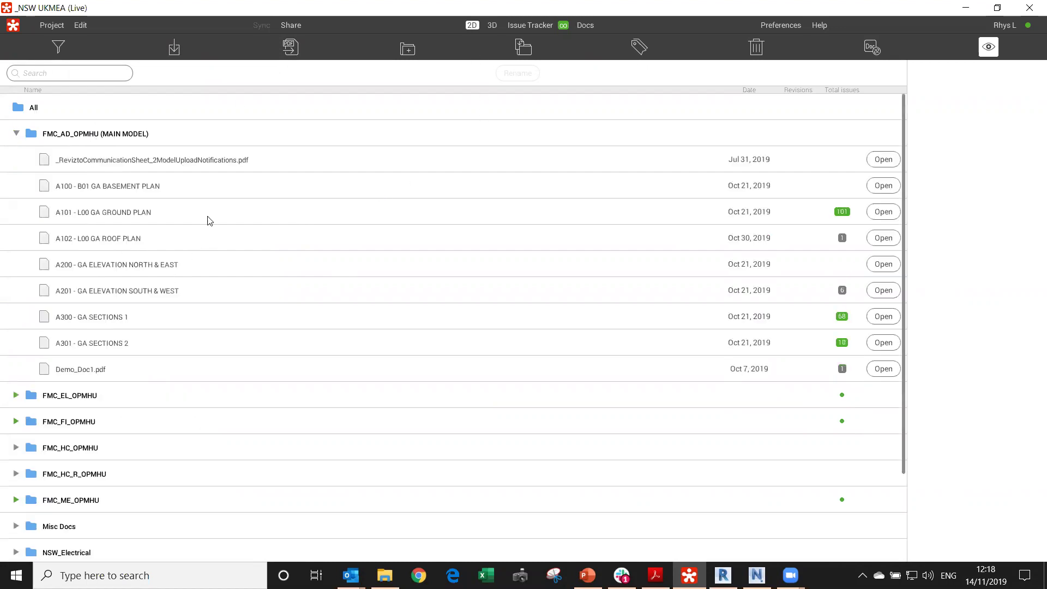
Preview sheets A100, A101, A201 and A301 in the main model folder, and open A301 - GA SECTIONS 2.
{"action": "left_click", "coordinate": [233, 187]}
{"action": "left_click", "coordinate": [252, 215]}
{"action": "left_click", "coordinate": [286, 289]}
{"action": "left_click", "coordinate": [292, 344]}
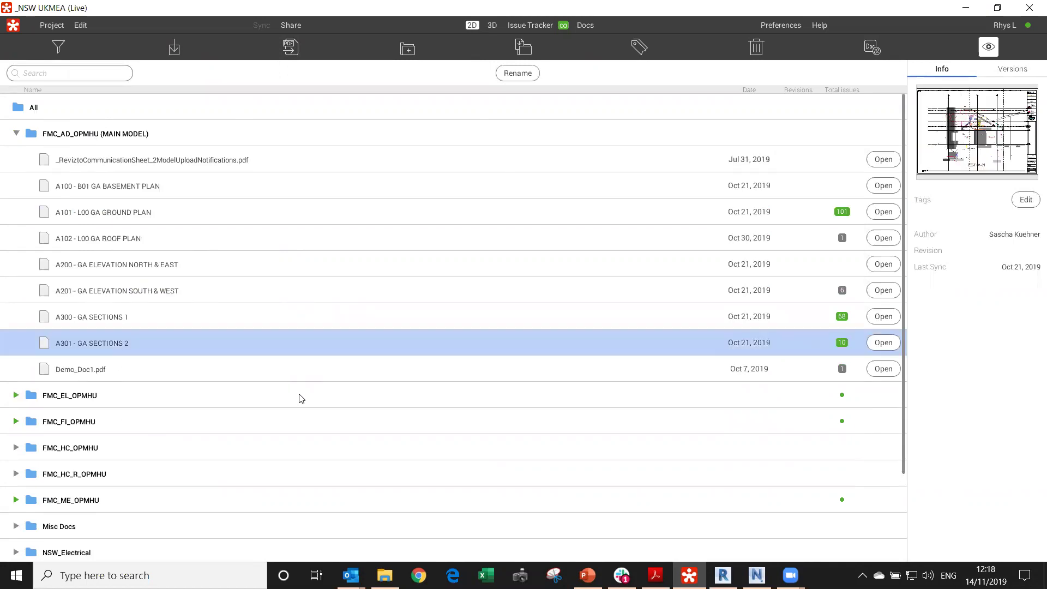
{"action": "left_click", "coordinate": [889, 345]}
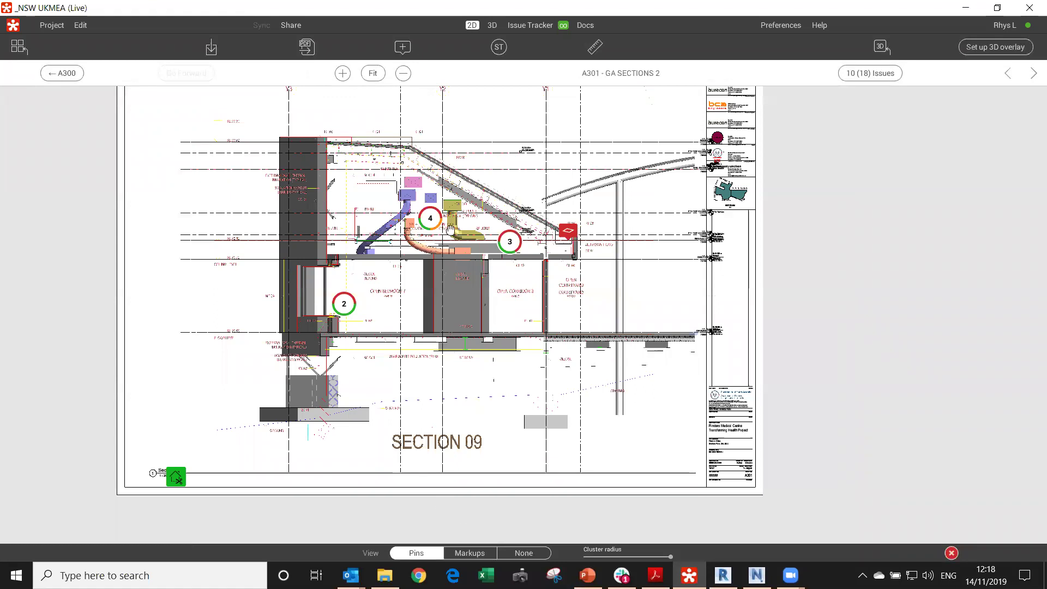
Hide the issue pins on sheet A301, and follow its Ground level link to sheet A101 and back.
{"action": "left_click", "coordinate": [524, 553]}
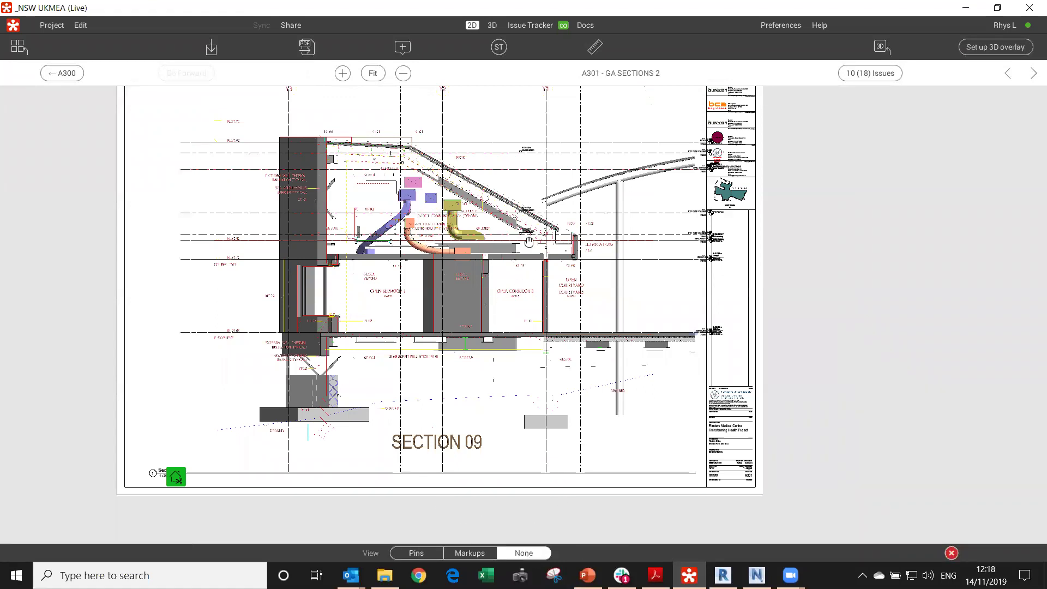
{"action": "scroll", "coordinate": [577, 259], "scroll_direction": "up", "scroll_amount": 3}
{"action": "scroll", "coordinate": [577, 259], "scroll_direction": "up", "scroll_amount": 3}
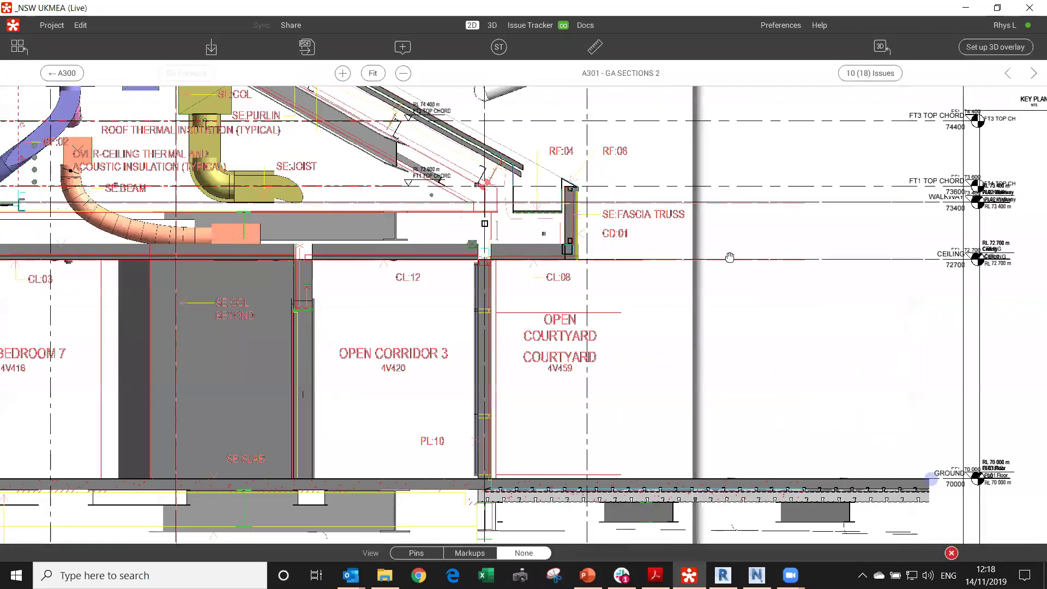
{"action": "left_click", "coordinate": [934, 482]}
{"action": "scroll", "coordinate": [575, 324], "scroll_direction": "up", "scroll_amount": 5}
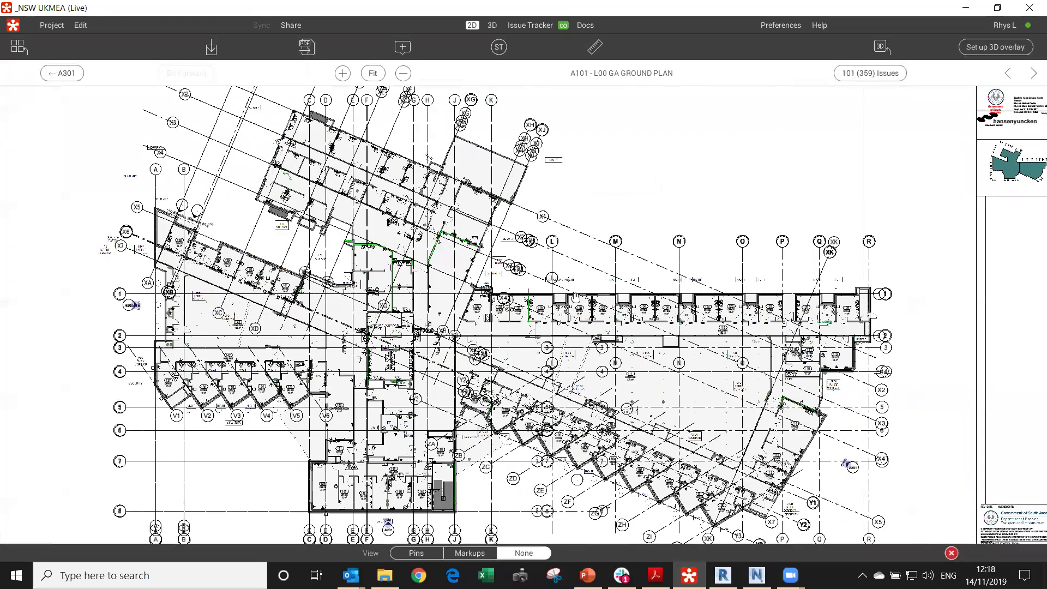
{"action": "scroll", "coordinate": [575, 324], "scroll_direction": "down", "scroll_amount": 2}
{"action": "left_click", "coordinate": [61, 73]}
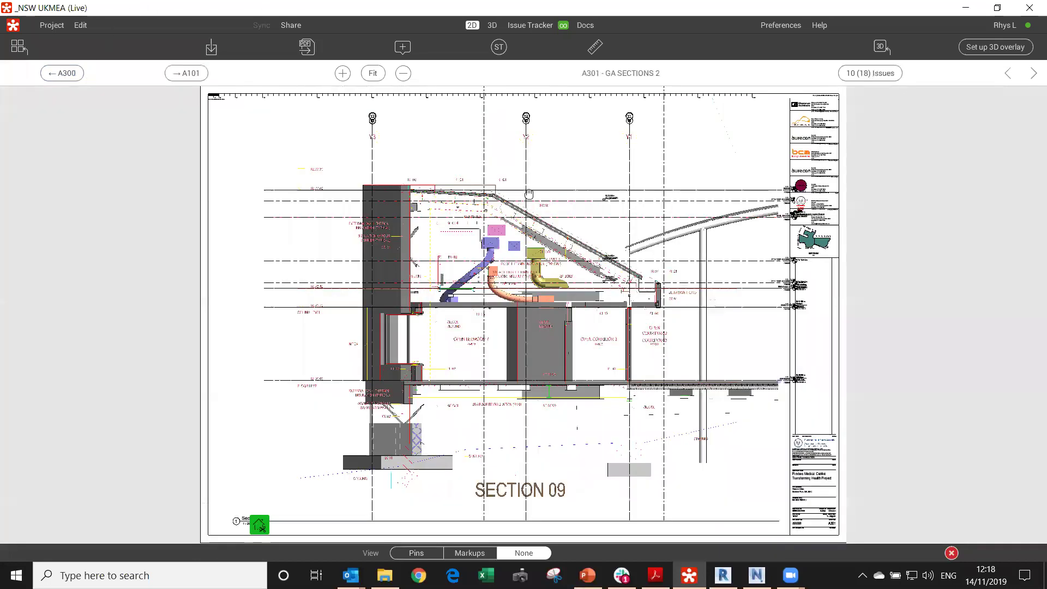
{"action": "left_click_drag", "start_coordinate": [576, 306], "coordinate": [501, 284]}
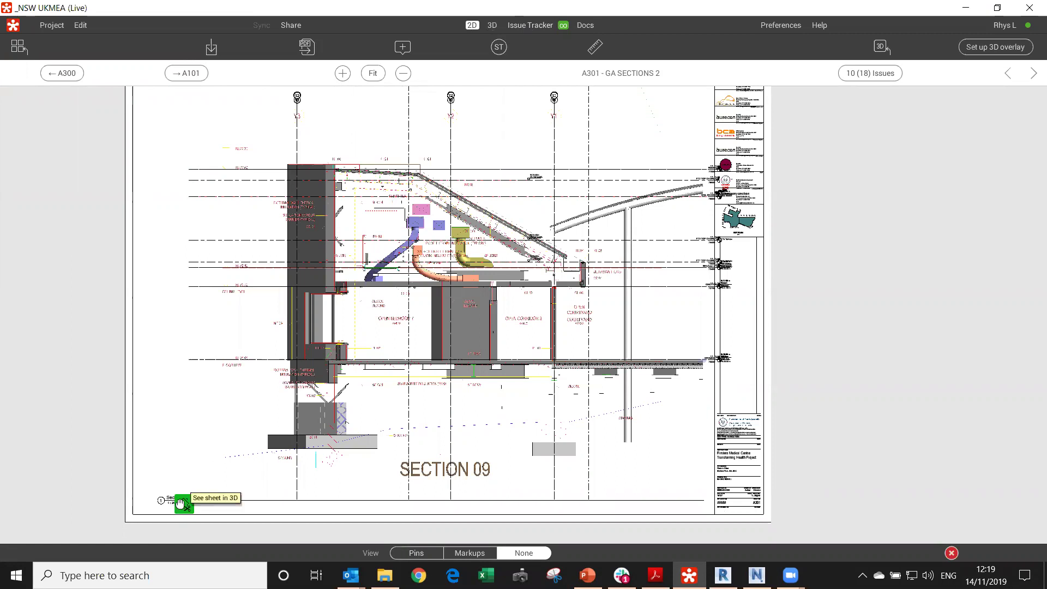
Open the project's sharing settings and add an existing team member from the suggestions as the invitee.
{"action": "left_click", "coordinate": [298, 27]}
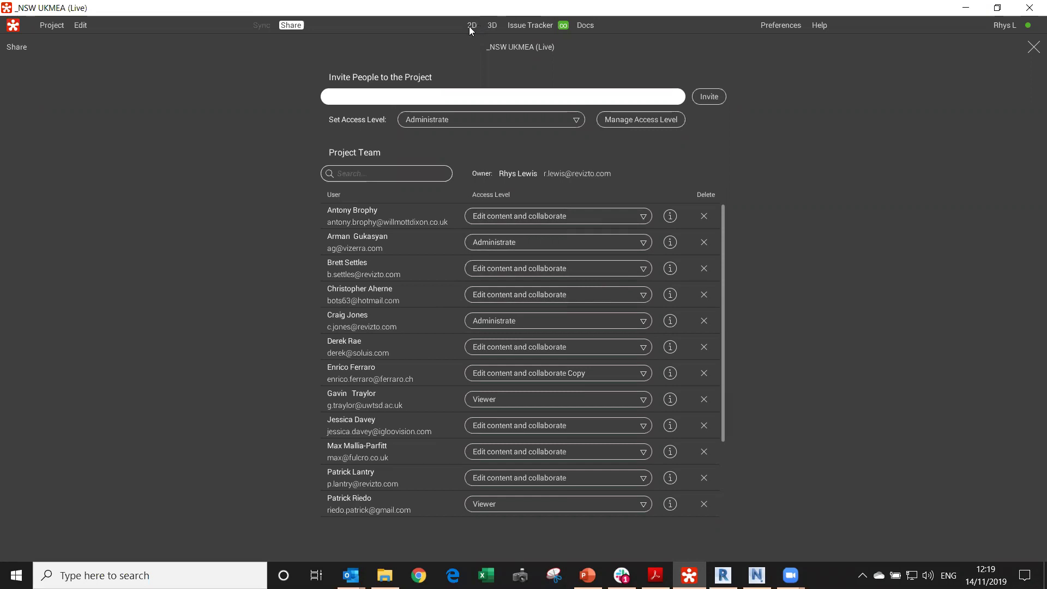
{"action": "left_click", "coordinate": [386, 96]}
{"action": "type", "text": "c.j"}
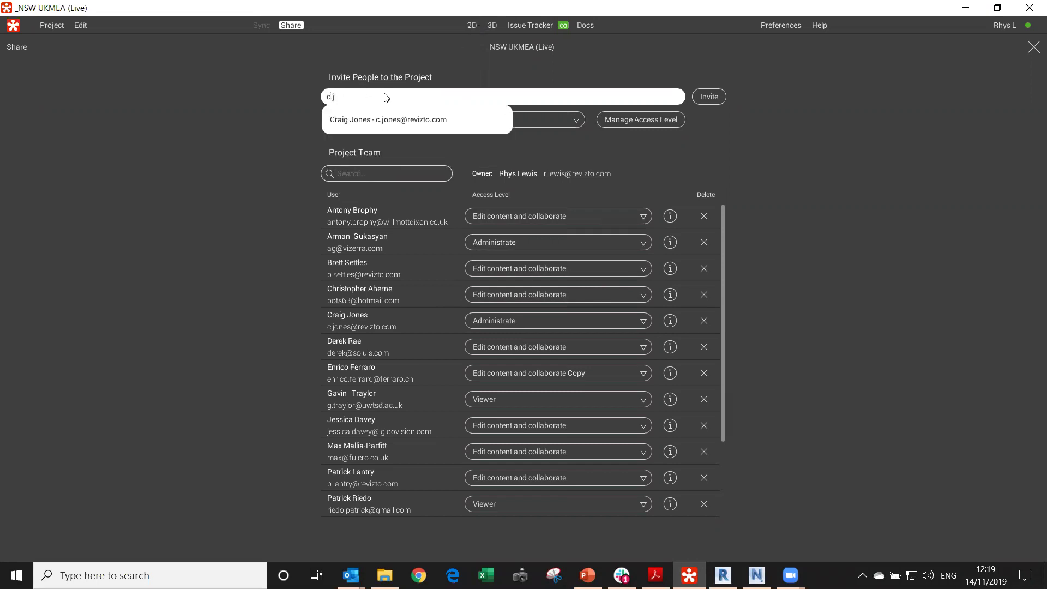
{"action": "left_click", "coordinate": [398, 119]}
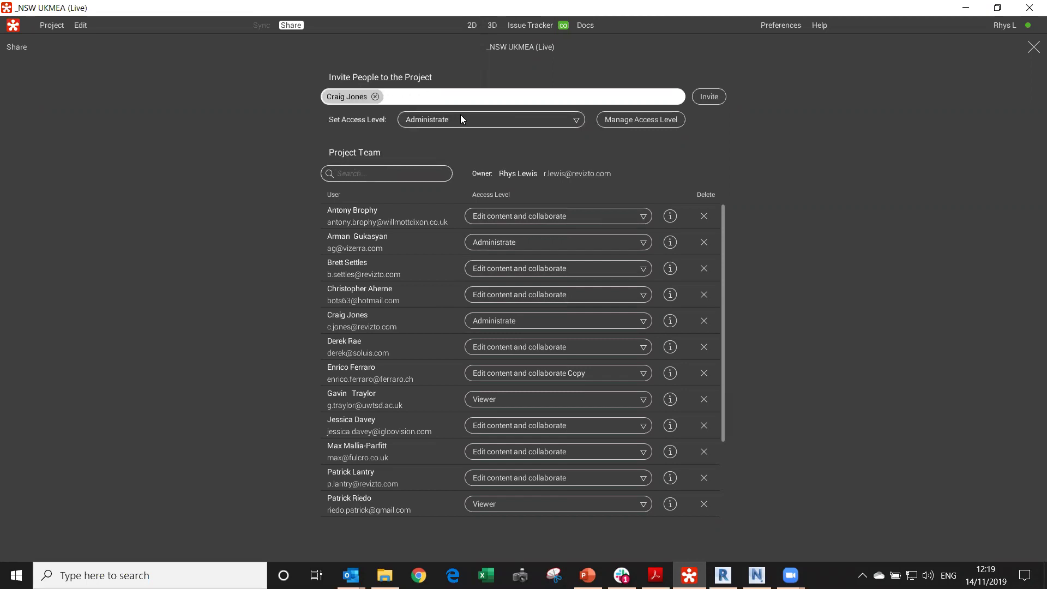
Set the invitee's access level to Edit content and collaborate.
{"action": "left_click", "coordinate": [461, 116]}
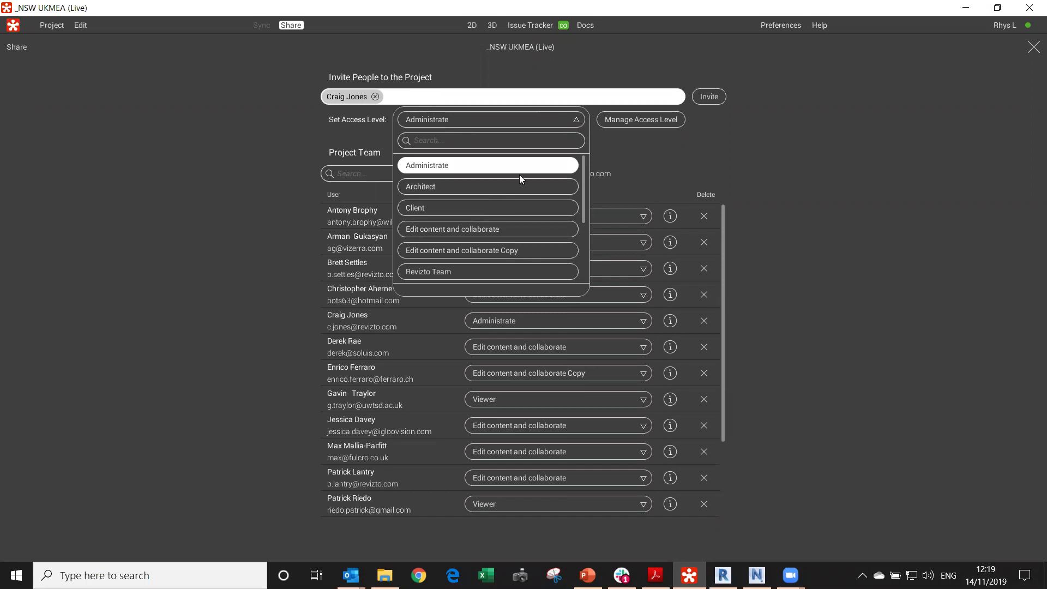
{"action": "left_click", "coordinate": [726, 156]}
{"action": "left_click", "coordinate": [446, 119]}
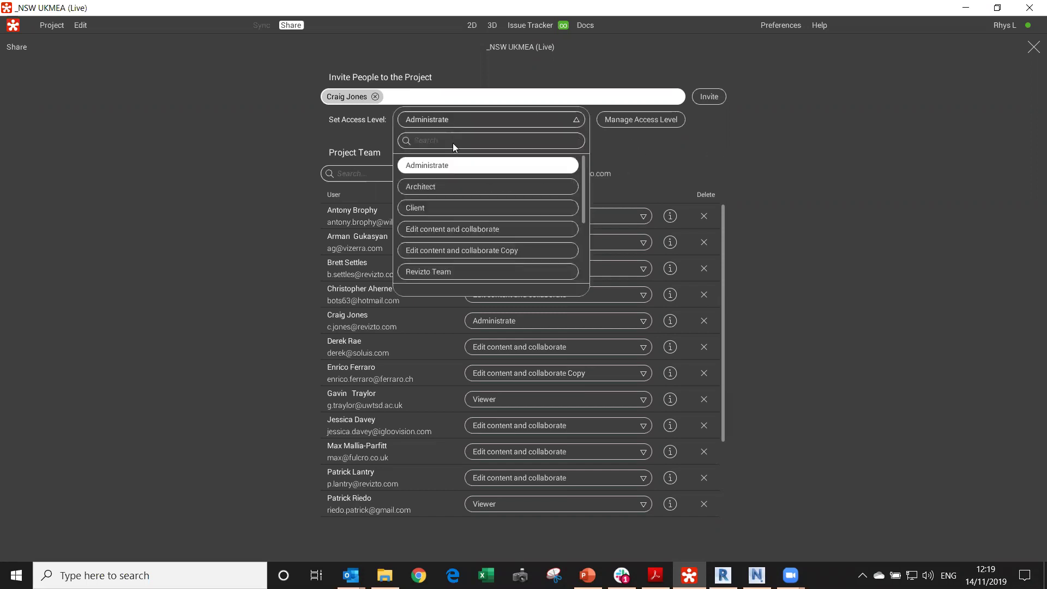
{"action": "left_click", "coordinate": [461, 228]}
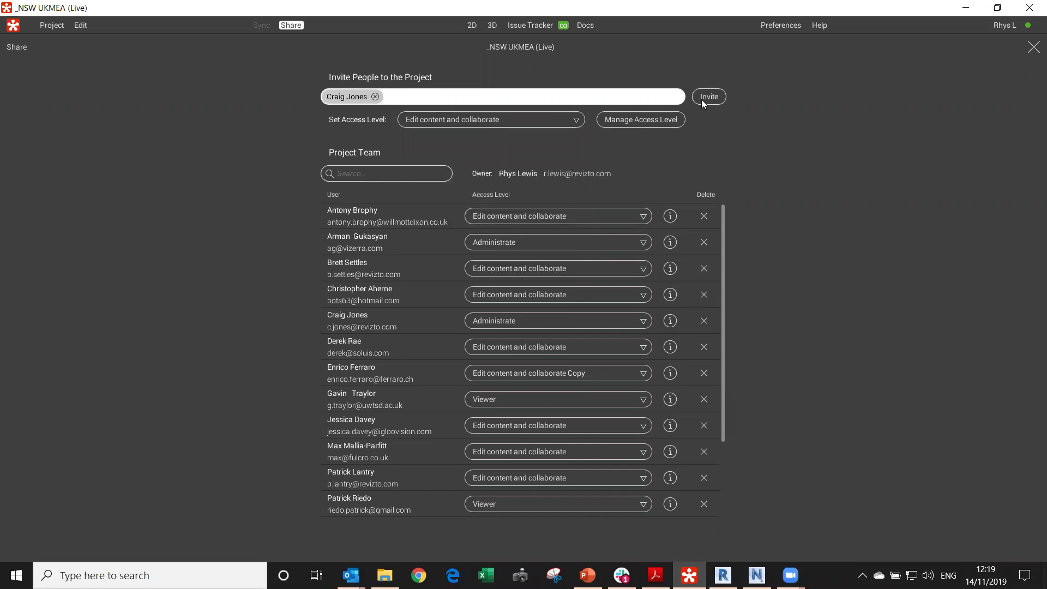
Set the invitee's access level to Administrate and send the project invitation.
{"action": "left_click", "coordinate": [577, 121]}
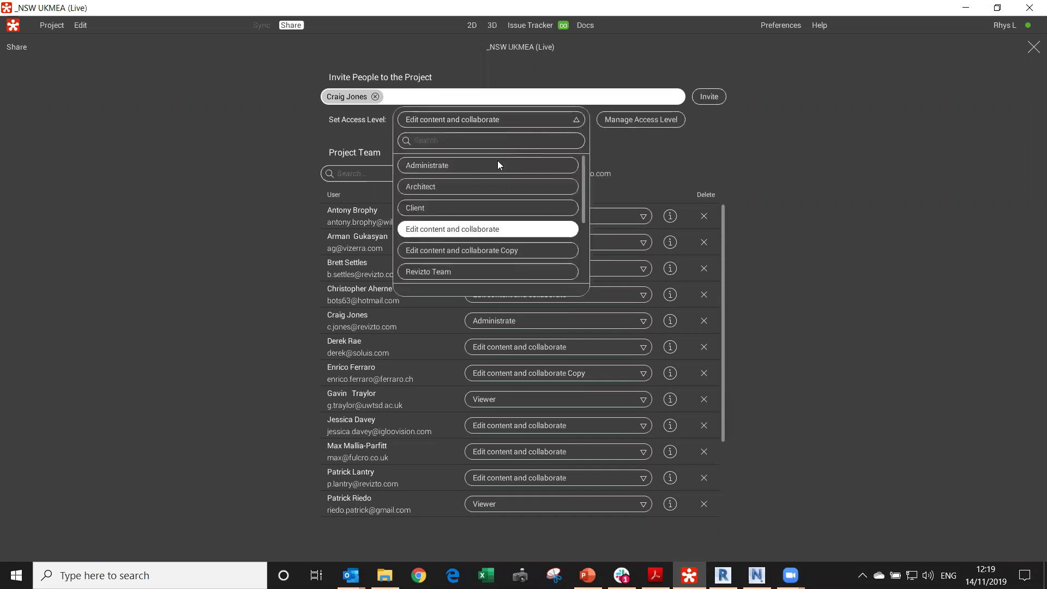
{"action": "left_click", "coordinate": [498, 163]}
{"action": "left_click", "coordinate": [708, 97]}
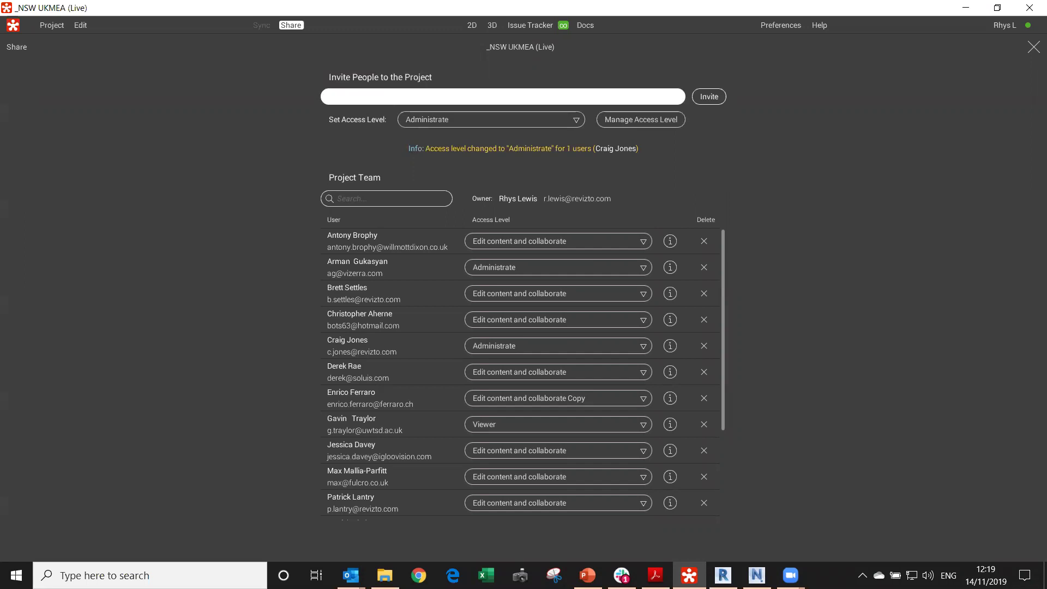
Show sheet A301's Section 09 in the 3D model, and toggle its sheet overlay and the section cut off and back on.
{"action": "left_click", "coordinate": [473, 26]}
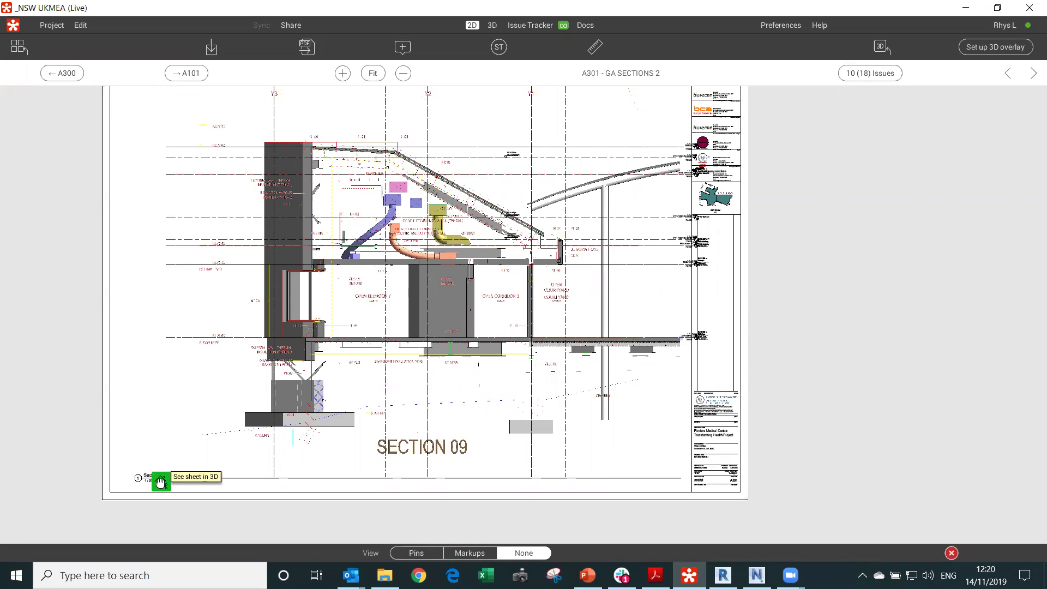
{"action": "left_click", "coordinate": [161, 482]}
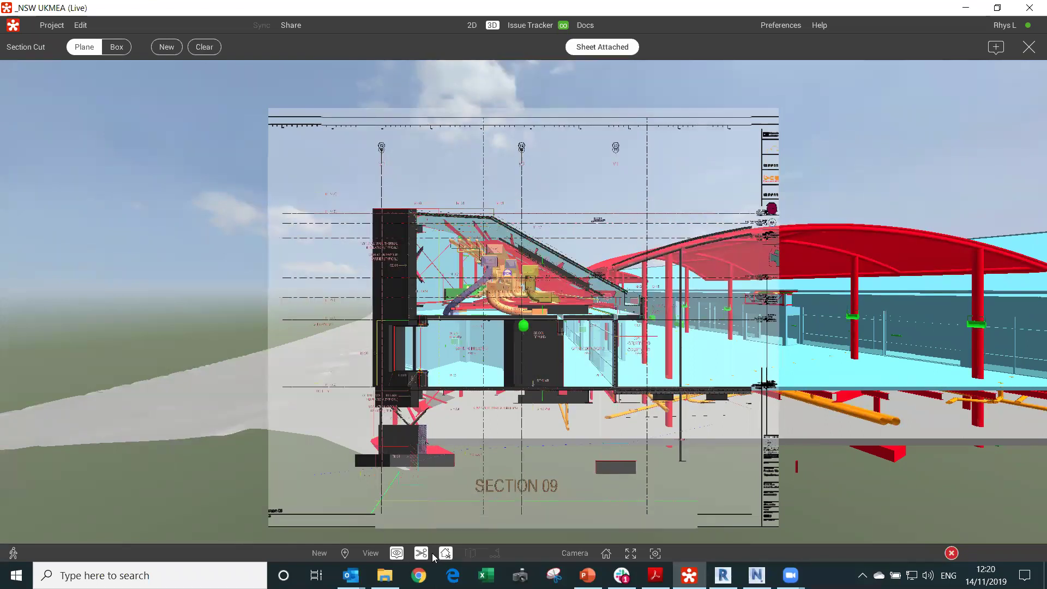
{"action": "left_click", "coordinate": [446, 553]}
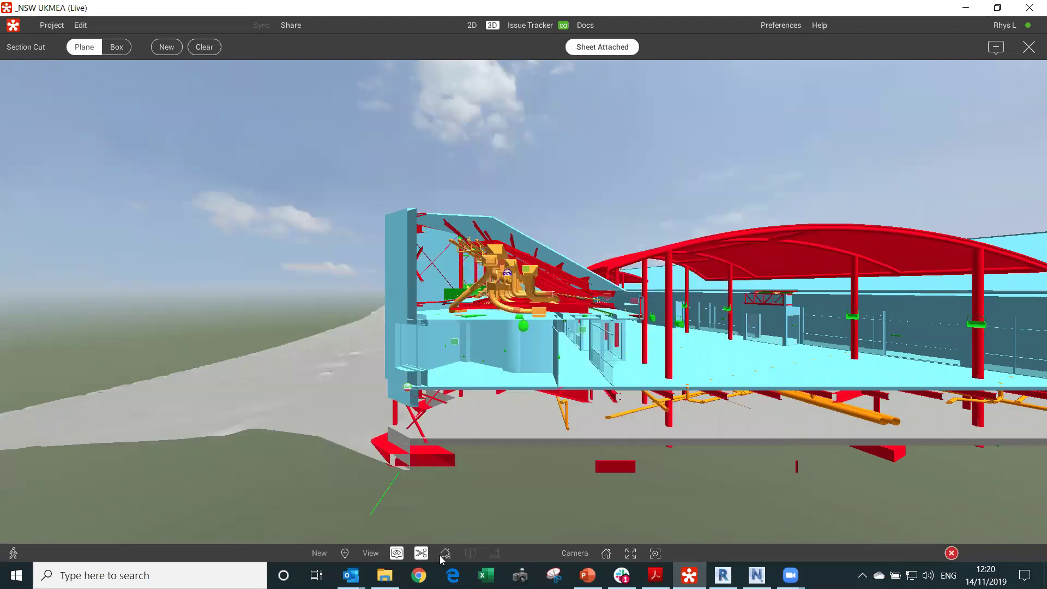
{"action": "left_click", "coordinate": [439, 554]}
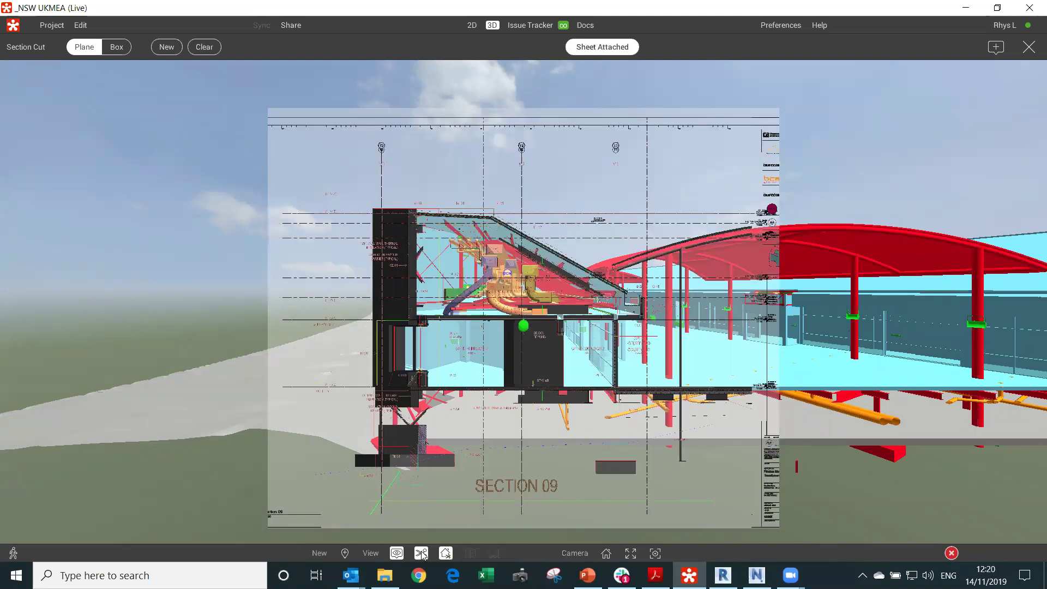
{"action": "left_click", "coordinate": [419, 554]}
{"action": "left_click", "coordinate": [419, 554]}
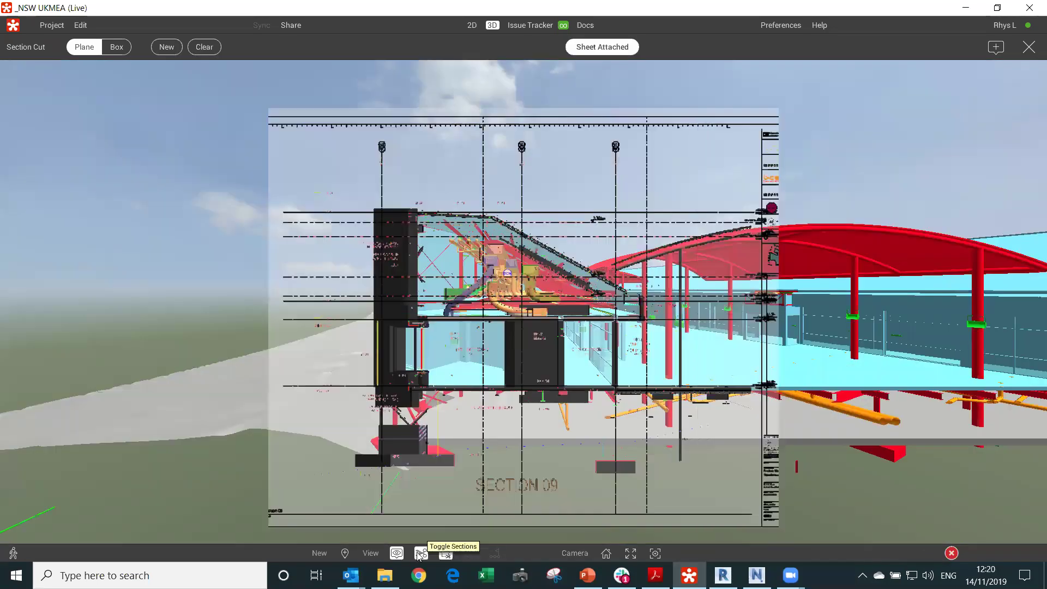
Hide the issue pins and examine how the Section 09 overlay aligns with the ductwork, roof and structure in the 3D model.
{"action": "left_click_drag", "start_coordinate": [382, 404], "coordinate": [494, 404]}
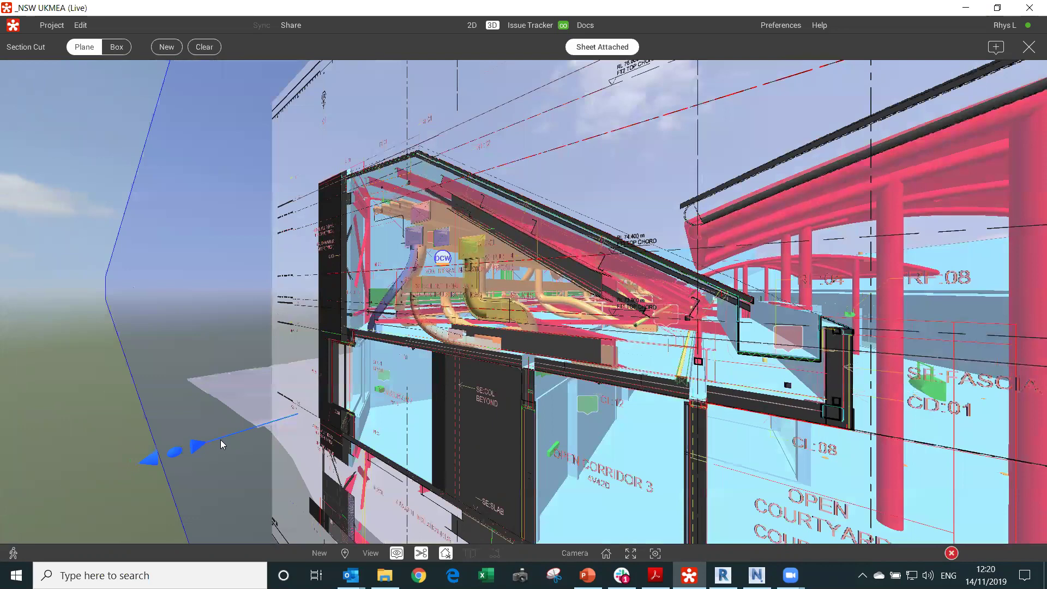
{"action": "left_click_drag", "start_coordinate": [222, 445], "coordinate": [460, 457]}
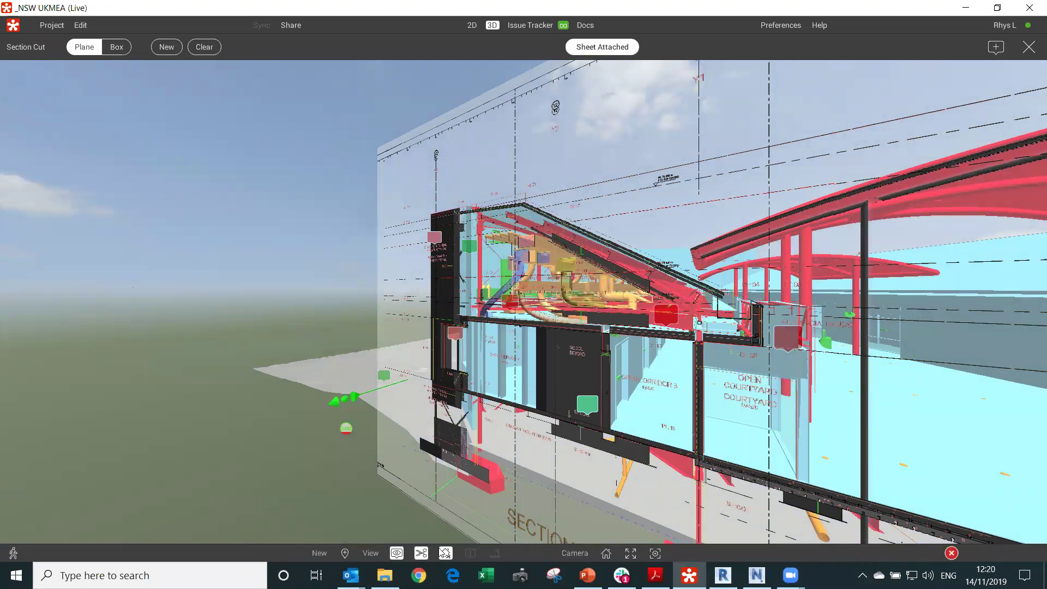
{"action": "left_click", "coordinate": [400, 556]}
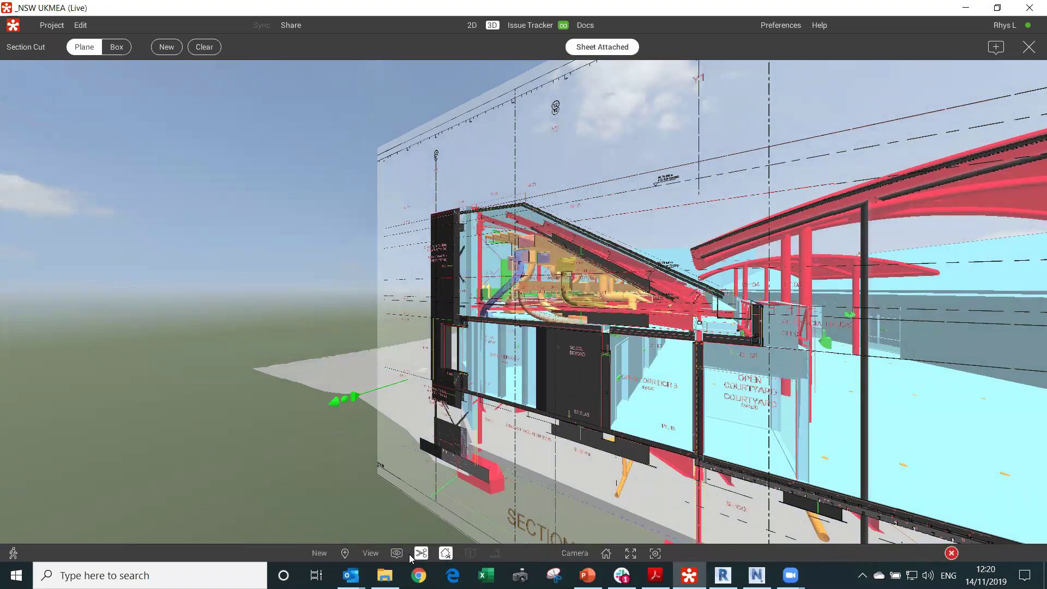
{"action": "scroll", "coordinate": [552, 205], "scroll_direction": "up", "scroll_amount": 6}
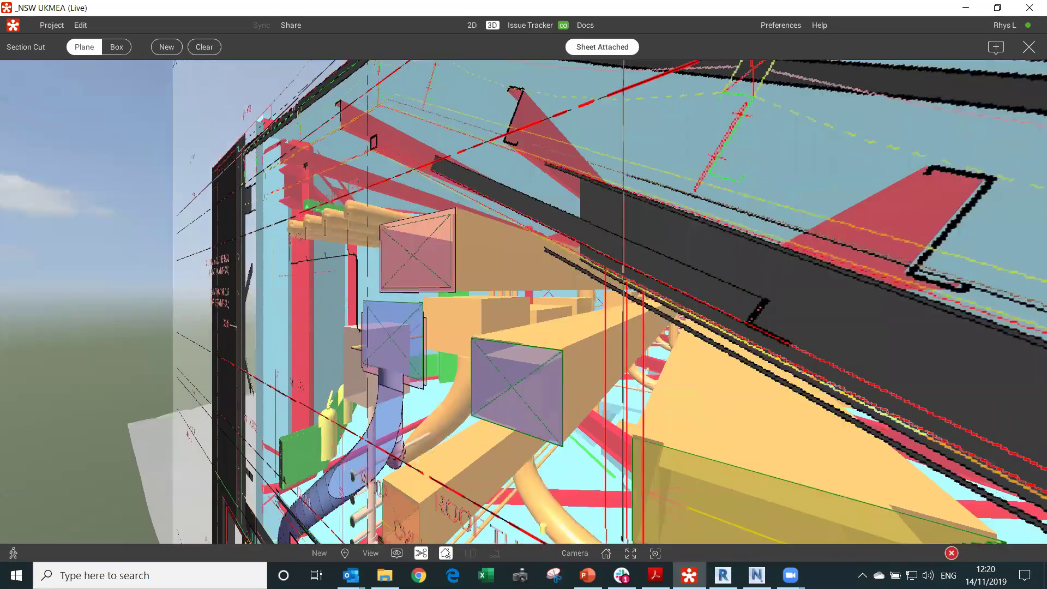
{"action": "left_click_drag", "start_coordinate": [553, 206], "coordinate": [344, 349]}
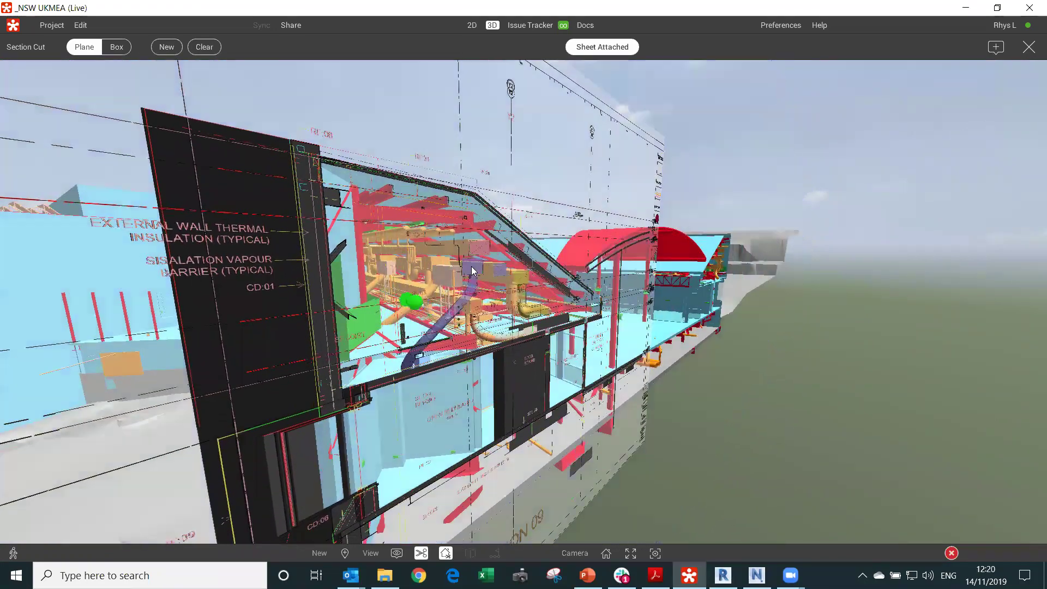
{"action": "scroll", "coordinate": [344, 349], "scroll_direction": "down", "scroll_amount": 5}
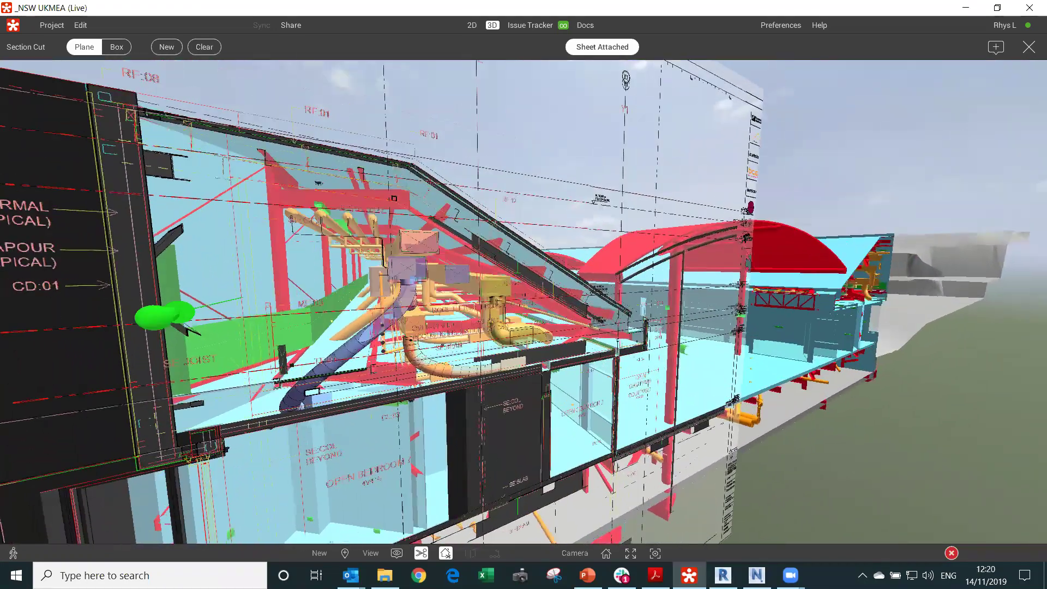
{"action": "left_click_drag", "start_coordinate": [343, 349], "coordinate": [260, 276]}
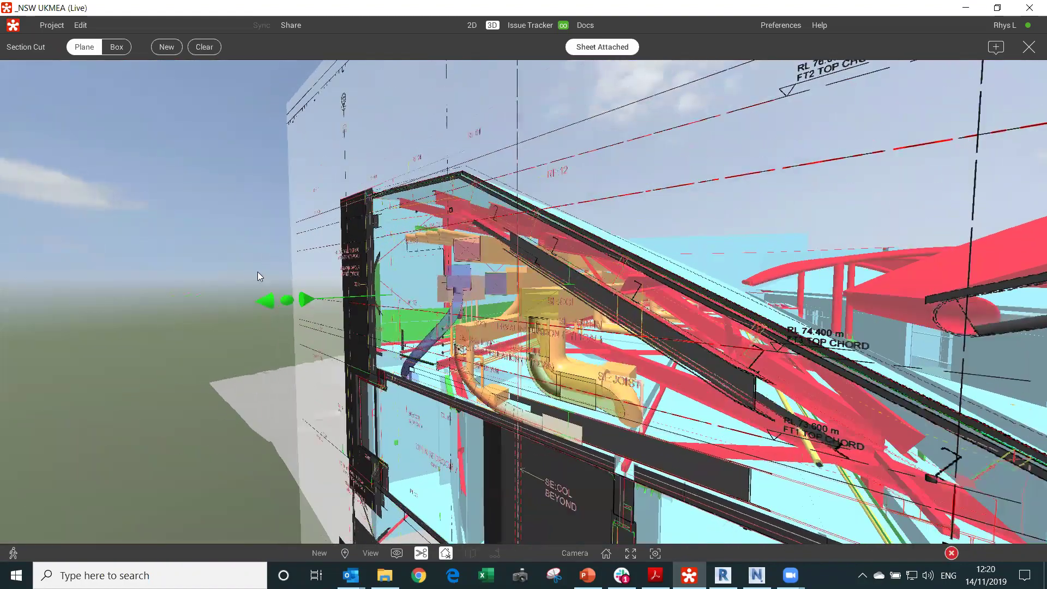
{"action": "scroll", "coordinate": [121, 318], "scroll_direction": "up", "scroll_amount": 3}
{"action": "scroll", "coordinate": [313, 294], "scroll_direction": "down", "scroll_amount": 3}
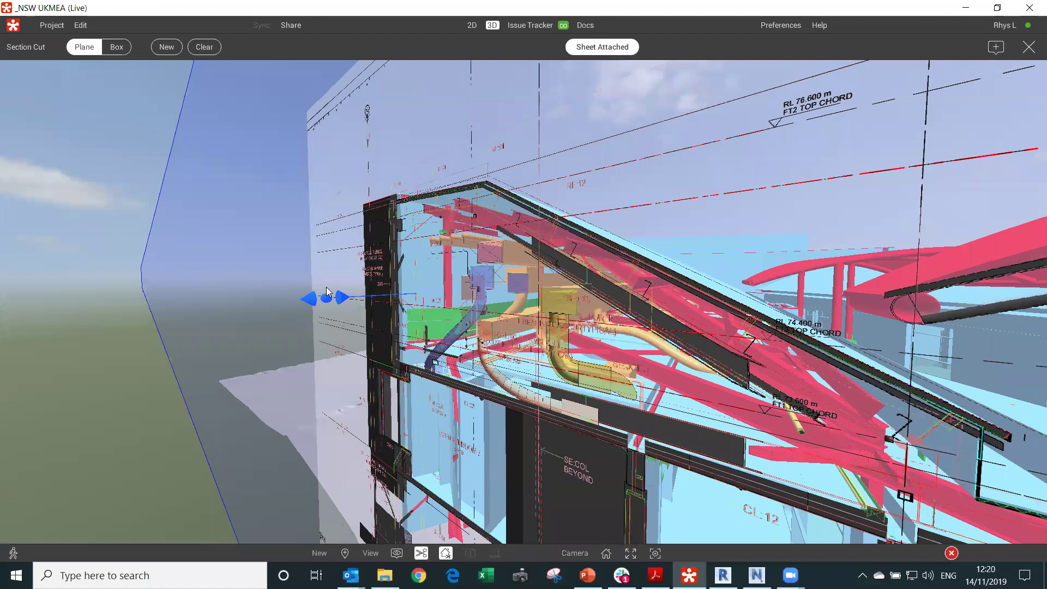
{"action": "left_click", "coordinate": [327, 294]}
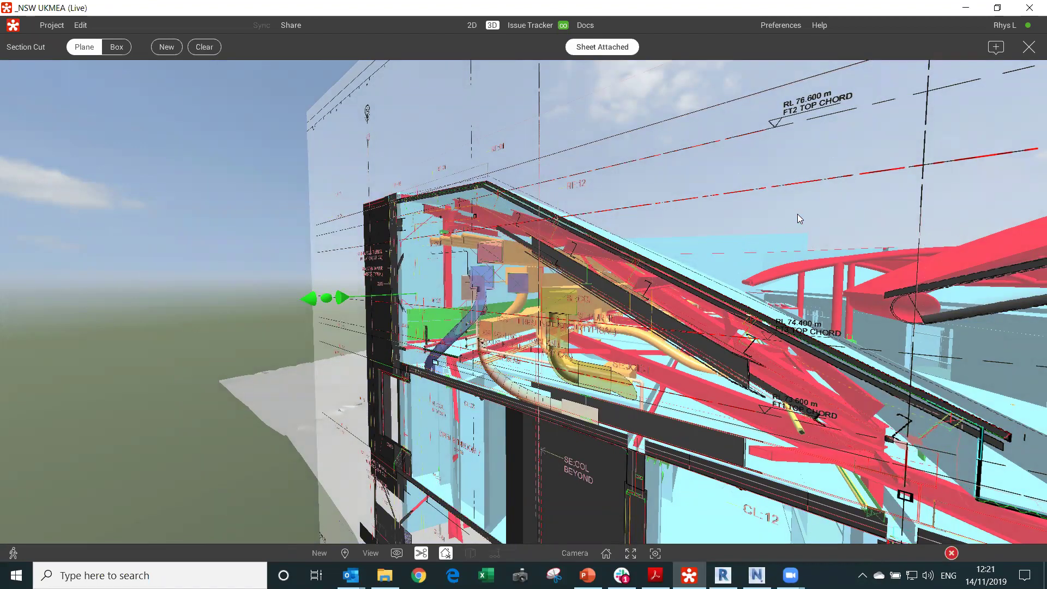
Compare the section with its 2D sheet A301, and return the 3D model to the home camera view.
{"action": "left_click", "coordinate": [473, 26]}
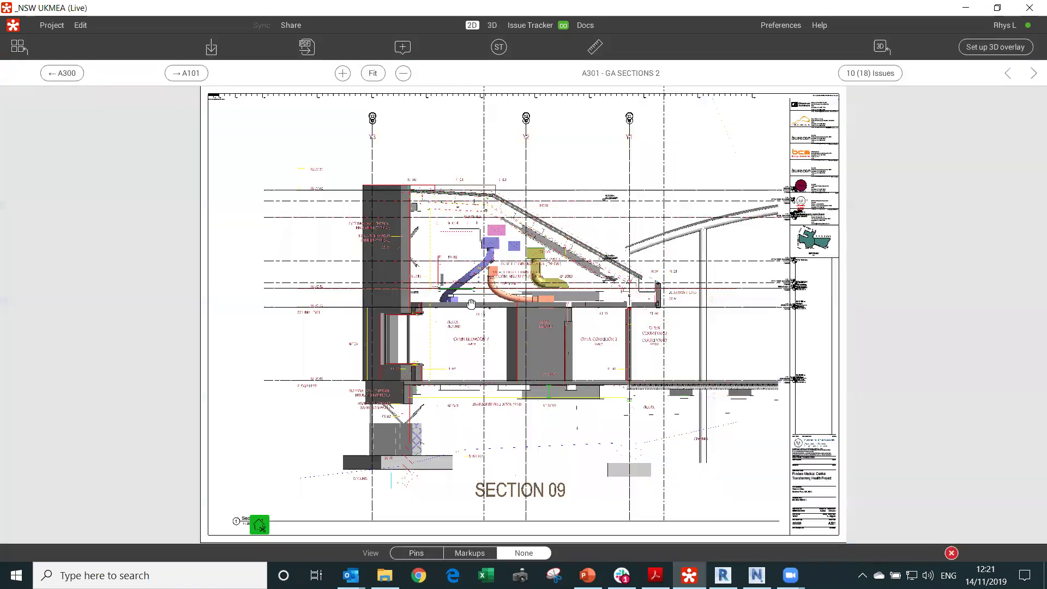
{"action": "left_click", "coordinate": [492, 25]}
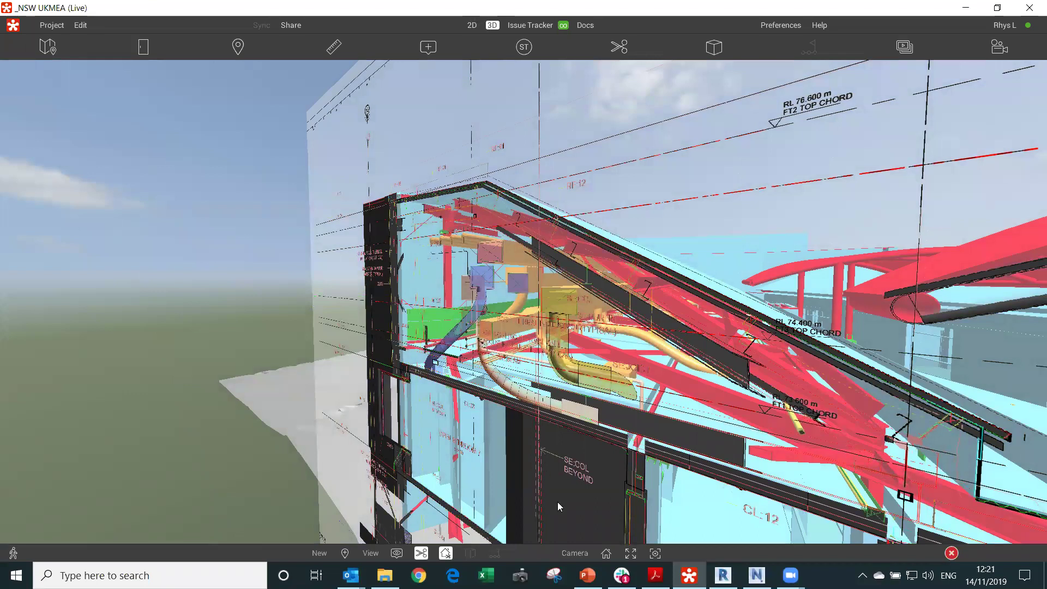
{"action": "left_click", "coordinate": [607, 553]}
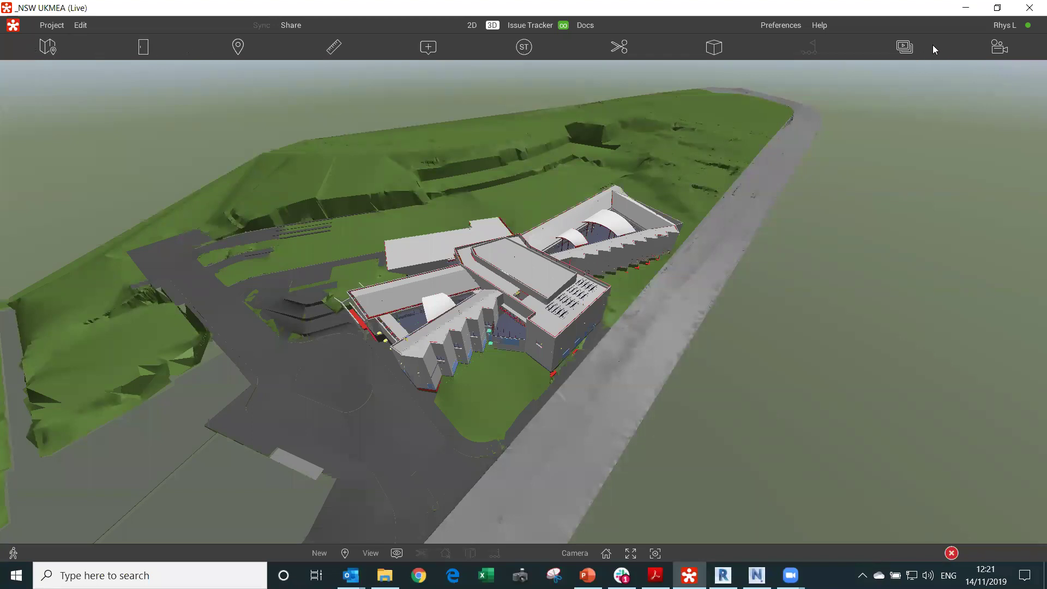
Review the navigation modes and the mouse and keyboard sensitivity settings in the preferences, and return to the 3D model.
{"action": "left_click", "coordinate": [764, 25]}
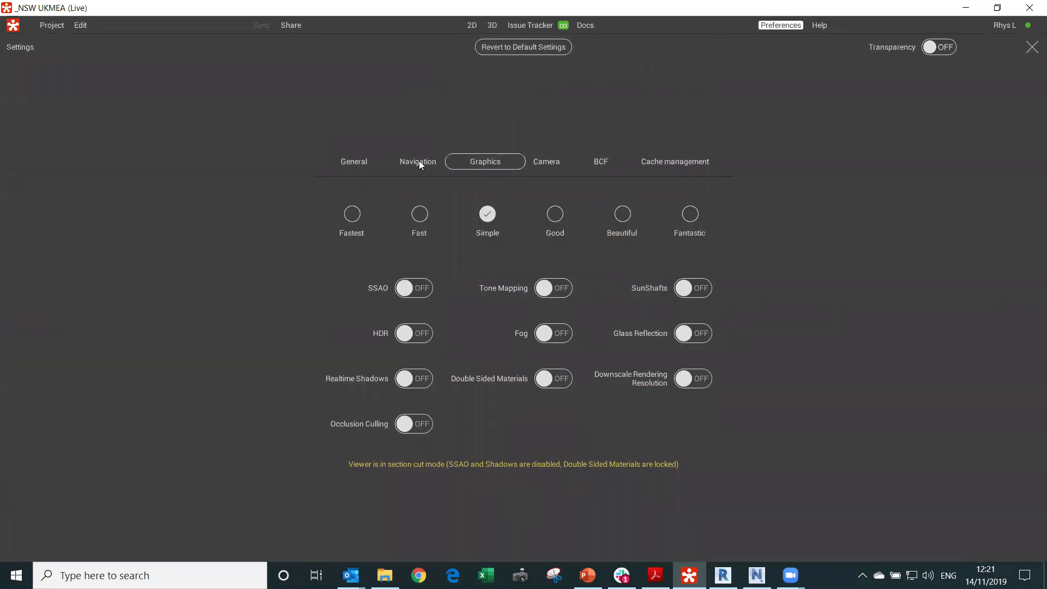
{"action": "left_click", "coordinate": [418, 161]}
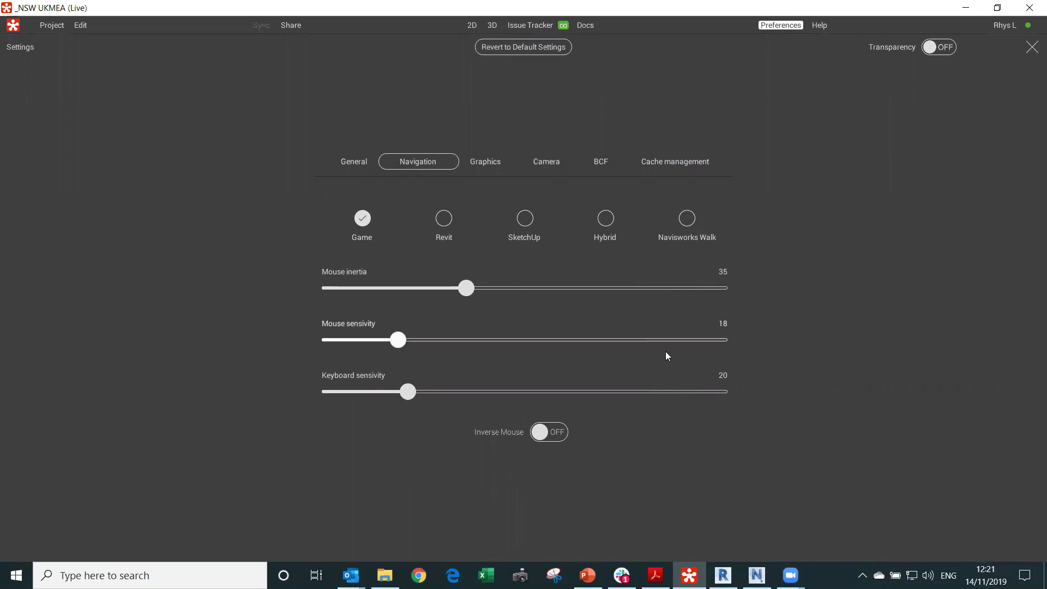
{"action": "left_click", "coordinate": [492, 25]}
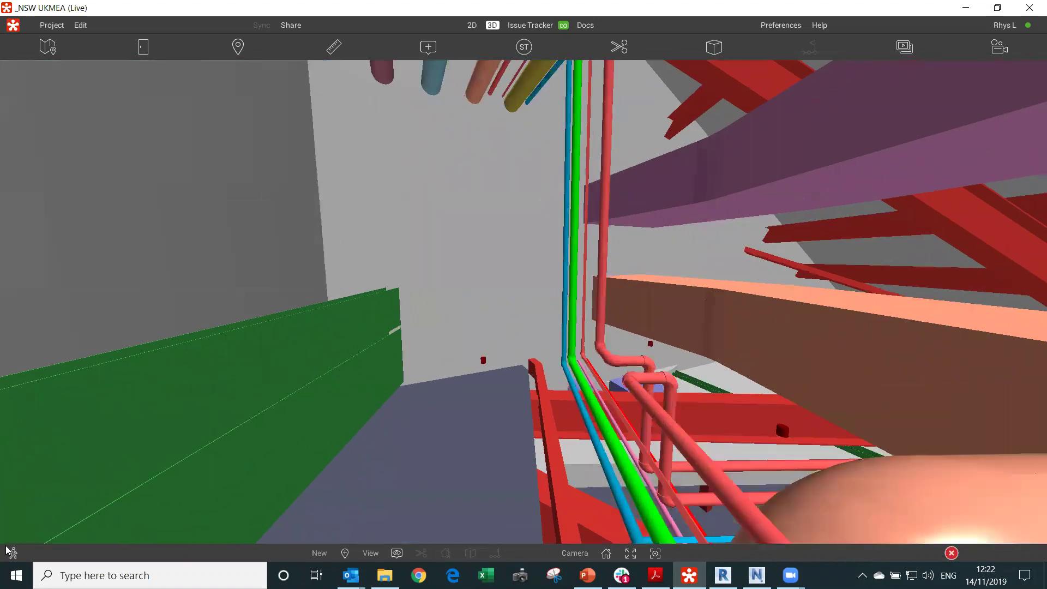
Try walk mode in the roof space, and cut through its ducts and pipes with a new section plane.
{"action": "left_click", "coordinate": [14, 552]}
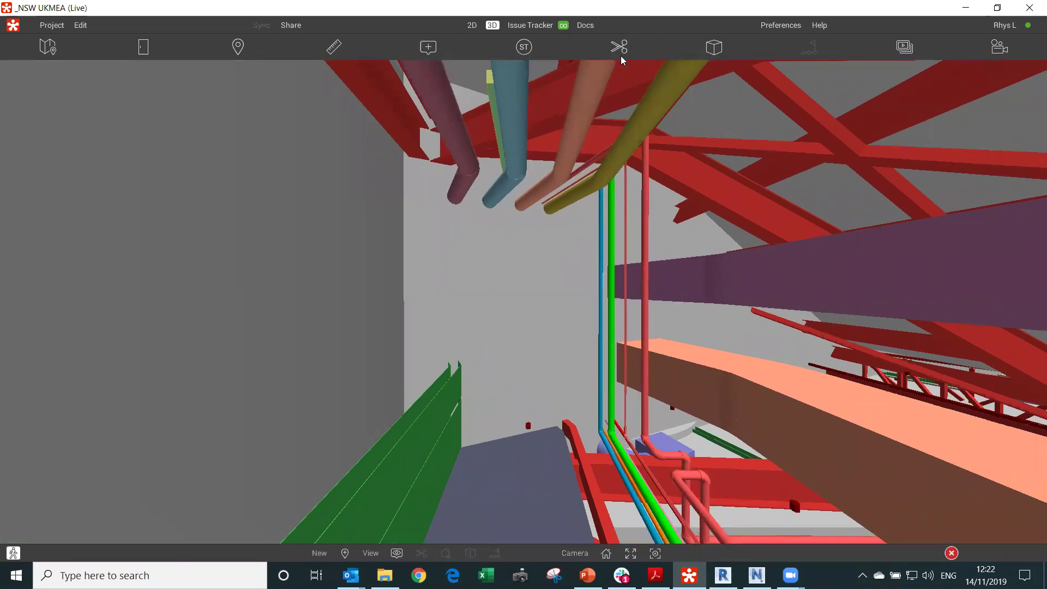
{"action": "left_click", "coordinate": [619, 46]}
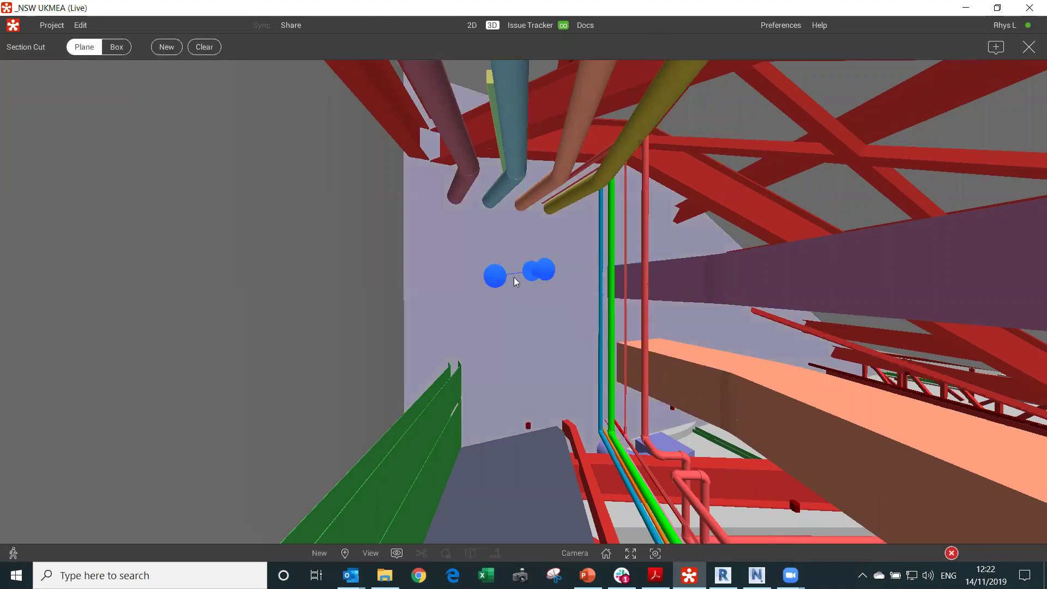
{"action": "left_click", "coordinate": [544, 277]}
{"action": "left_click_drag", "start_coordinate": [543, 276], "coordinate": [596, 278]}
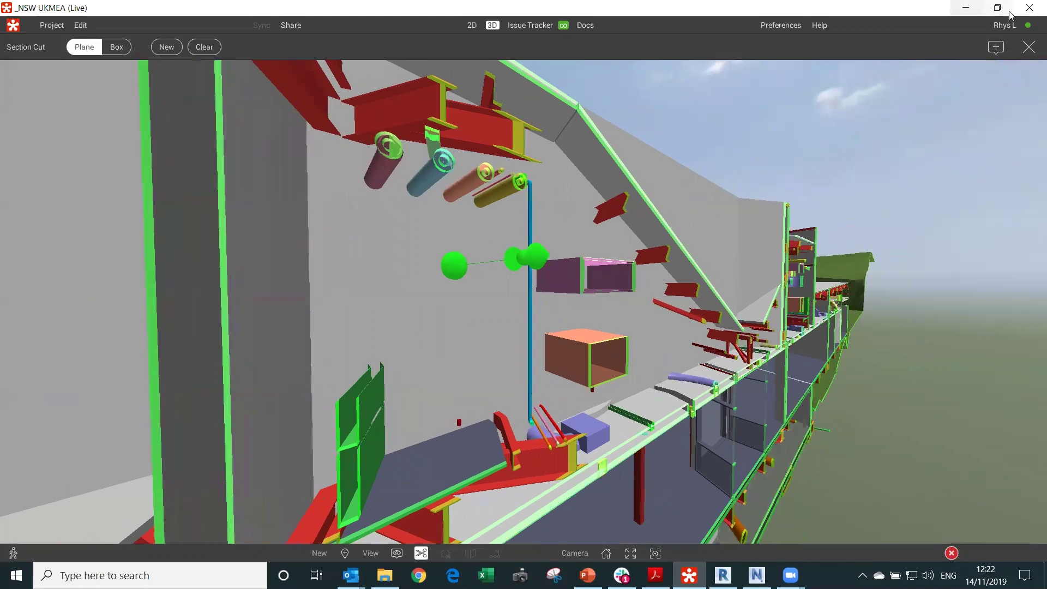
{"action": "left_click", "coordinate": [1029, 47]}
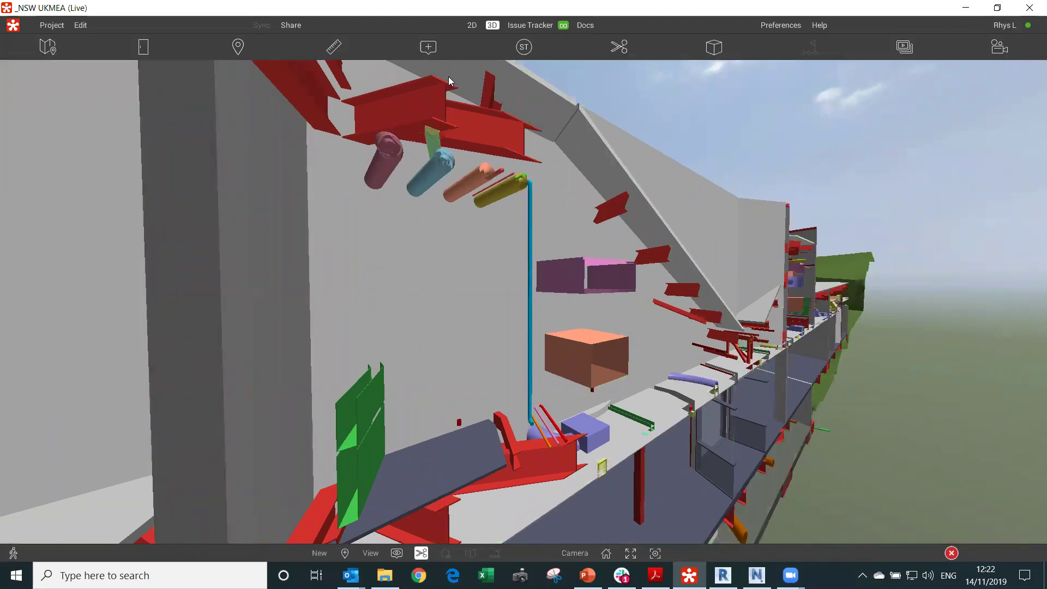
Measure the minimum distance between the cut orange pipe under the roof beams and the floor slab below it.
{"action": "left_click", "coordinate": [334, 48]}
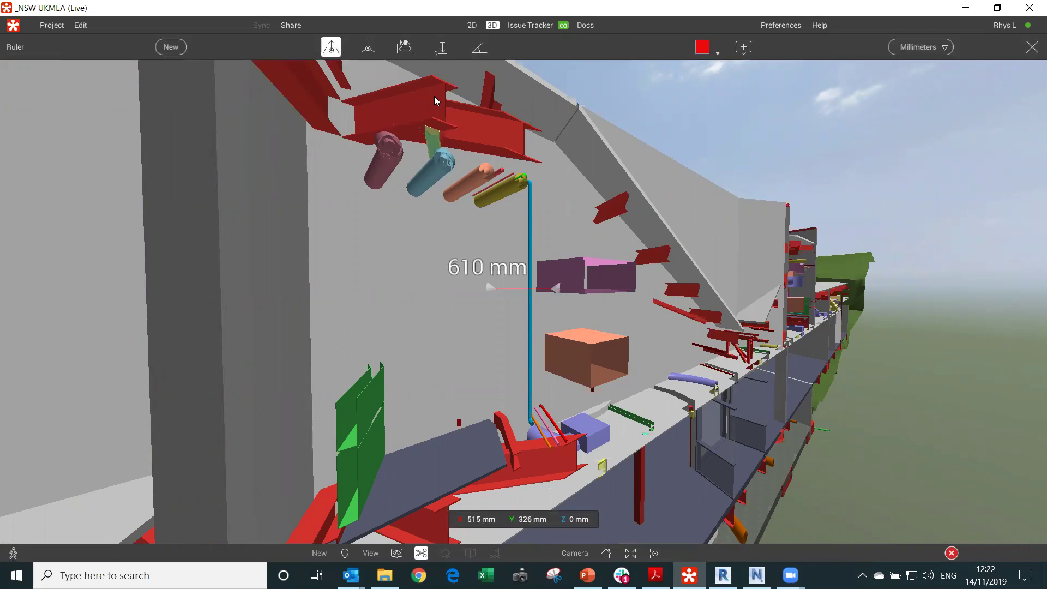
{"action": "left_click", "coordinate": [411, 49]}
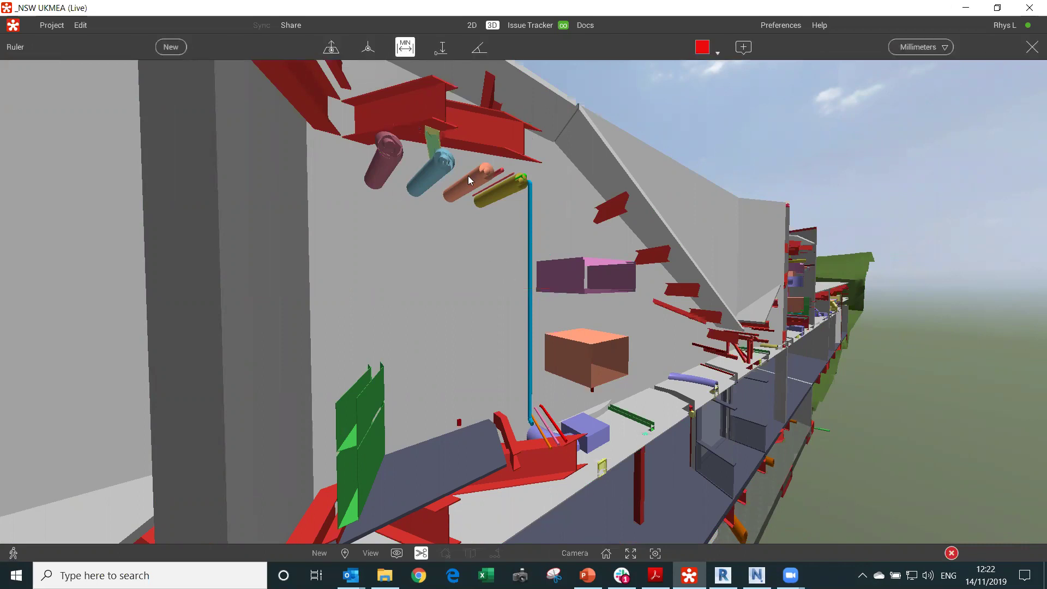
{"action": "left_click", "coordinate": [482, 185]}
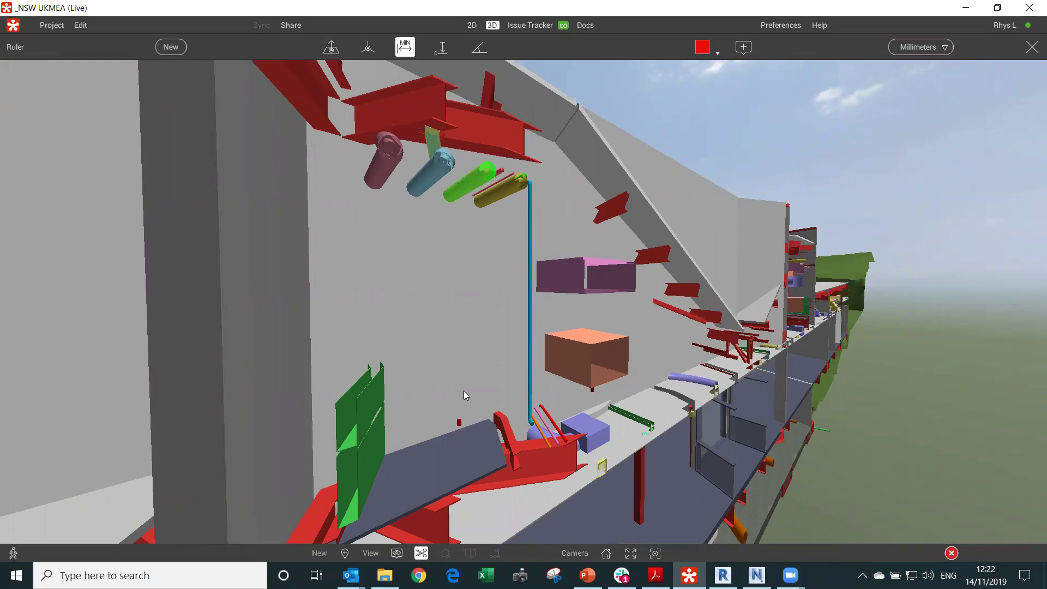
{"action": "left_click", "coordinate": [462, 443]}
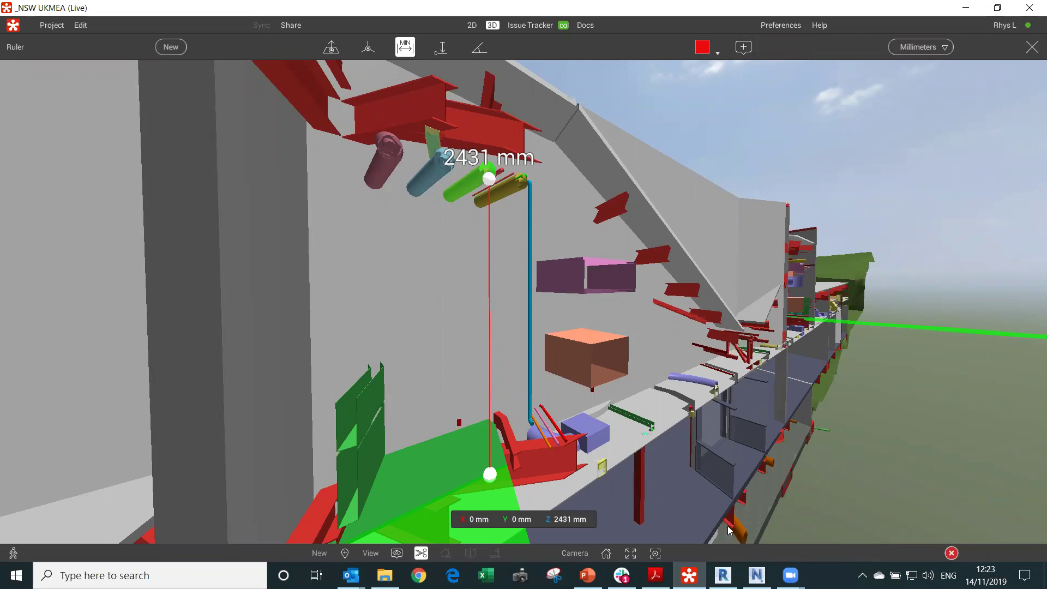
Switch to Revit and Navisworks Manage to view their Revizto 4 tools, and return to Revizto.
{"action": "key", "text": "alt+Tab"}
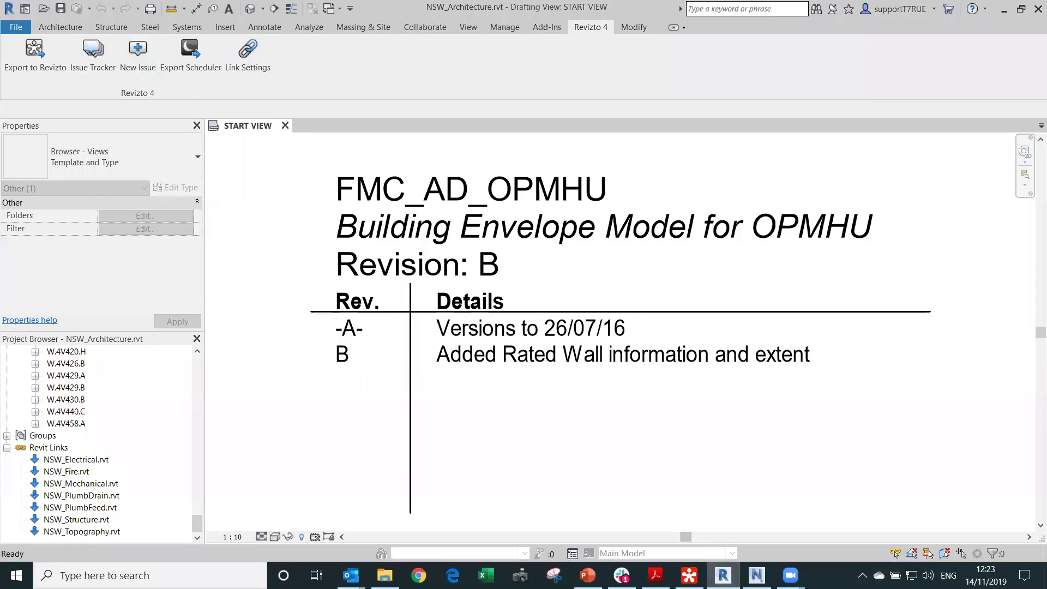
{"action": "key", "text": "alt+Tab"}
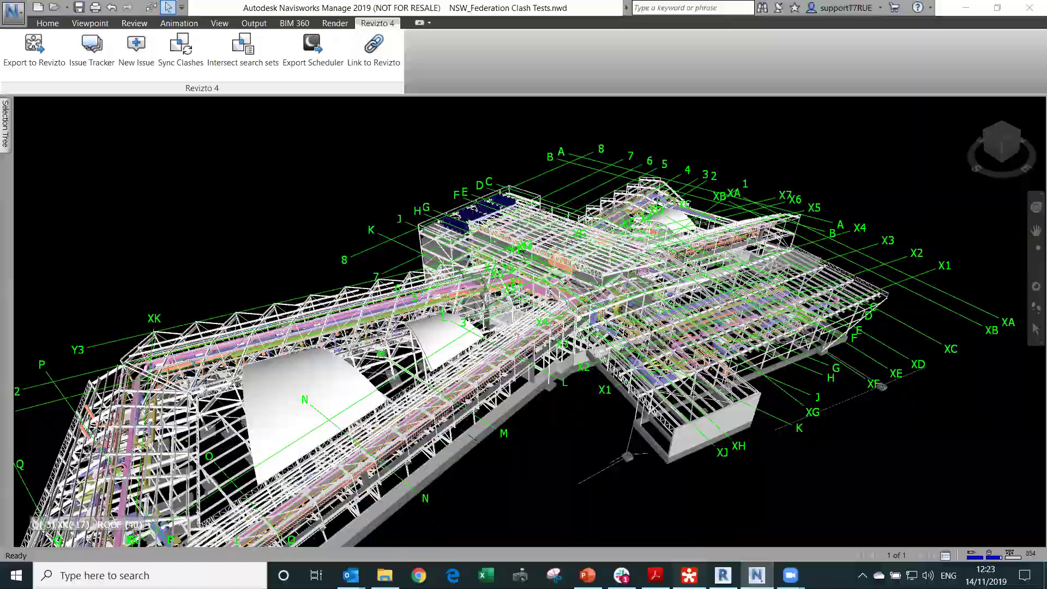
{"action": "key", "text": "alt+Tab"}
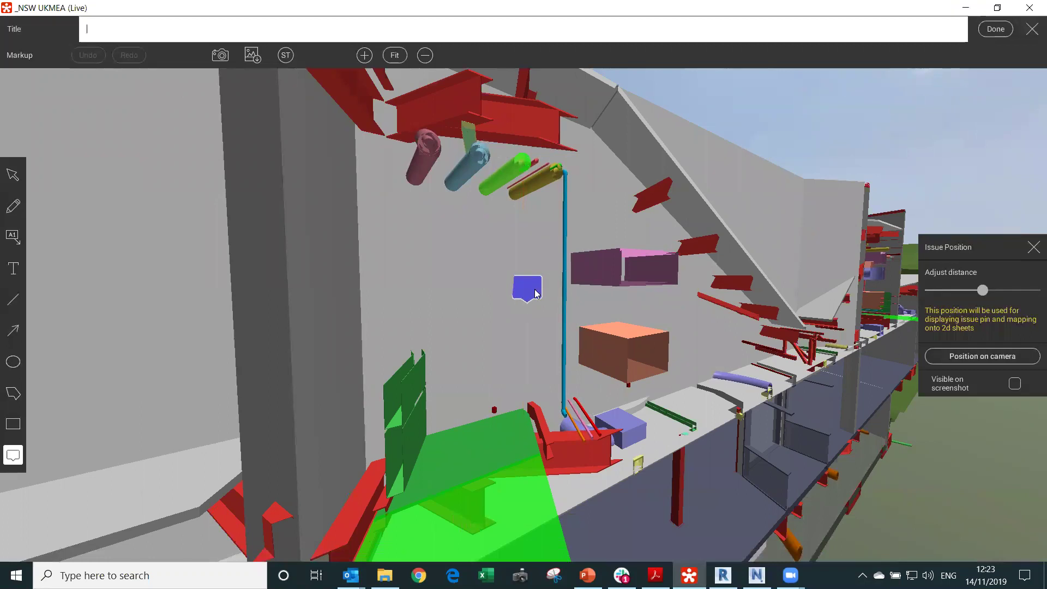
Reposition the new issue's pin onto the yellow pipe beside the vertical blue pipe.
{"action": "left_click", "coordinate": [536, 186]}
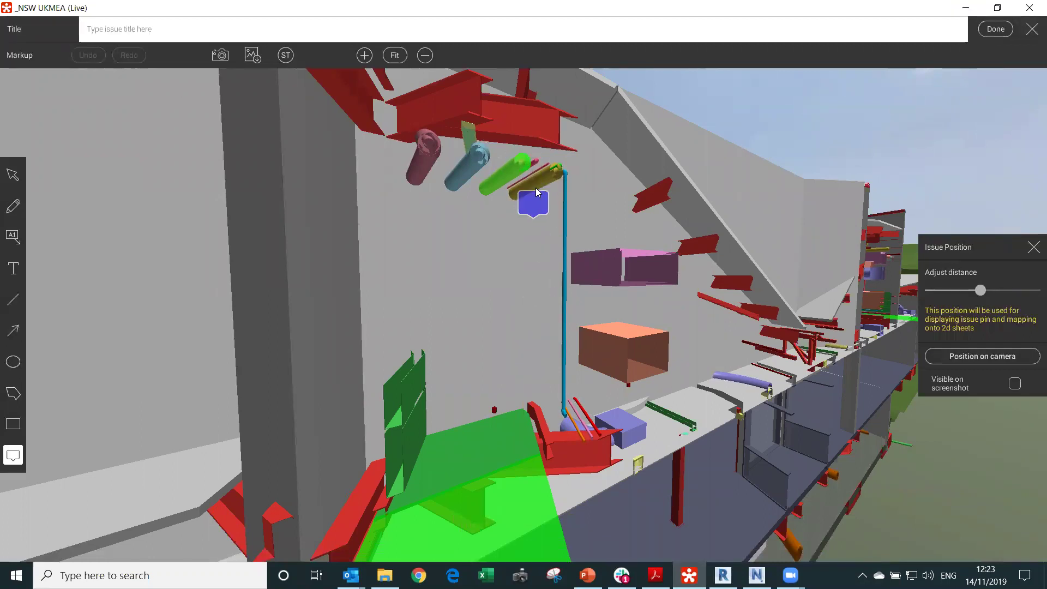
{"action": "left_click_drag", "start_coordinate": [536, 182], "coordinate": [534, 311]}
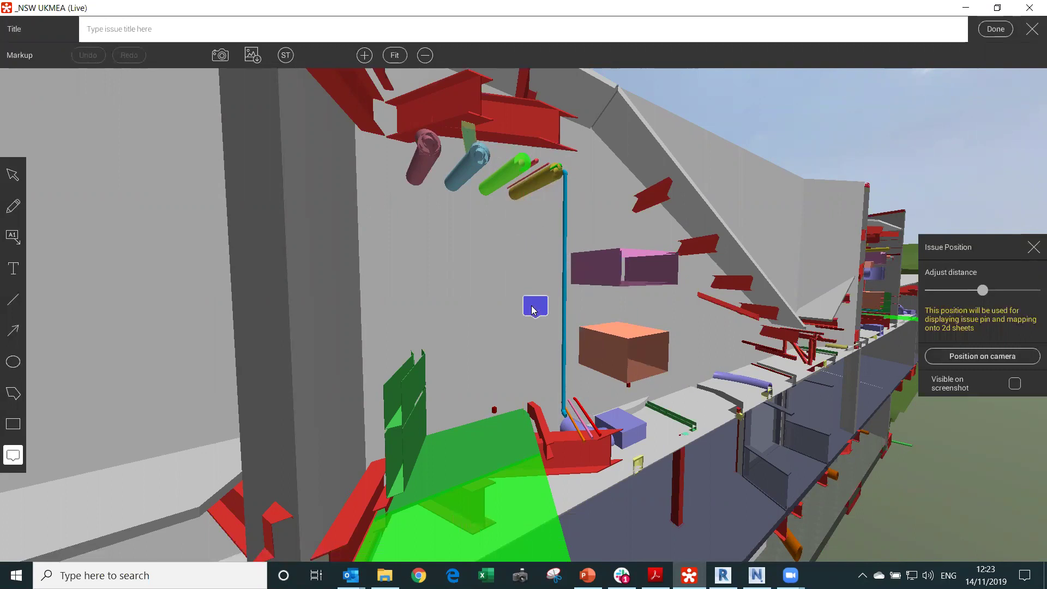
{"action": "left_click_drag", "start_coordinate": [534, 310], "coordinate": [535, 190]}
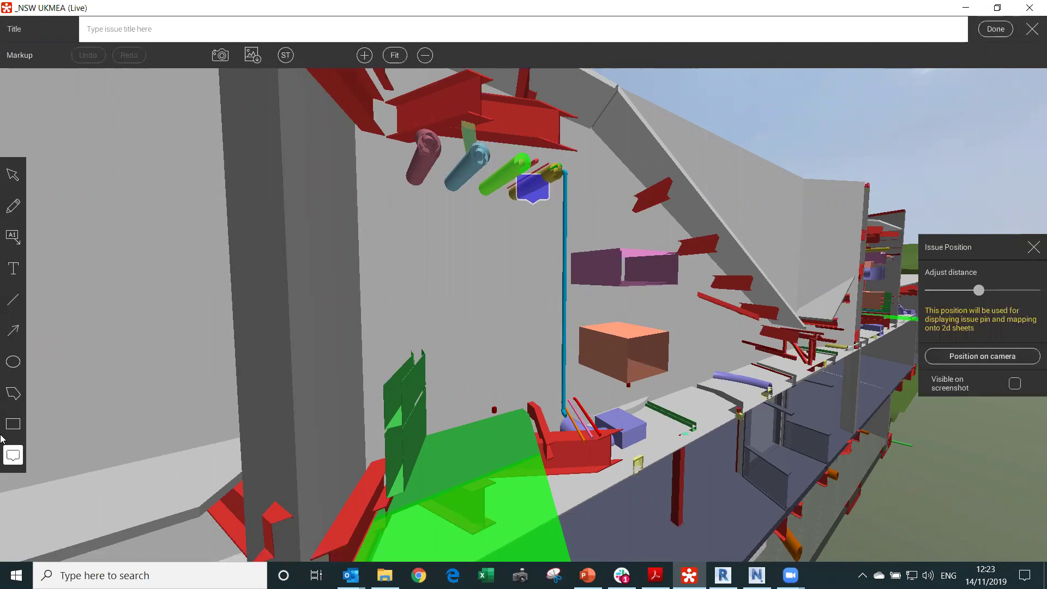
Draw a closed rectangular cloud polyline on the markup around the pipes and the vertical measurement down to the floor.
{"action": "left_click", "coordinate": [13, 393]}
{"action": "left_click", "coordinate": [523, 172]}
{"action": "left_click", "coordinate": [609, 127]}
{"action": "left_click", "coordinate": [434, 125]}
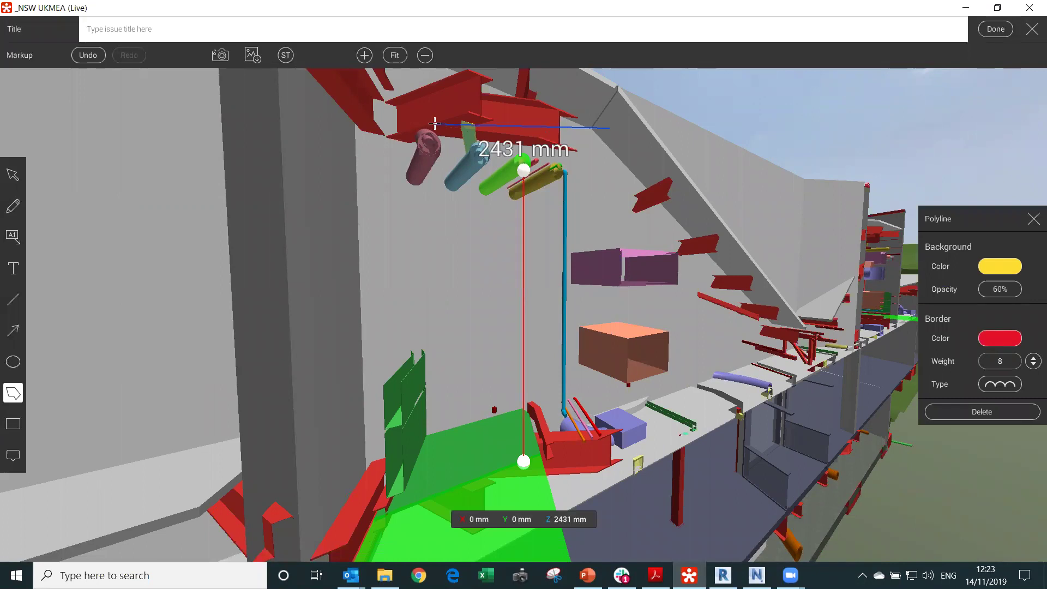
{"action": "left_click", "coordinate": [432, 542]}
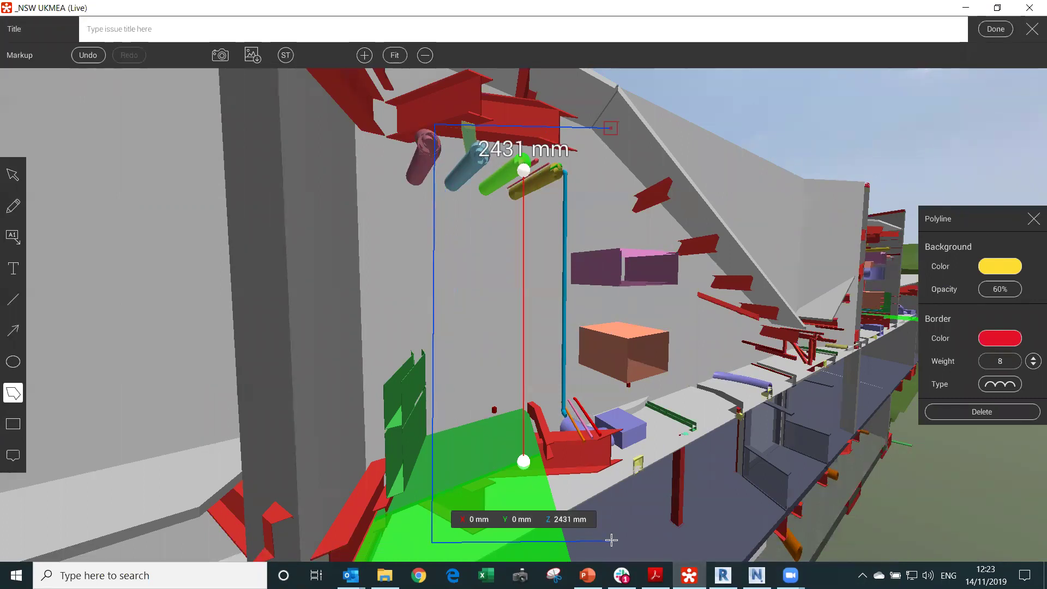
{"action": "left_click", "coordinate": [612, 540]}
{"action": "left_click", "coordinate": [611, 128]}
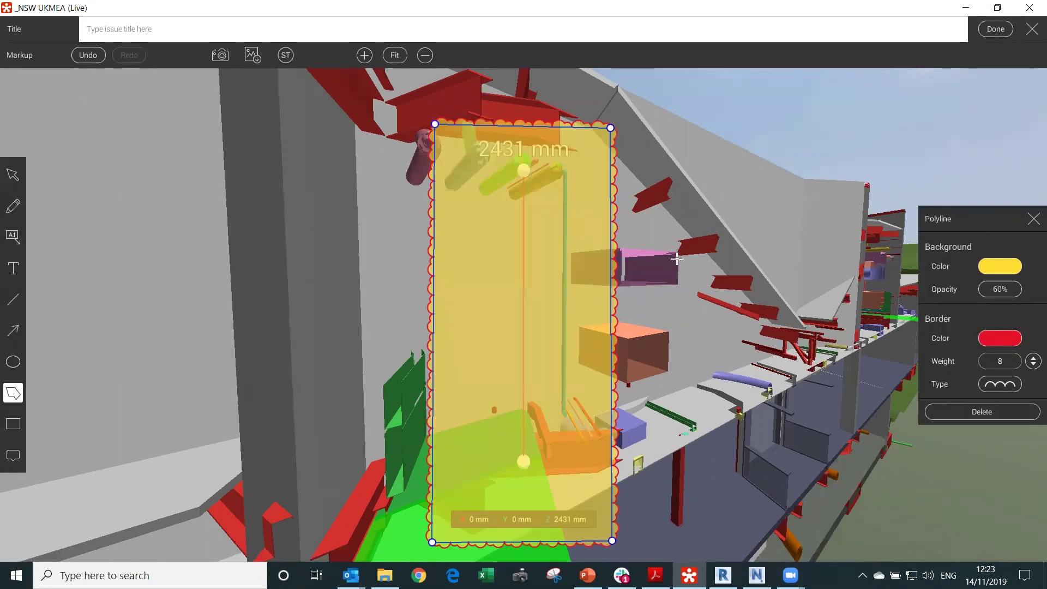
Set the cloud's background opacity to 40% and its border color to blue.
{"action": "left_click", "coordinate": [1012, 290]}
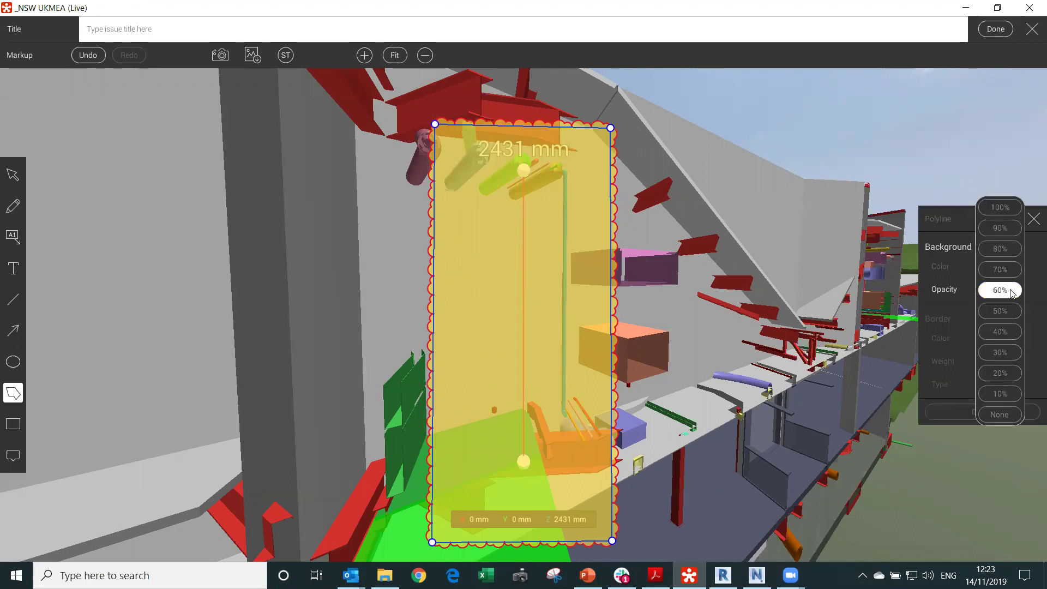
{"action": "left_click", "coordinate": [1003, 331]}
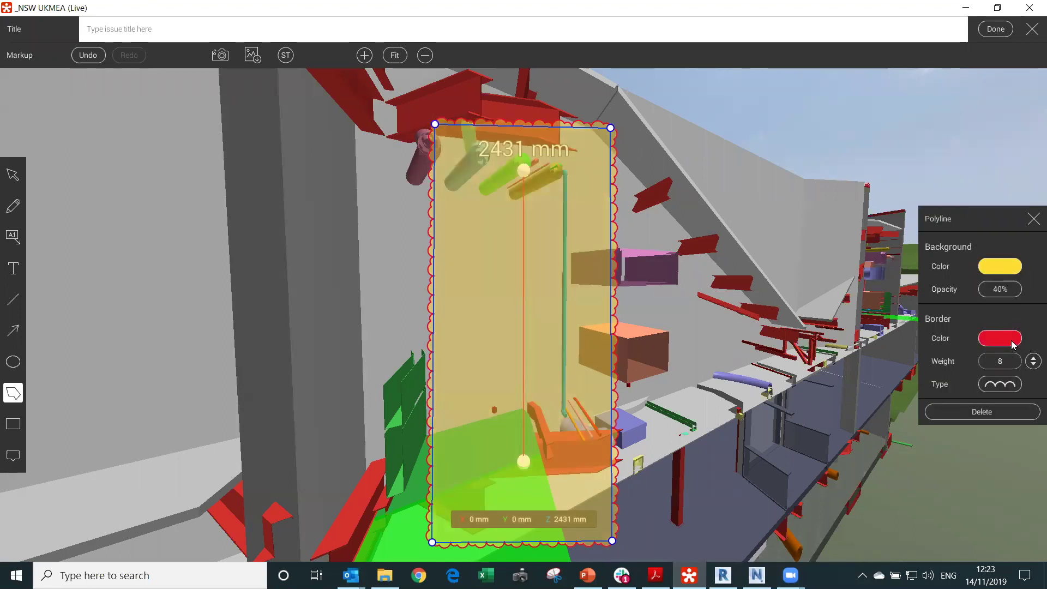
{"action": "left_click", "coordinate": [1013, 339]}
{"action": "left_click", "coordinate": [1002, 334]}
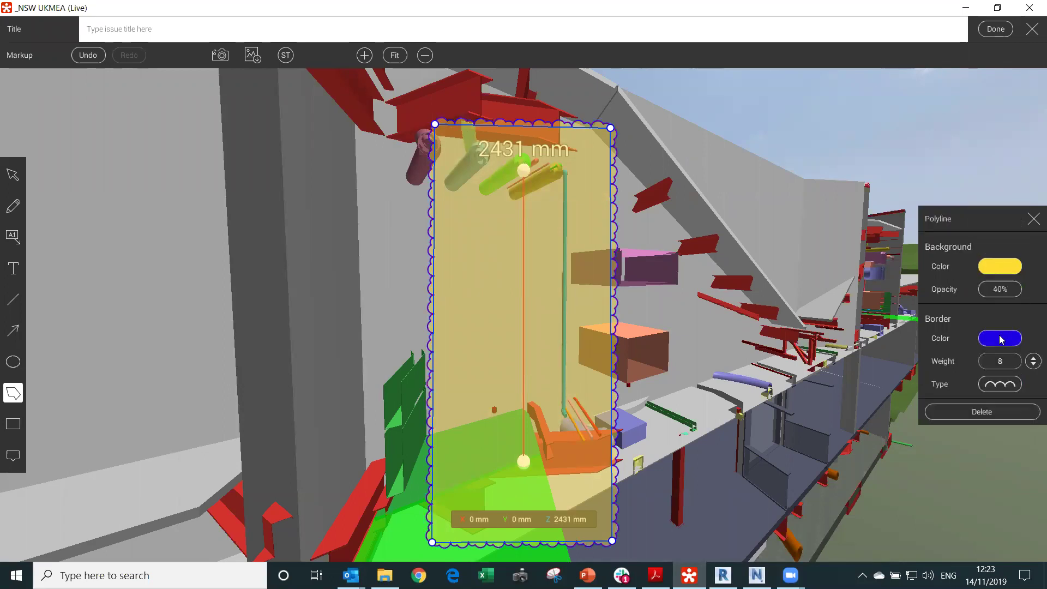
Add a callout reading "needs to be 2.5m" pointing at the measurement, then widen its text box and shift it down beside the cloud.
{"action": "left_click", "coordinate": [13, 237]}
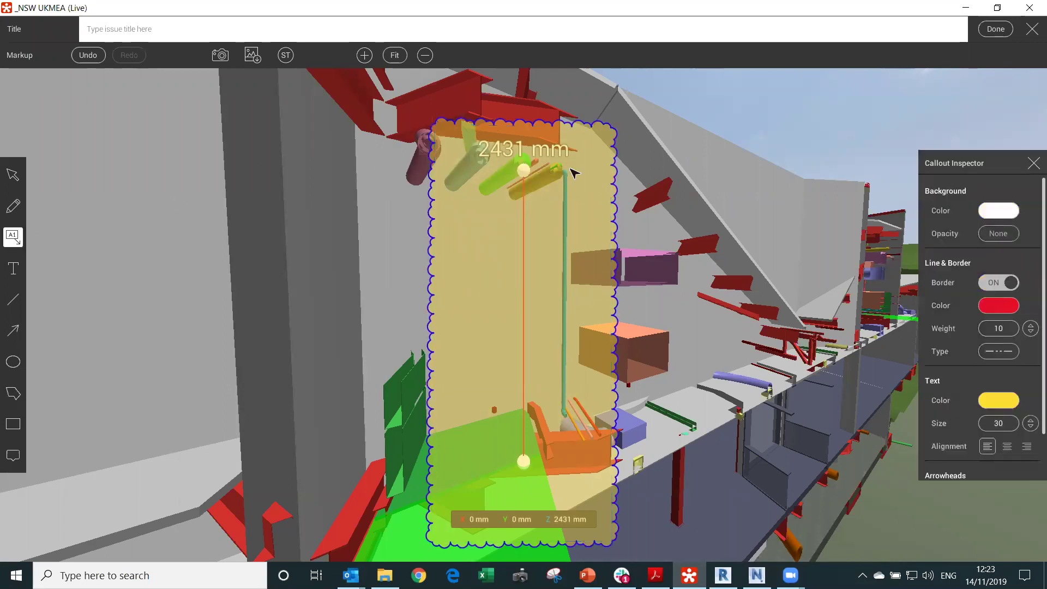
{"action": "left_click_drag", "start_coordinate": [587, 157], "coordinate": [748, 133]}
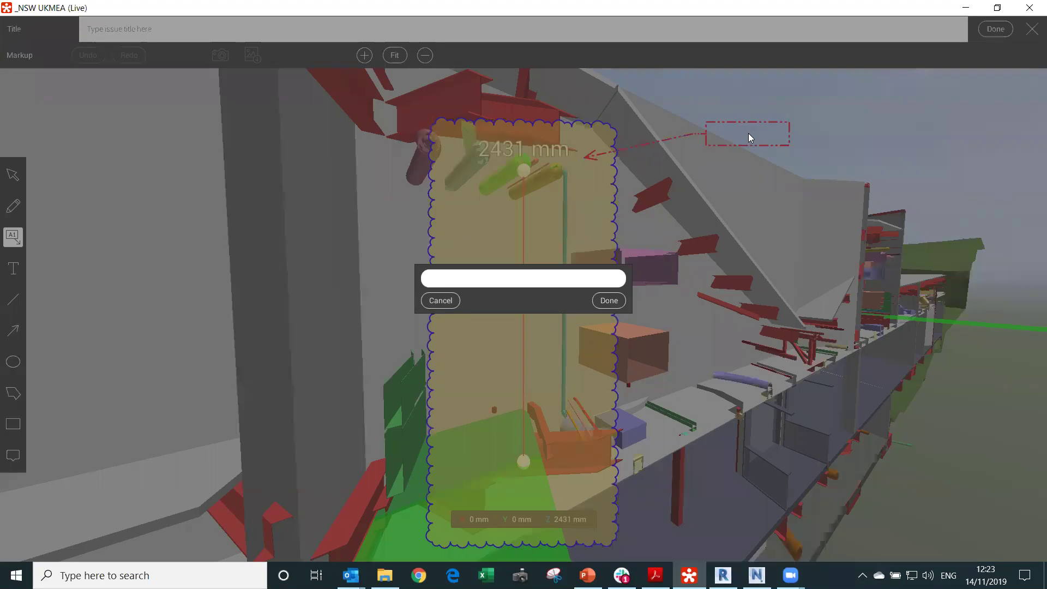
{"action": "type", "text": "needs to be 2.5m"}
{"action": "left_click", "coordinate": [609, 300]}
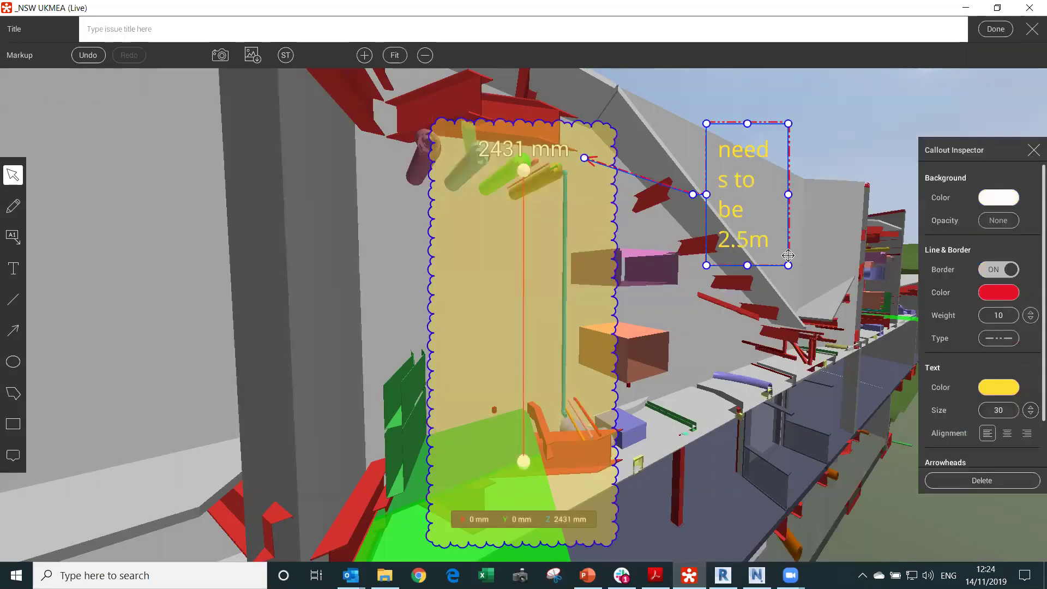
{"action": "left_click_drag", "start_coordinate": [788, 254], "coordinate": [868, 203]}
{"action": "left_click_drag", "start_coordinate": [798, 175], "coordinate": [809, 251]}
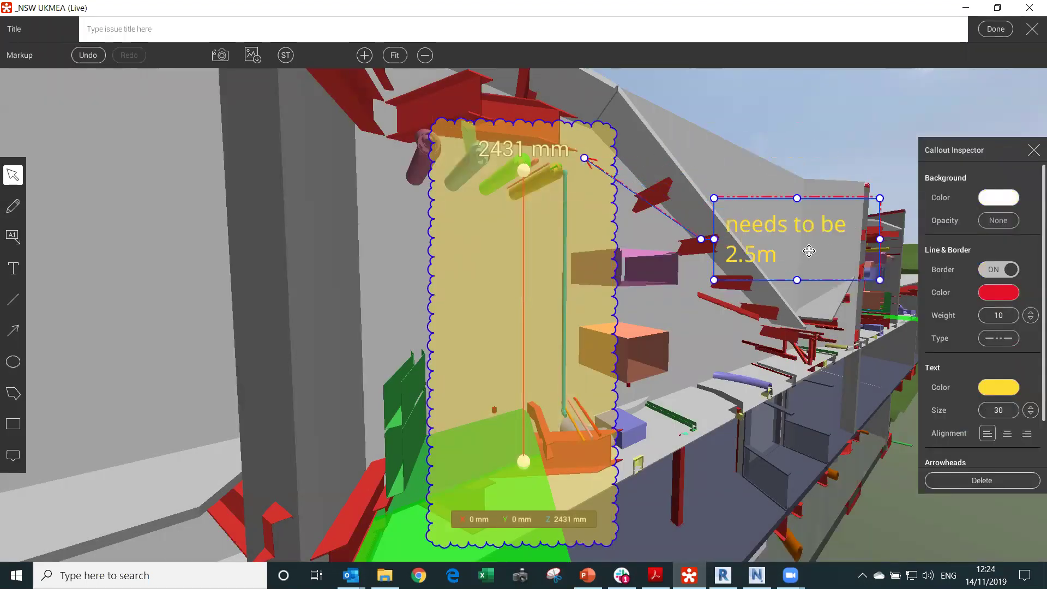
Title the new issue "Access Issue" and save it with its markup.
{"action": "left_click", "coordinate": [327, 30]}
{"action": "type", "text": "Acce"}
{"action": "key", "text": "BackSpace"}
{"action": "key", "text": "BackSpace"}
{"action": "type", "text": "ue"}
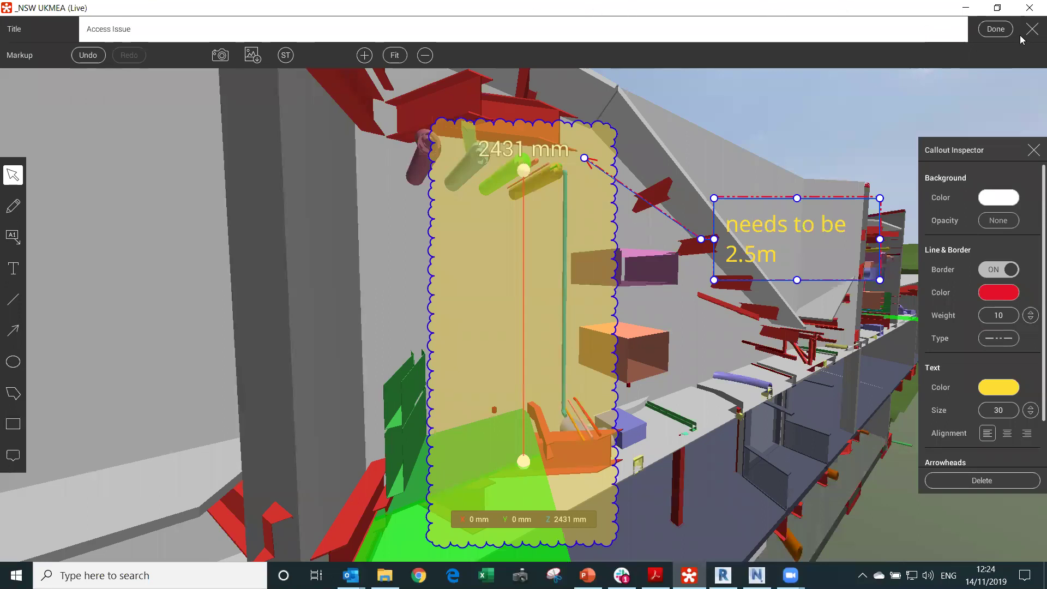
{"action": "left_click", "coordinate": [999, 30]}
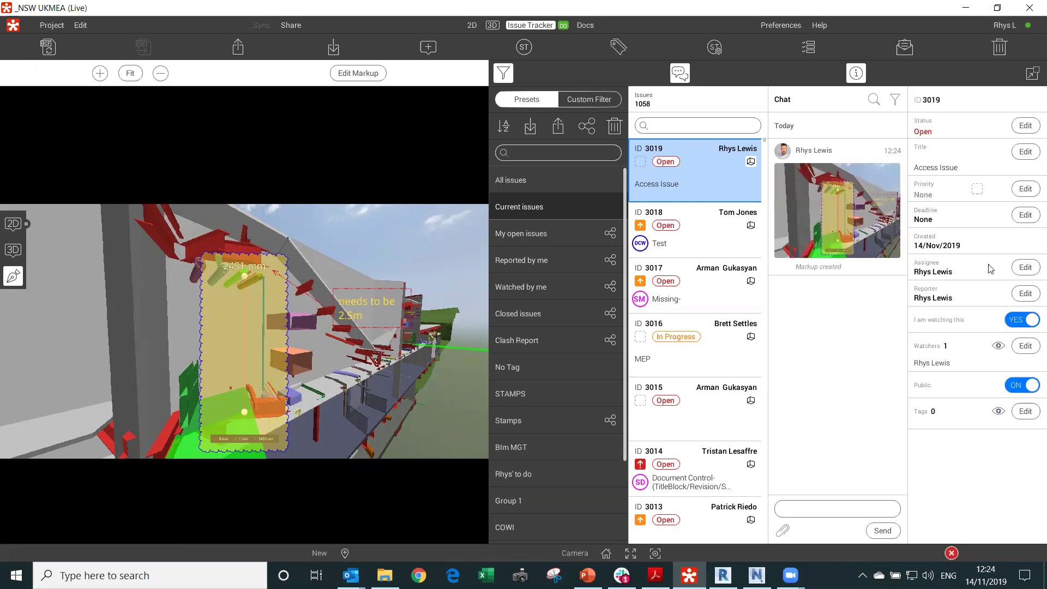
Assign the Access Issue to the last team member in the assignee list.
{"action": "left_click", "coordinate": [1026, 270]}
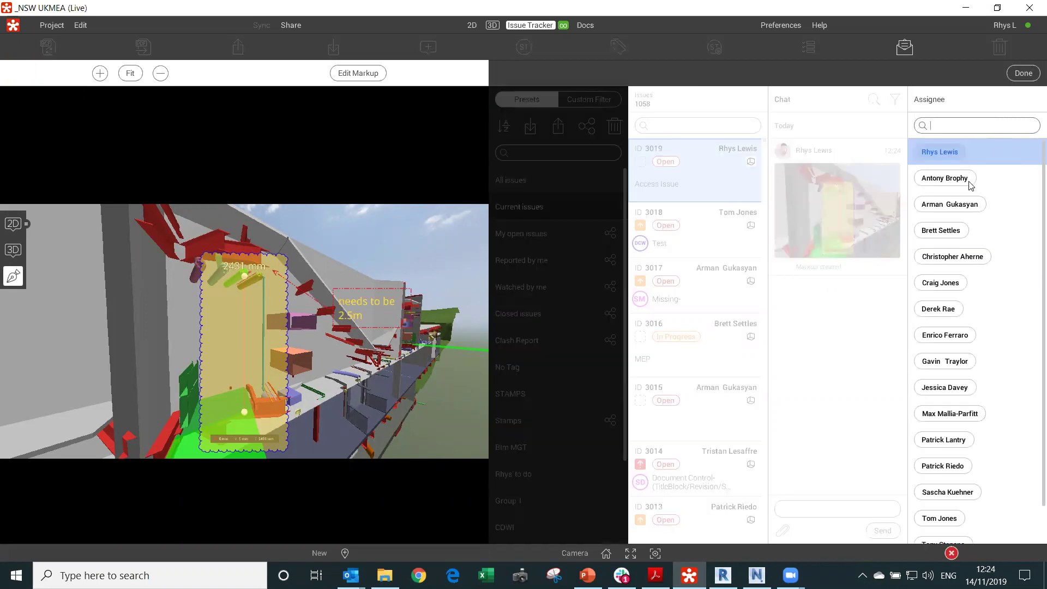
{"action": "scroll", "coordinate": [967, 187], "scroll_direction": "down", "scroll_amount": 1}
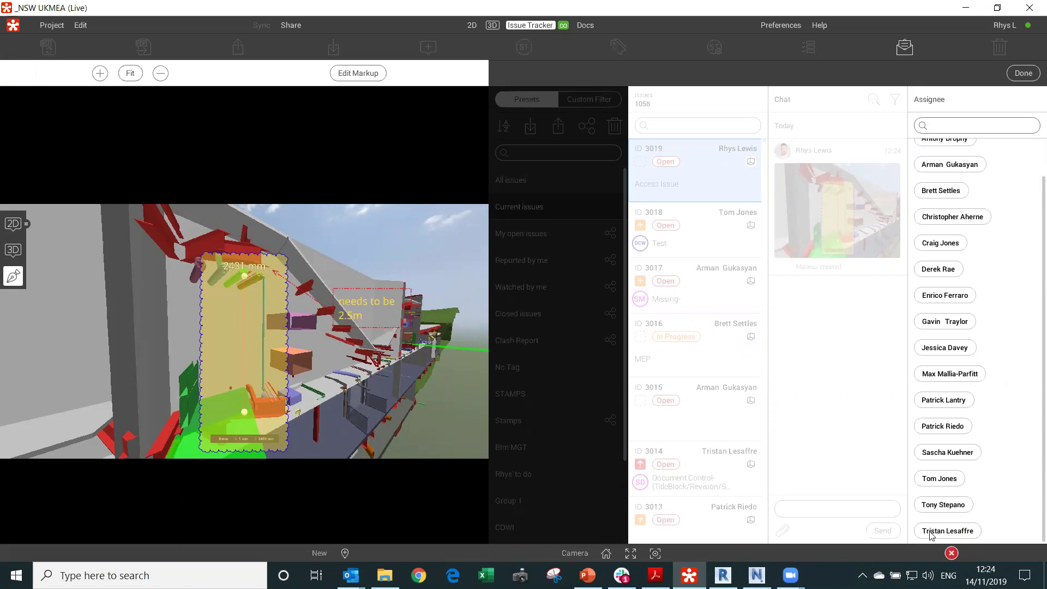
{"action": "left_click", "coordinate": [947, 531]}
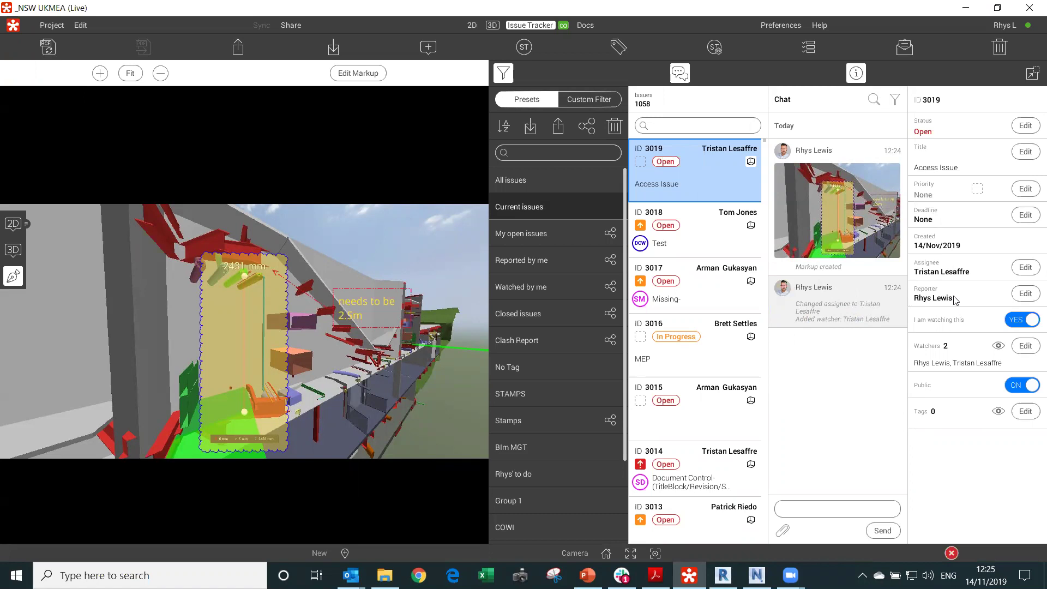
Set the Access Issue's deadline to 27/Nov/2019 and its priority to Major.
{"action": "left_click", "coordinate": [1021, 216]}
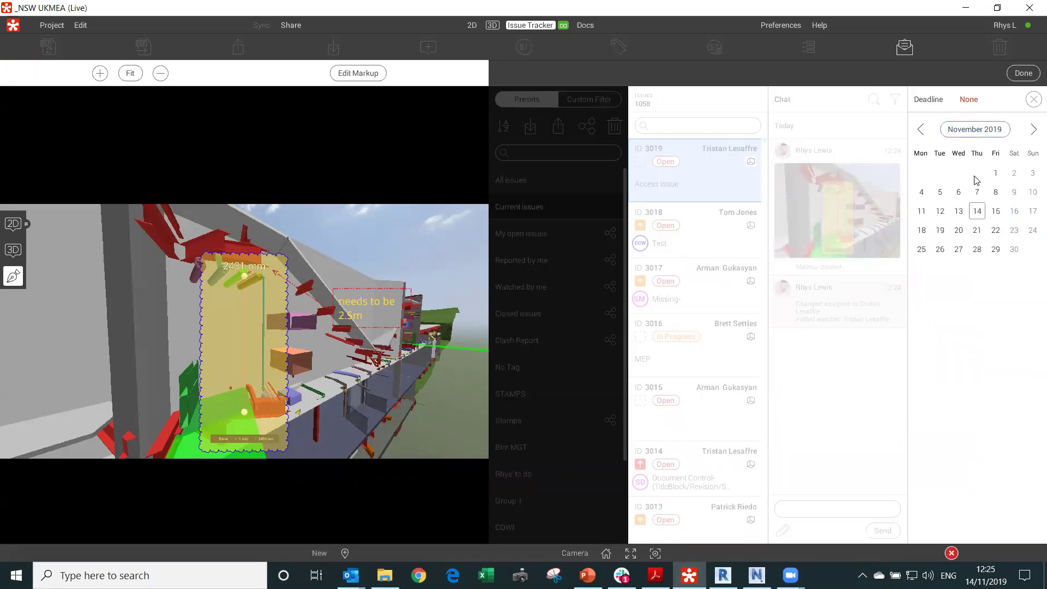
{"action": "left_click", "coordinate": [958, 249]}
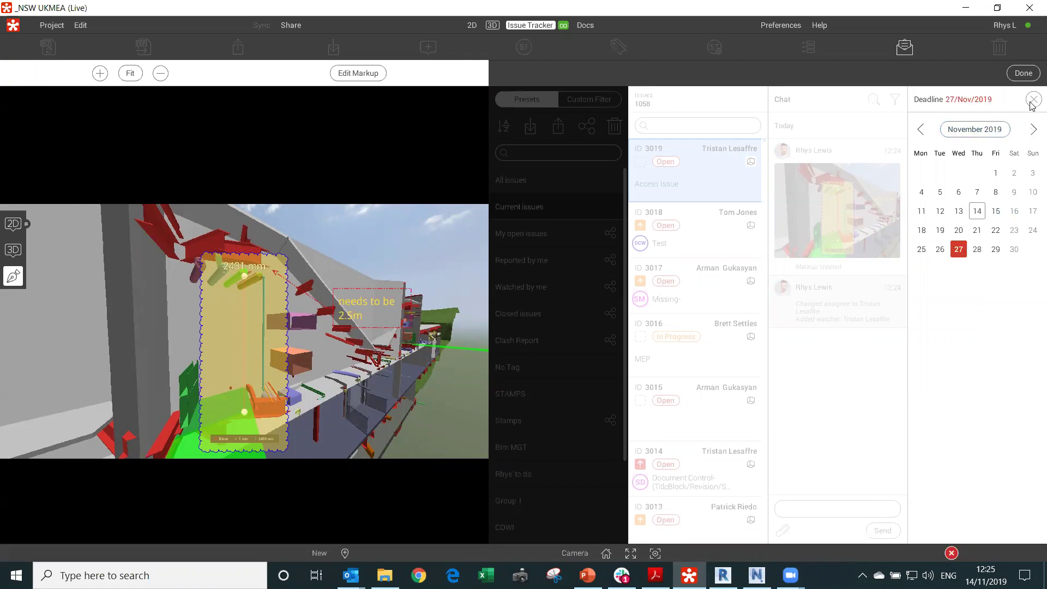
{"action": "left_click", "coordinate": [1029, 76]}
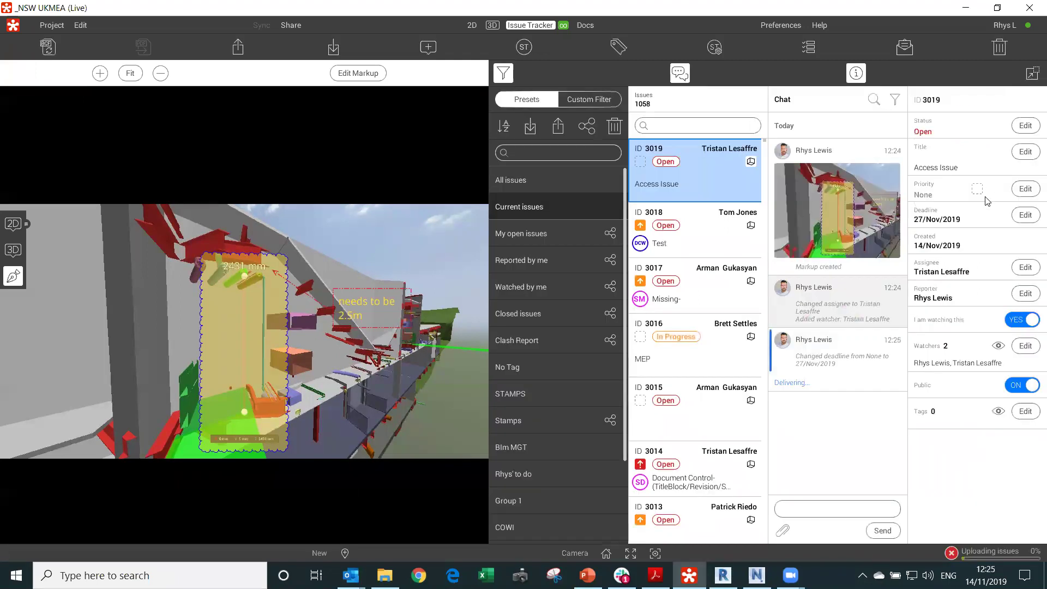
{"action": "left_click", "coordinate": [1027, 189]}
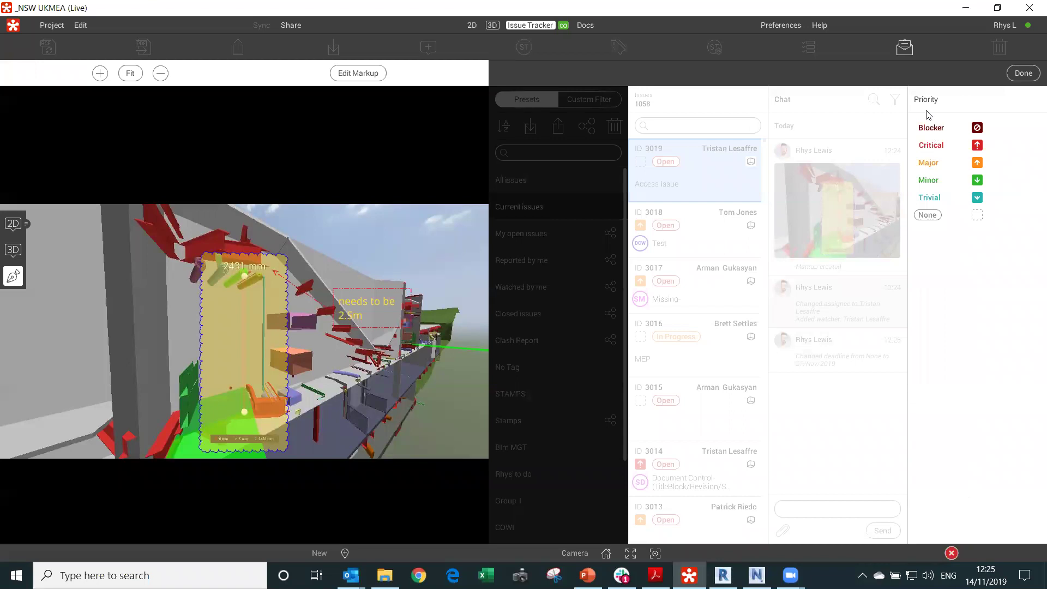
{"action": "left_click", "coordinate": [929, 164]}
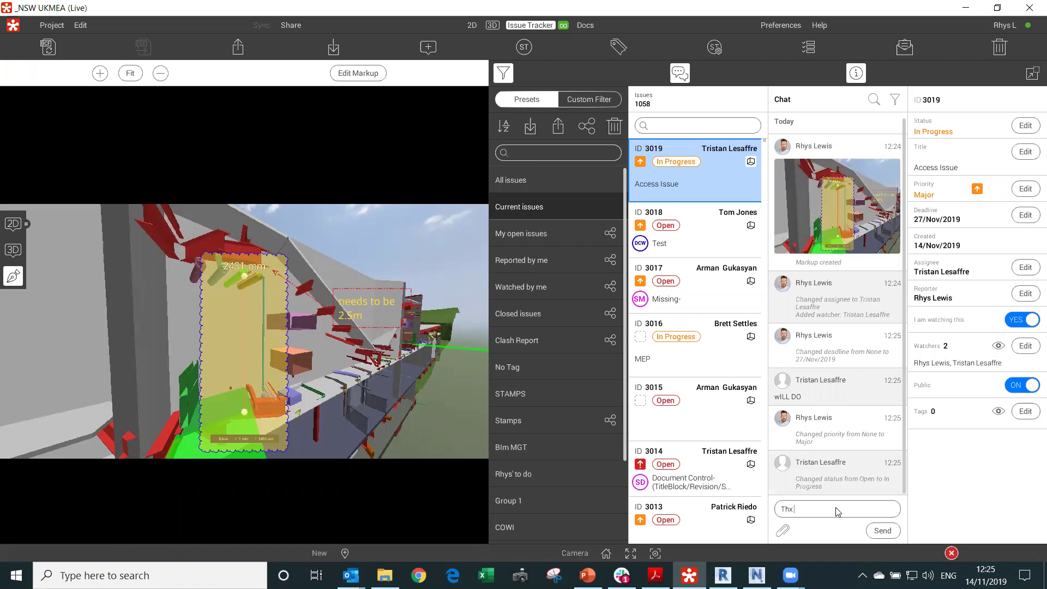
Send a short thank-you reply to the assignee in the issue chat, and add another team member as a watcher.
{"action": "key", "text": "Return"}
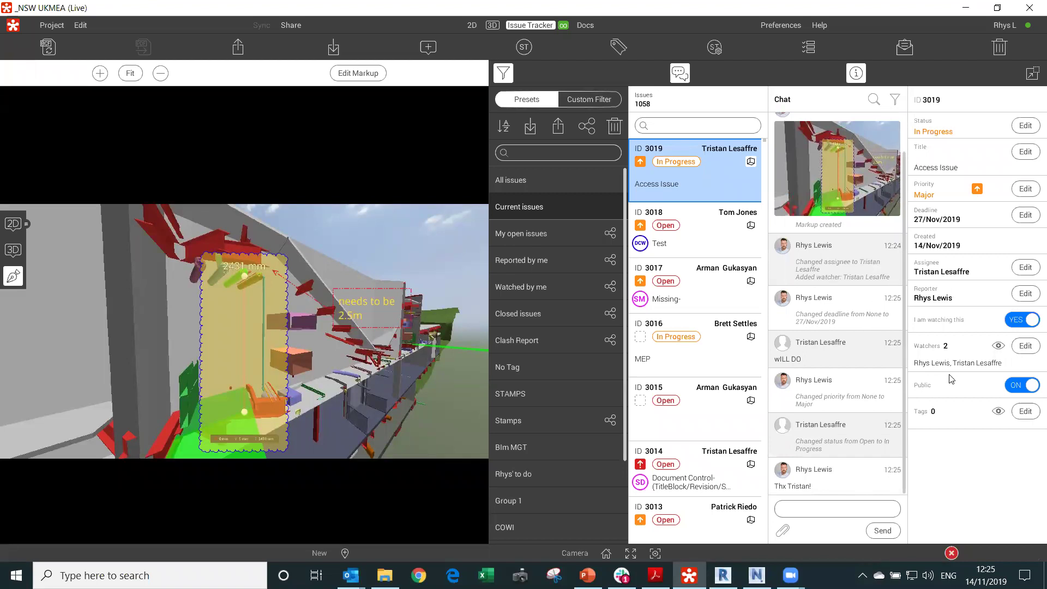
{"action": "left_click", "coordinate": [1023, 351]}
{"action": "left_click", "coordinate": [956, 229]}
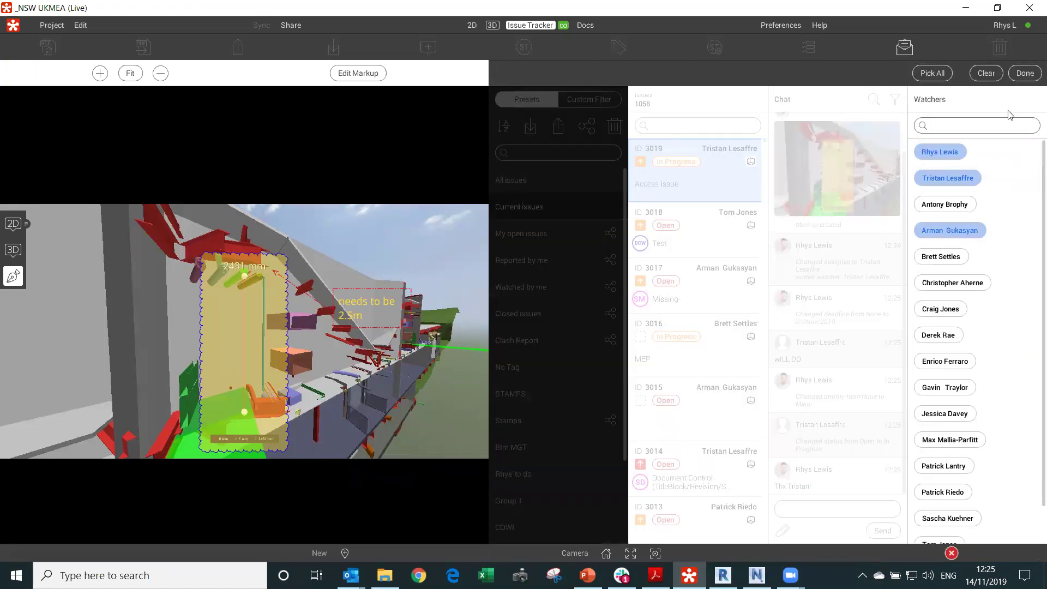
{"action": "left_click", "coordinate": [1025, 73]}
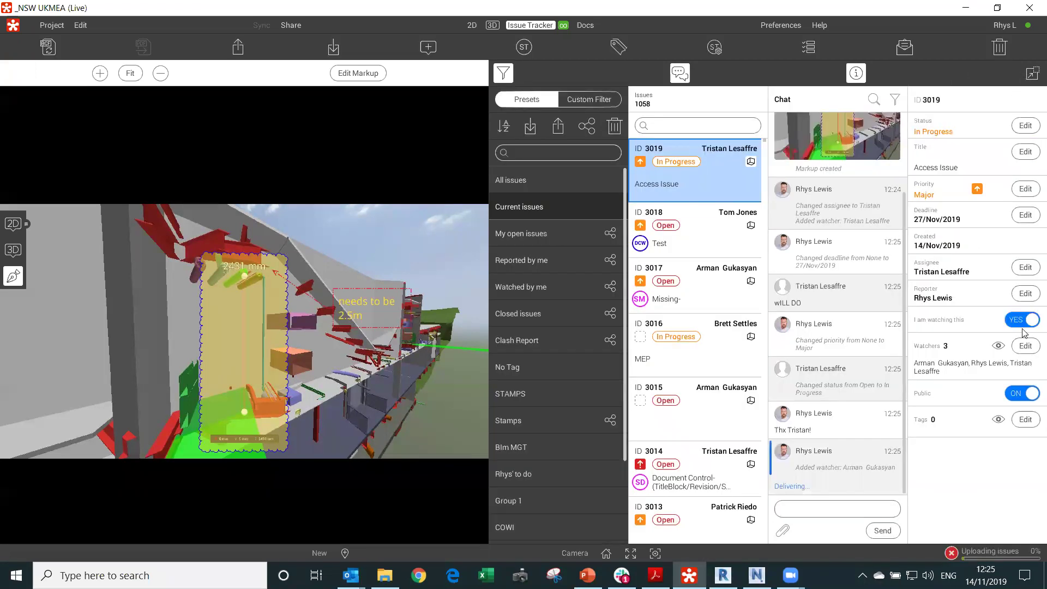
Add the MEP tag to the Access Issue.
{"action": "left_click", "coordinate": [1025, 420]}
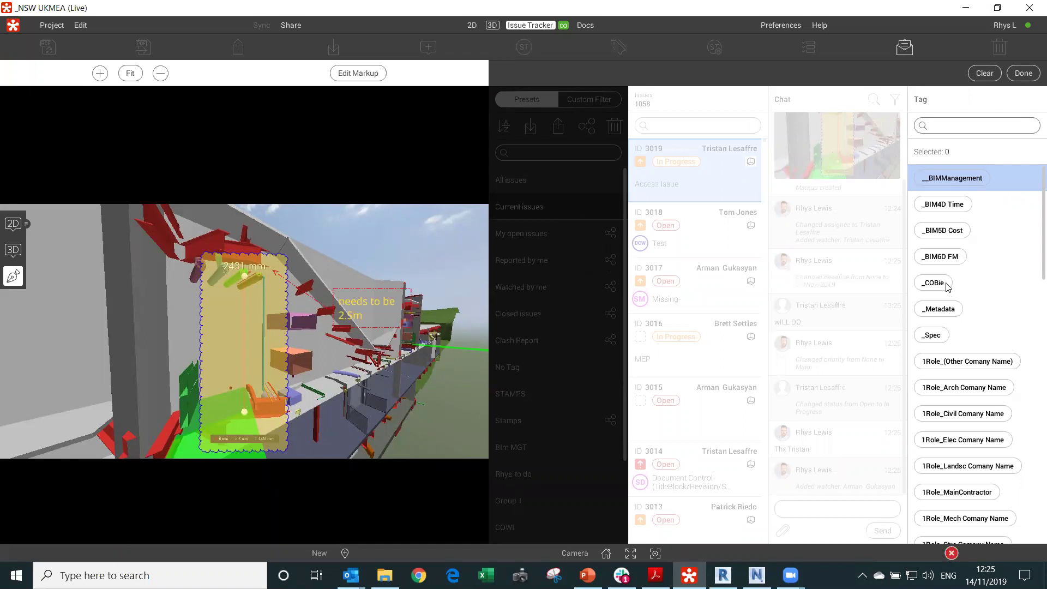
{"action": "scroll", "coordinate": [965, 376], "scroll_direction": "down", "scroll_amount": 5}
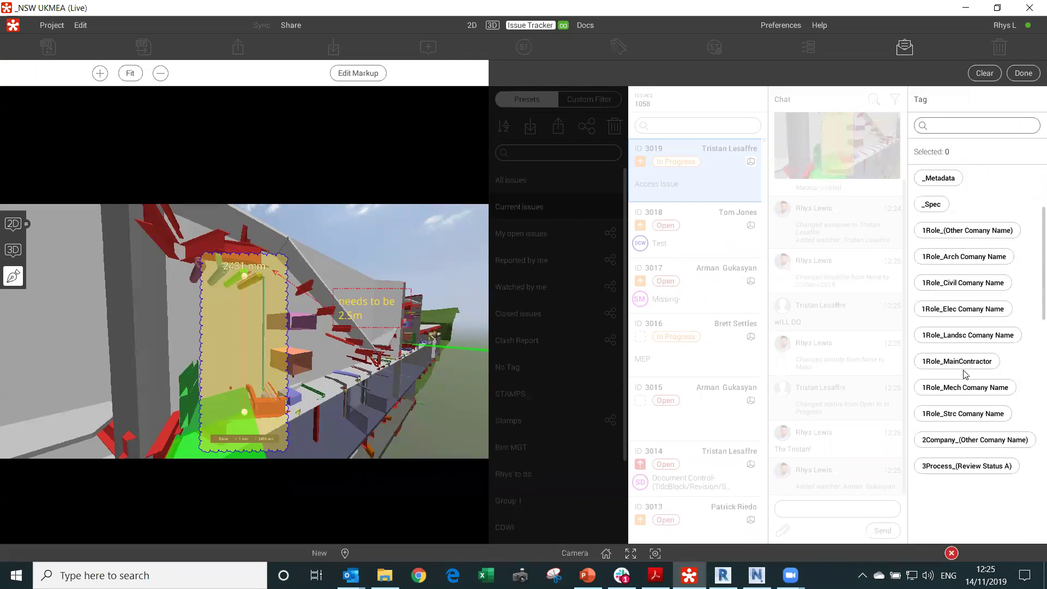
{"action": "scroll", "coordinate": [964, 375], "scroll_direction": "down", "scroll_amount": 8}
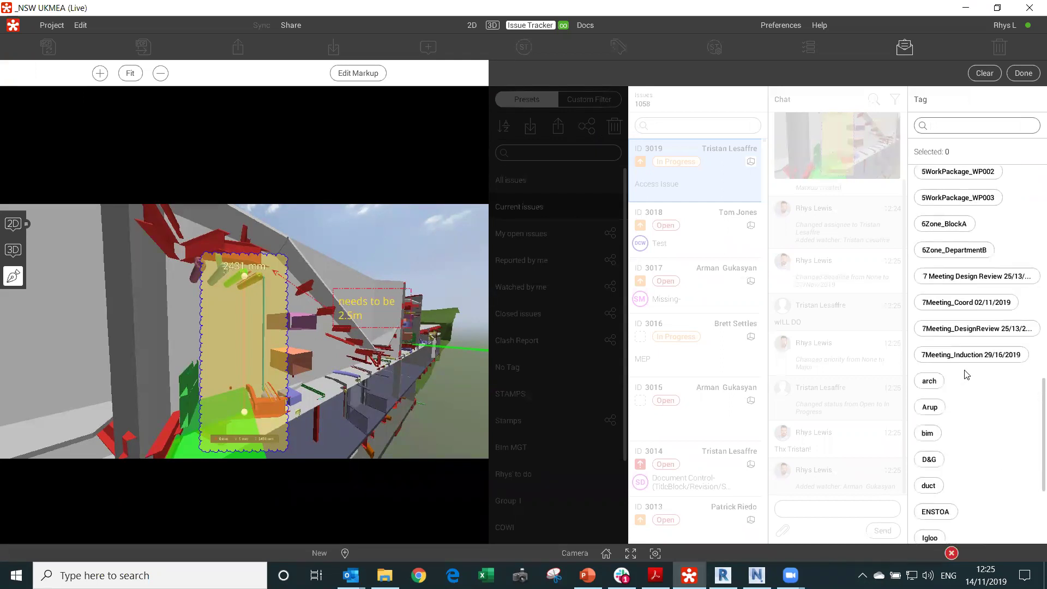
{"action": "scroll", "coordinate": [951, 405], "scroll_direction": "down", "scroll_amount": 3}
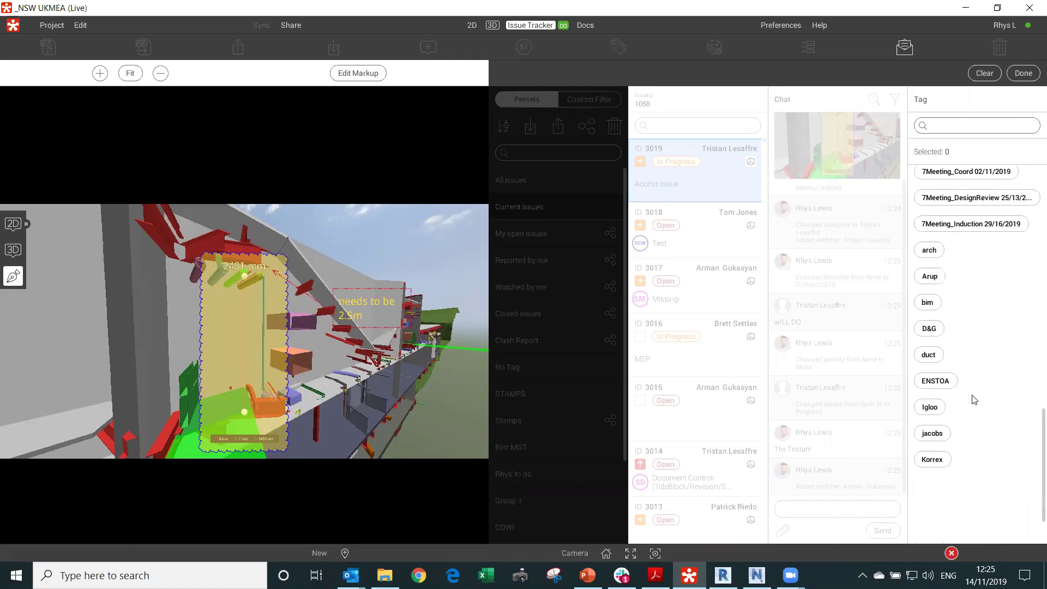
{"action": "scroll", "coordinate": [1010, 493], "scroll_direction": "down", "scroll_amount": 1}
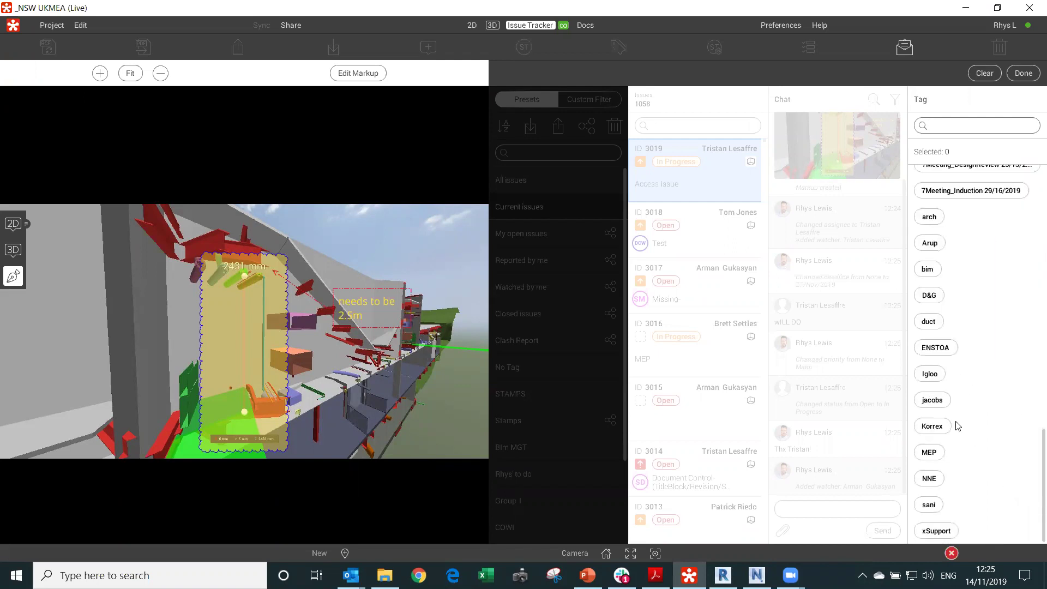
{"action": "left_click", "coordinate": [942, 452]}
{"action": "left_click", "coordinate": [1024, 73]}
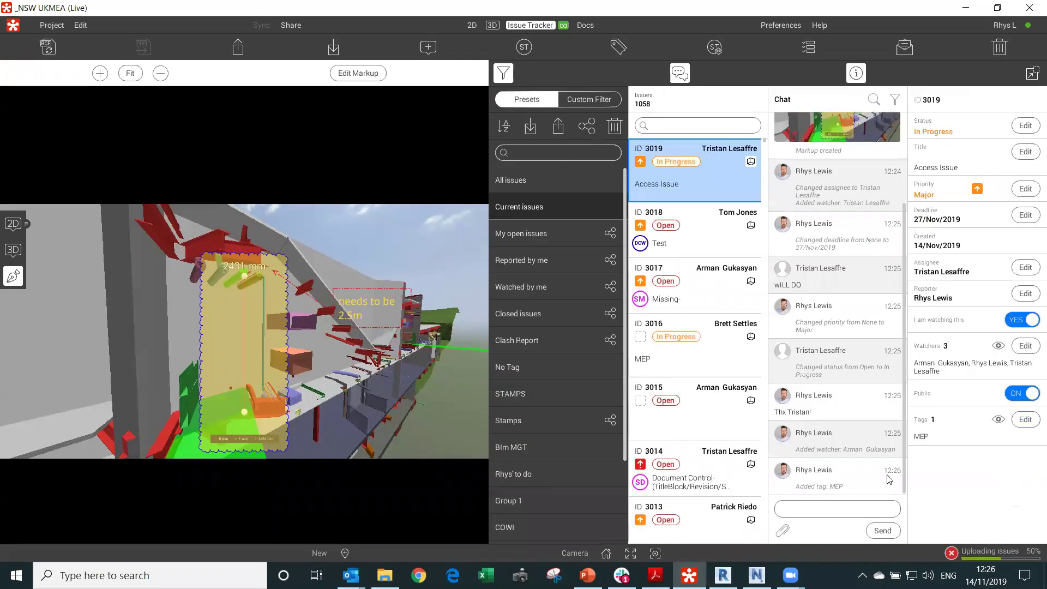
Review the issue's chat history and its markup image up close, and collapse the Issue Tracker to the issue list alone.
{"action": "scroll", "coordinate": [840, 452], "scroll_direction": "up", "scroll_amount": 1}
{"action": "scroll", "coordinate": [842, 451], "scroll_direction": "down", "scroll_amount": 1}
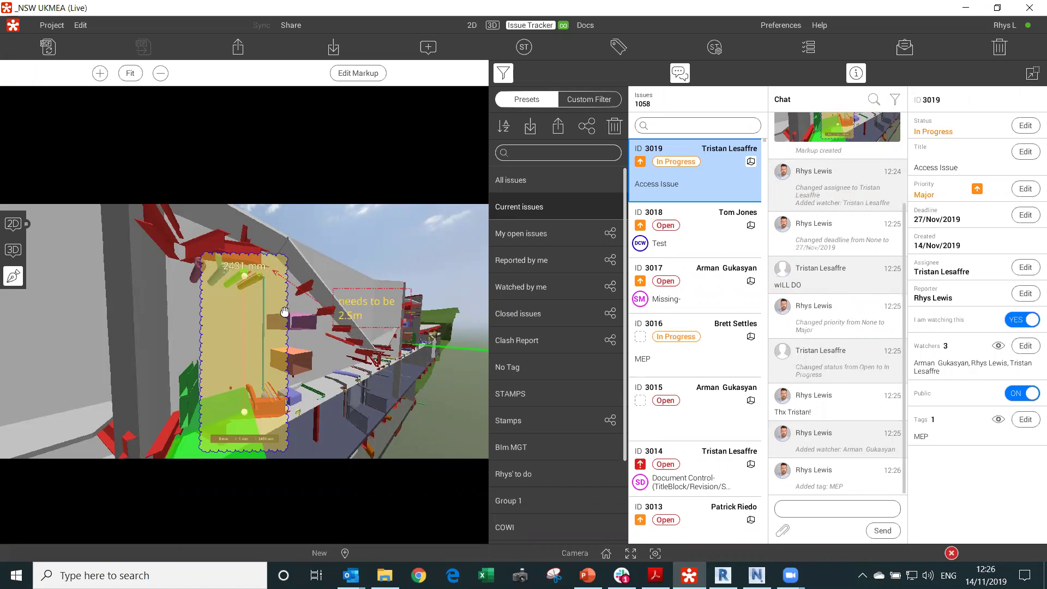
{"action": "scroll", "coordinate": [292, 332], "scroll_direction": "up", "scroll_amount": 2}
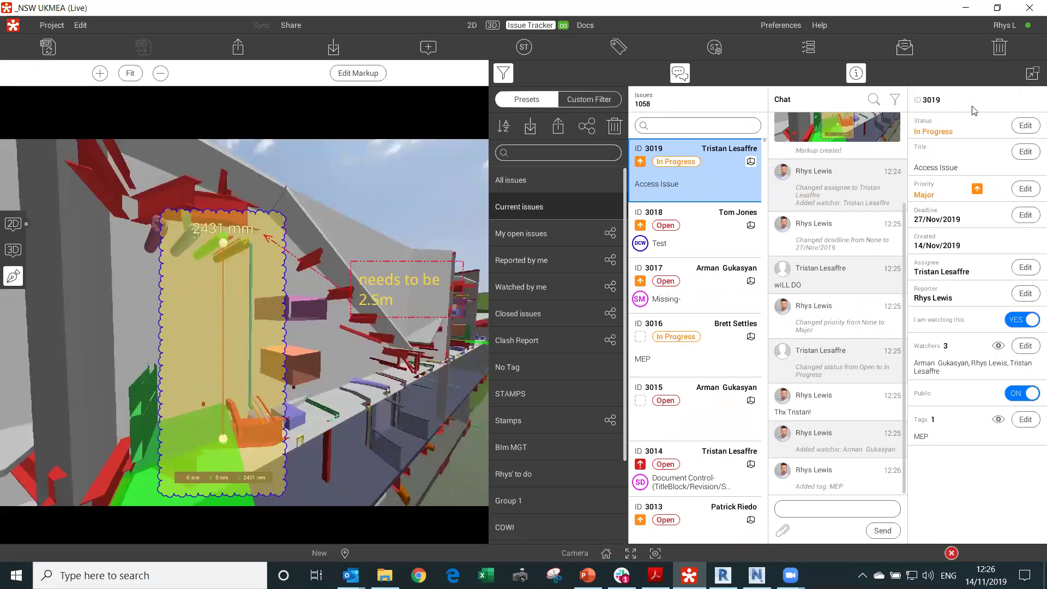
{"action": "left_click", "coordinate": [1032, 73]}
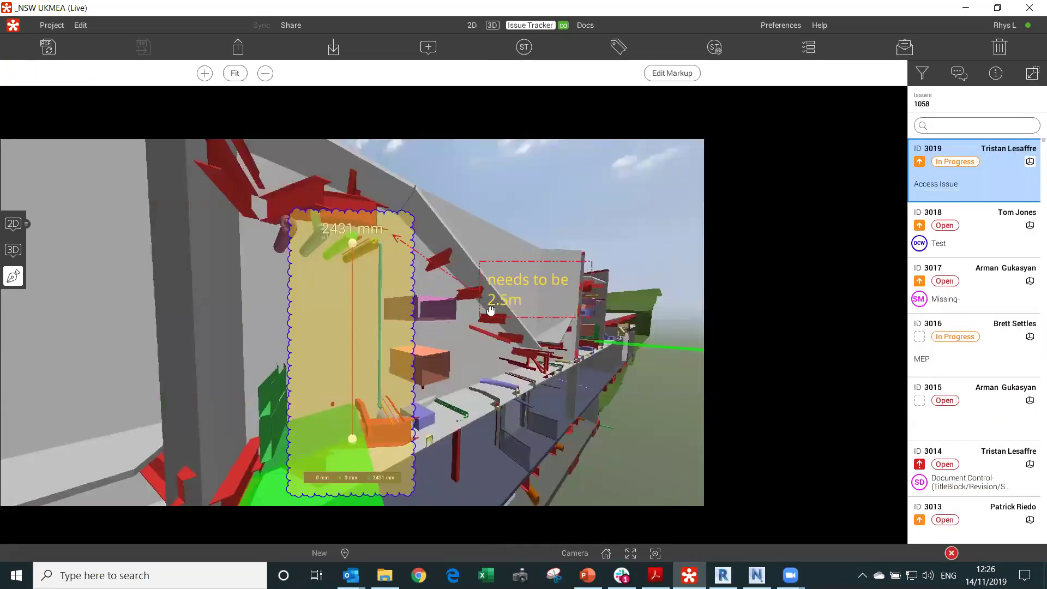
View the Access Issue in the 3D model, and on the 2D sheet M_MH_WD0105 - MECHANICAL SERVICES PIPEWORK - SHEET 1.
{"action": "left_click", "coordinate": [13, 250]}
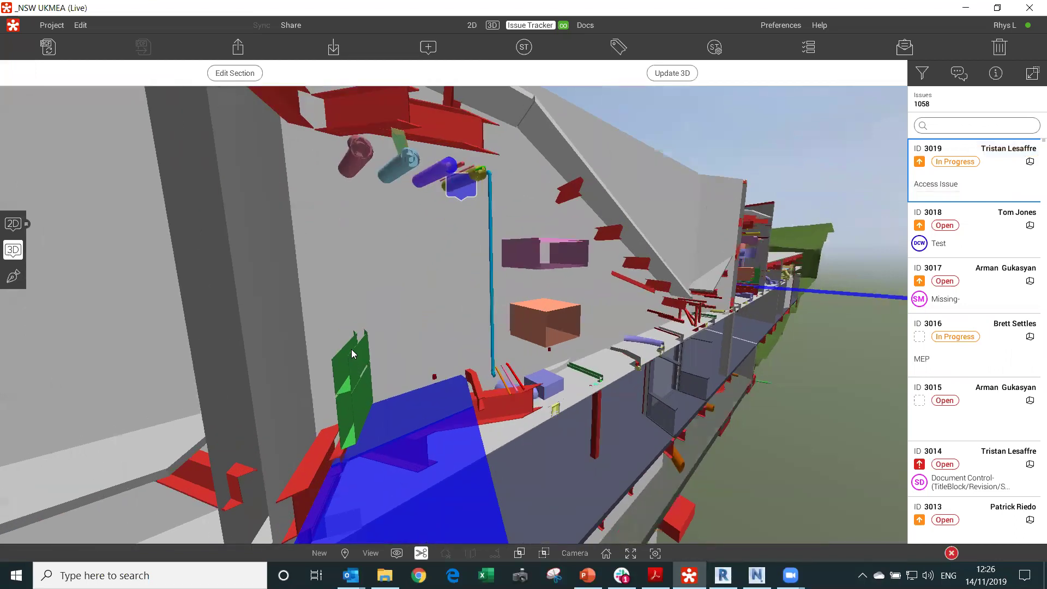
{"action": "left_click", "coordinate": [13, 223]}
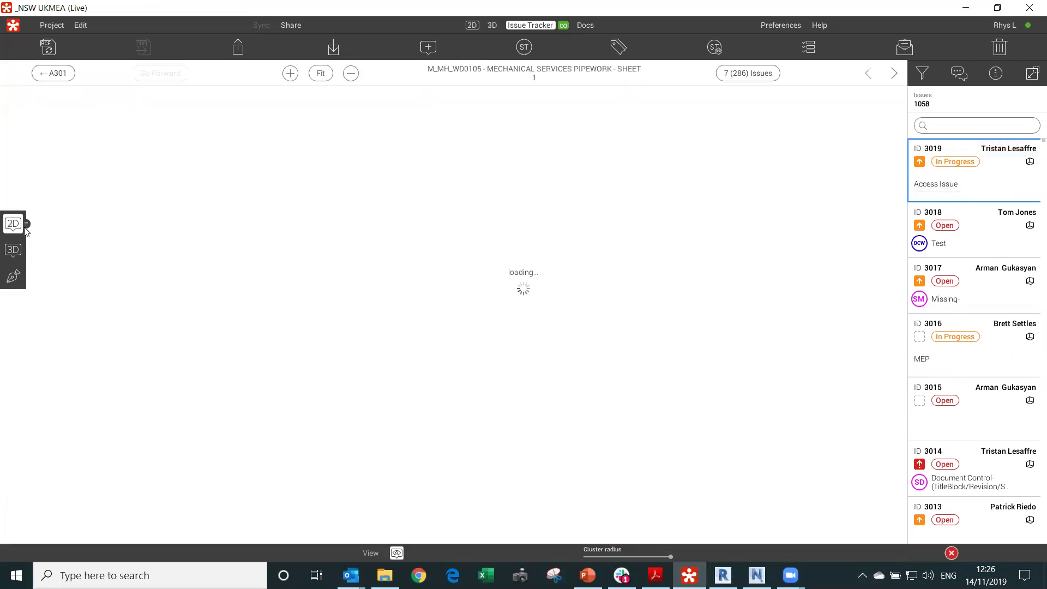
{"action": "scroll", "coordinate": [480, 300], "scroll_direction": "down", "scroll_amount": 5}
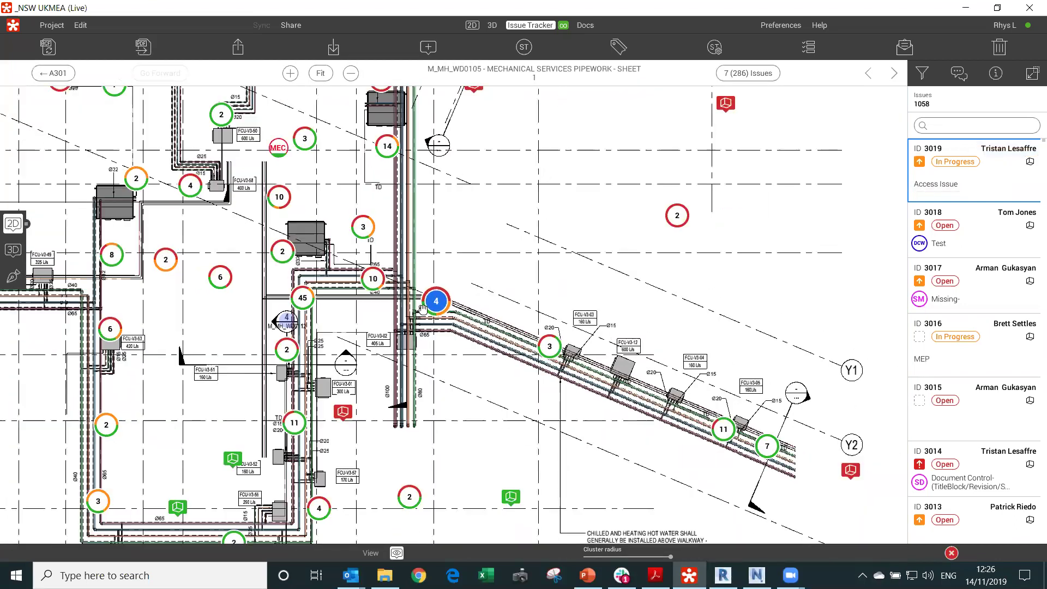
Reduce the cluster radius on the mechanical pipework sheet to its minimum so each issue is marked individually.
{"action": "scroll", "coordinate": [480, 300], "scroll_direction": "down", "scroll_amount": 3}
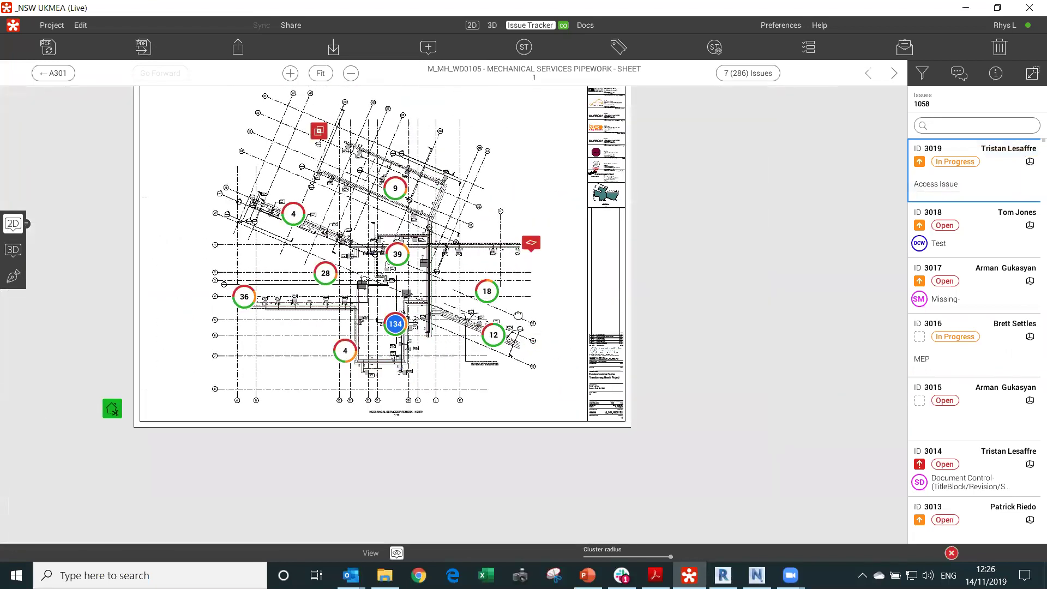
{"action": "scroll", "coordinate": [483, 322], "scroll_direction": "up", "scroll_amount": 3}
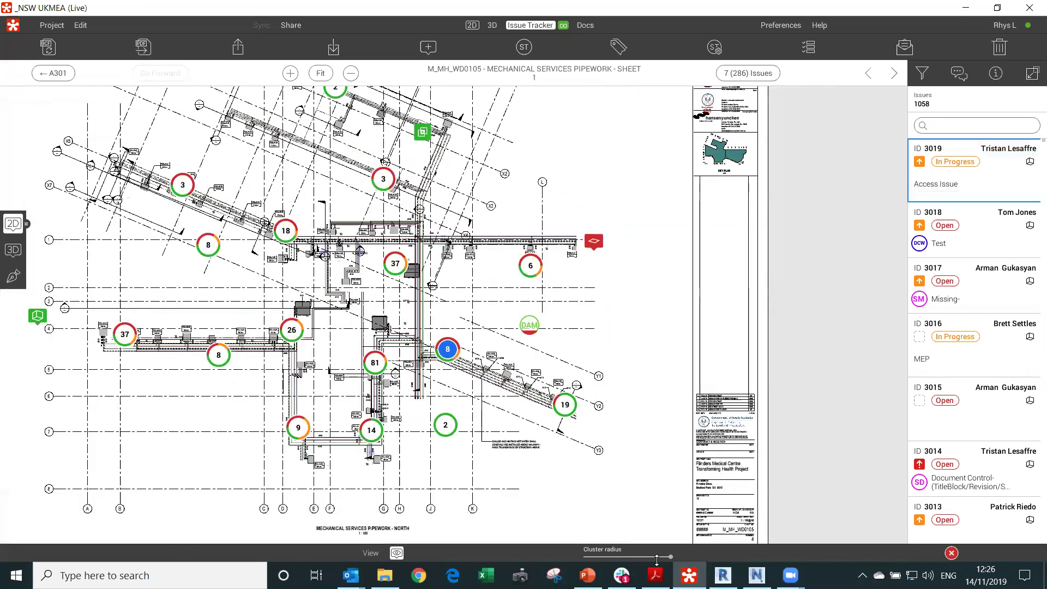
{"action": "left_click_drag", "start_coordinate": [670, 557], "coordinate": [582, 558]}
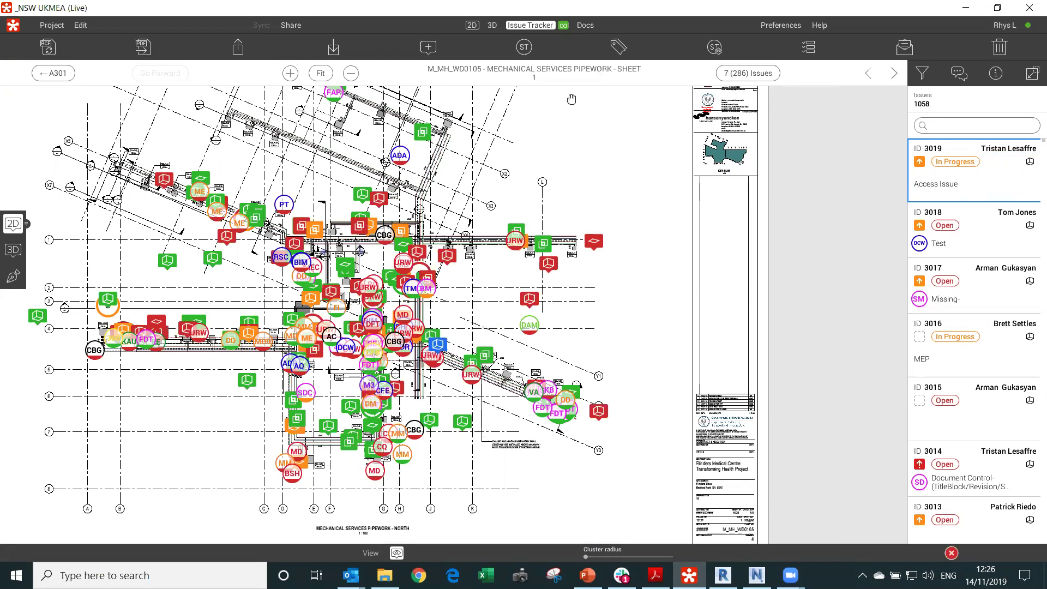
Return to the Access Issue's markup and expand the Issue Tracker to include filter presets, chat and issue details.
{"action": "left_click", "coordinate": [13, 224]}
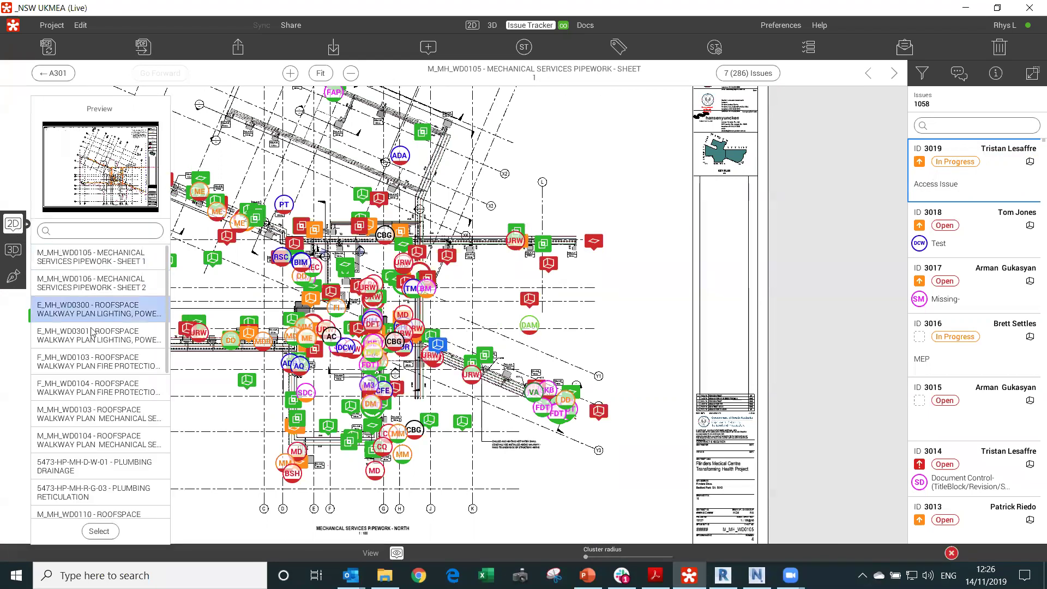
{"action": "left_click", "coordinate": [14, 276]}
{"action": "left_click", "coordinate": [961, 152]}
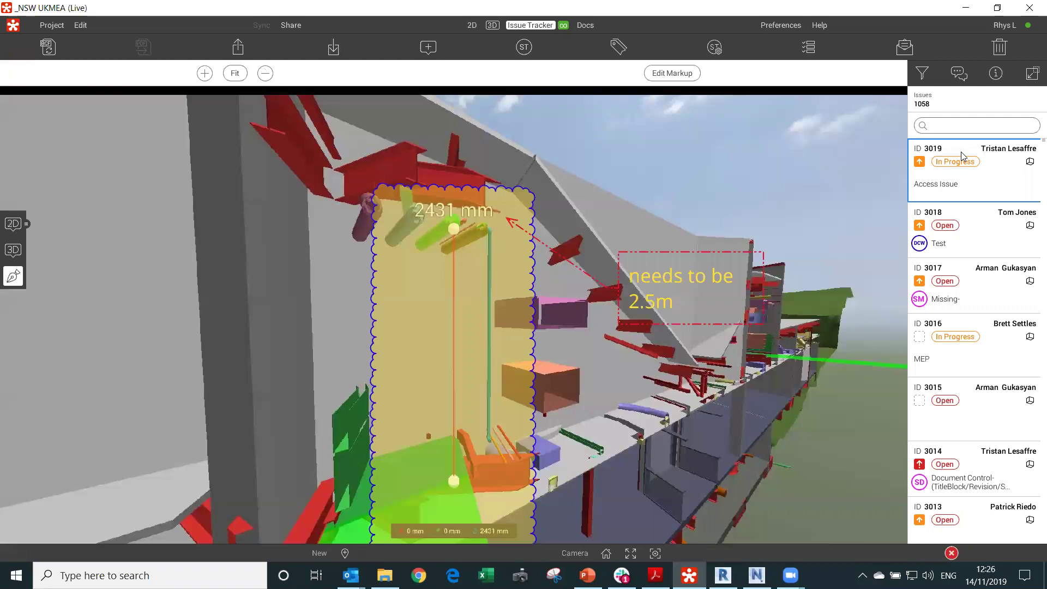
{"action": "left_click", "coordinate": [1032, 74]}
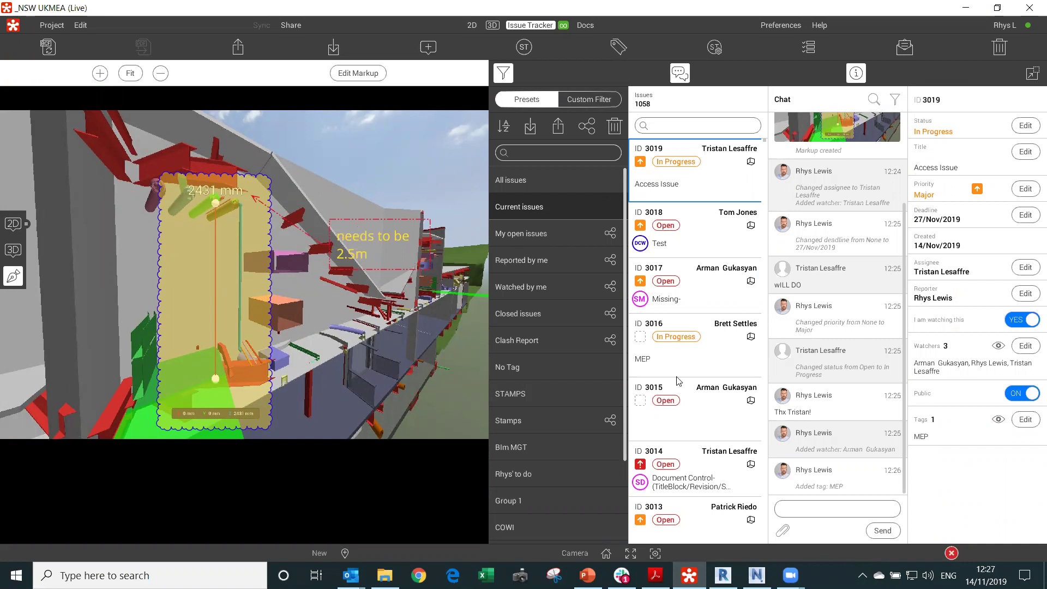
Switch to Revit and check which Revizto project the NSW_Architecture model is linked to.
{"action": "left_click", "coordinate": [723, 574]}
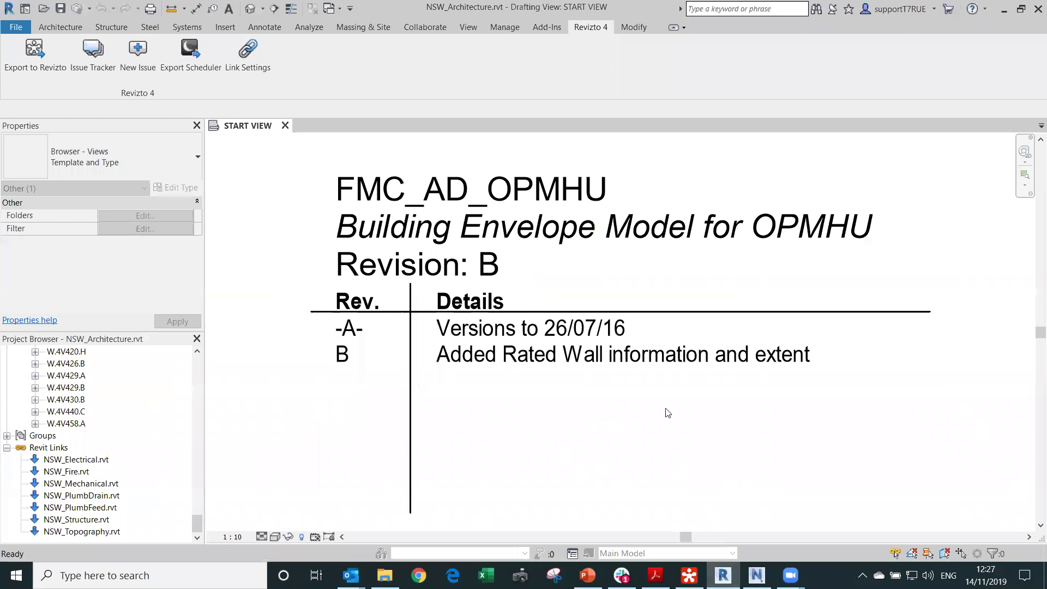
{"action": "left_click", "coordinate": [249, 61]}
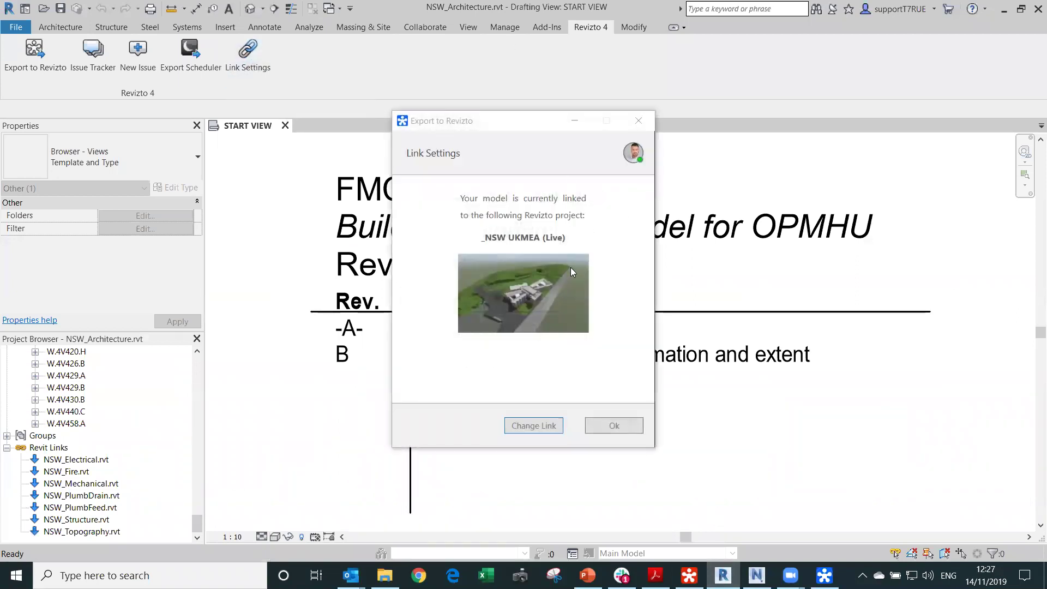
{"action": "left_click", "coordinate": [611, 426]}
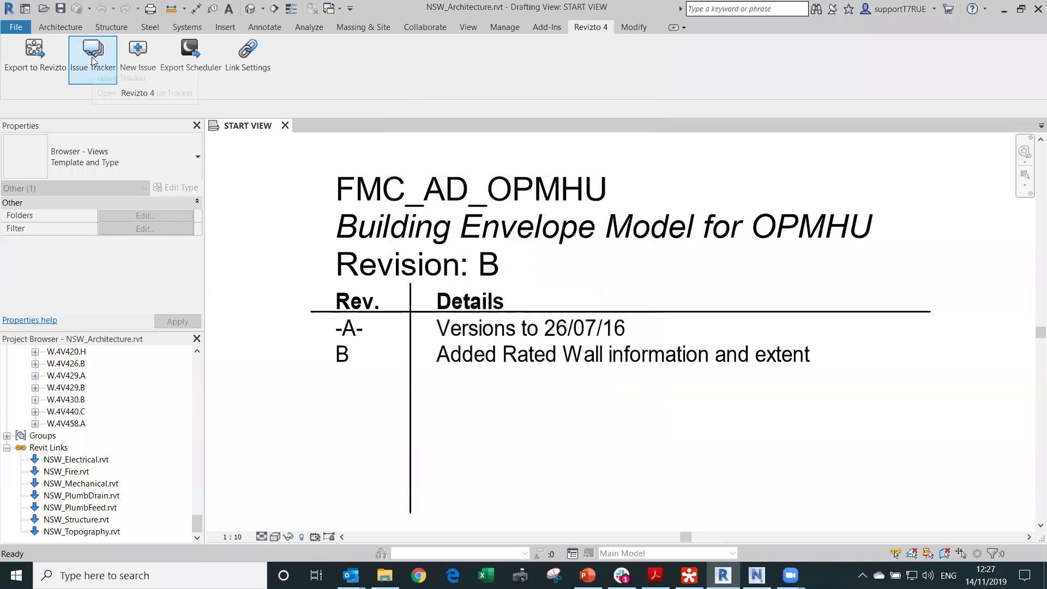
Call up the Issue Tracker from Revit, open the Access Issue's location in the Revit 3D view, and inspect it up close.
{"action": "left_click", "coordinate": [93, 57]}
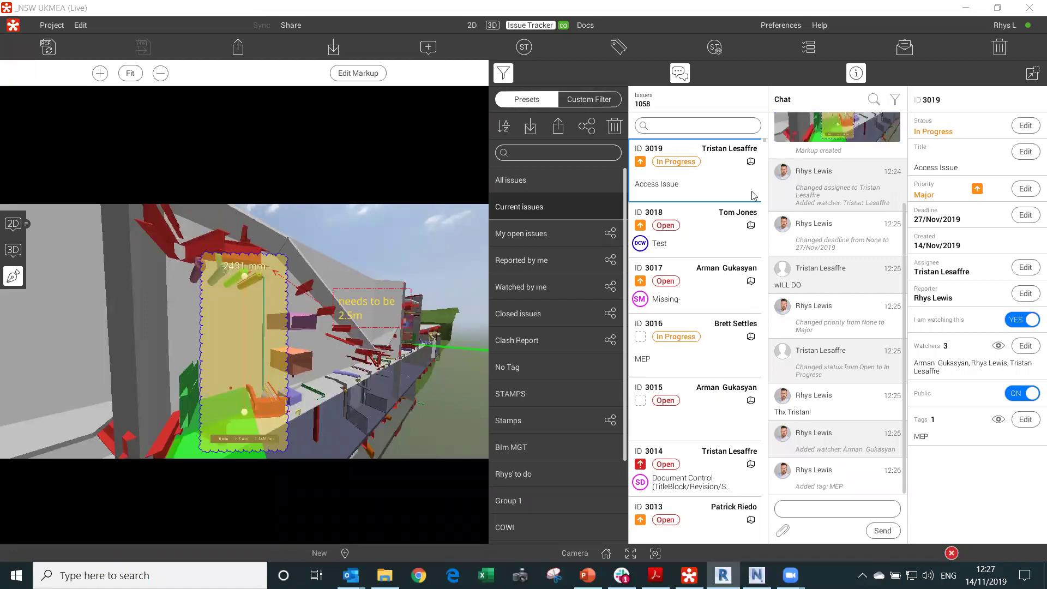
{"action": "left_click", "coordinate": [729, 182]}
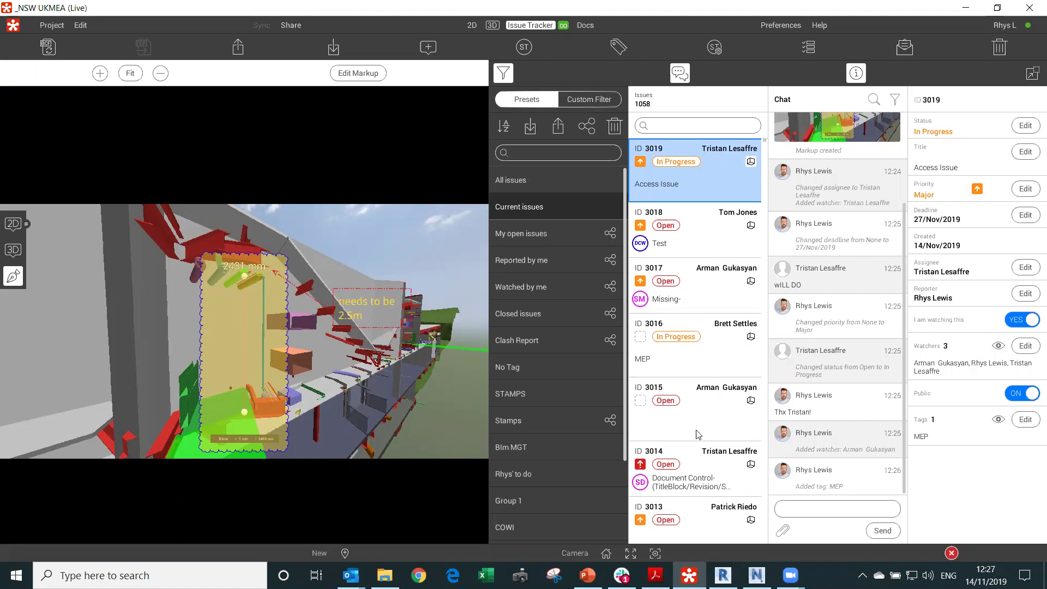
{"action": "left_click", "coordinate": [723, 576]}
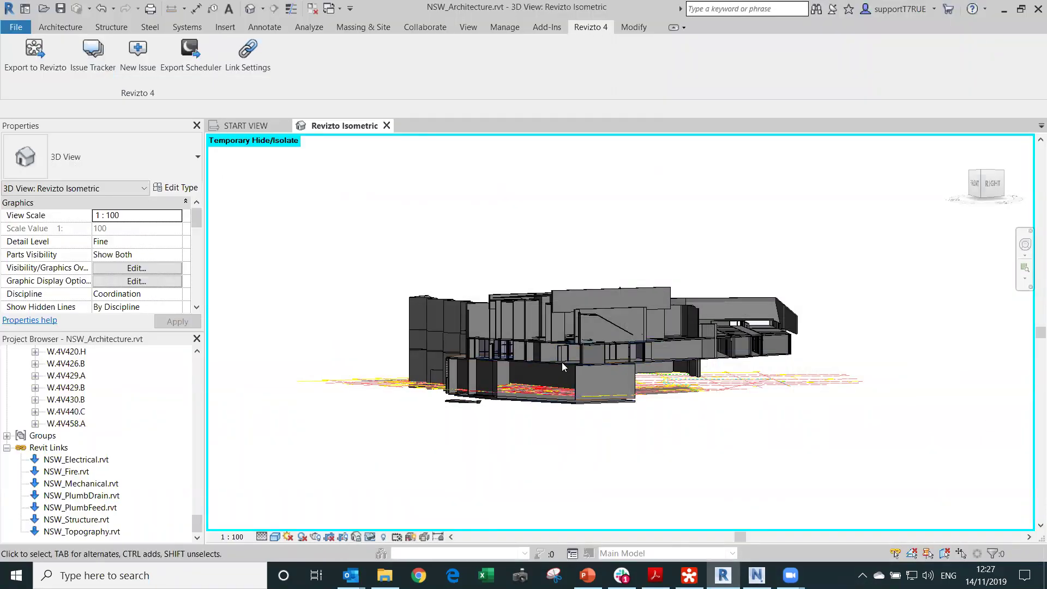
{"action": "scroll", "coordinate": [513, 350], "scroll_direction": "up", "scroll_amount": 6}
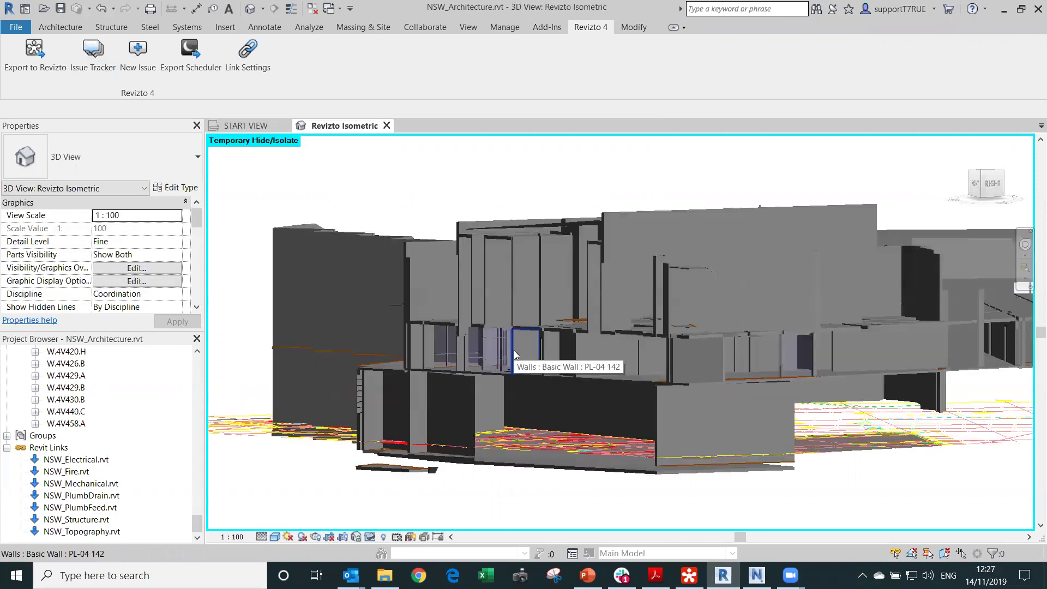
{"action": "scroll", "coordinate": [514, 351], "scroll_direction": "down", "scroll_amount": 6}
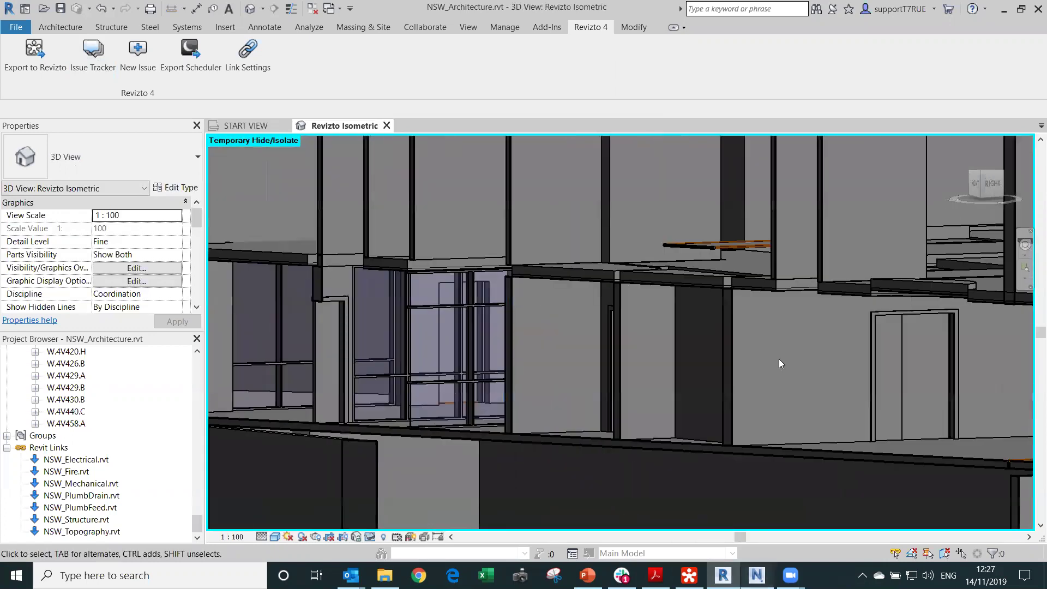
Switch to Navisworks and check the Revizto project link of NSW_Federation Clash Tests.nwd.
{"action": "key", "text": "alt+Tab"}
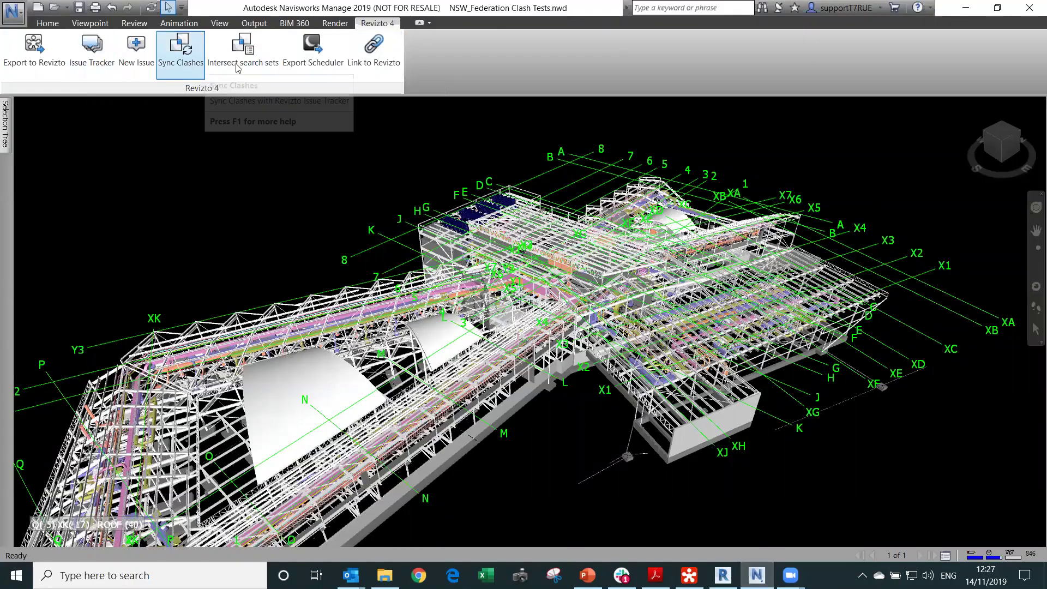
{"action": "left_click", "coordinate": [374, 48]}
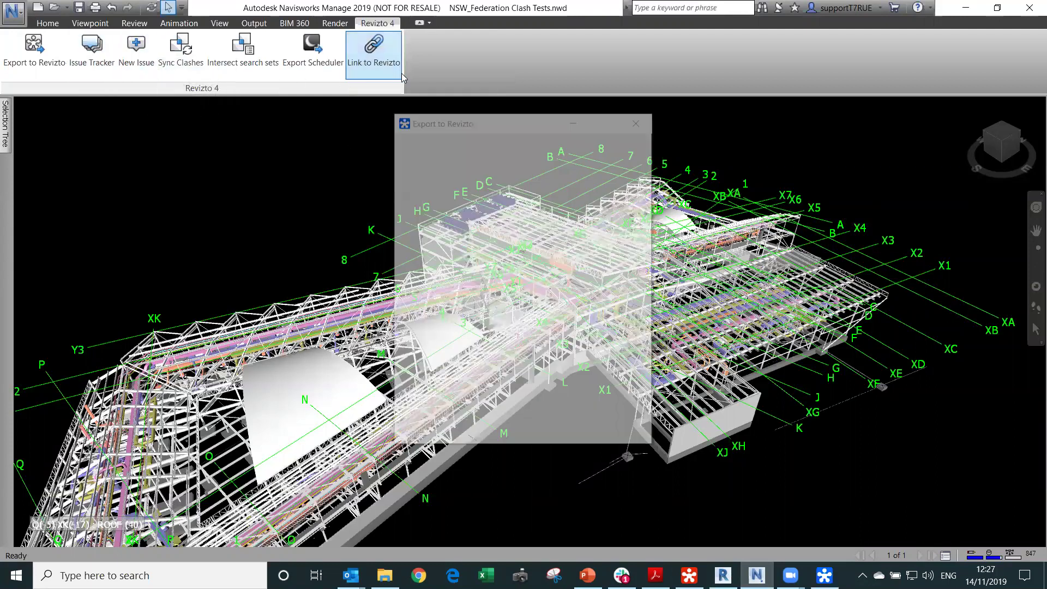
{"action": "left_click", "coordinate": [622, 425]}
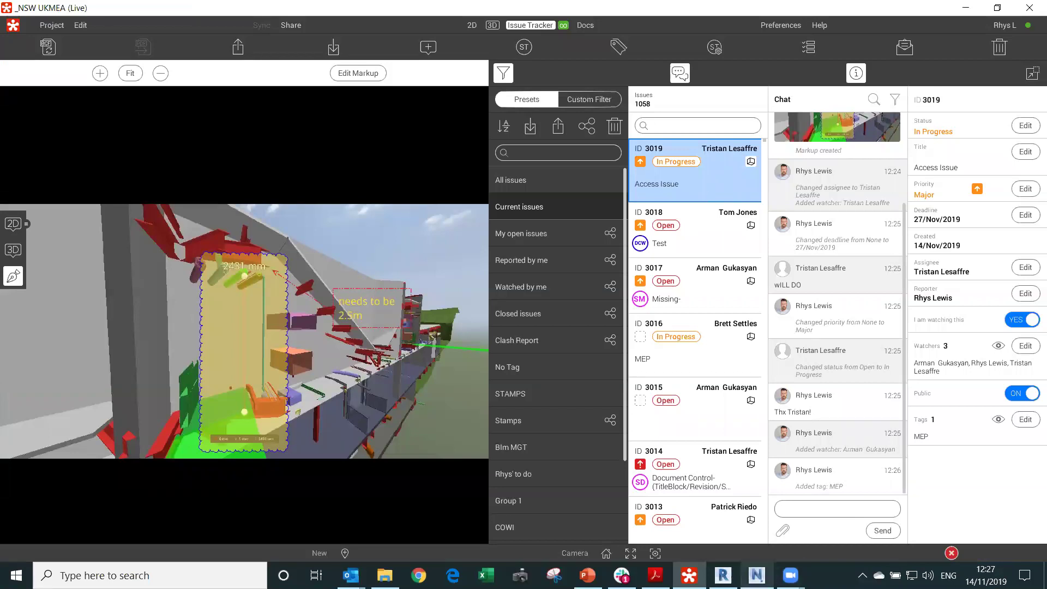
Inspect the Access Issue's location around the coloured pipes in the Navisworks federated model.
{"action": "left_click", "coordinate": [757, 575]}
{"action": "scroll", "coordinate": [525, 360], "scroll_direction": "up", "scroll_amount": 2}
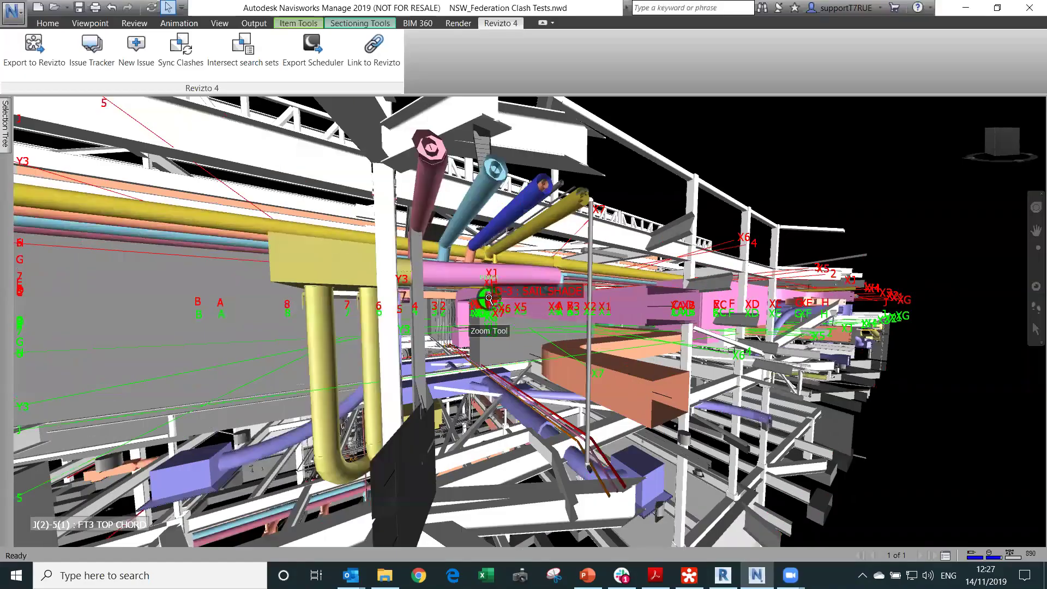
{"action": "scroll", "coordinate": [545, 346], "scroll_direction": "down", "scroll_amount": 1}
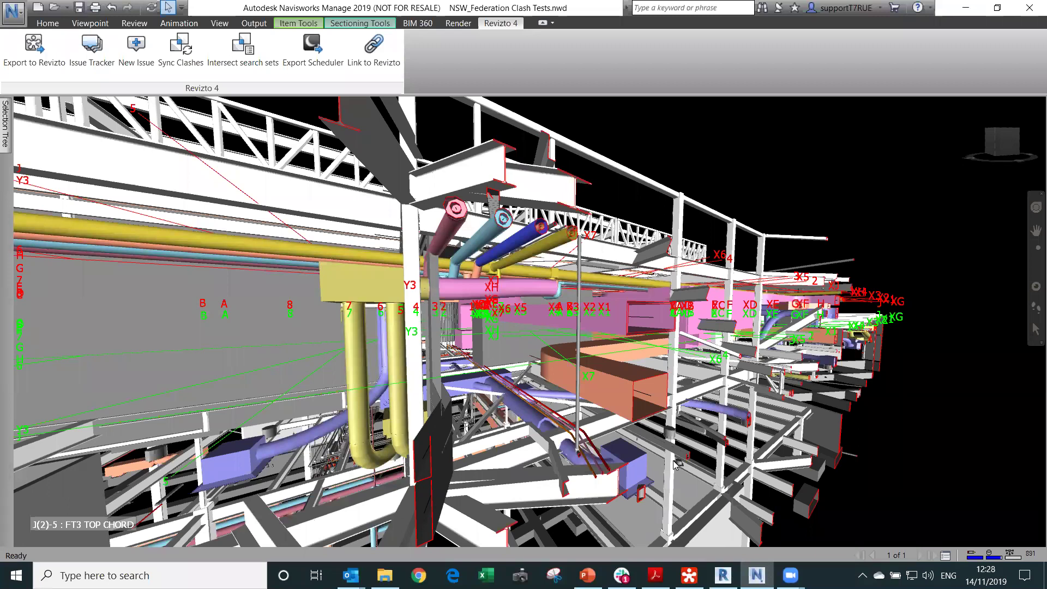
{"action": "left_click", "coordinate": [689, 575]}
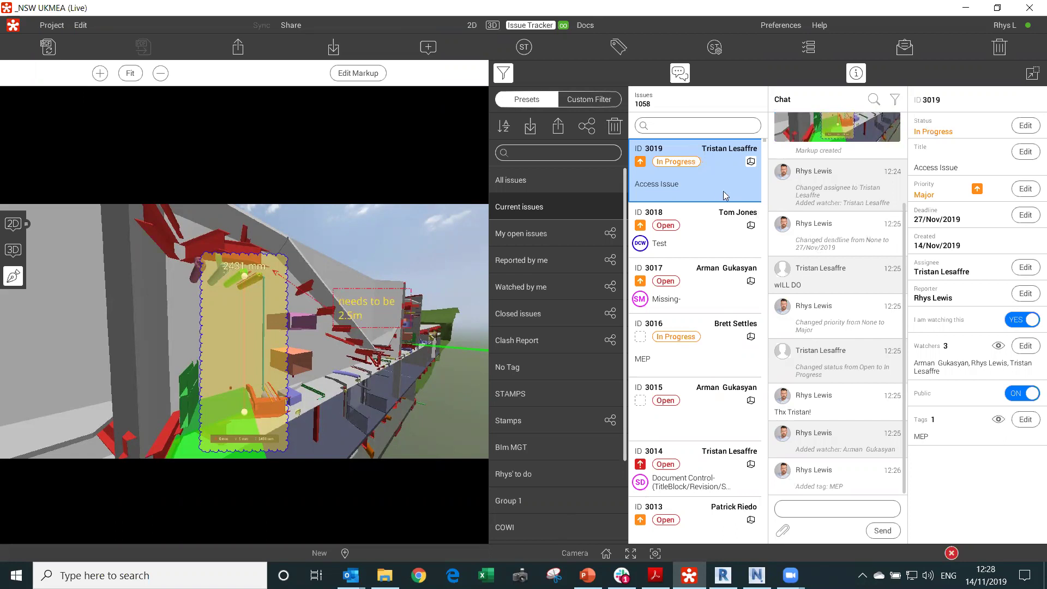
{"action": "left_click", "coordinate": [757, 575]}
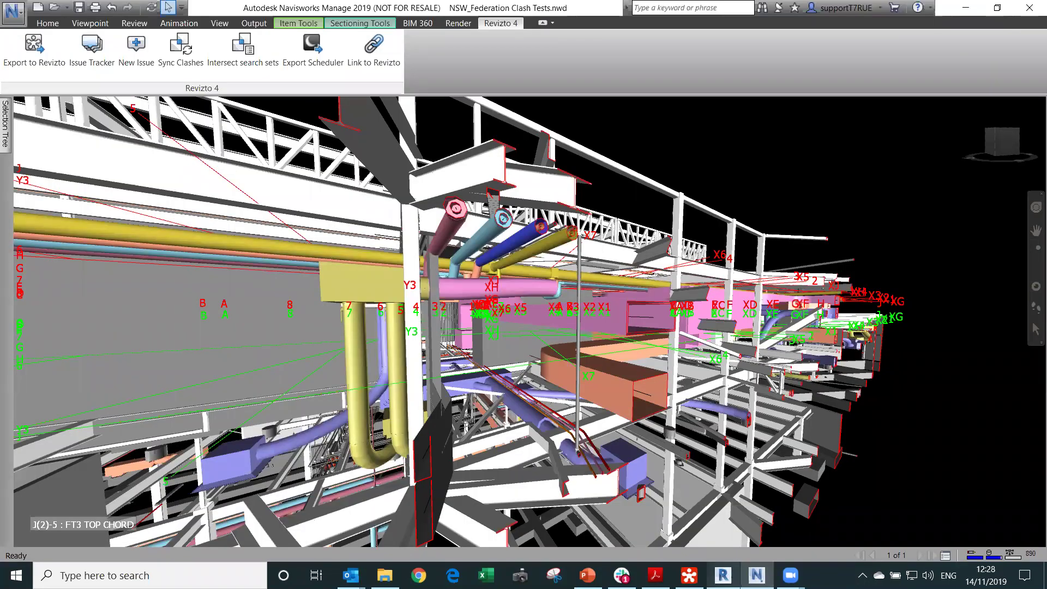
{"action": "left_click", "coordinate": [723, 575]}
{"action": "left_click", "coordinate": [757, 575]}
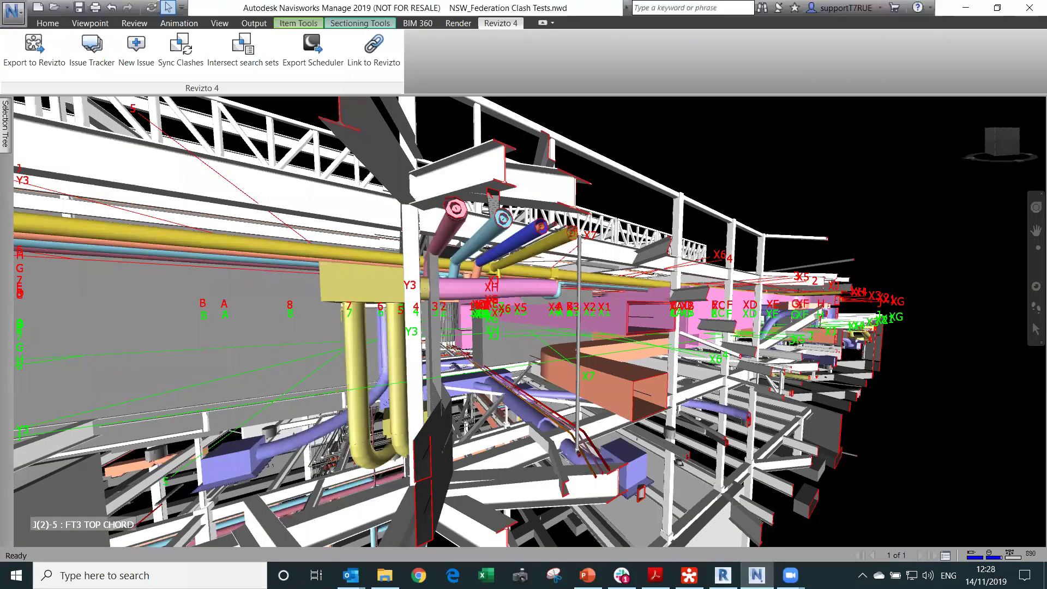
Switch back to Revizto and review the markups and details of the Test, Missing- and Access Issue entries.
{"action": "left_click", "coordinate": [690, 575]}
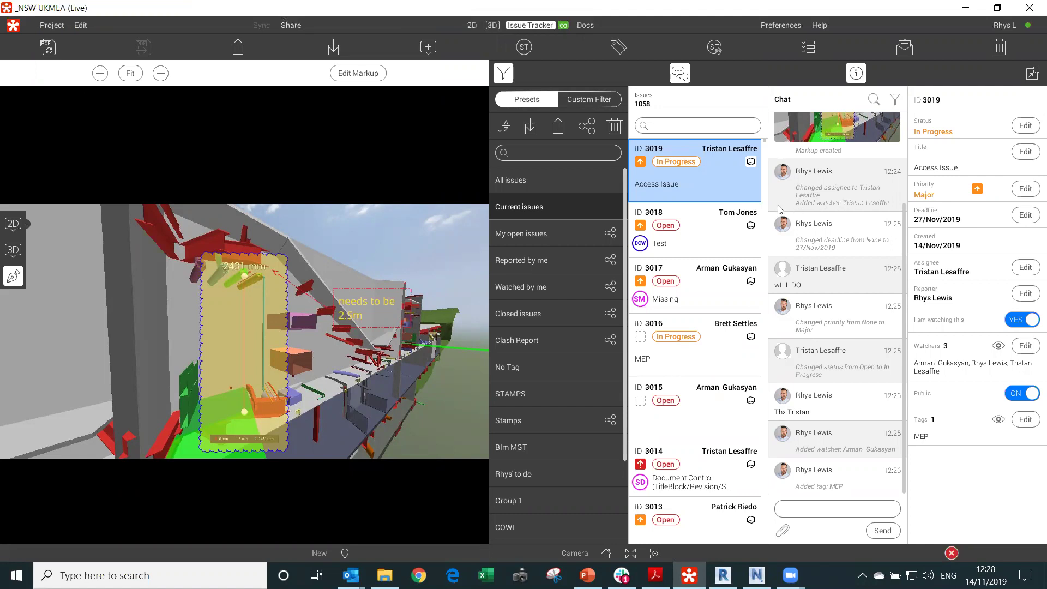
{"action": "left_click", "coordinate": [637, 246]}
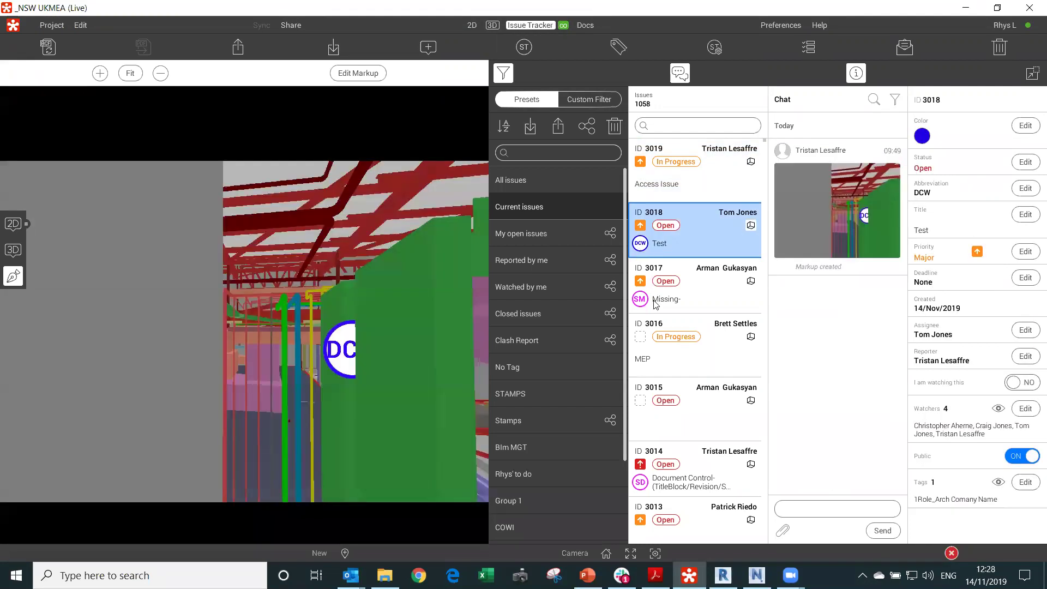
{"action": "left_click", "coordinate": [656, 304]}
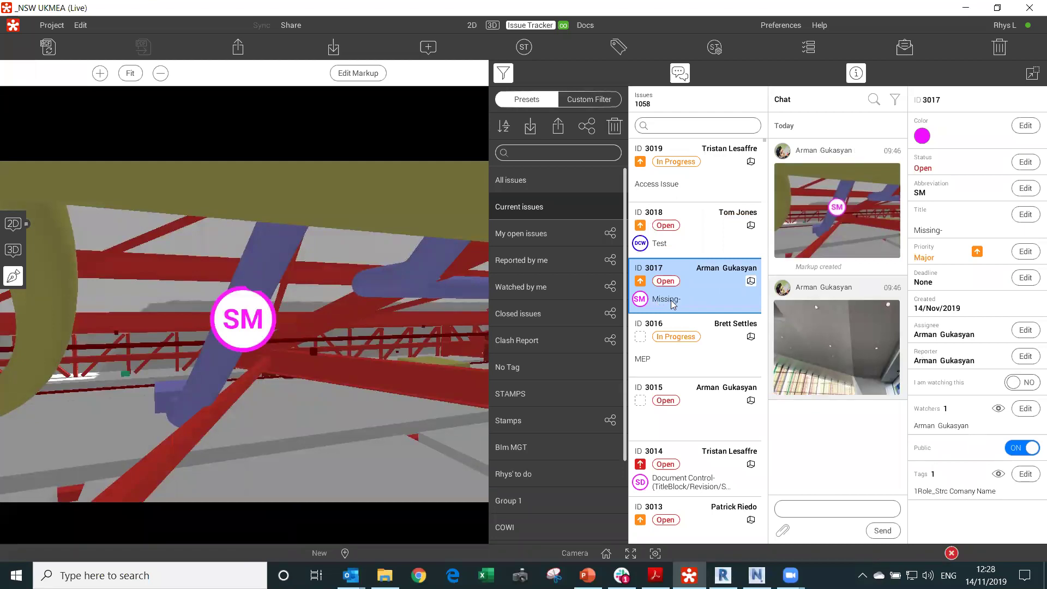
{"action": "left_click", "coordinate": [684, 252]}
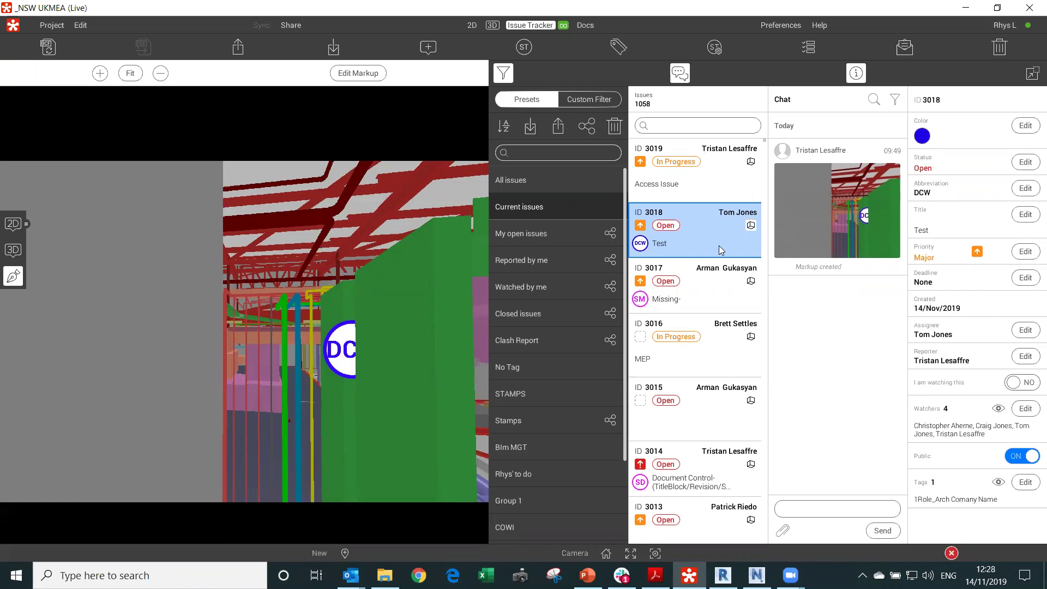
{"action": "left_click", "coordinate": [721, 185]}
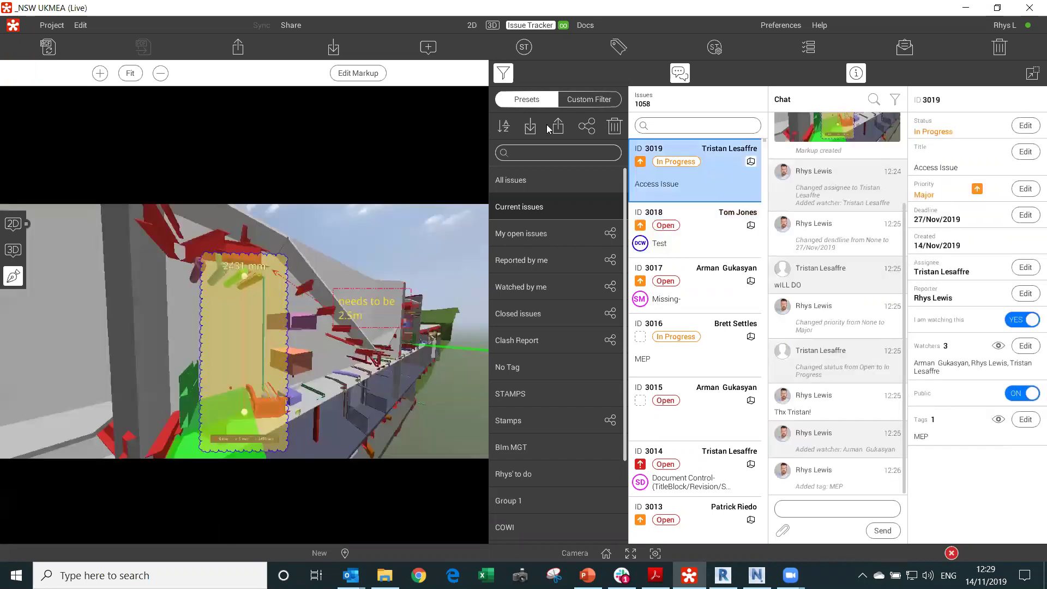
{"action": "left_click", "coordinate": [701, 225]}
In the 3D model, search the rooms for "plant" and go to UV PLANT EXCLUSION ZONE 5.
{"action": "left_click", "coordinate": [492, 25]}
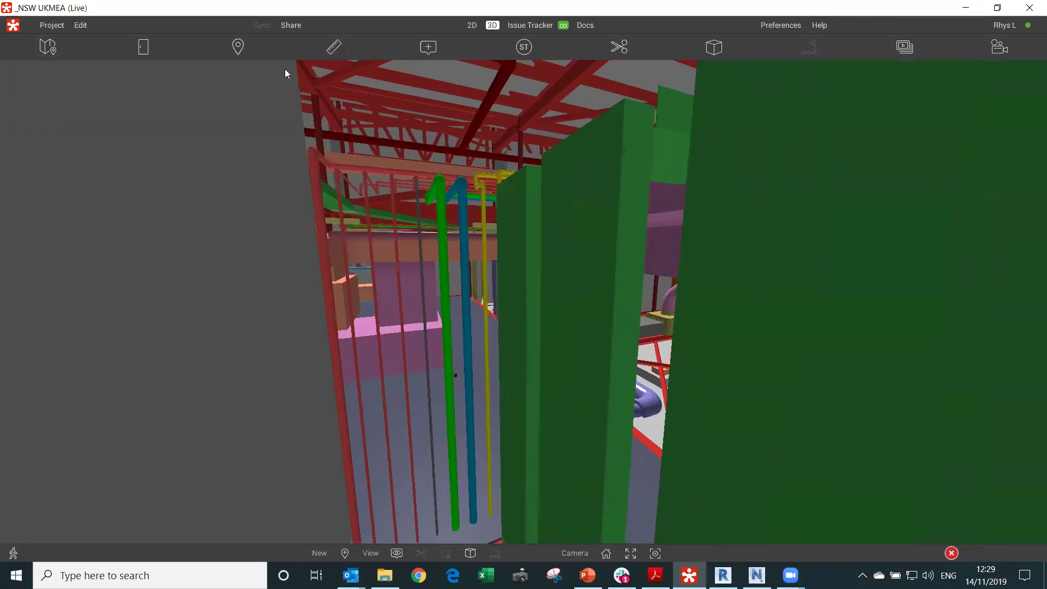
{"action": "left_click", "coordinate": [143, 47]}
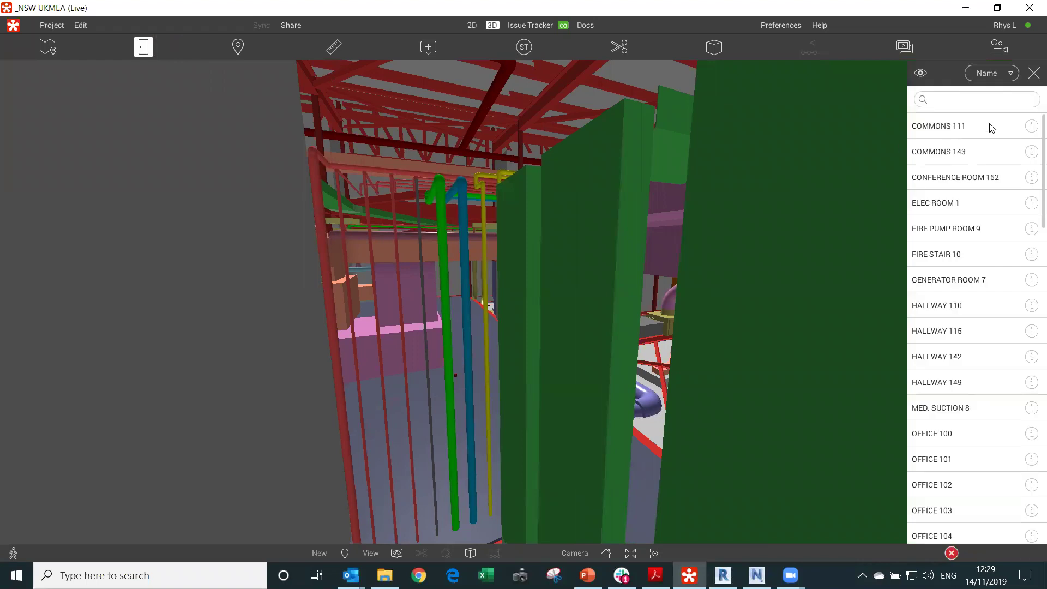
{"action": "left_click", "coordinate": [975, 100]}
{"action": "type", "text": "plant"}
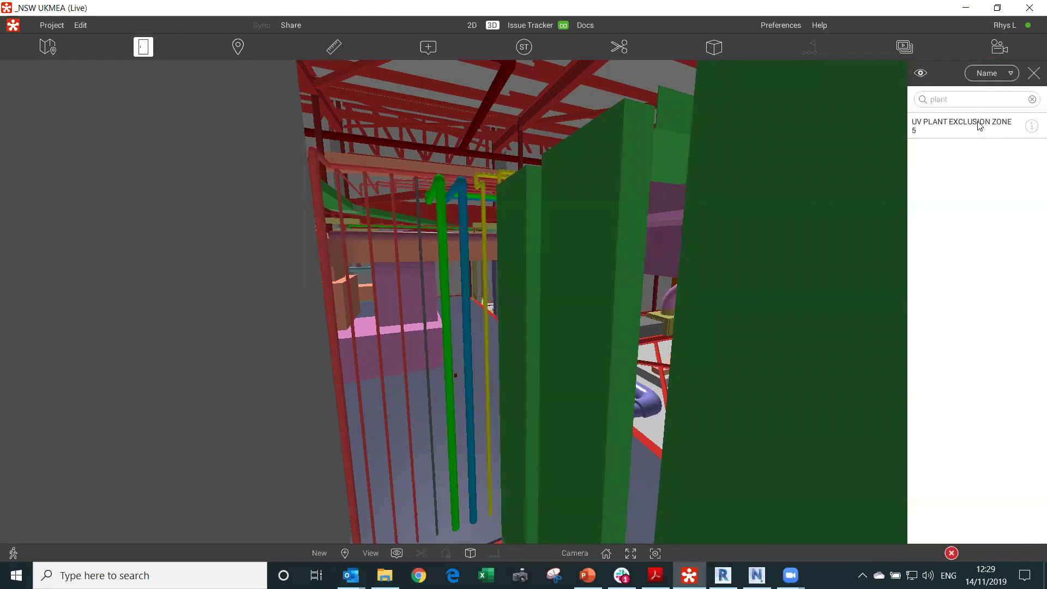
{"action": "left_click", "coordinate": [980, 122]}
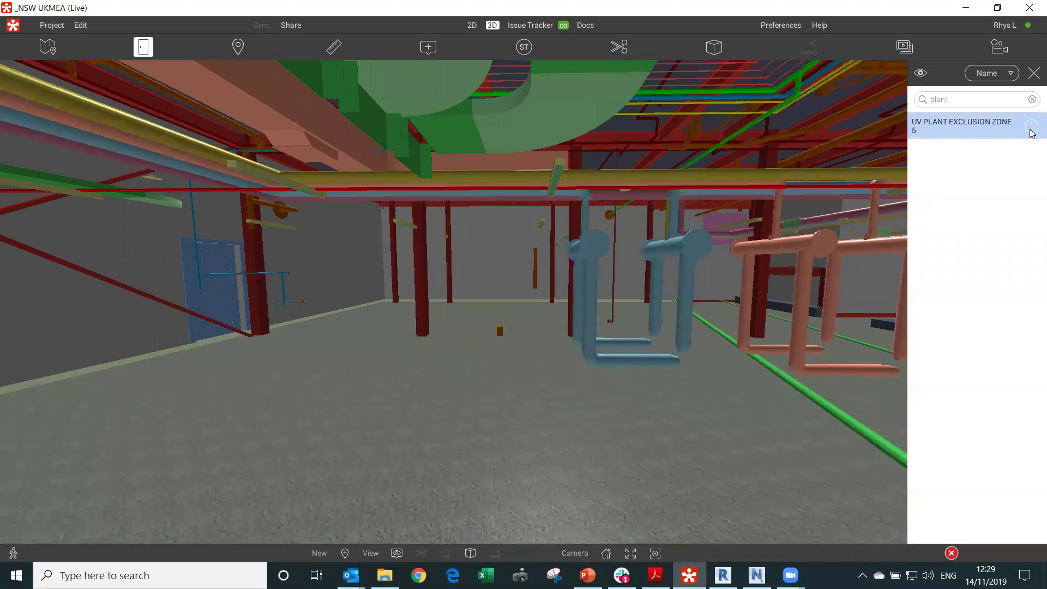
Review the properties of room UV PLANT EXCLUSION ZONE 5, including its ALID and energy analysis data, and close them.
{"action": "left_click", "coordinate": [1032, 125]}
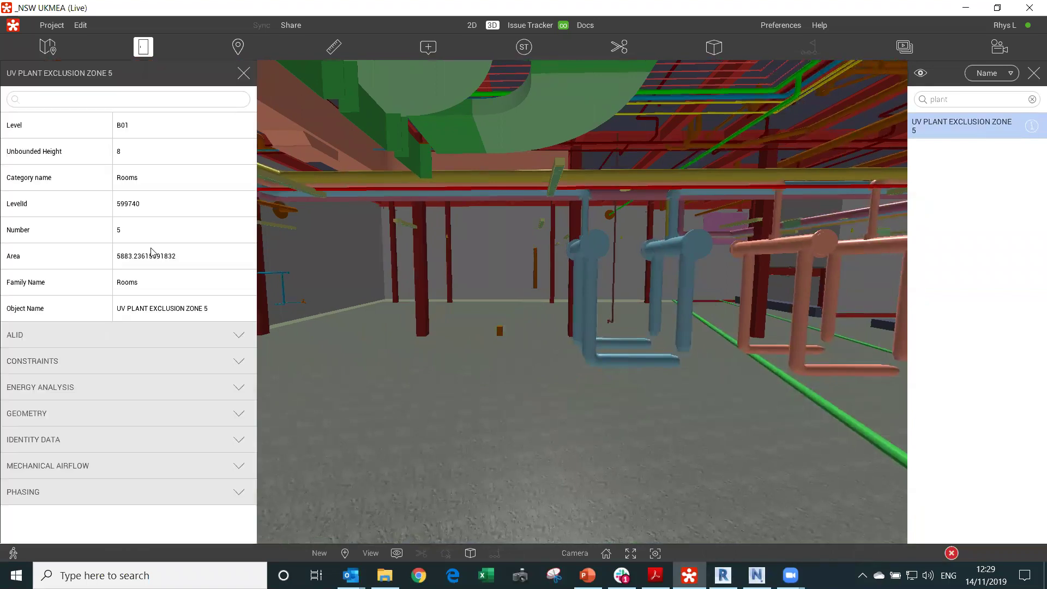
{"action": "left_click", "coordinate": [196, 335]}
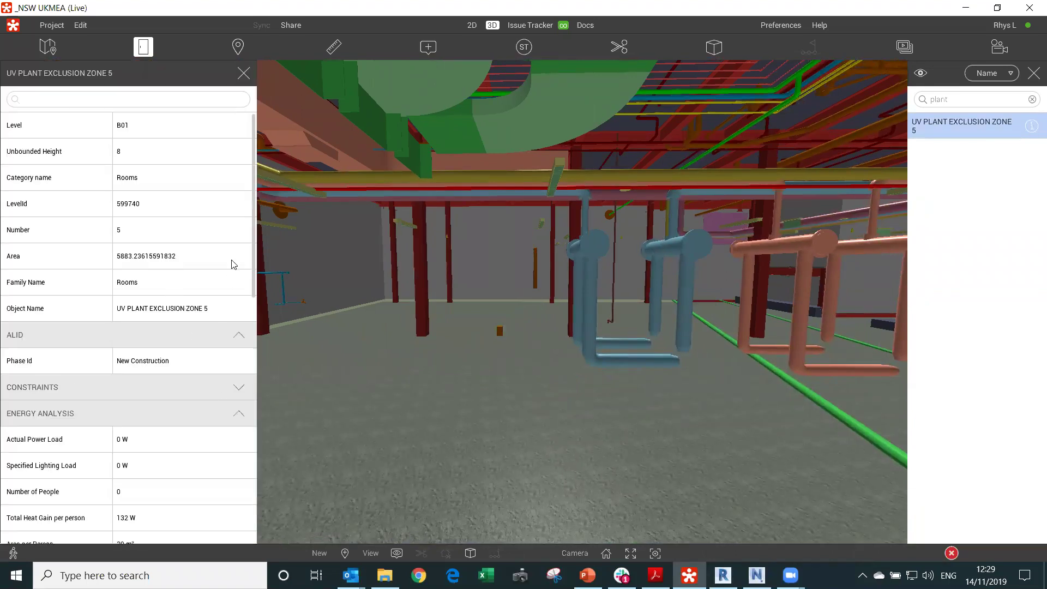
{"action": "left_click", "coordinate": [244, 73]}
Display the properties of the blue pipe insulation in the plant room.
{"action": "key", "text": "d"}
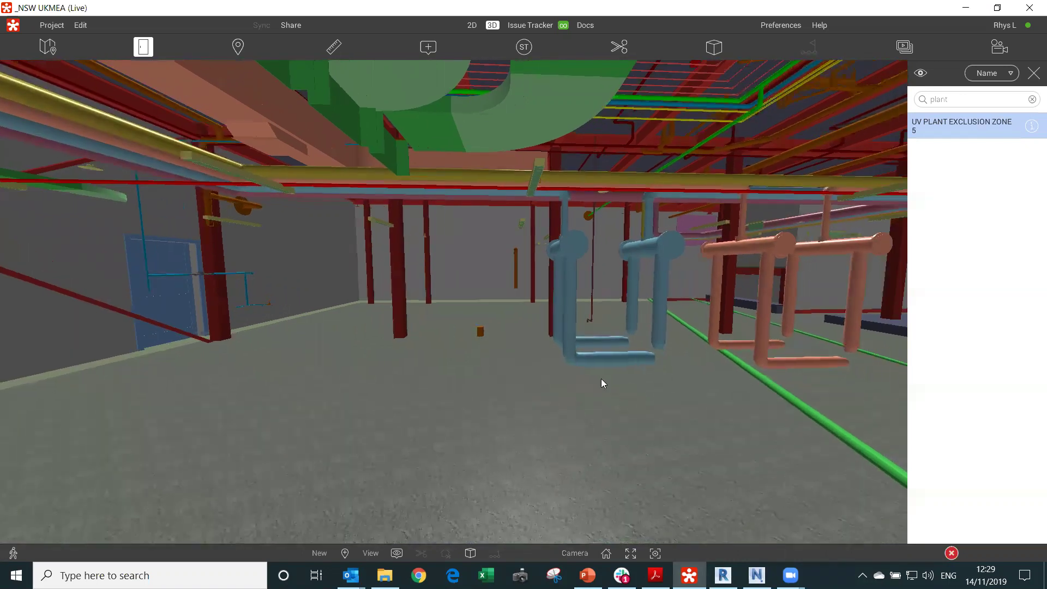
{"action": "left_click", "coordinate": [658, 248]}
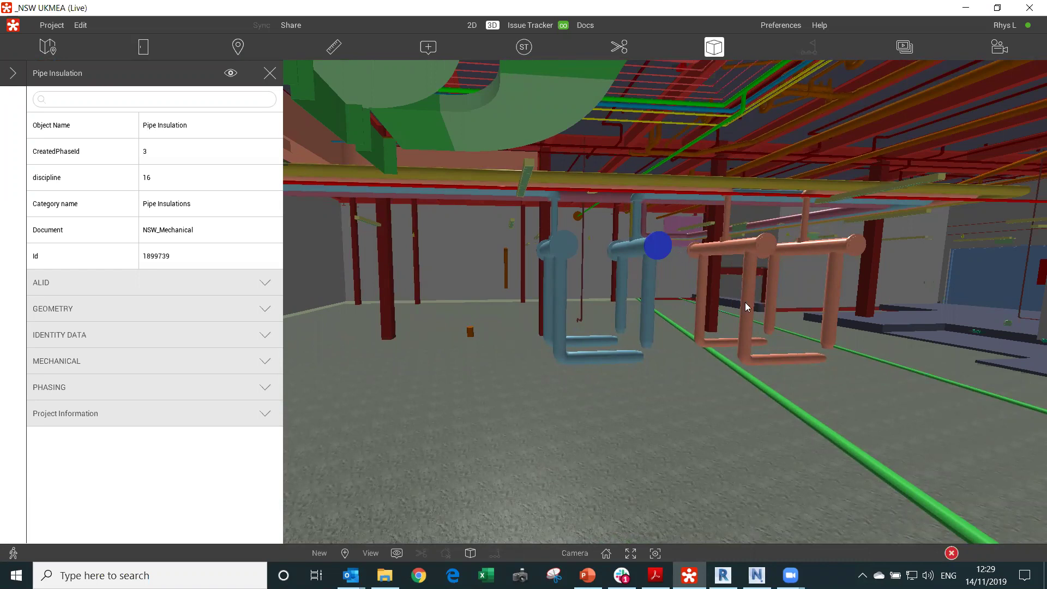
Review the properties of the plant room floor pad, including its ALID and analytical properties, and close them.
{"action": "left_click", "coordinate": [704, 443]}
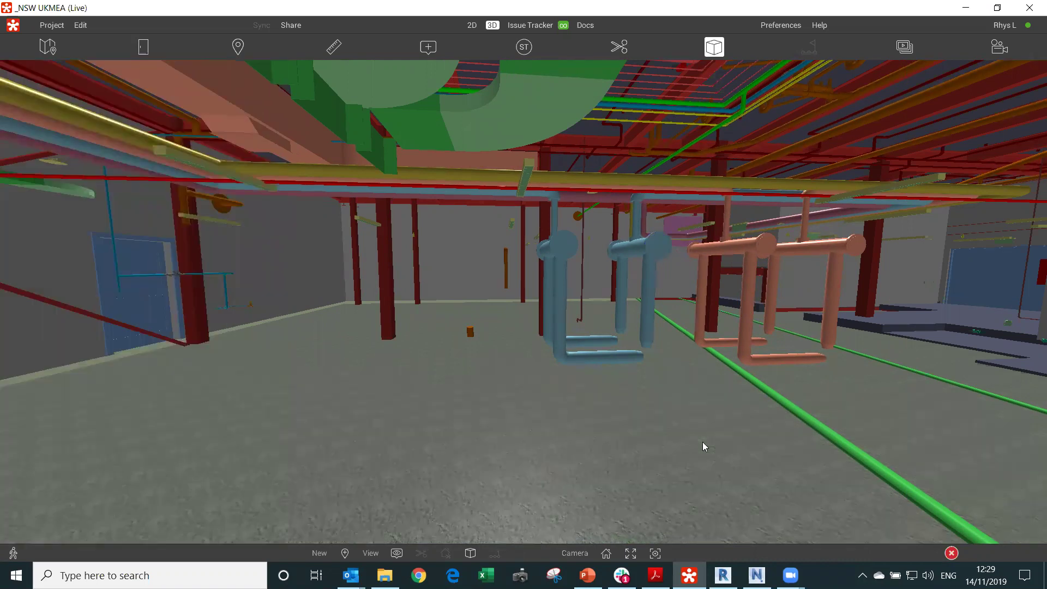
{"action": "left_click", "coordinate": [195, 315]}
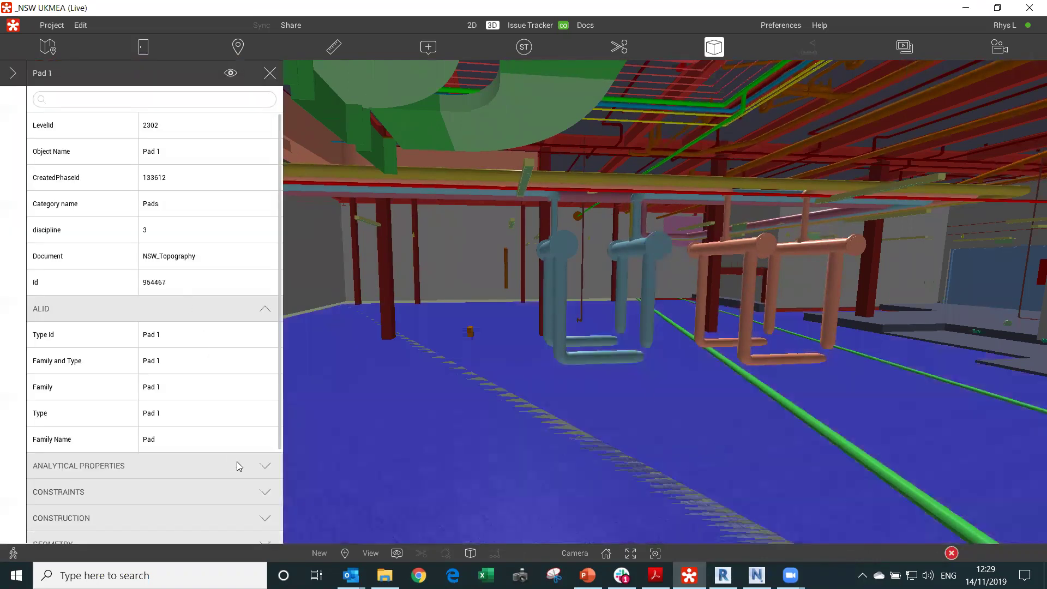
{"action": "left_click", "coordinate": [236, 462]}
{"action": "scroll", "coordinate": [226, 338], "scroll_direction": "down", "scroll_amount": 3}
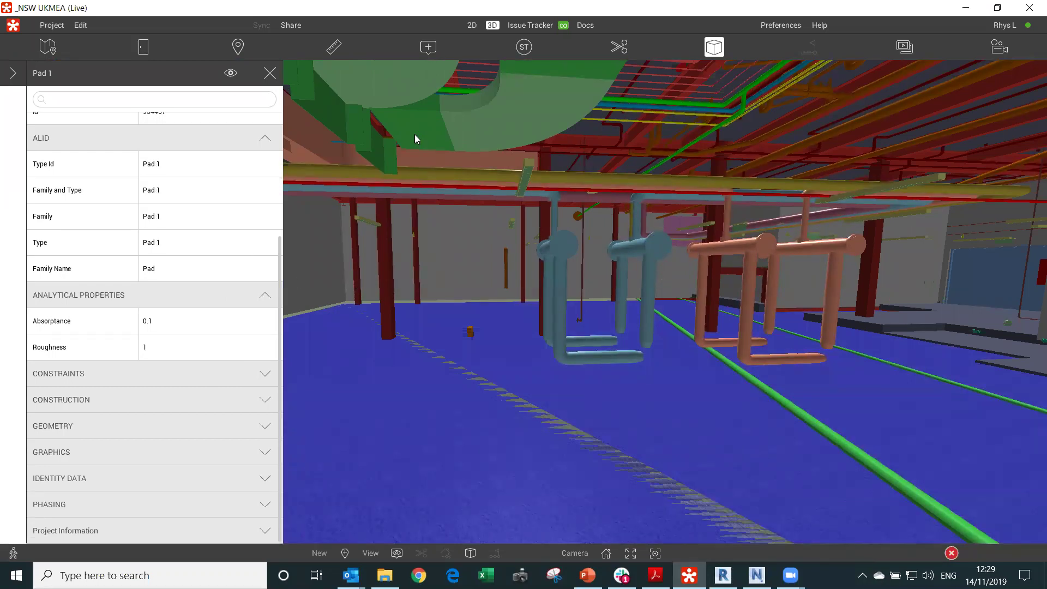
{"action": "left_click", "coordinate": [270, 74]}
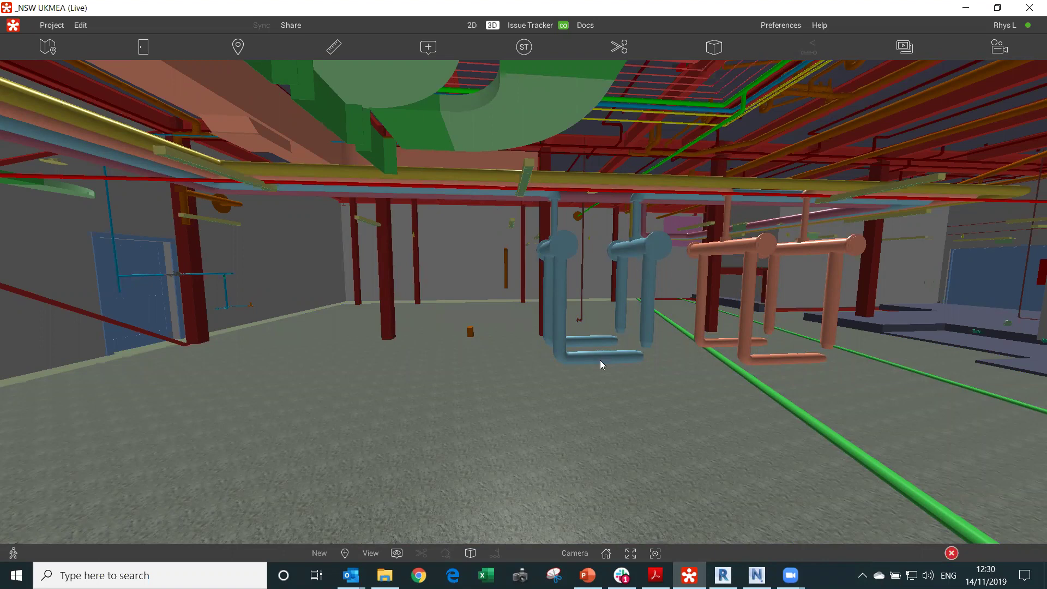
Create a section box around the end cap of the blue pipe insulation and enlarge it to include the surrounding pipework.
{"action": "left_click", "coordinate": [620, 47]}
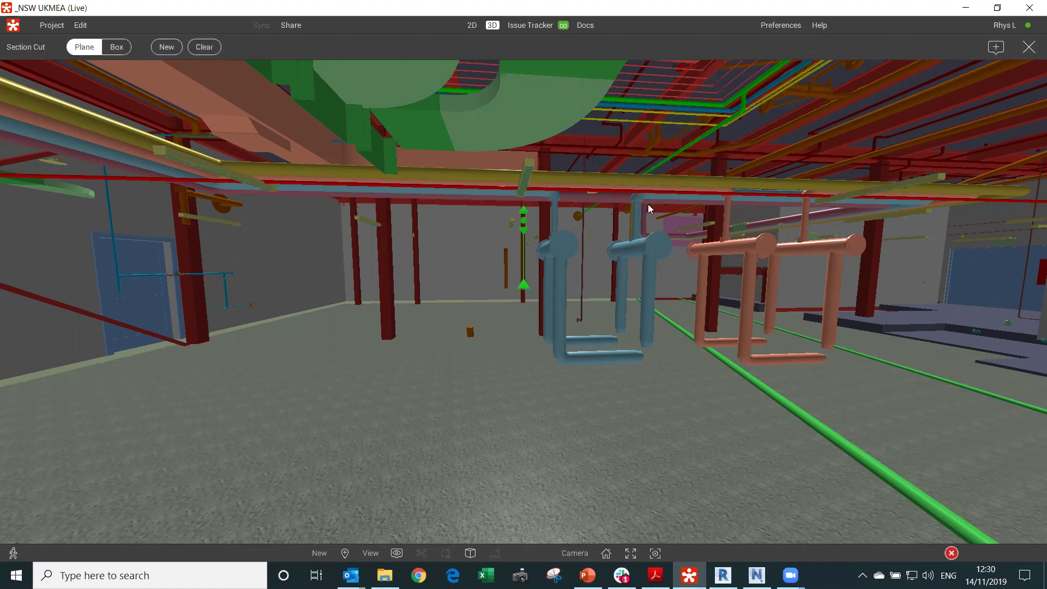
{"action": "left_click", "coordinate": [1028, 49]}
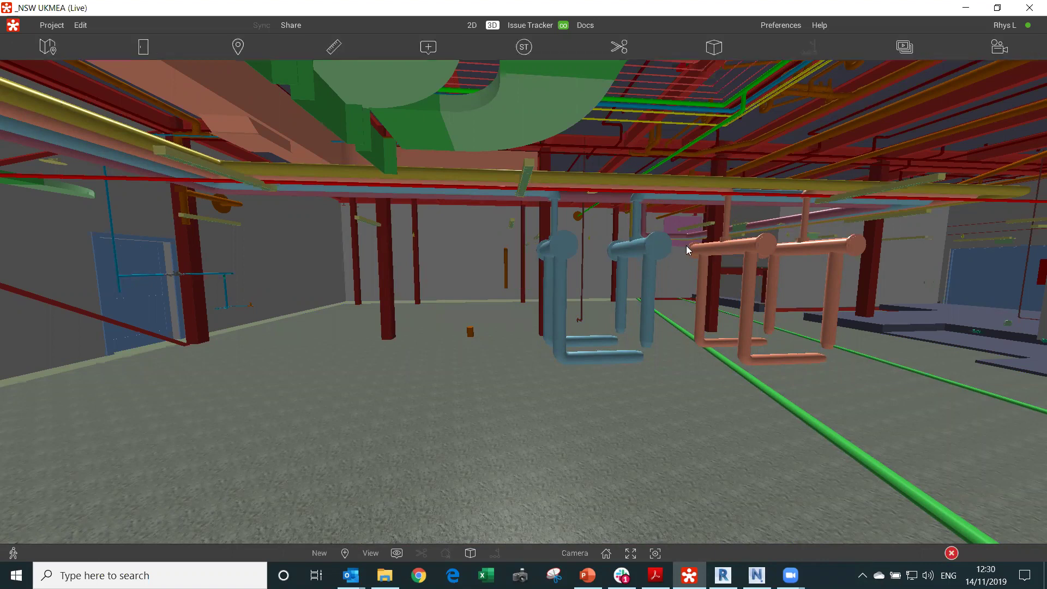
{"action": "left_click", "coordinate": [658, 244]}
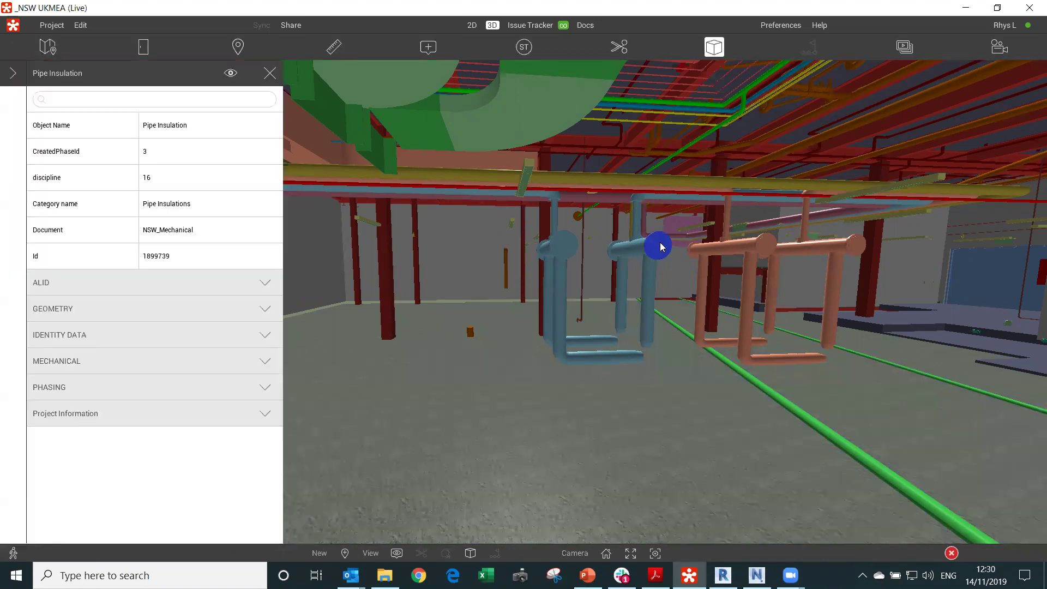
{"action": "left_click", "coordinate": [620, 47]}
{"action": "left_click", "coordinate": [586, 47]}
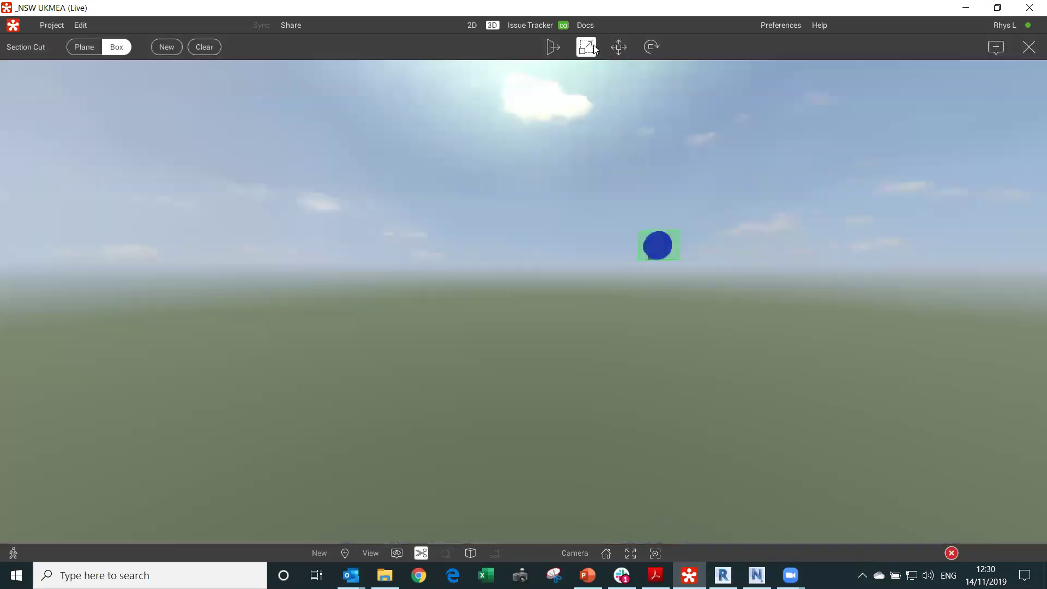
{"action": "left_click", "coordinate": [622, 47]}
{"action": "left_click", "coordinate": [651, 48]}
{"action": "left_click", "coordinate": [586, 47]}
{"action": "scroll", "coordinate": [737, 262], "scroll_direction": "up", "scroll_amount": 5}
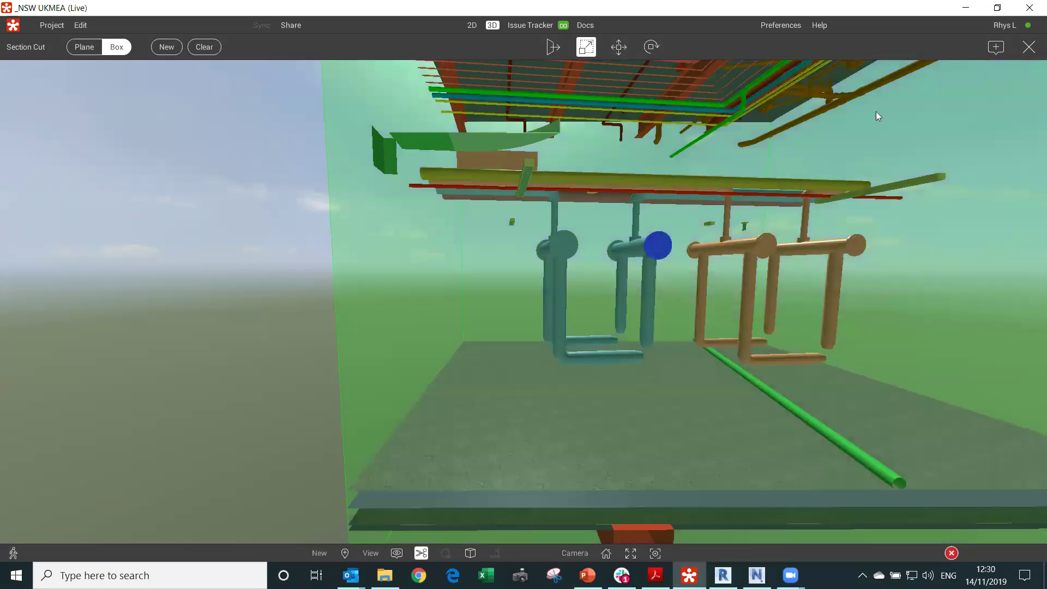
Pull in the section box's top and side faces around the pipework and leave section editing with the cut kept.
{"action": "left_click_drag", "start_coordinate": [746, 210], "coordinate": [655, 163]}
{"action": "left_click", "coordinate": [553, 47]}
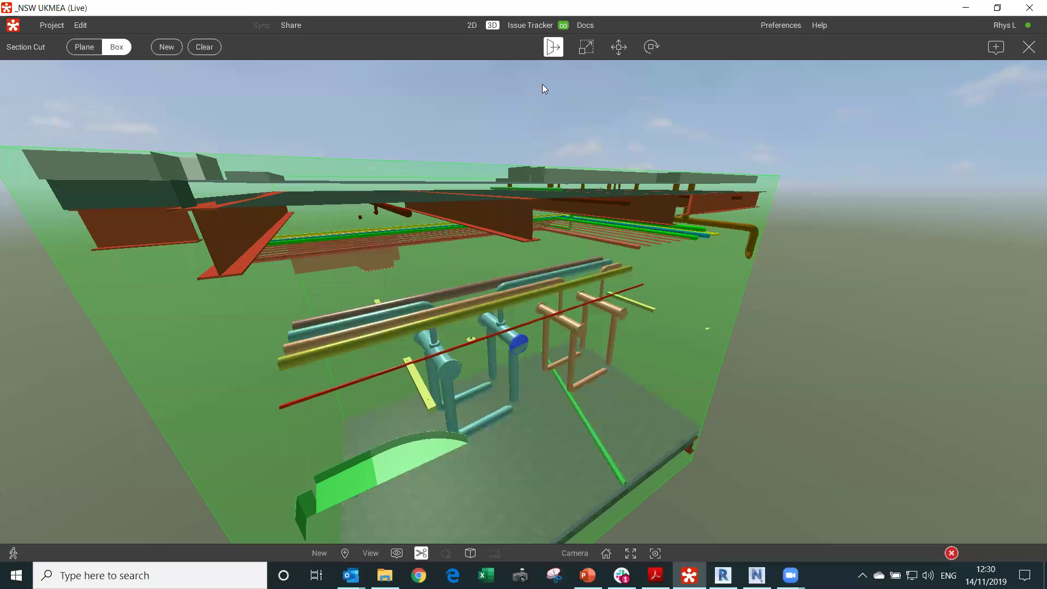
{"action": "left_click_drag", "start_coordinate": [502, 161], "coordinate": [488, 311]}
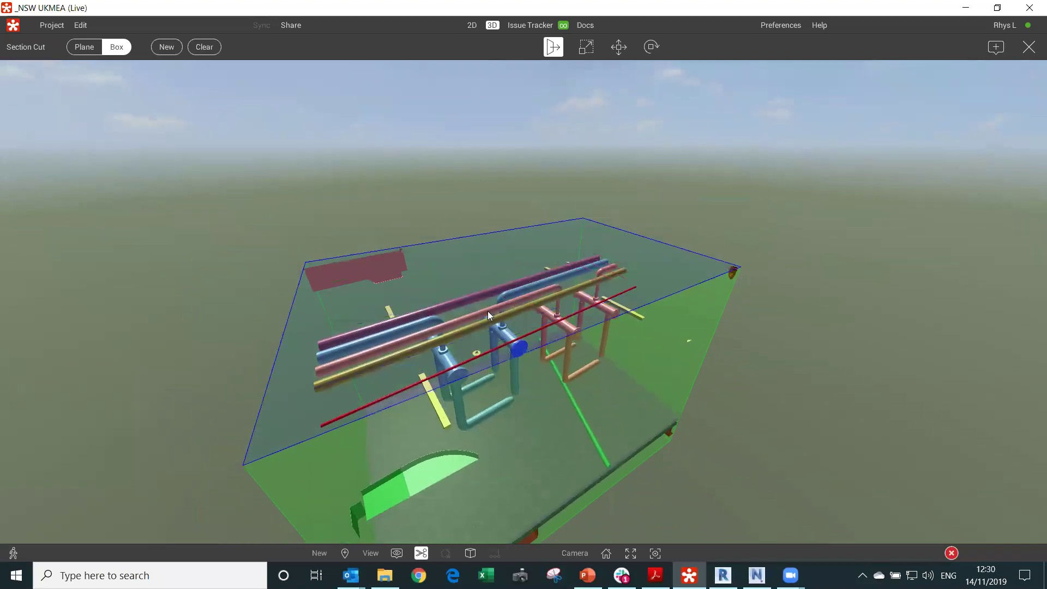
{"action": "left_click_drag", "start_coordinate": [335, 404], "coordinate": [744, 190]}
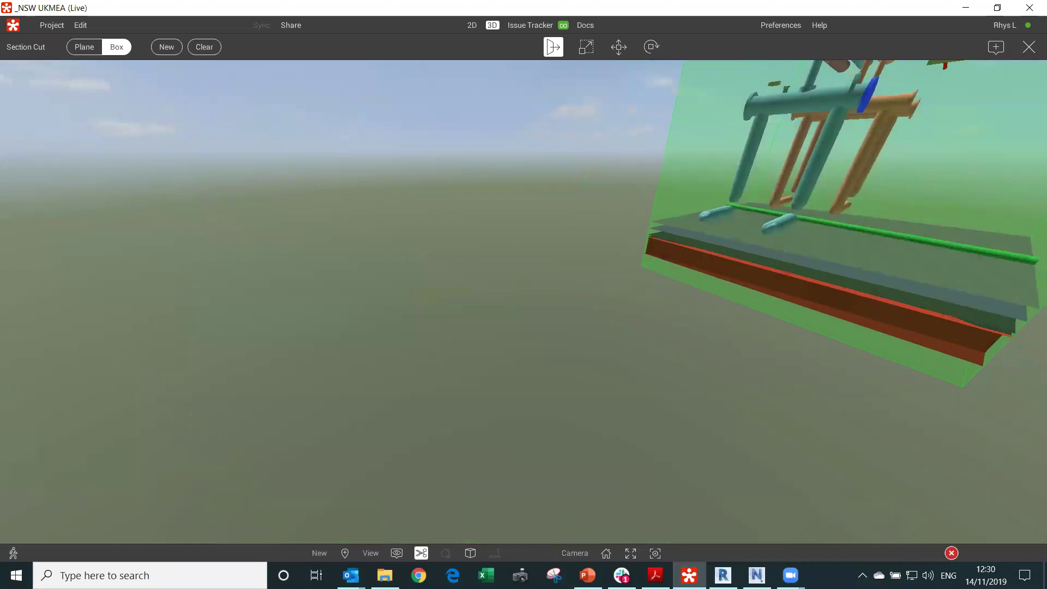
{"action": "scroll", "coordinate": [710, 198], "scroll_direction": "up", "scroll_amount": 5}
{"action": "scroll", "coordinate": [740, 228], "scroll_direction": "up", "scroll_amount": 5}
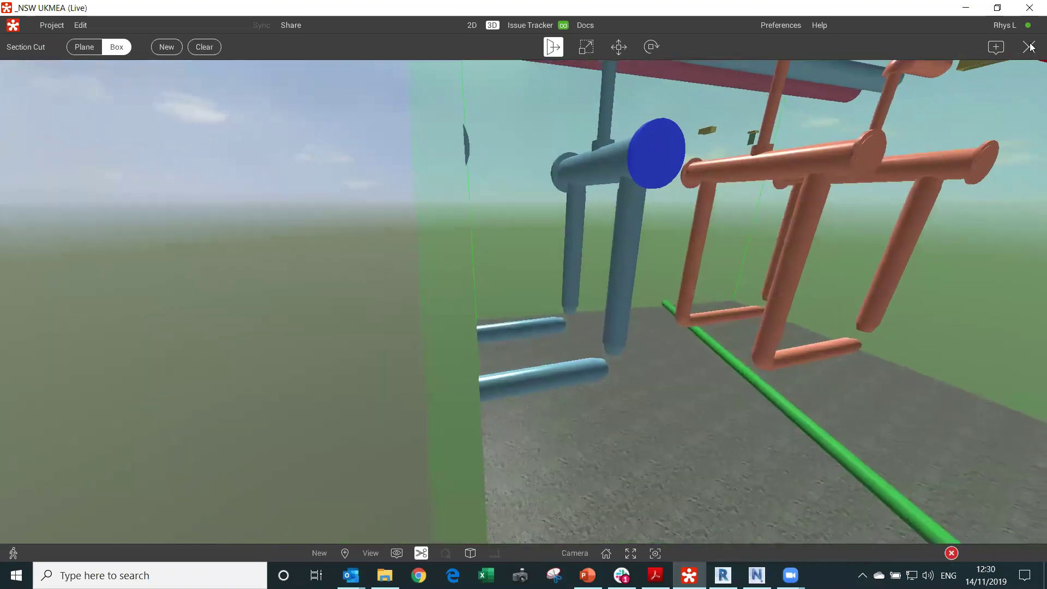
{"action": "key", "text": "Escape"}
{"action": "scroll", "coordinate": [839, 200], "scroll_direction": "down", "scroll_amount": 3}
{"action": "left_click_drag", "start_coordinate": [840, 200], "coordinate": [692, 196]}
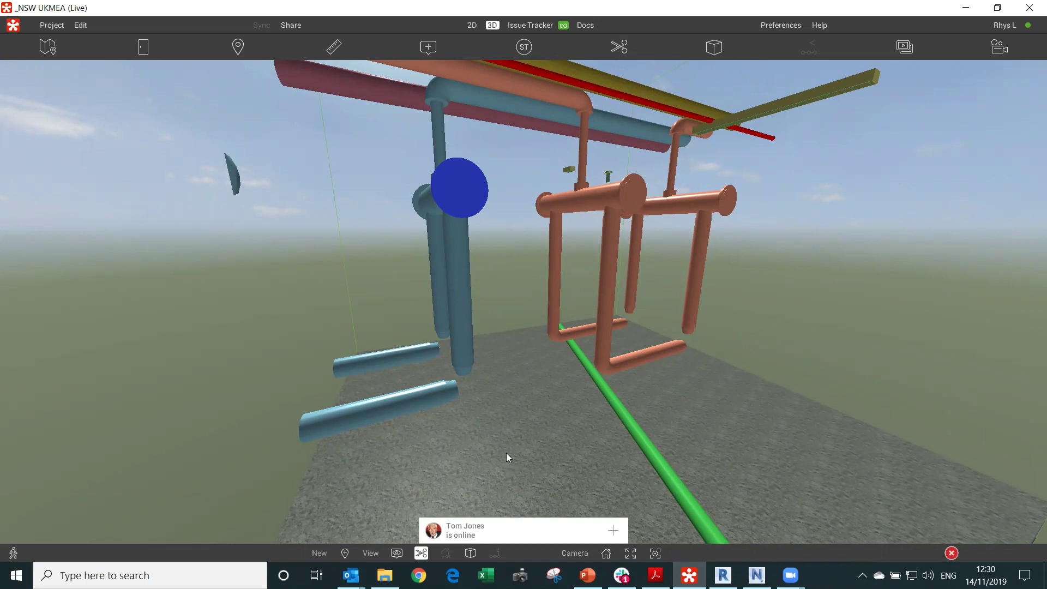
{"action": "left_click", "coordinate": [522, 50]}
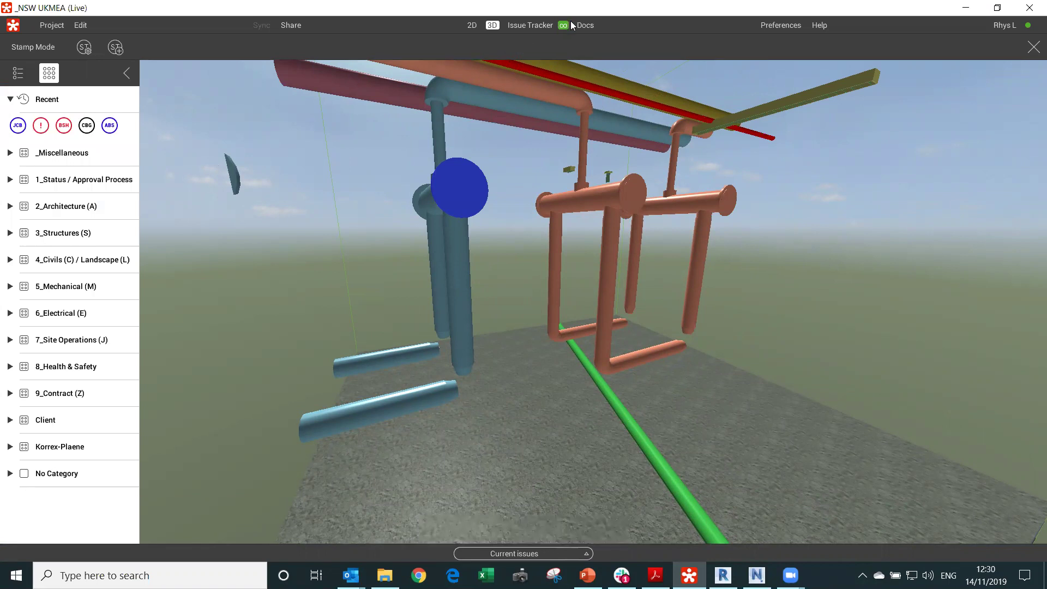
{"action": "left_click", "coordinate": [544, 28]}
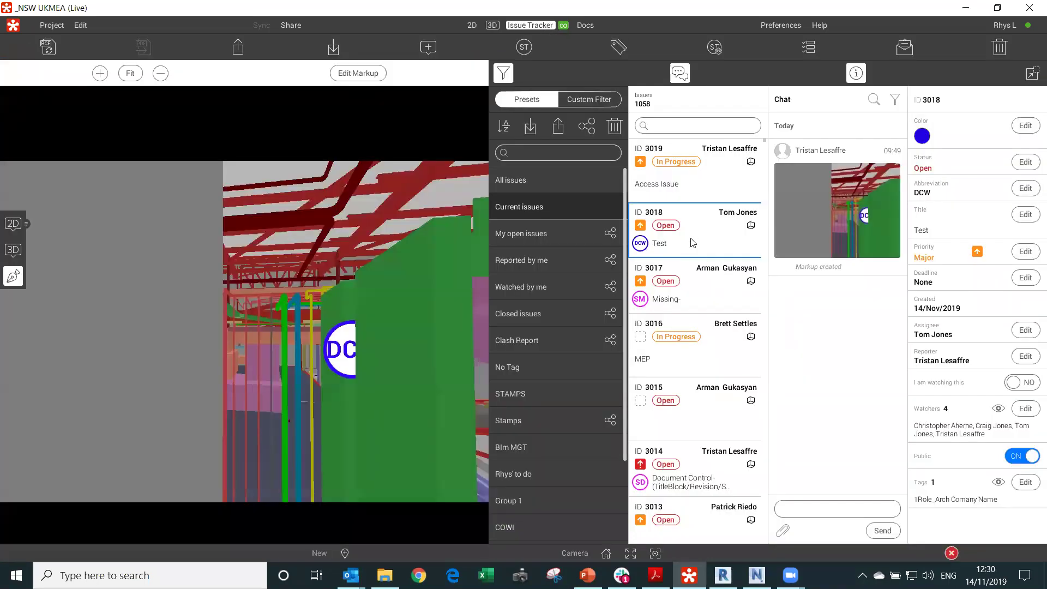
{"action": "left_click", "coordinate": [492, 26]}
Place a BSH stamp on the blue pipe insulation in the 3D model and view the new RFI and Test issues in the issue tracker.
{"action": "left_click", "coordinate": [520, 48]}
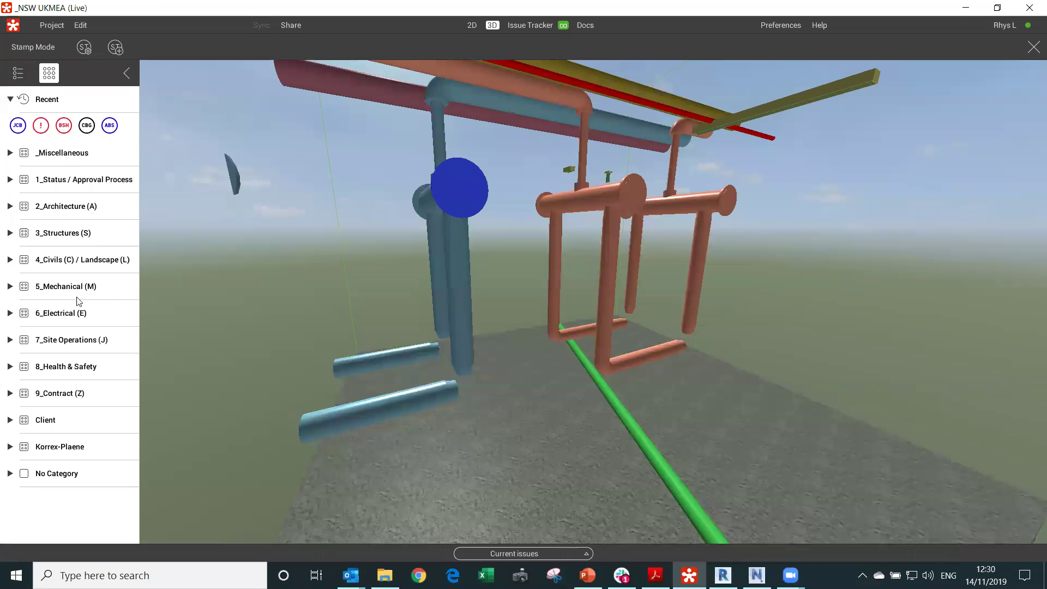
{"action": "left_click", "coordinate": [64, 125]}
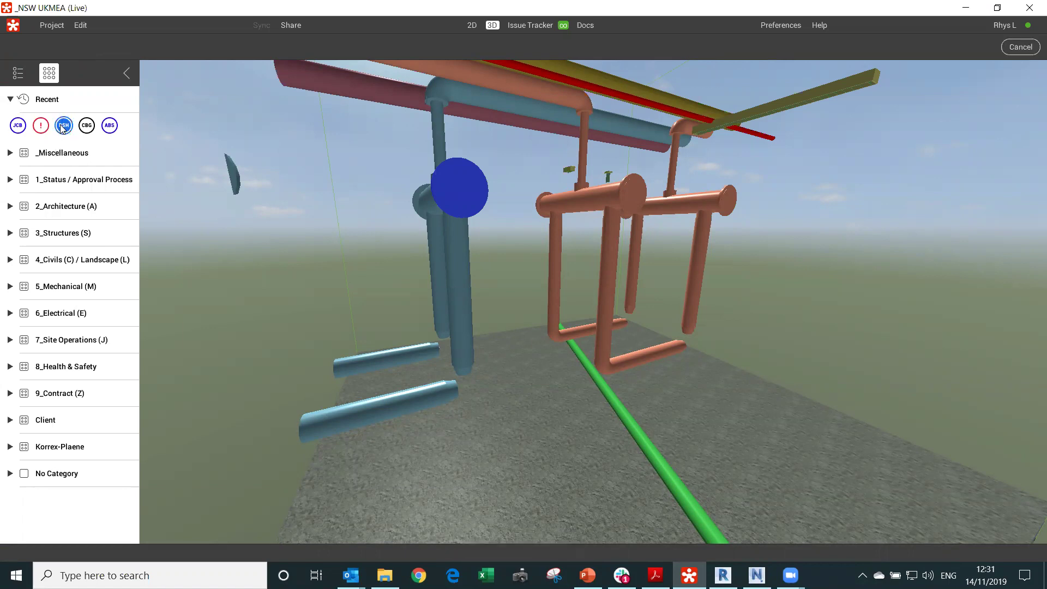
{"action": "left_click", "coordinate": [479, 184]}
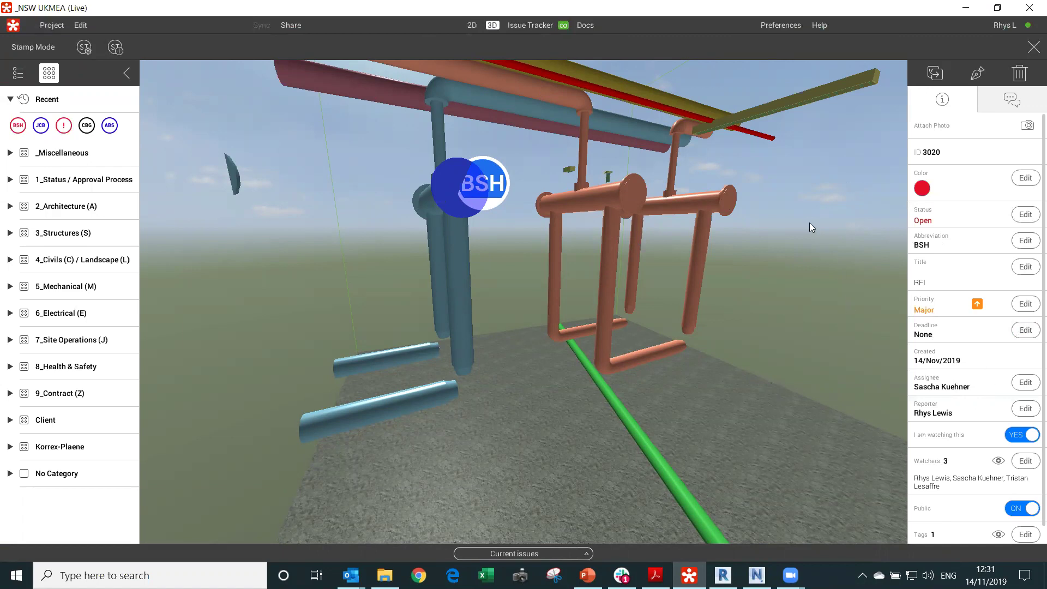
{"action": "left_click", "coordinate": [546, 24]}
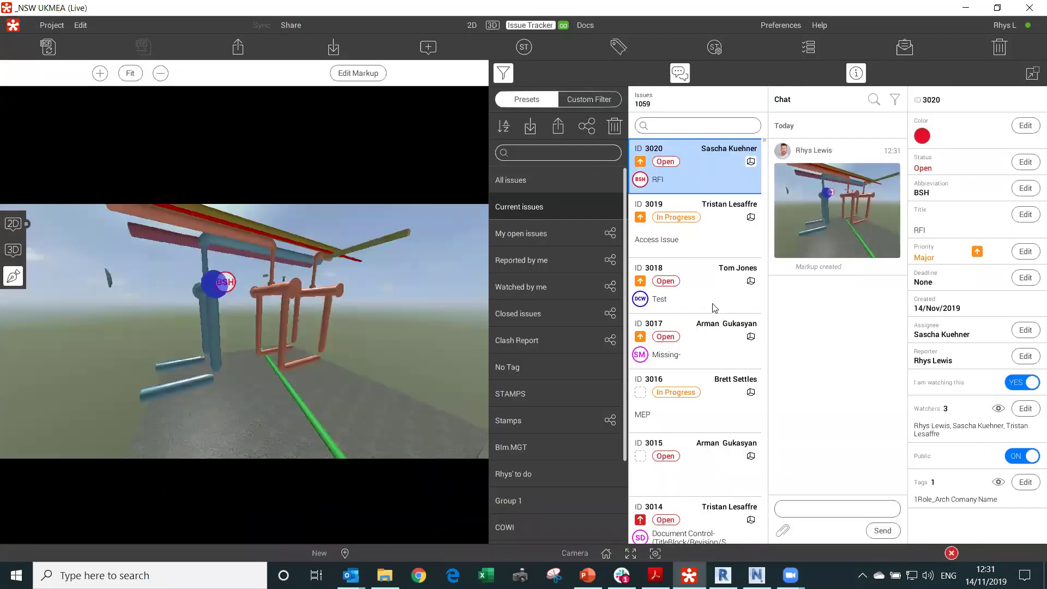
{"action": "left_click", "coordinate": [711, 300]}
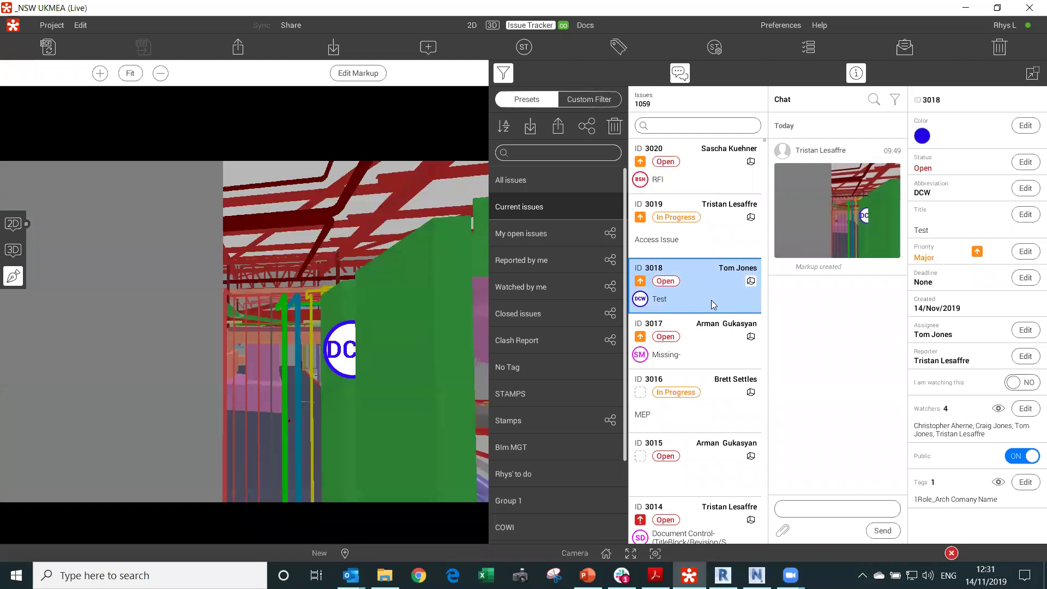
On 2D sheet M_MH_WD0105, browse the _Miscellaneous, 1_Status / Approval Process, 2_Architecture (A), Client and Korrex-Plaene stamp categories.
{"action": "left_click", "coordinate": [474, 26]}
{"action": "scroll", "coordinate": [553, 306], "scroll_direction": "up", "scroll_amount": 10}
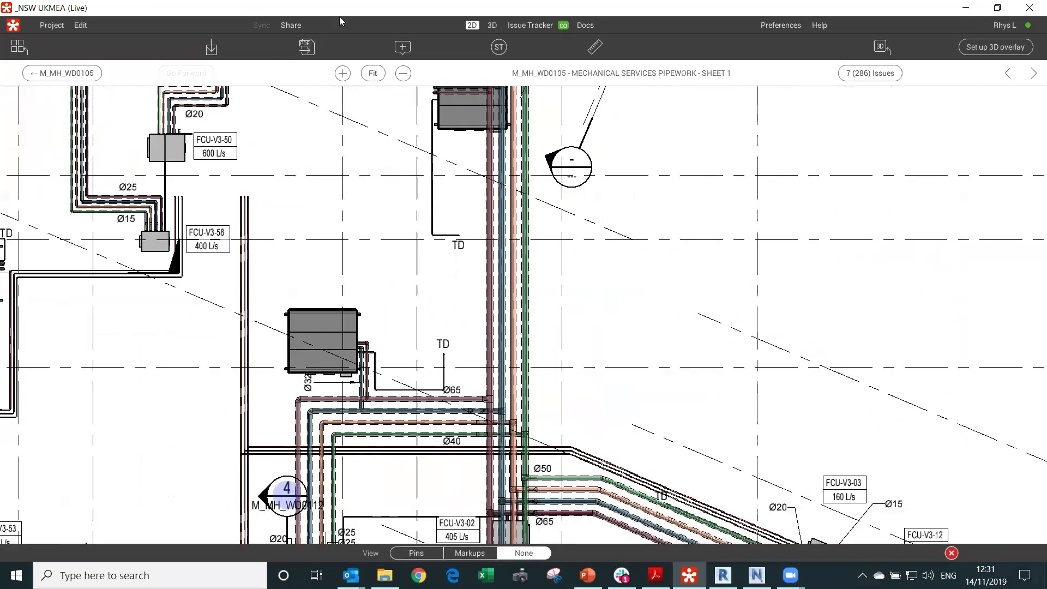
{"action": "left_click_drag", "start_coordinate": [521, 240], "coordinate": [532, 184]}
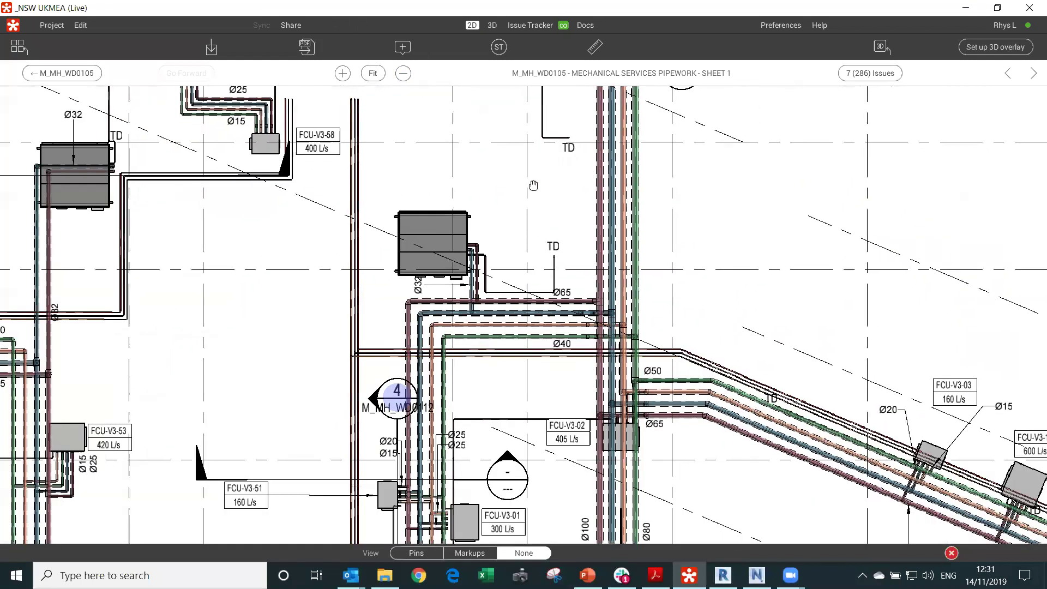
{"action": "left_click", "coordinate": [500, 48]}
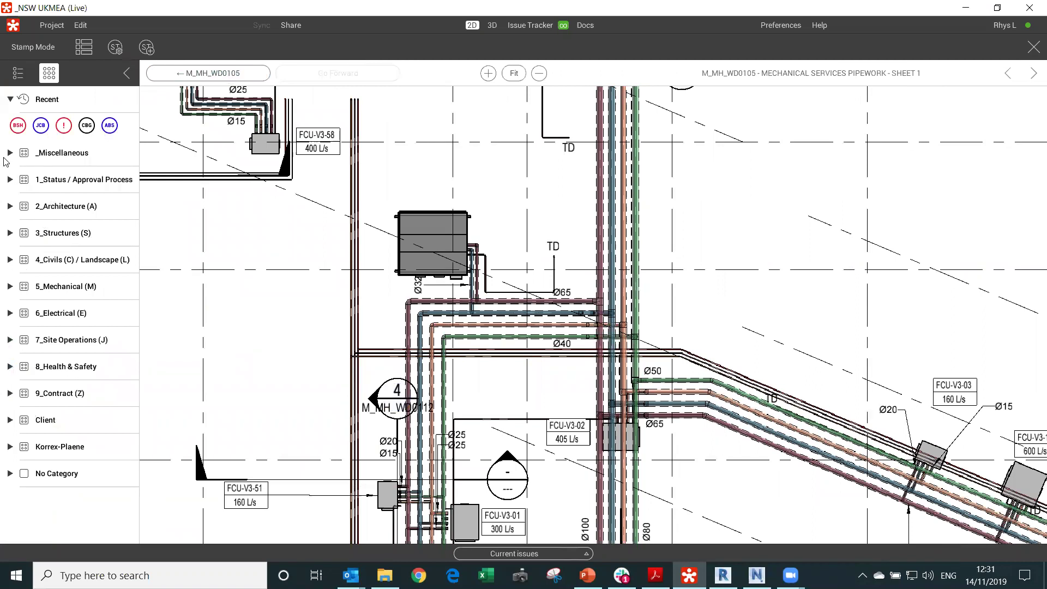
{"action": "left_click", "coordinate": [10, 153]}
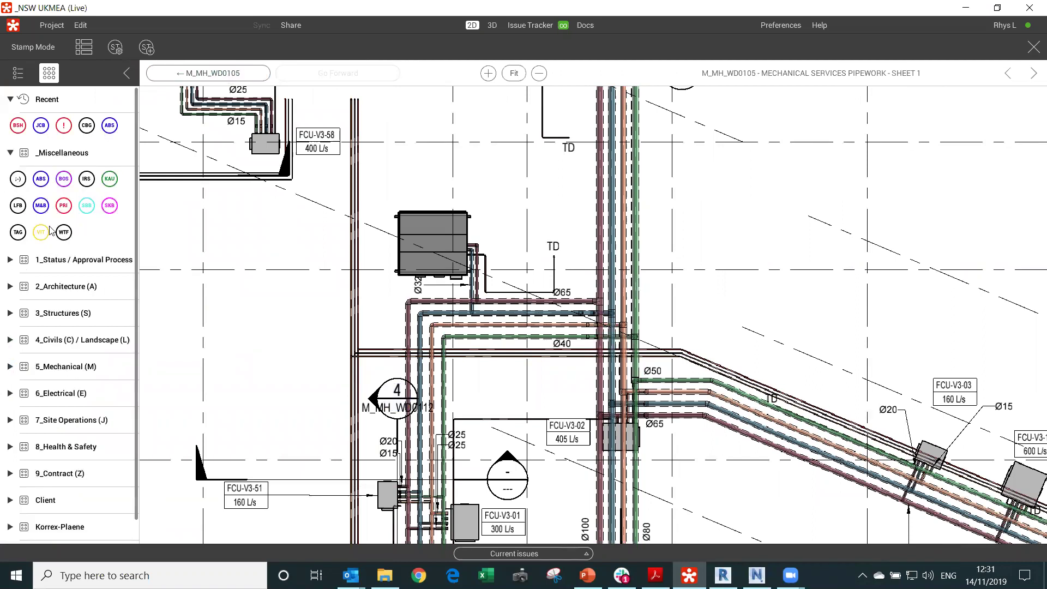
{"action": "left_click", "coordinate": [10, 260]}
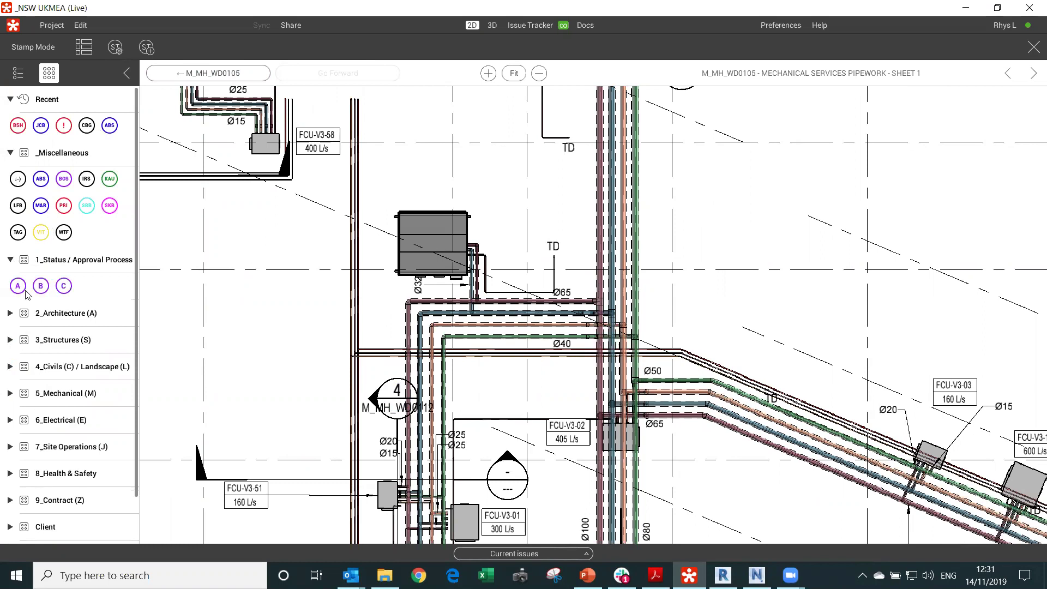
{"action": "left_click", "coordinate": [9, 313]}
{"action": "scroll", "coordinate": [33, 335], "scroll_direction": "down", "scroll_amount": 2}
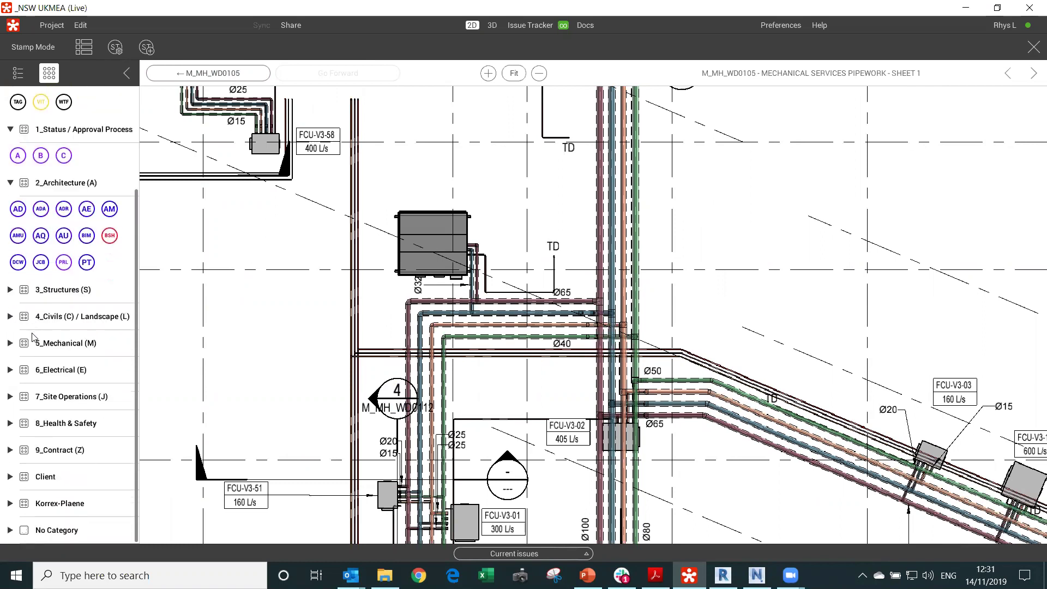
{"action": "left_click", "coordinate": [10, 504]}
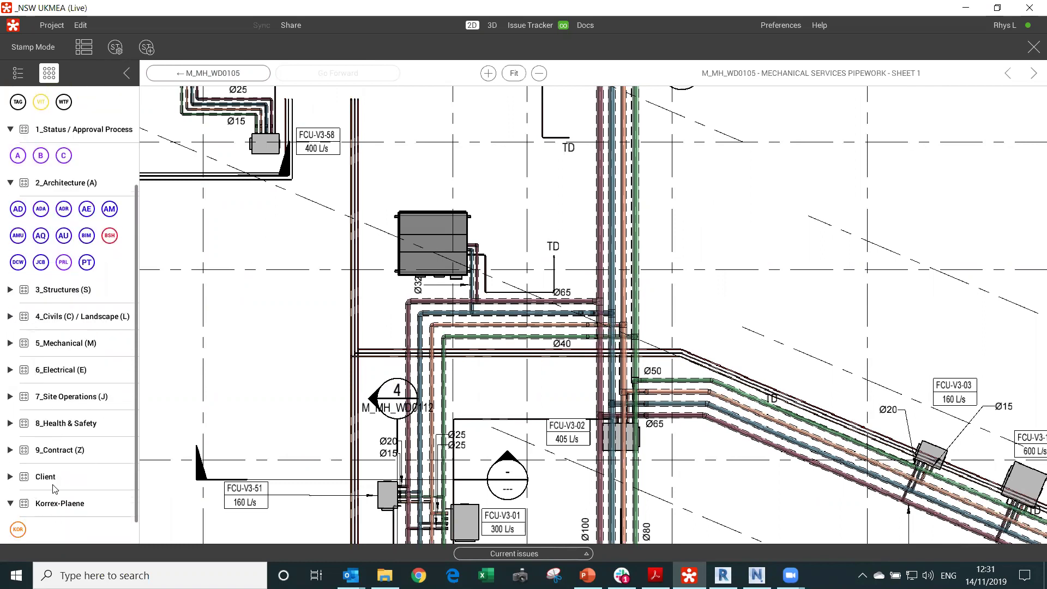
{"action": "left_click", "coordinate": [10, 450]}
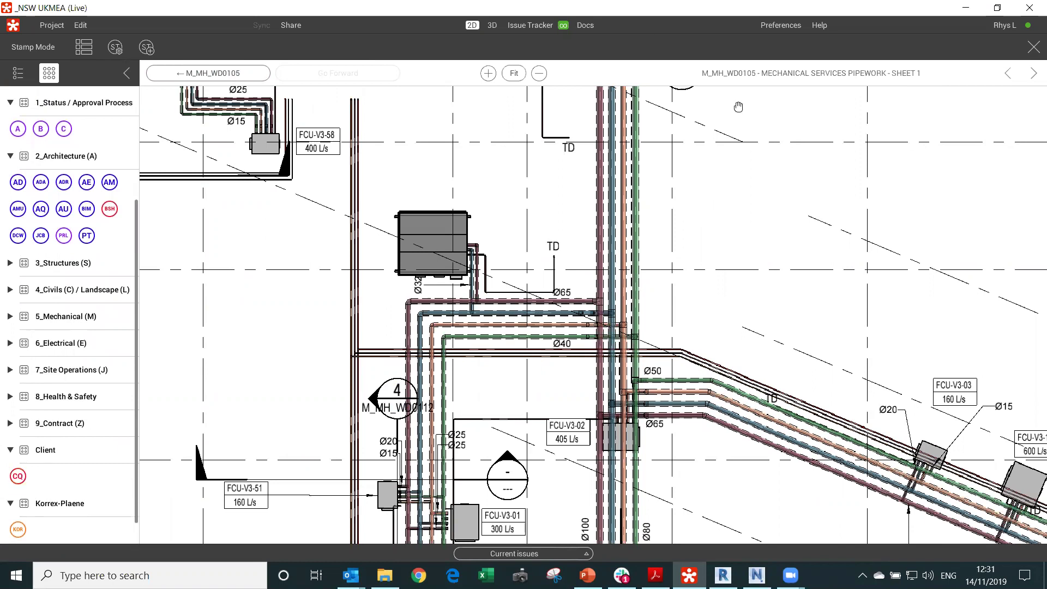
Create a stamp template with abbreviation EFW and title Webinar Defect in the 7_Site Operations (J) category.
{"action": "left_click", "coordinate": [148, 48]}
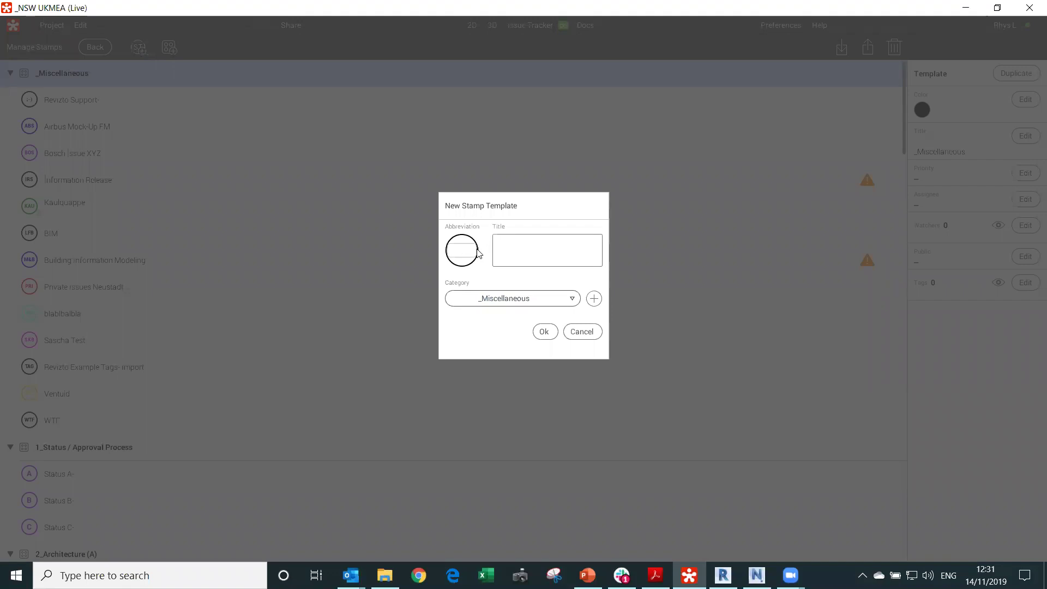
{"action": "type", "text": "EFW"}
{"action": "left_click", "coordinate": [551, 304]}
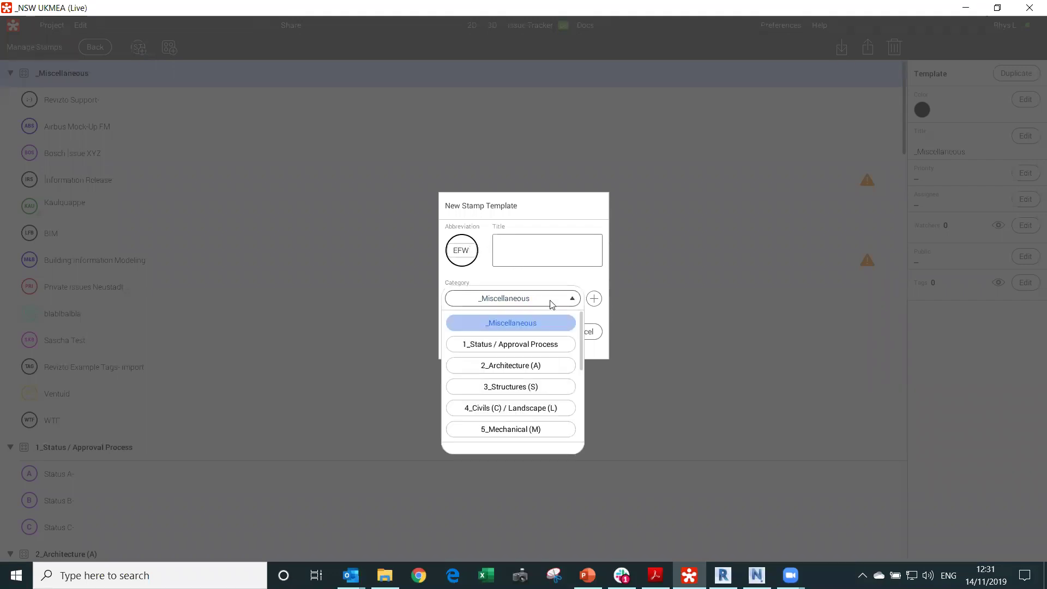
{"action": "scroll", "coordinate": [491, 376], "scroll_direction": "down", "scroll_amount": 5}
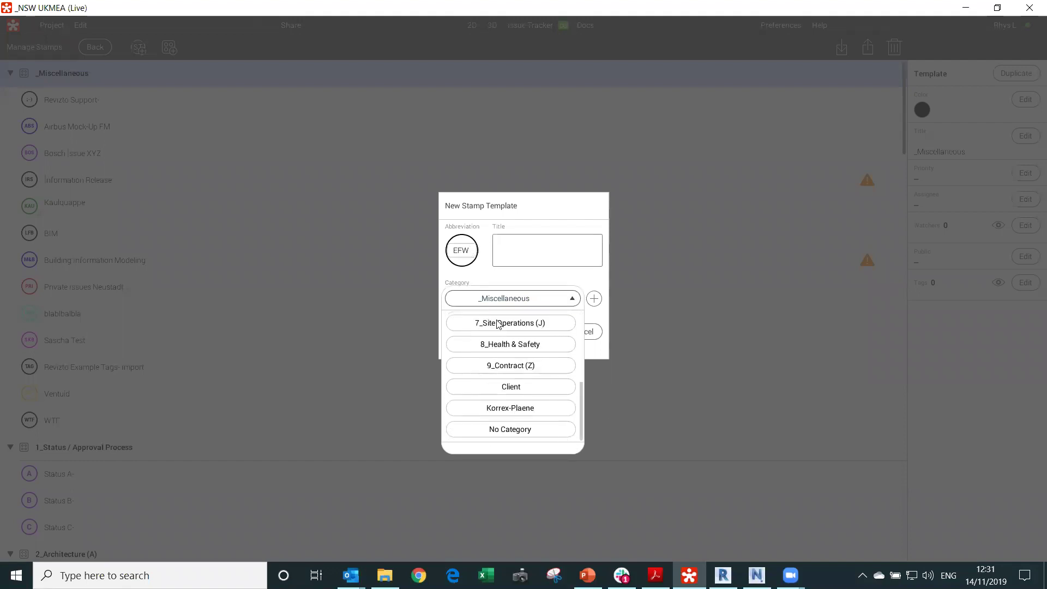
{"action": "left_click", "coordinate": [496, 324]}
{"action": "type", "text": "Webinar"}
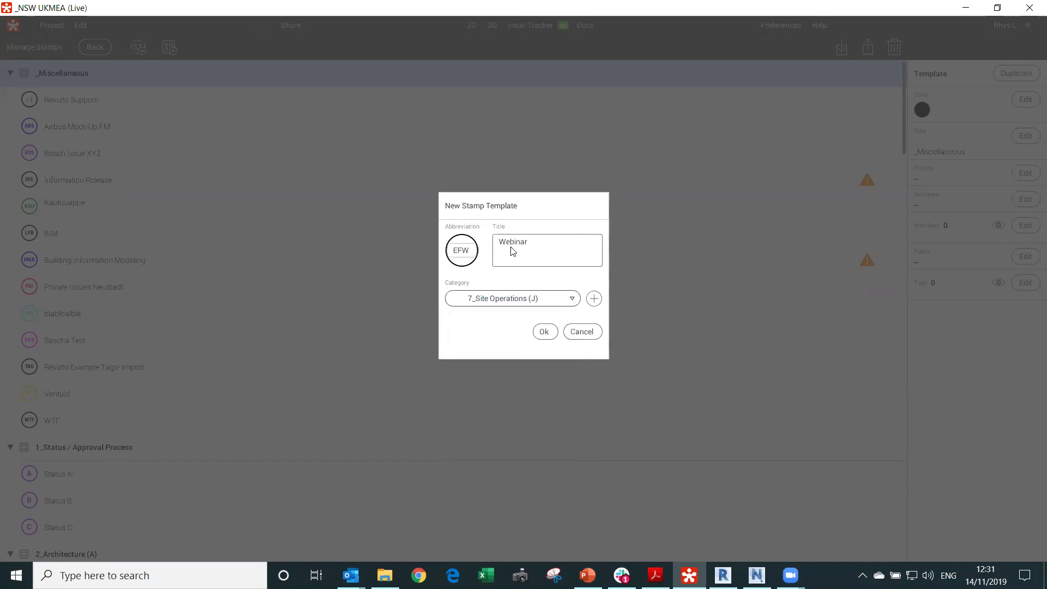
{"action": "type", "text": " Defect"}
{"action": "left_click", "coordinate": [544, 331]}
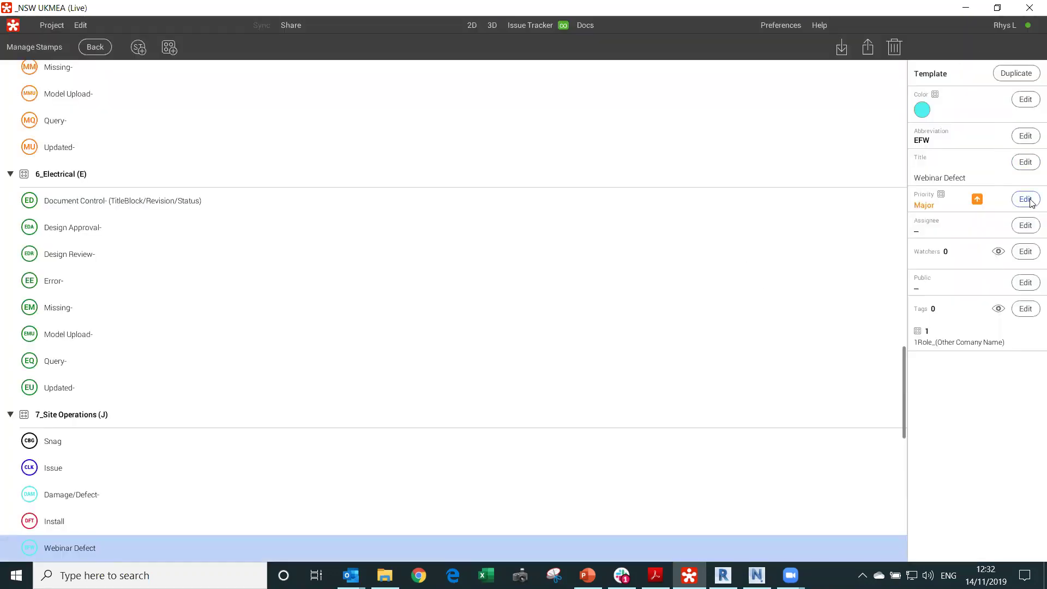
Set the Webinar Defect template's color to cyan and choose a project member as its assignee.
{"action": "left_click", "coordinate": [1026, 104]}
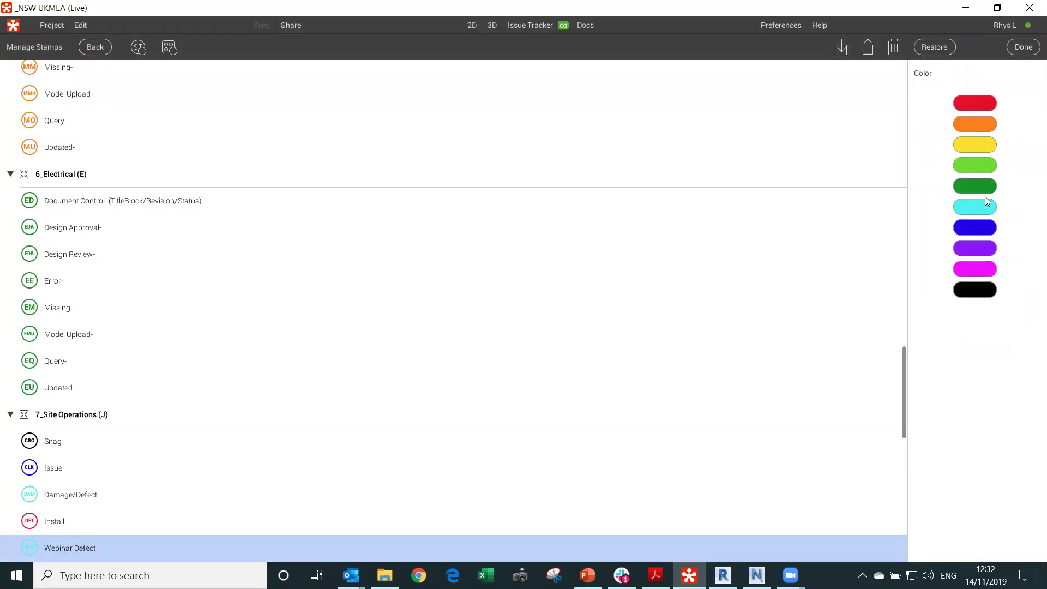
{"action": "left_click", "coordinate": [986, 203]}
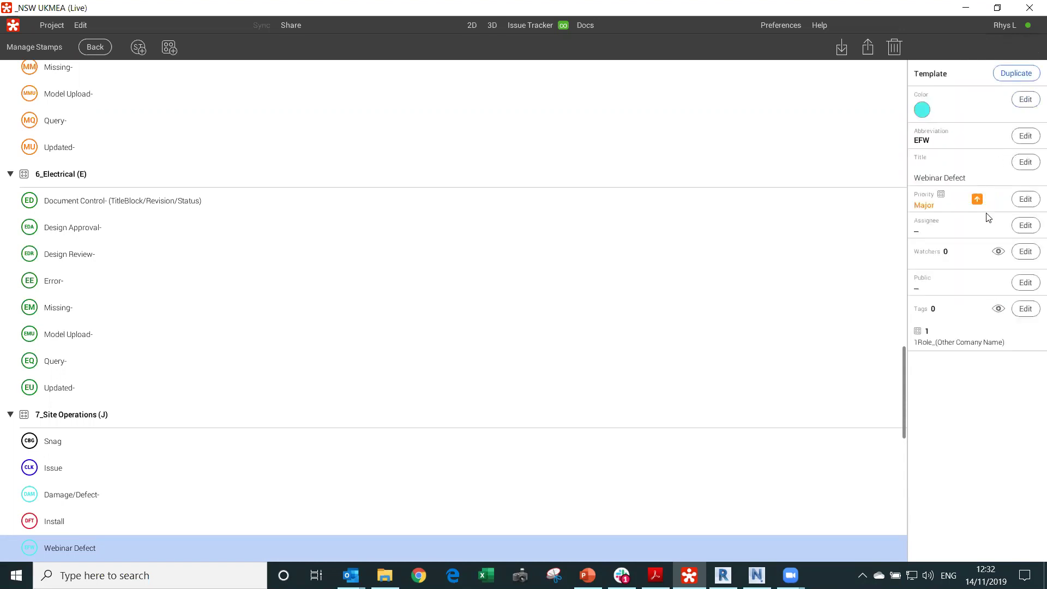
{"action": "left_click", "coordinate": [1025, 225]}
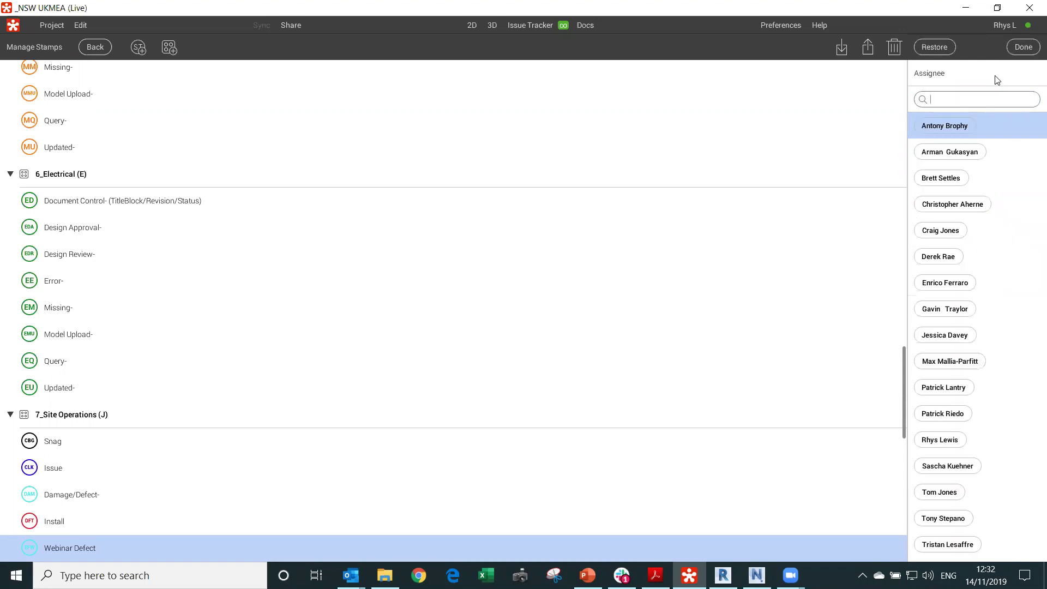
{"action": "left_click", "coordinate": [946, 496]}
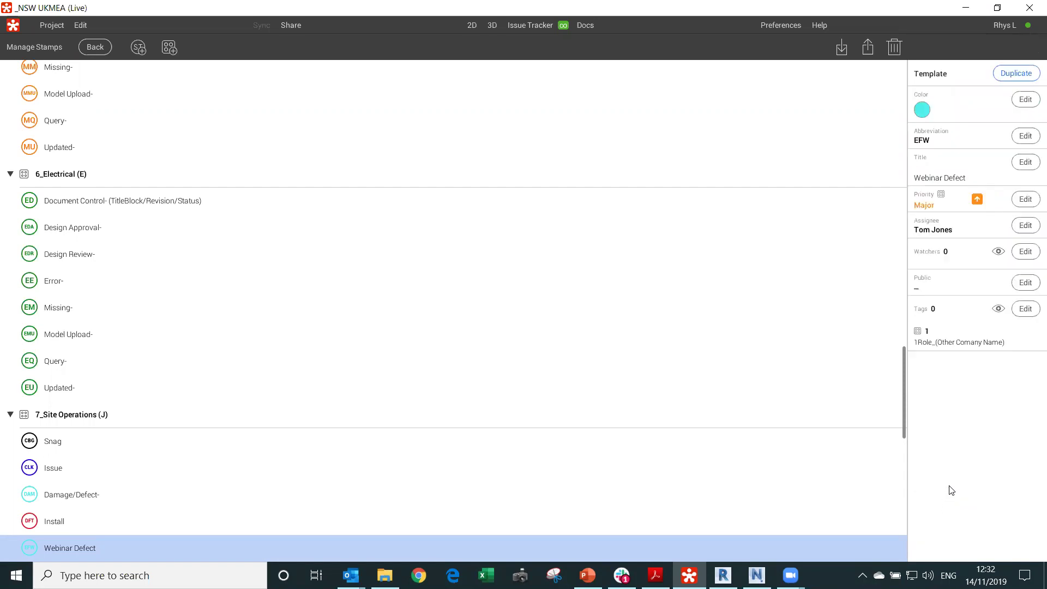
Add two project members as watchers of the Webinar Defect stamp template.
{"action": "left_click", "coordinate": [1018, 252]}
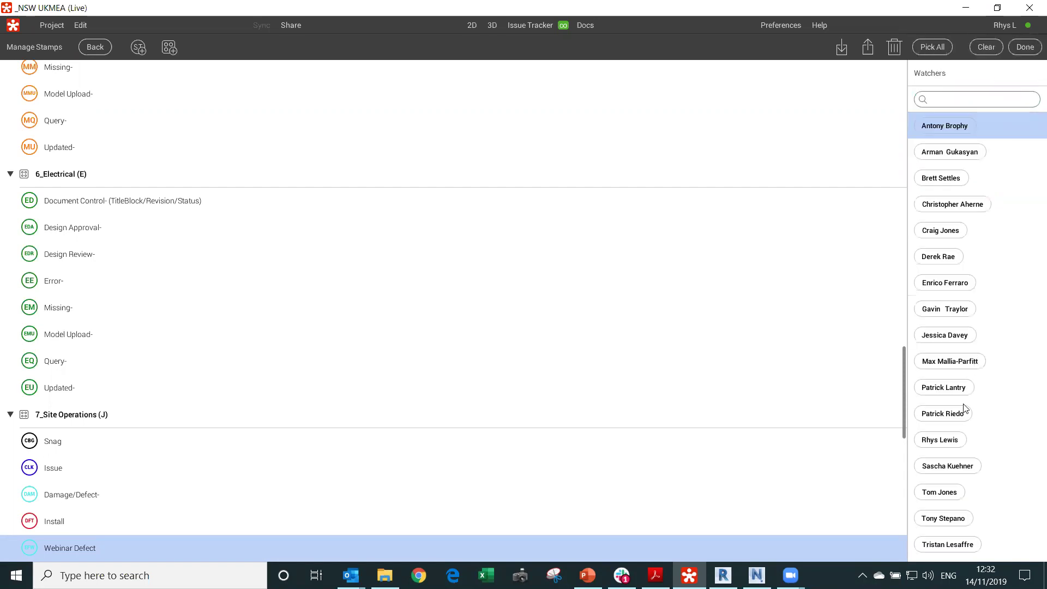
{"action": "left_click", "coordinate": [954, 544]}
{"action": "left_click", "coordinate": [964, 467]}
{"action": "left_click", "coordinate": [1025, 48]}
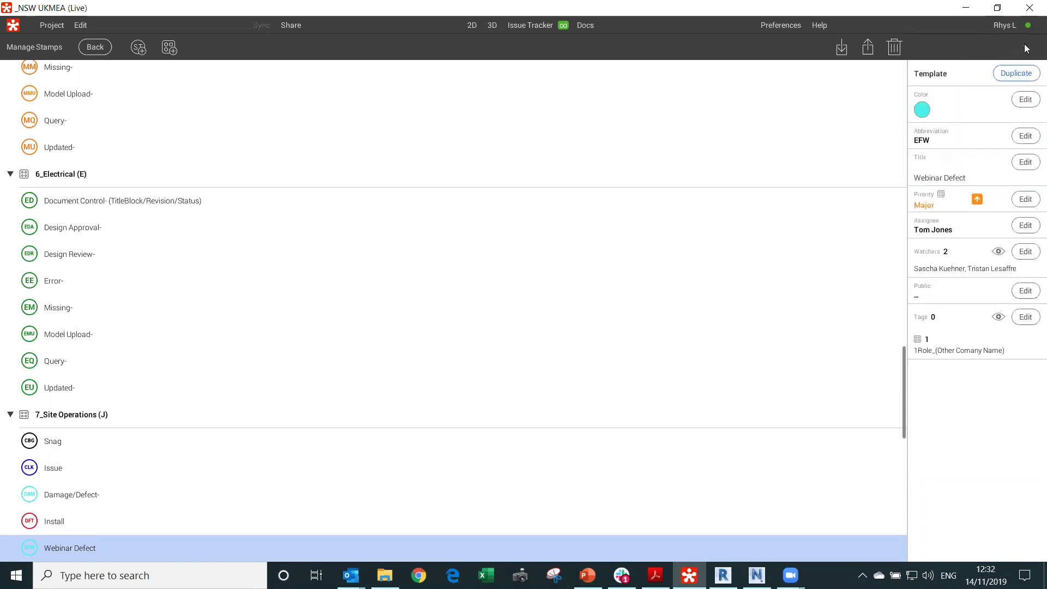
Set the Webinar Defect template's Public option to Yes and add the NNE tag.
{"action": "left_click", "coordinate": [1030, 292]}
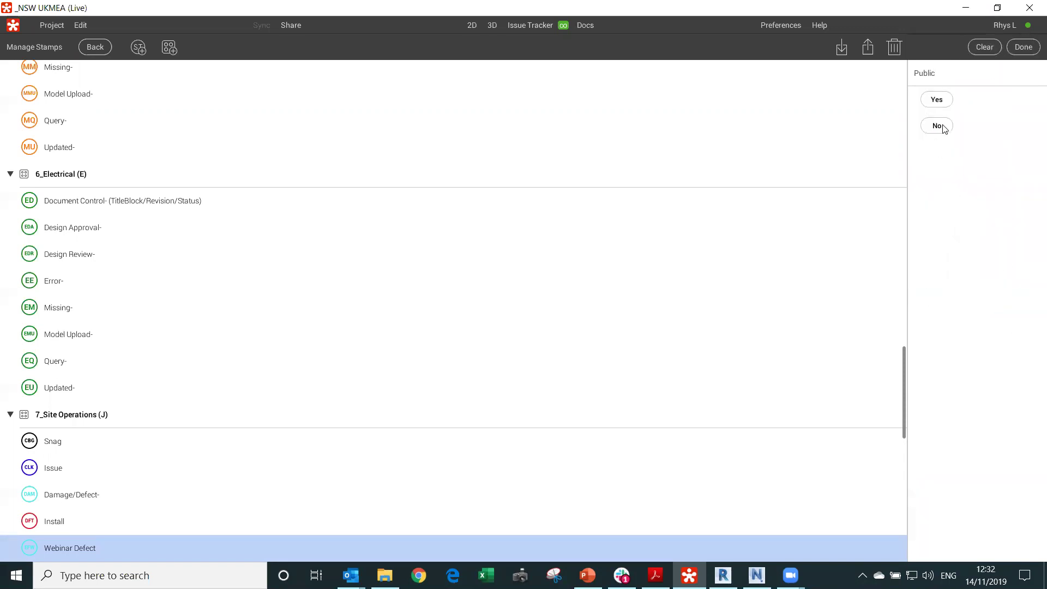
{"action": "left_click", "coordinate": [947, 98]}
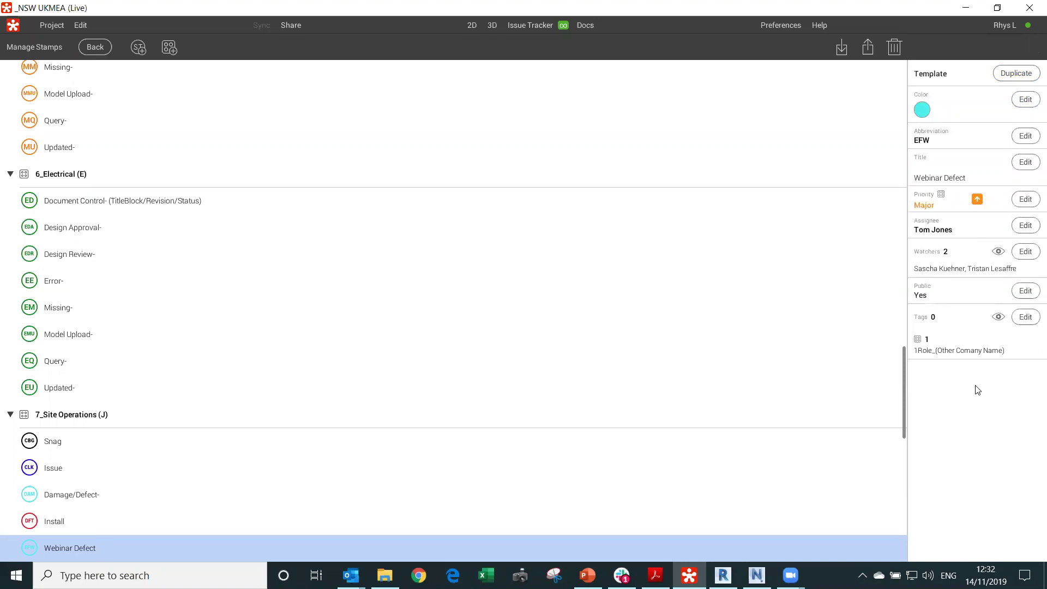
{"action": "left_click", "coordinate": [1032, 318]}
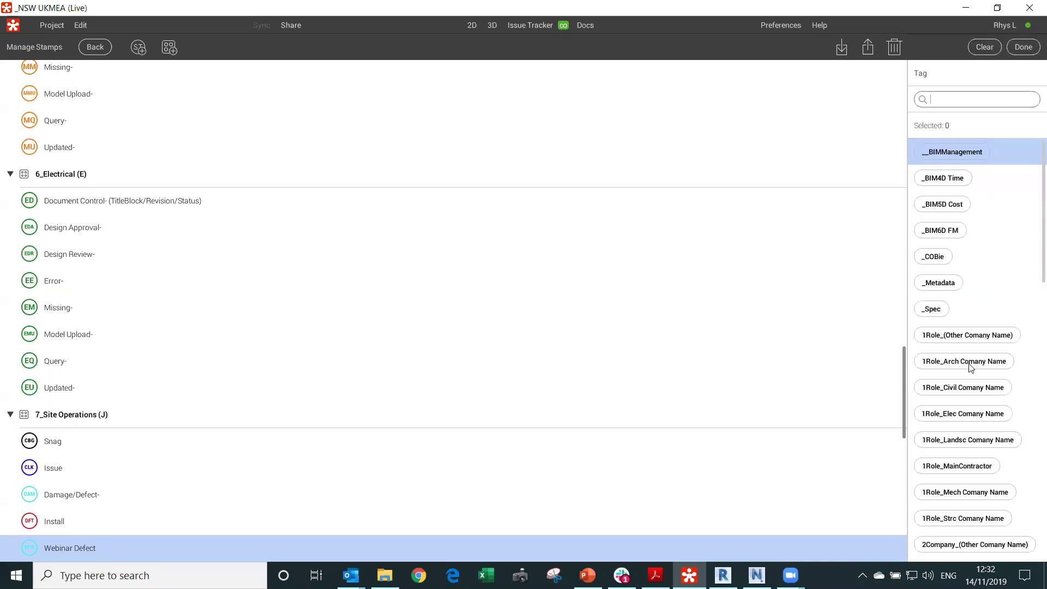
{"action": "scroll", "coordinate": [971, 370], "scroll_direction": "down", "scroll_amount": 15}
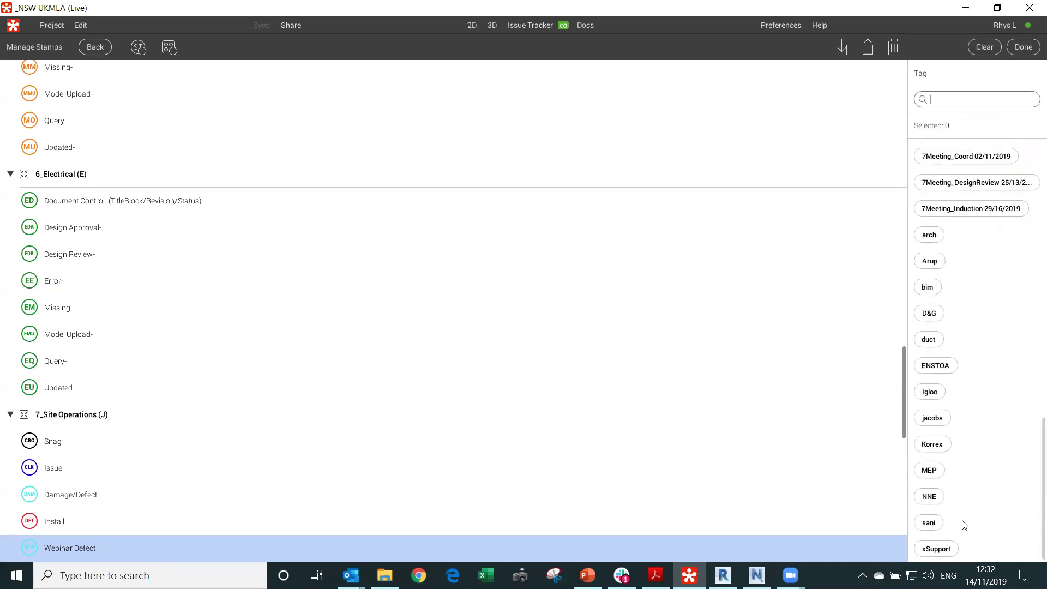
{"action": "left_click", "coordinate": [934, 495]}
{"action": "left_click", "coordinate": [1017, 47]}
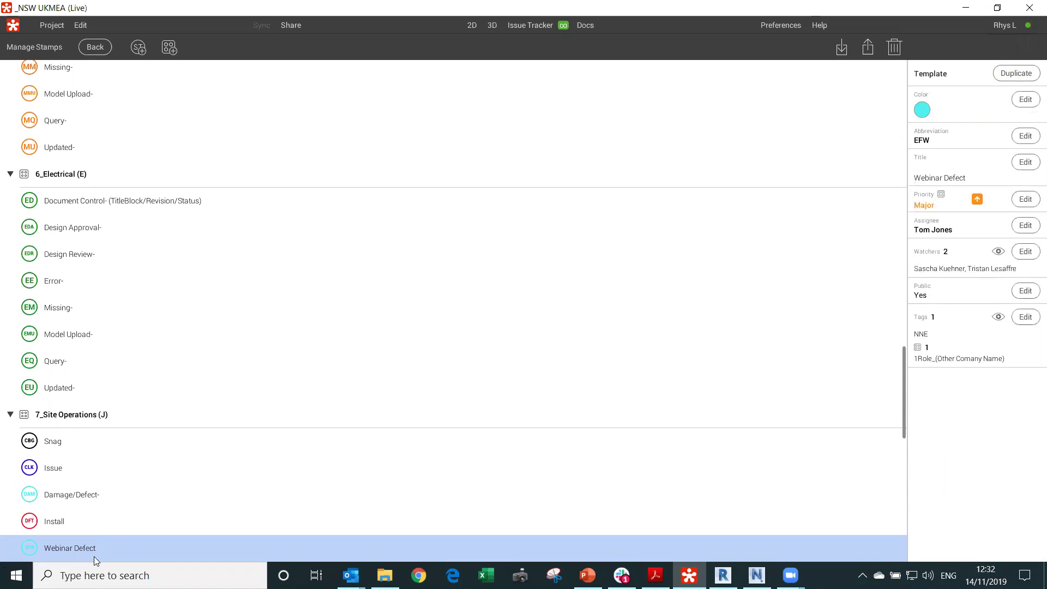
Look over the project team's access levels, return to the 2D sheet and view RFI issue 3020 in the issue tracker.
{"action": "left_click", "coordinate": [292, 24]}
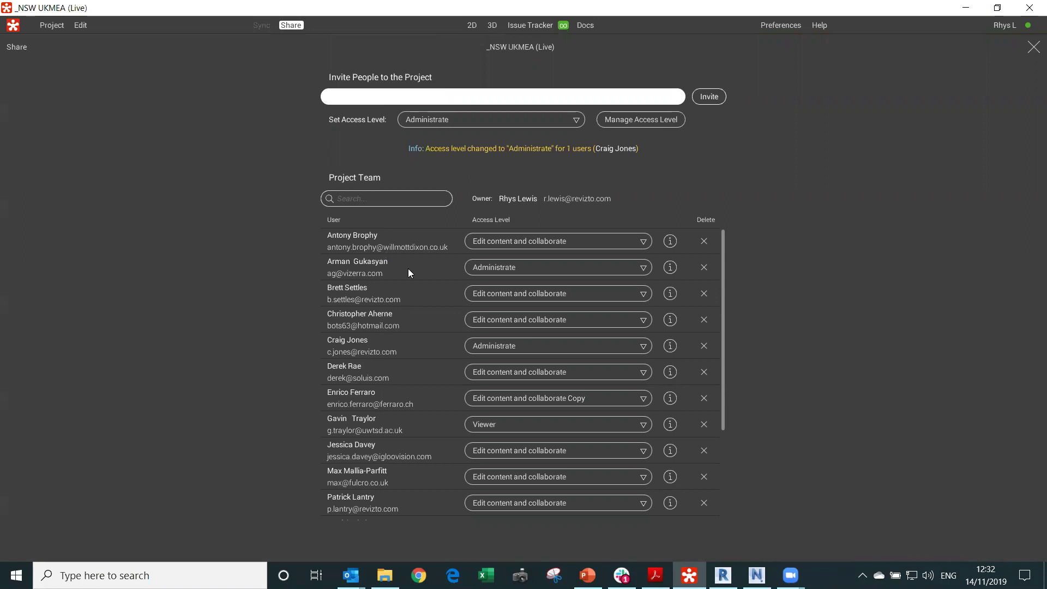
{"action": "left_click", "coordinate": [472, 26]}
{"action": "scroll", "coordinate": [582, 380], "scroll_direction": "up", "scroll_amount": 4}
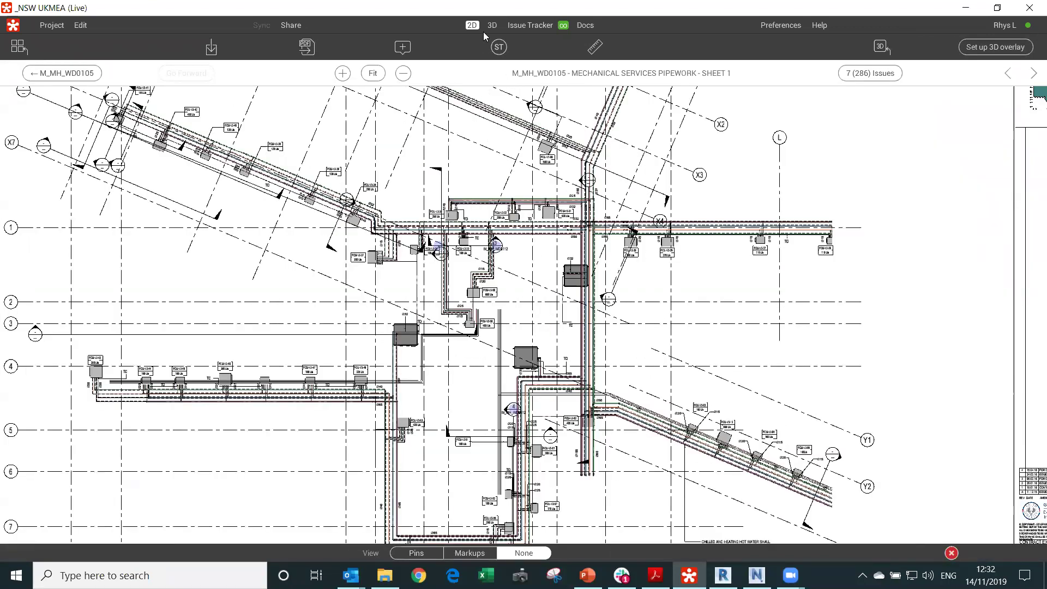
{"action": "left_click", "coordinate": [525, 25]}
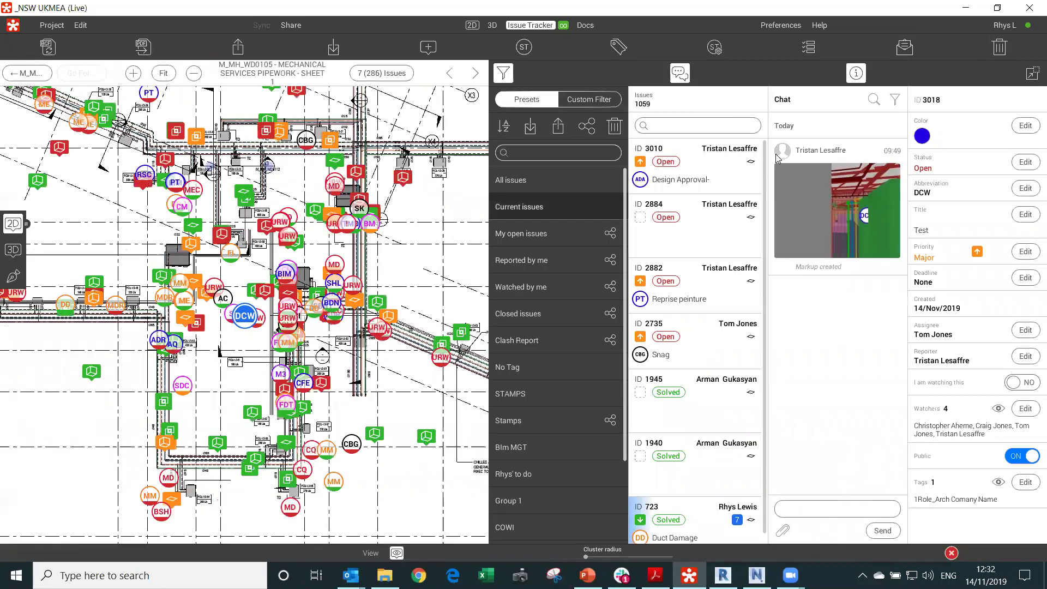
{"action": "left_click", "coordinate": [708, 167]}
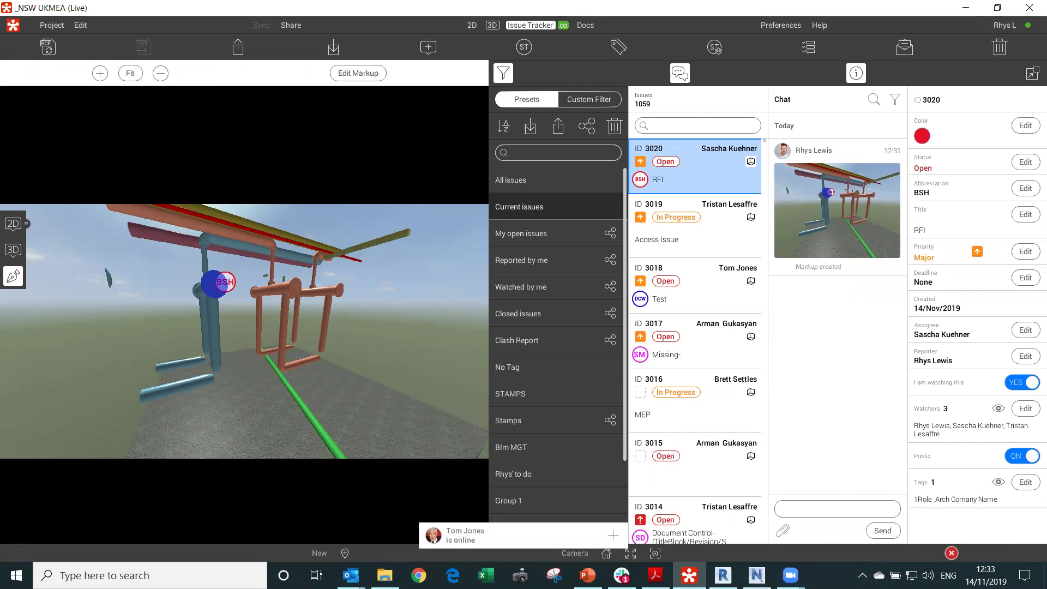
{"action": "left_click", "coordinate": [824, 540]}
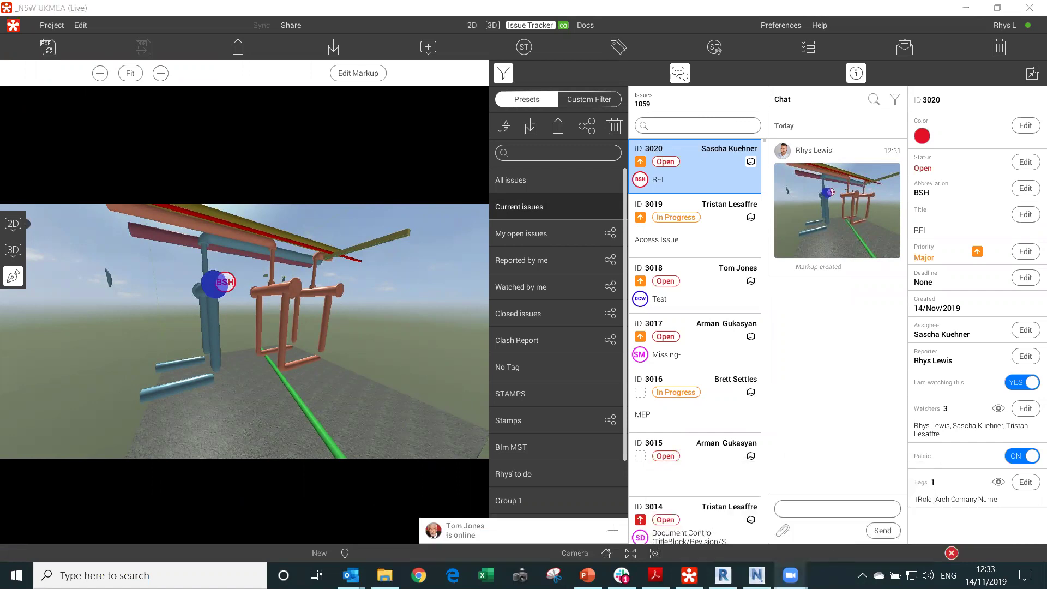
{"action": "mouse_move", "coordinate": [791, 576]}
{"action": "left_click", "coordinate": [783, 544]}
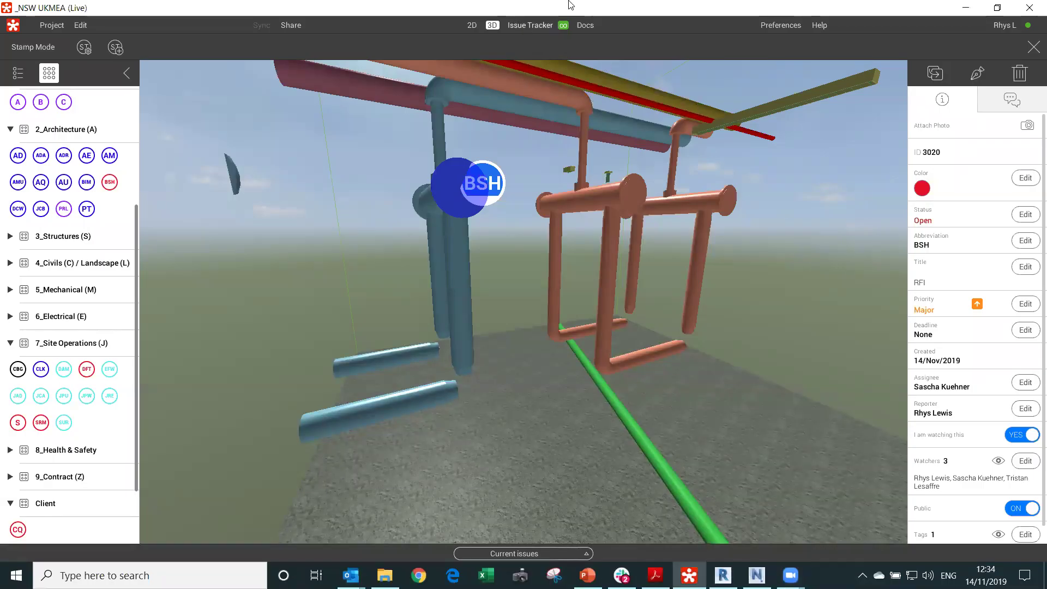
Review the Install (3022), Webinar Defect (3021) and RFI (3020) issues in the issue tracker, ending on Install.
{"action": "left_click", "coordinate": [532, 25]}
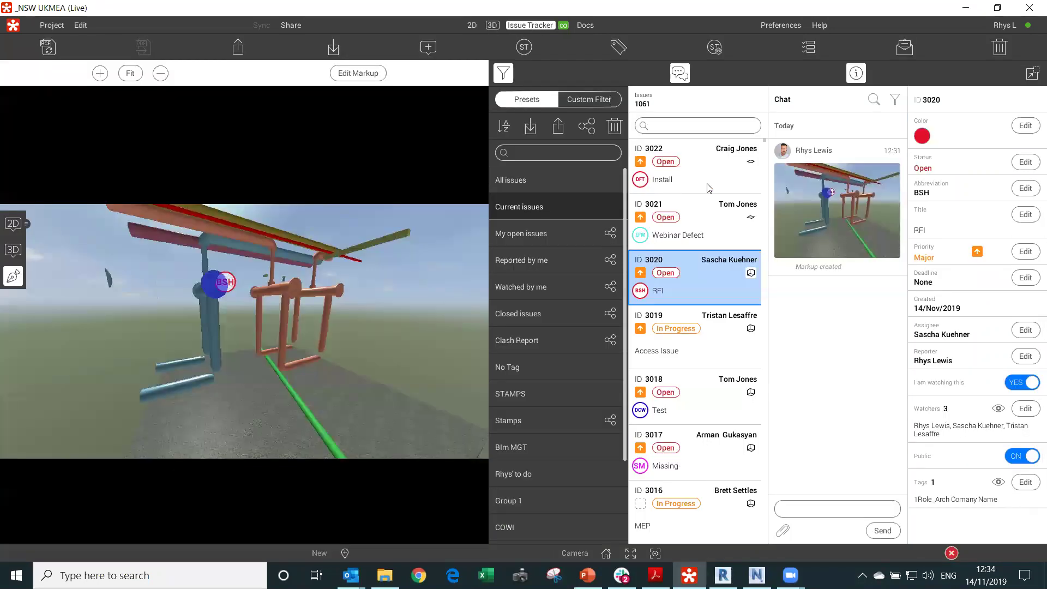
{"action": "left_click", "coordinate": [726, 171]}
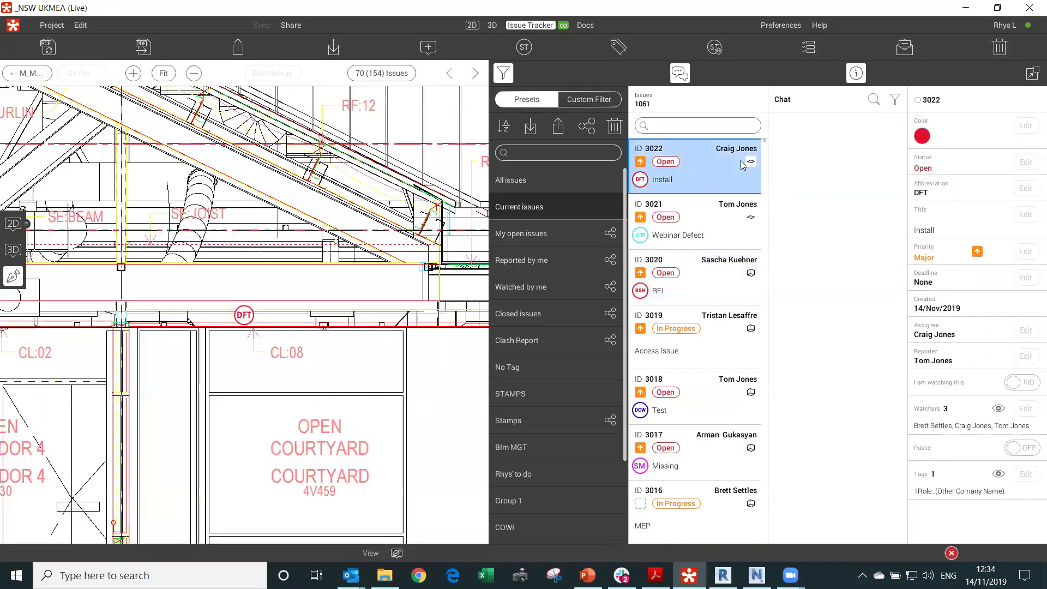
{"action": "left_click", "coordinate": [712, 233]}
{"action": "left_click", "coordinate": [698, 166]}
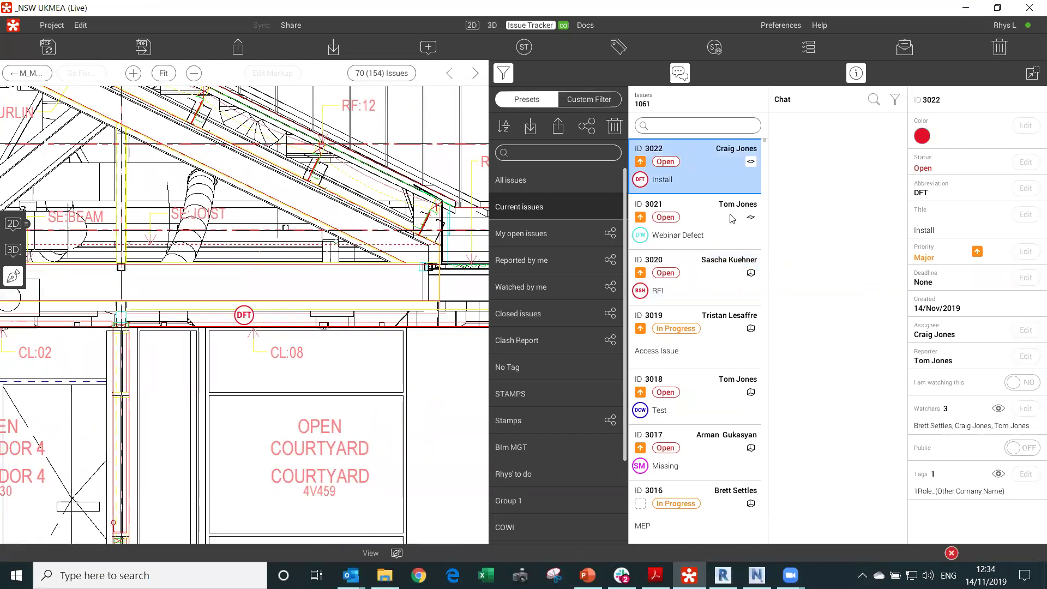
{"action": "left_click", "coordinate": [703, 225]}
{"action": "left_click", "coordinate": [714, 273]}
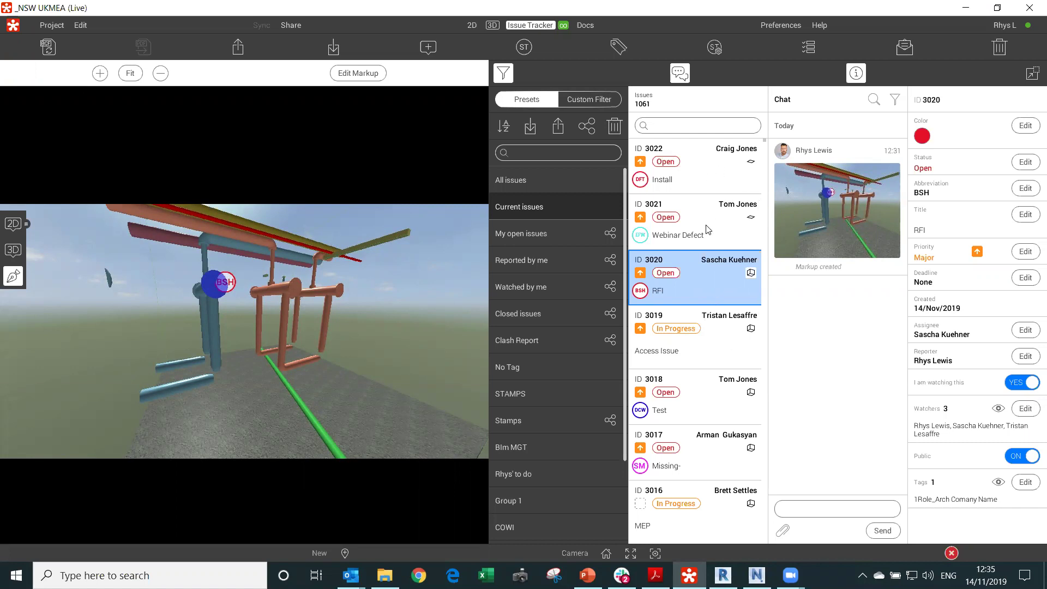
{"action": "left_click", "coordinate": [707, 172]}
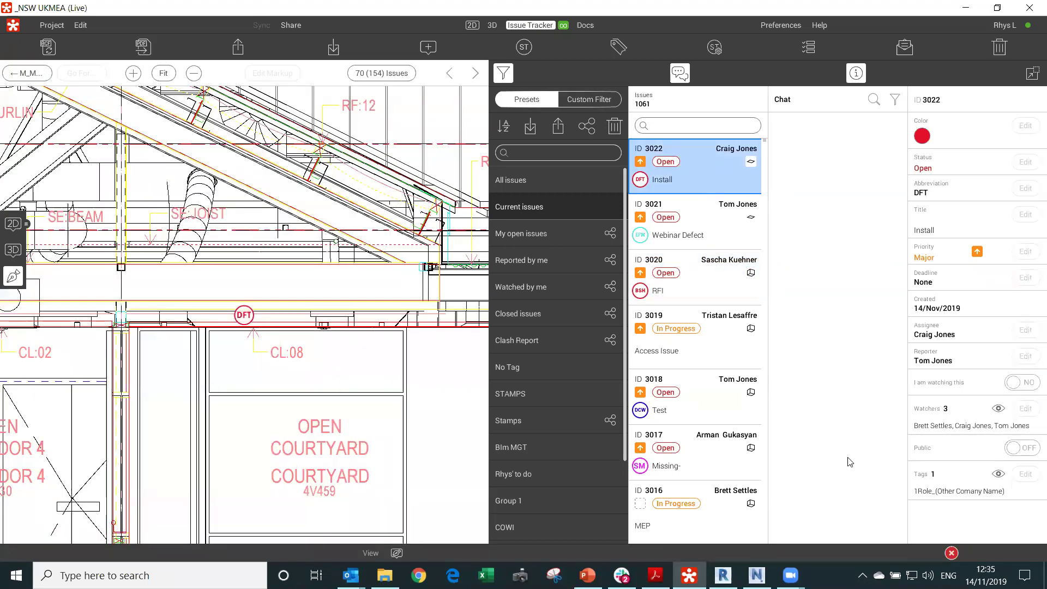
View the Install issue's DFT stamp in the 3D model and return to its location on the 2D section sheet.
{"action": "left_click", "coordinate": [15, 251]}
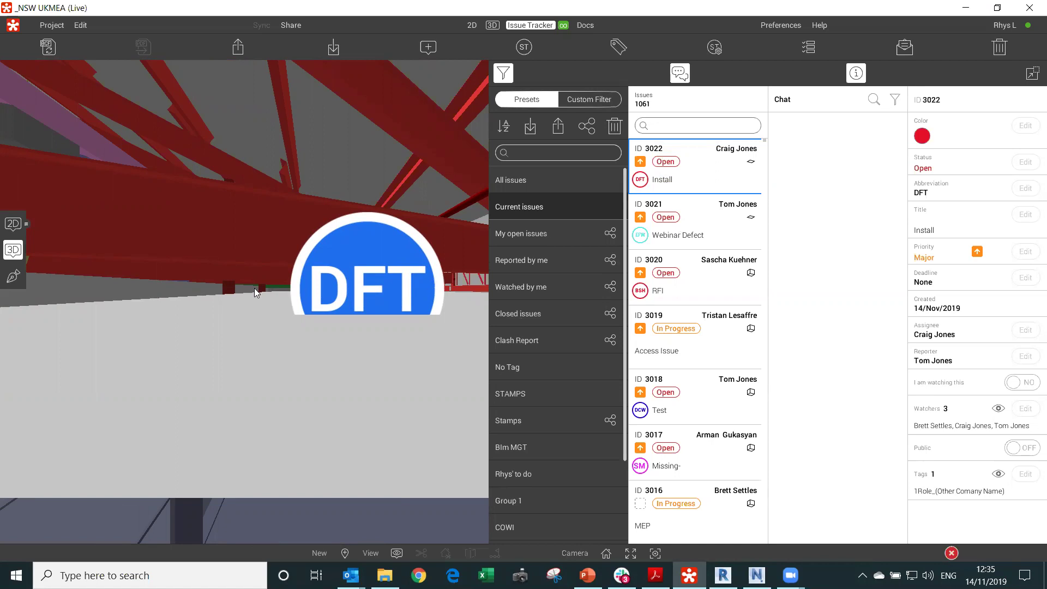
{"action": "left_click", "coordinate": [12, 277]}
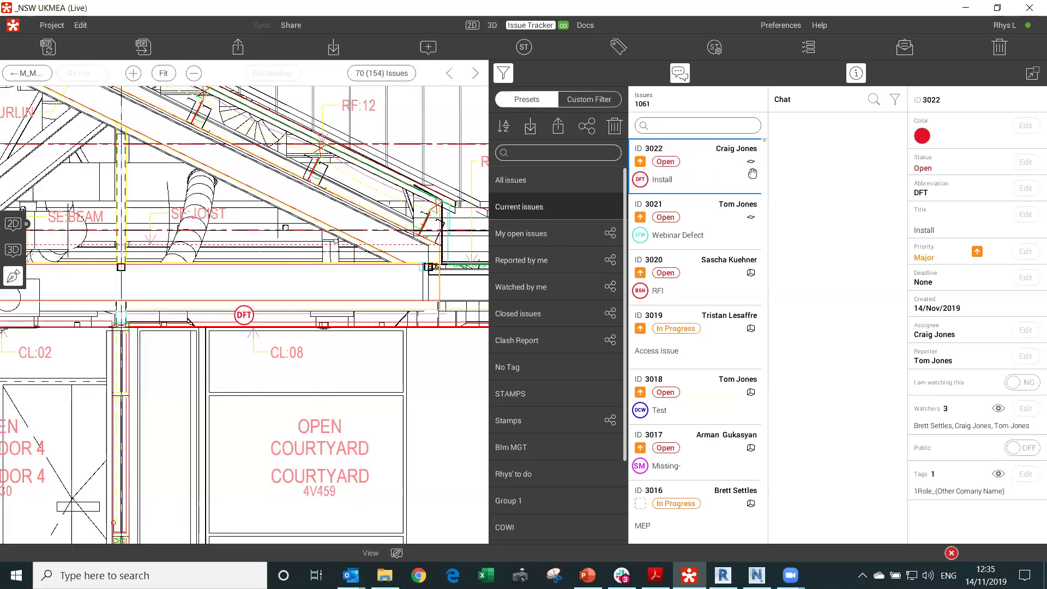
{"action": "left_click", "coordinate": [709, 167]}
{"action": "mouse_move", "coordinate": [257, 351]}
{"action": "left_mouse_down"}
{"action": "mouse_move", "coordinate": [290, 344]}
{"action": "mouse_move", "coordinate": [252, 321]}
{"action": "left_mouse_up"}
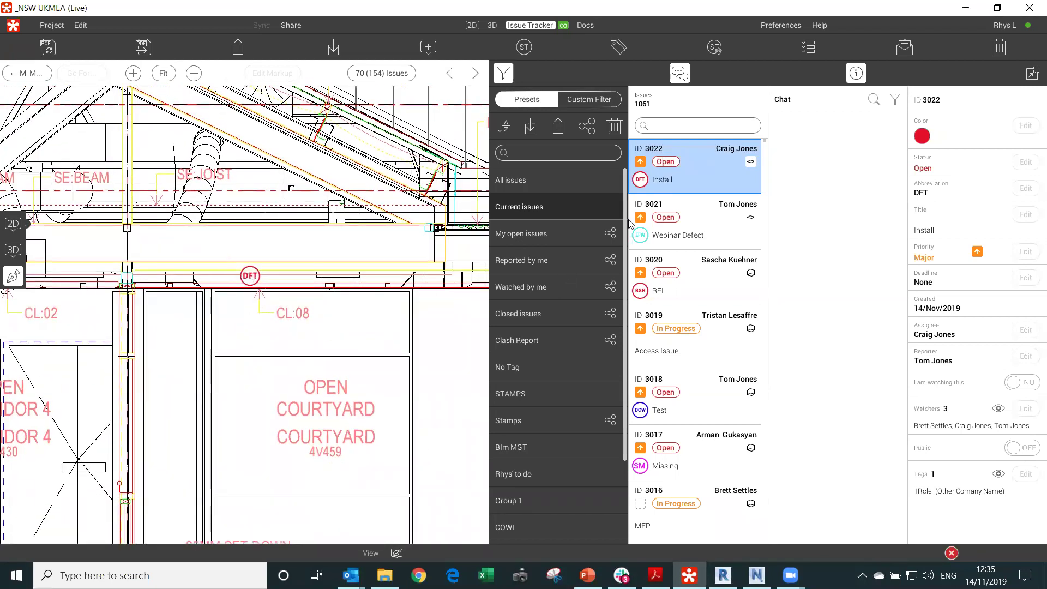
{"action": "left_click", "coordinate": [708, 167]}
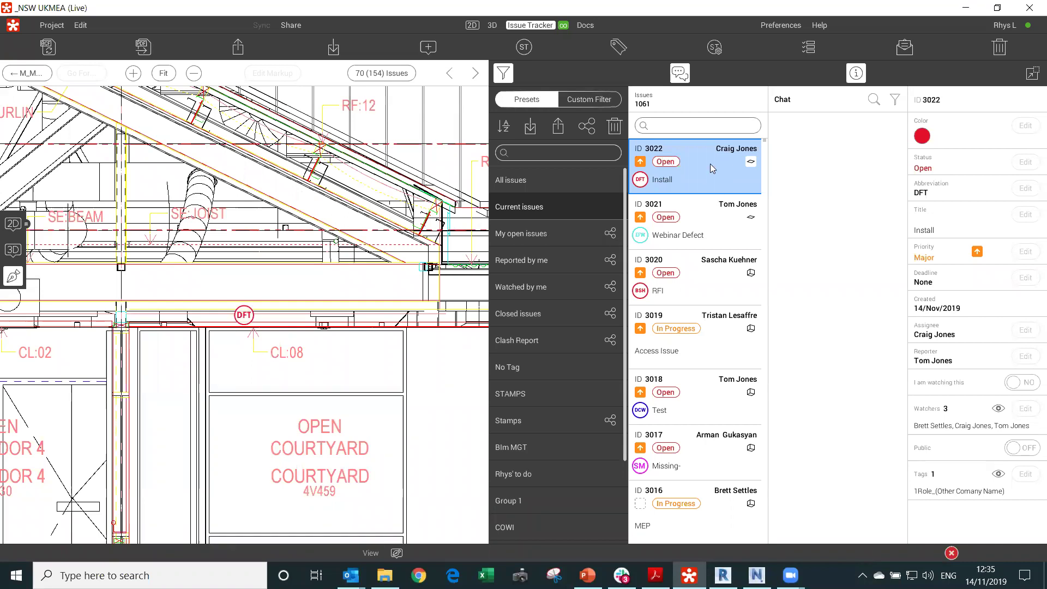
Switch between Revit's A300 - GA SECTIONS 1 sheet and Revizto to compare the section around the Install issue's DFT stamp.
{"action": "left_click", "coordinate": [722, 575]}
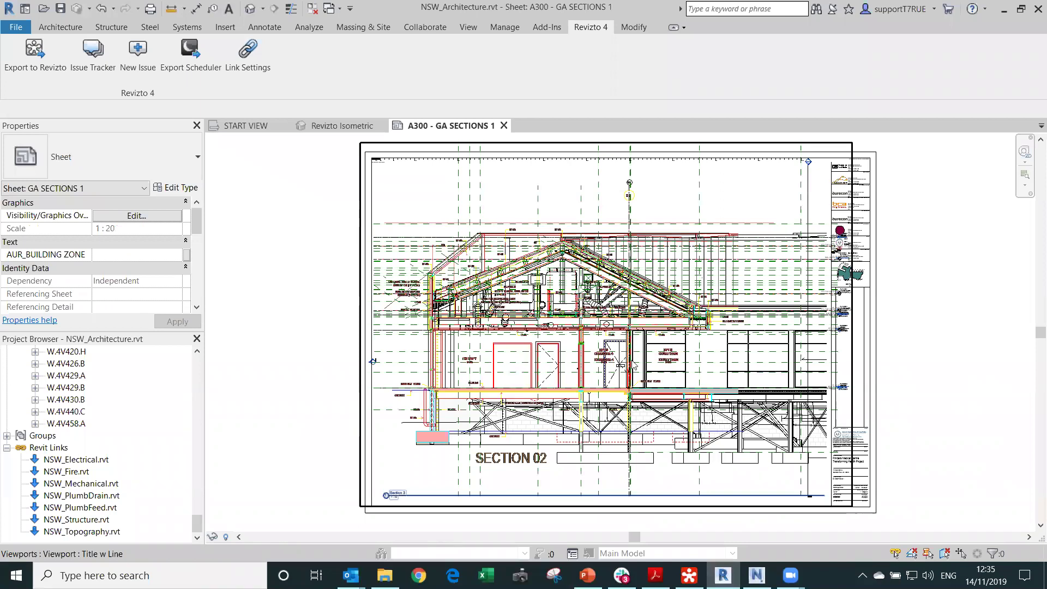
{"action": "key", "text": "alt+Tab"}
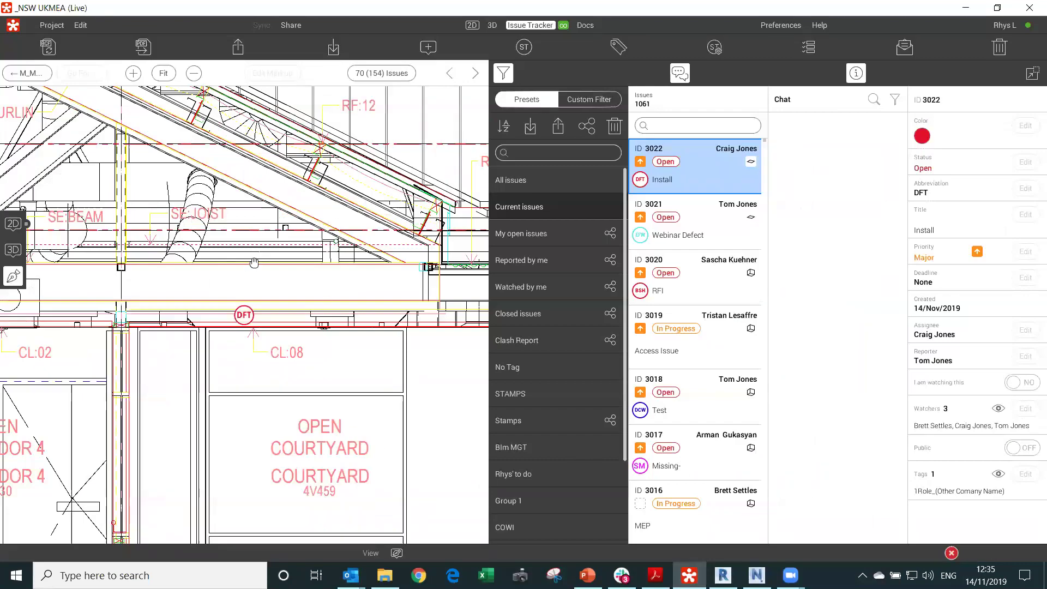
{"action": "scroll", "coordinate": [254, 263], "scroll_direction": "down", "scroll_amount": 3}
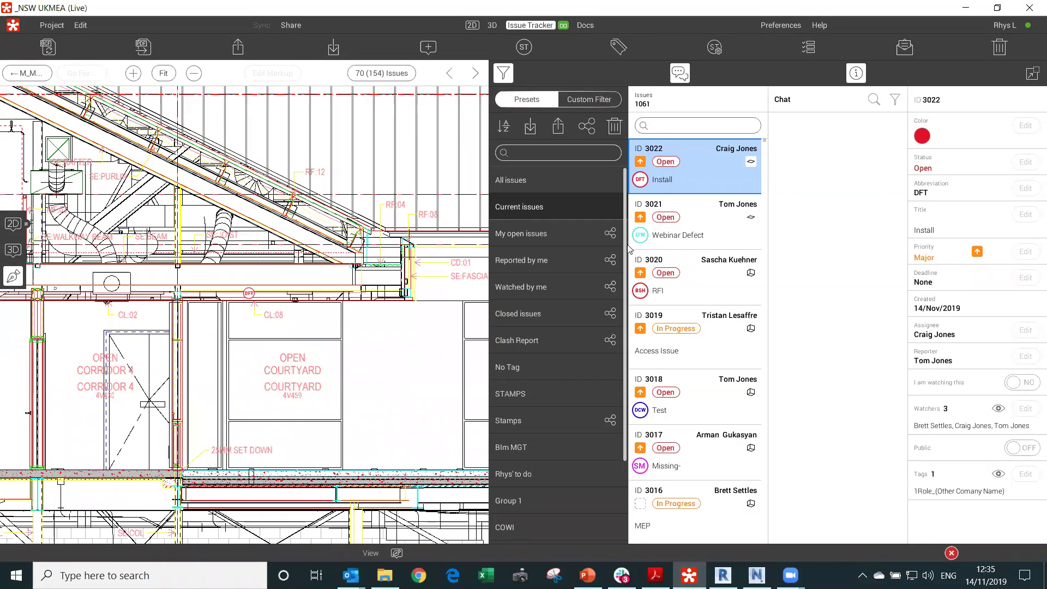
{"action": "left_click", "coordinate": [723, 575]}
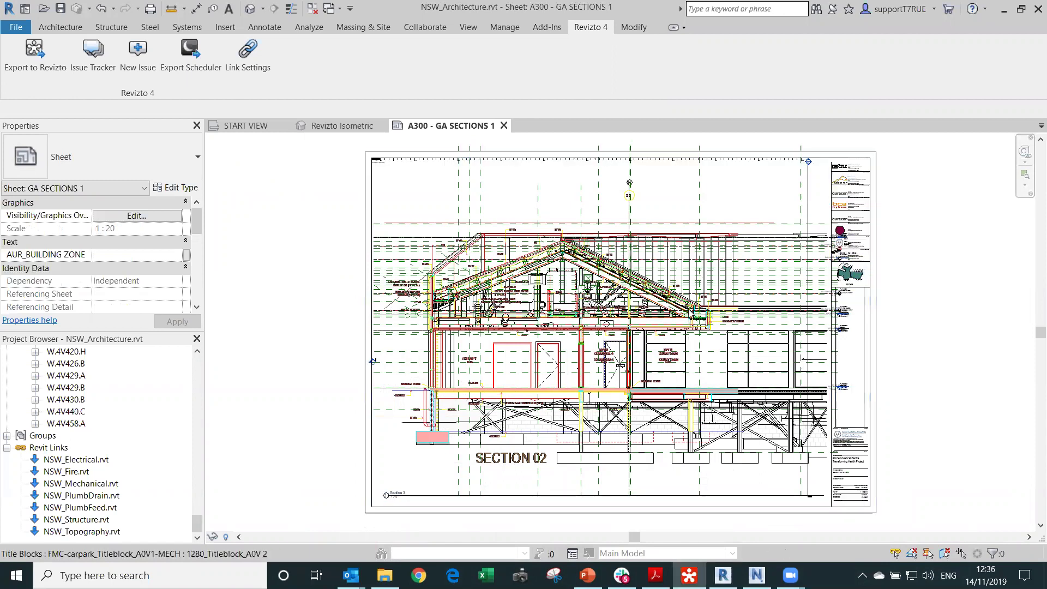
{"action": "key", "text": "alt+Tab"}
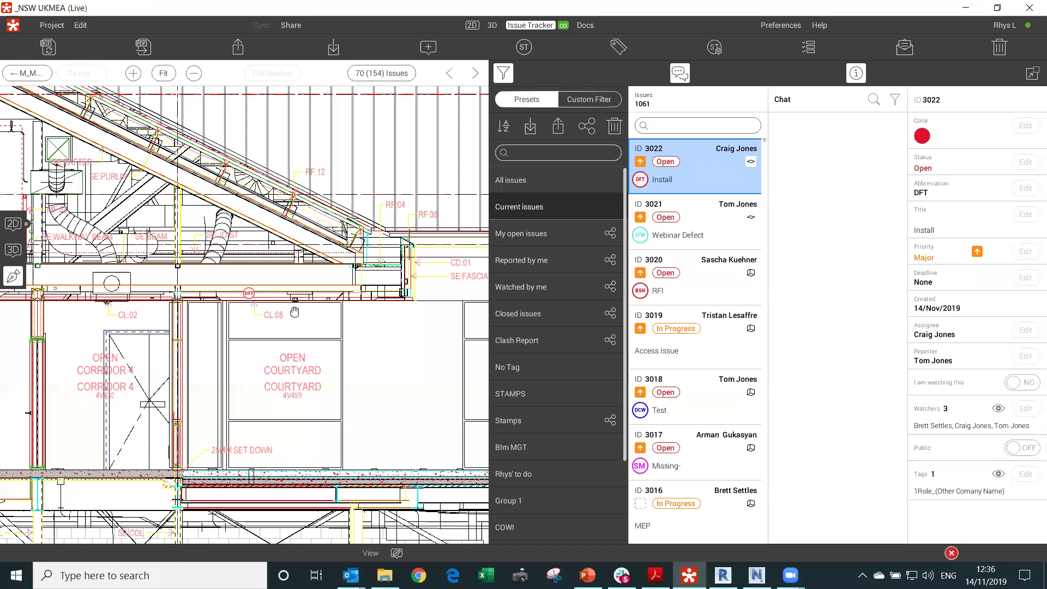
{"action": "left_click_drag", "start_coordinate": [299, 312], "coordinate": [269, 303]}
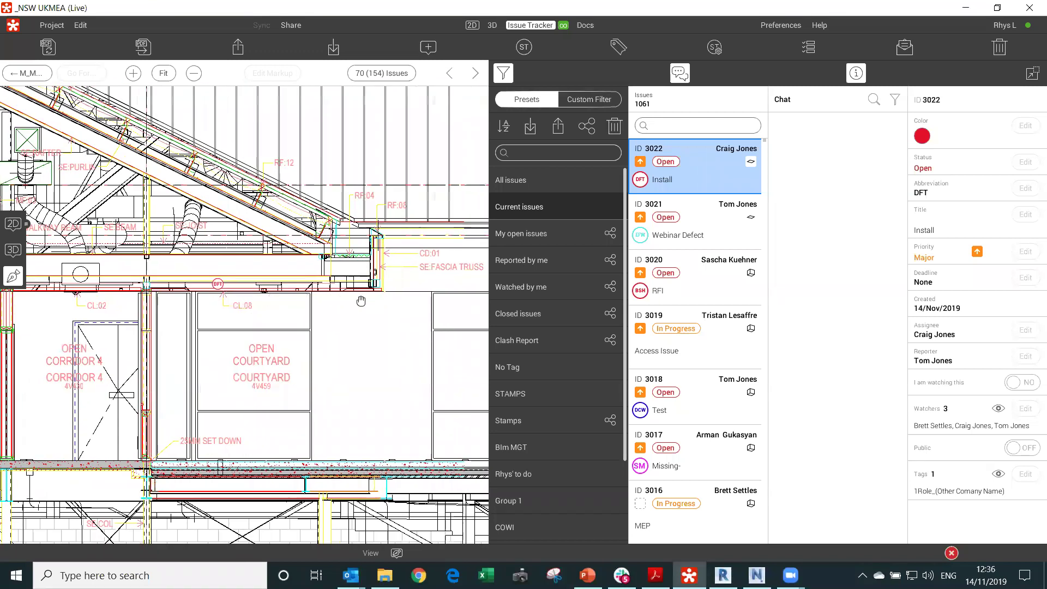
{"action": "scroll", "coordinate": [232, 297], "scroll_direction": "up", "scroll_amount": 5}
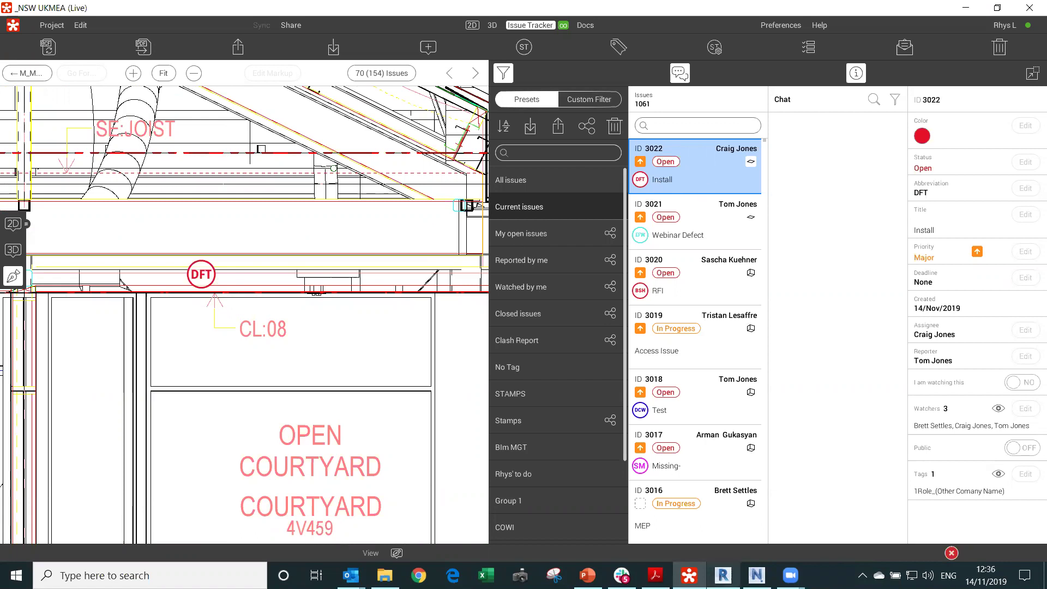
{"action": "left_click", "coordinate": [723, 575]}
{"action": "scroll", "coordinate": [652, 286], "scroll_direction": "up", "scroll_amount": 2}
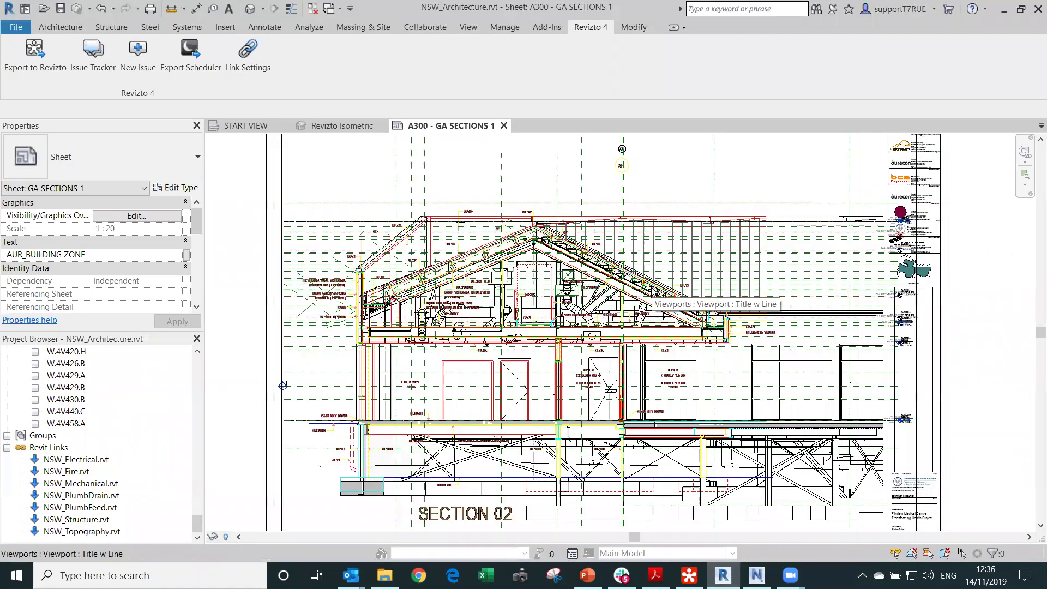
{"action": "left_click", "coordinate": [690, 576]}
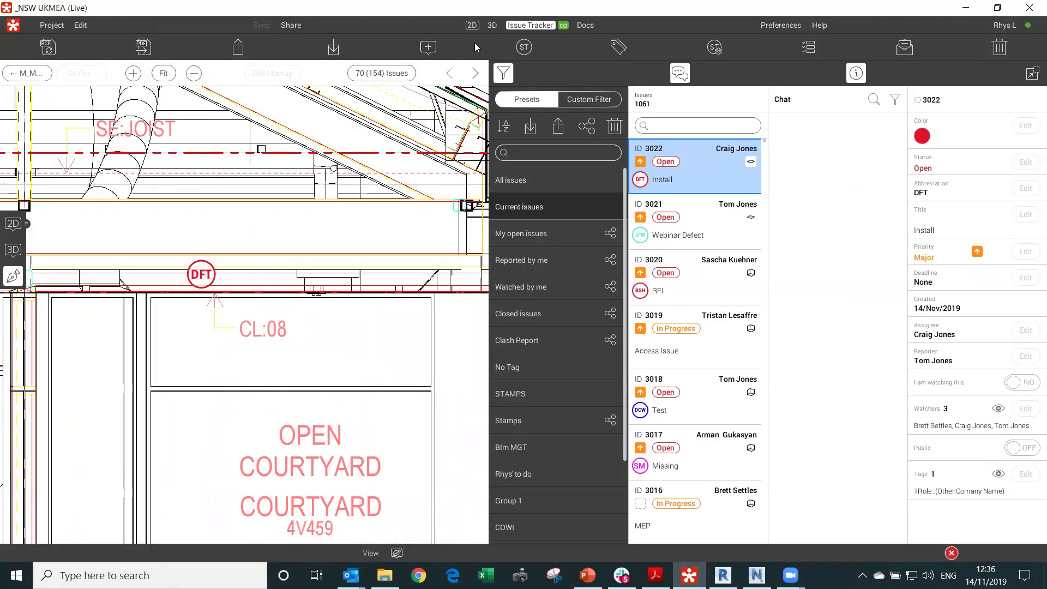
Place an SRM stamp from 7_Site Operations (J) on the A300 section sheet, just below the ceiling line between the DFT and ADR stamps.
{"action": "left_click", "coordinate": [525, 47]}
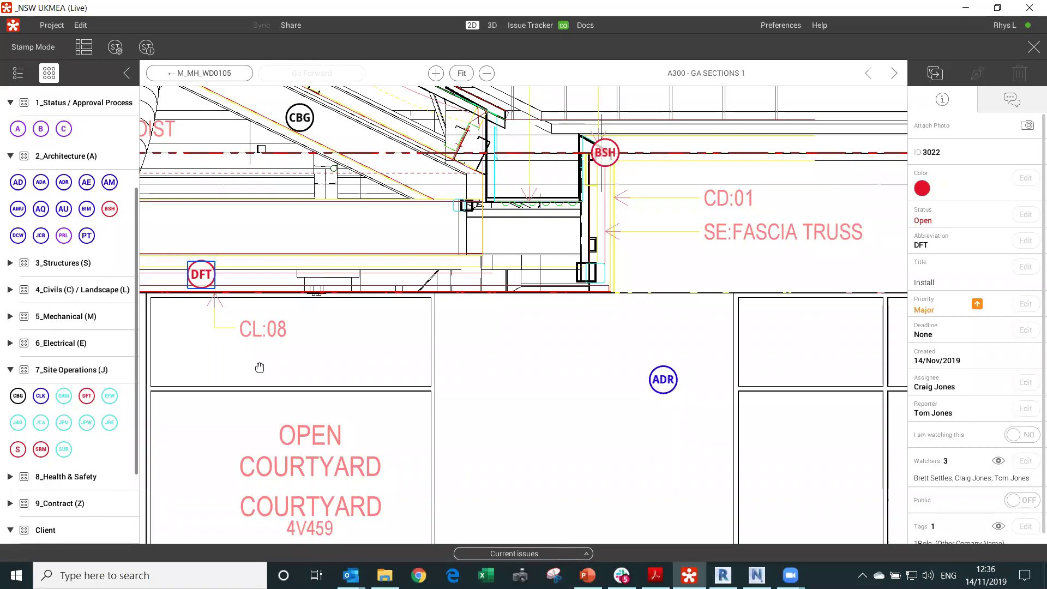
{"action": "left_click", "coordinate": [41, 448]}
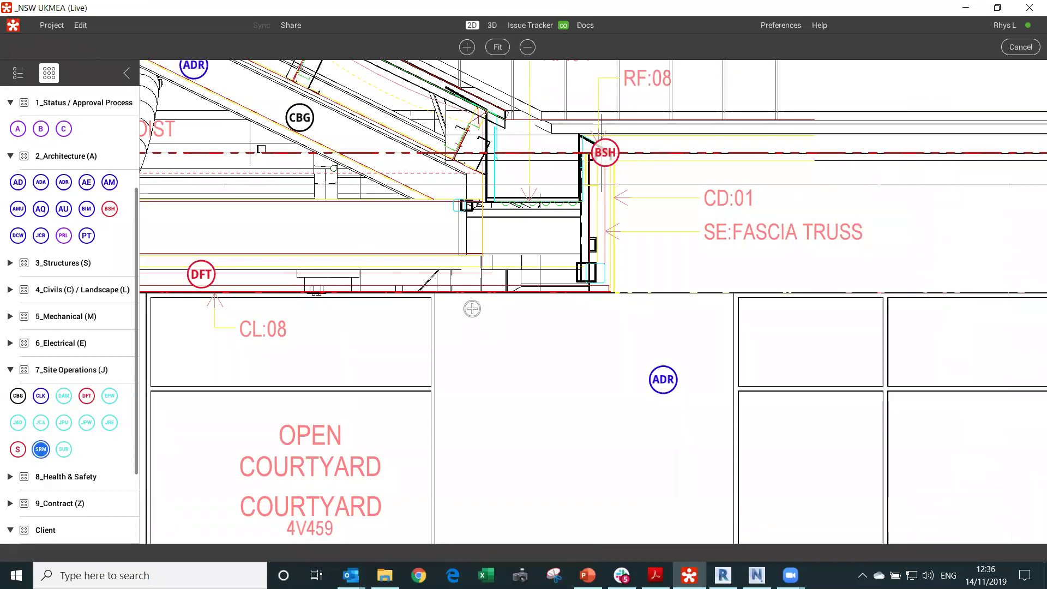
{"action": "left_click", "coordinate": [483, 315]}
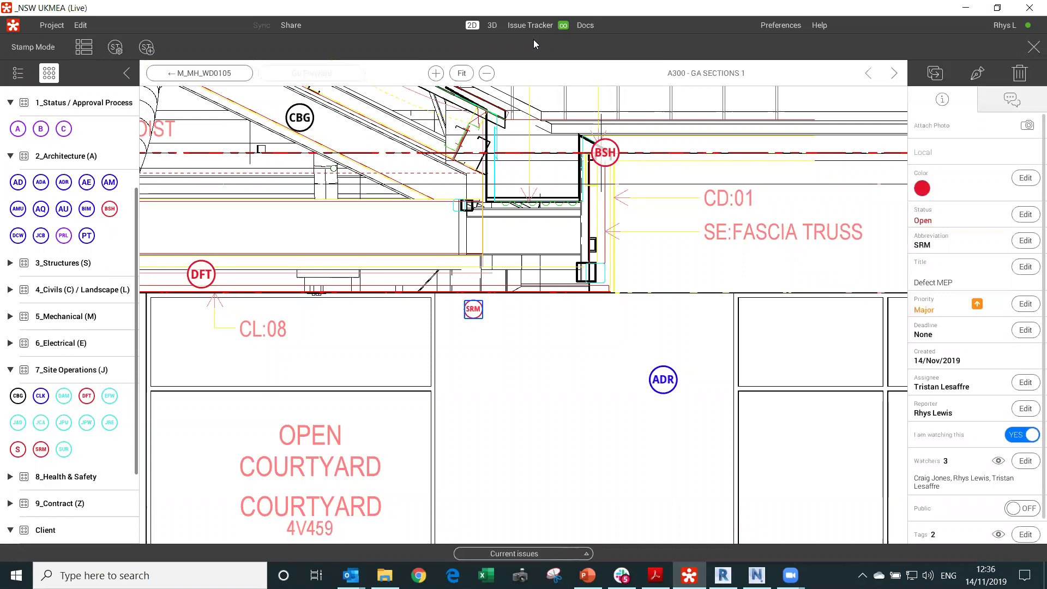
Place a recent BSH stamp on the nearest red column of the courtyard in the 3D model and leave stamp mode.
{"action": "left_click", "coordinate": [494, 25]}
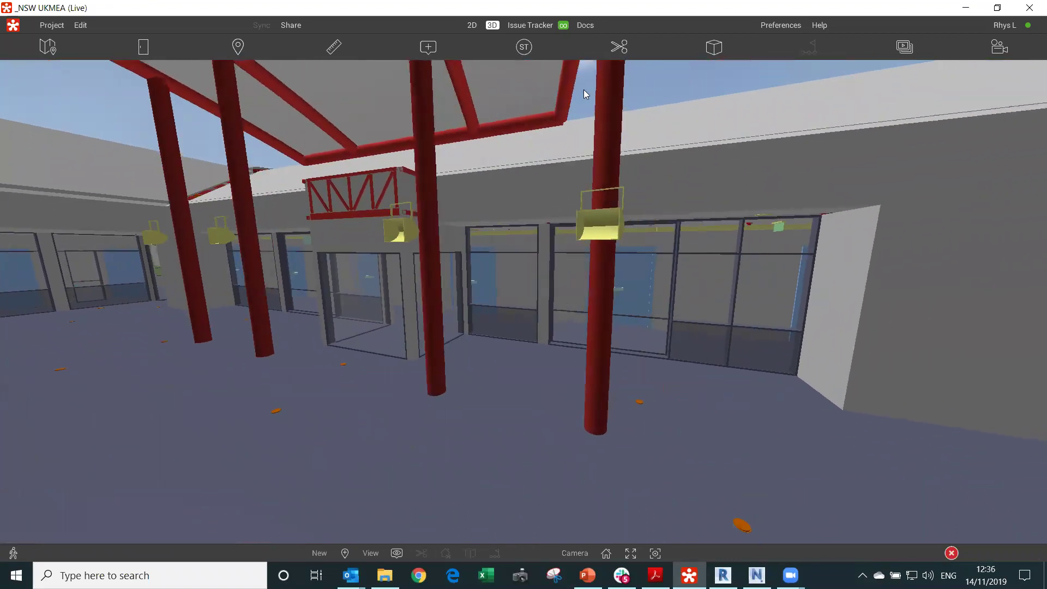
{"action": "left_click", "coordinate": [524, 47]}
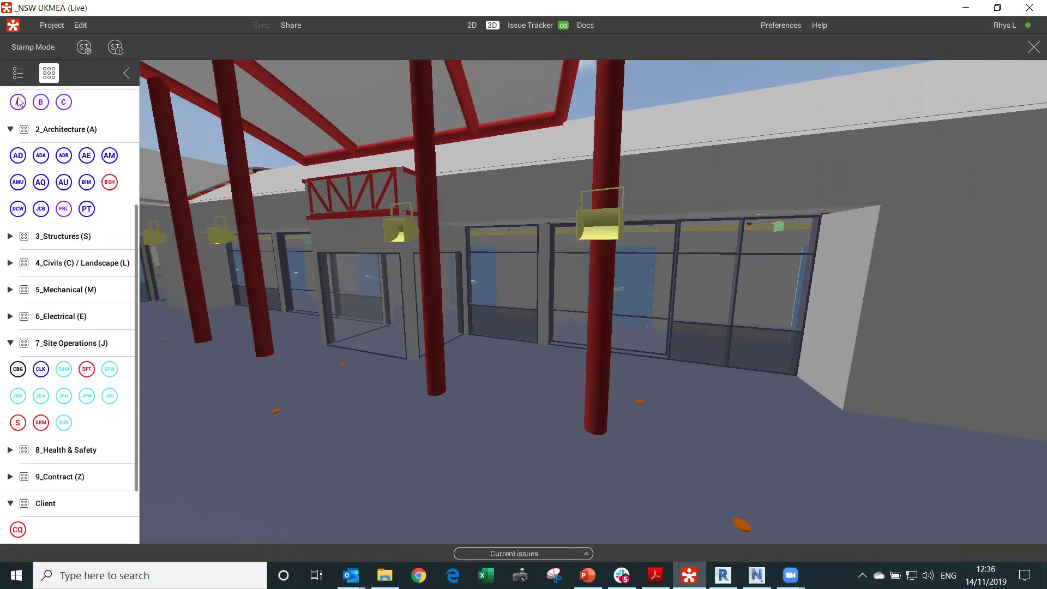
{"action": "scroll", "coordinate": [79, 322], "scroll_direction": "up", "scroll_amount": 1}
{"action": "scroll", "coordinate": [79, 321], "scroll_direction": "up", "scroll_amount": 3}
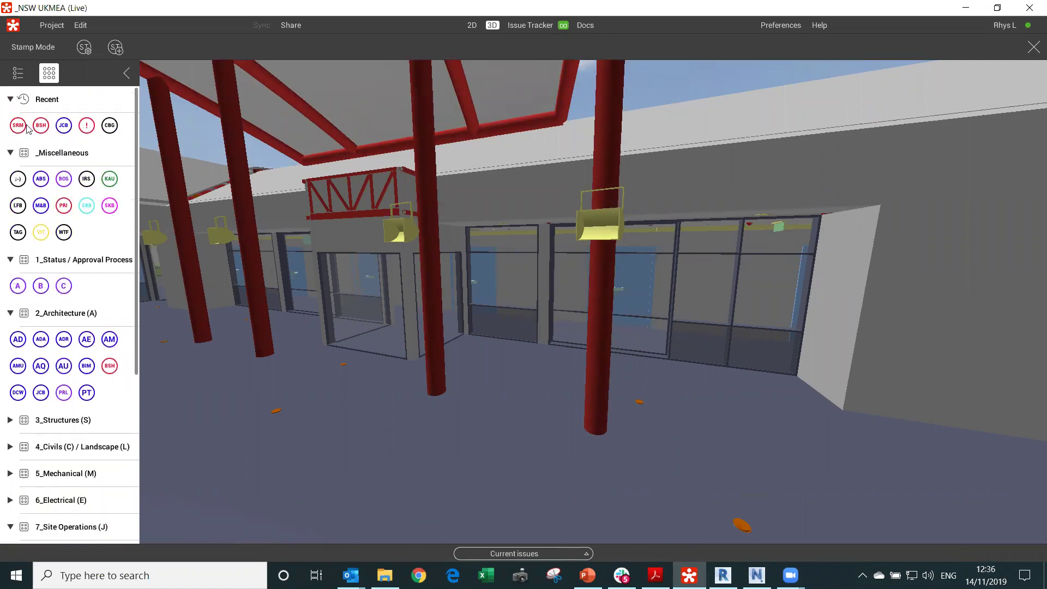
{"action": "left_click", "coordinate": [37, 126]}
{"action": "left_click", "coordinate": [606, 297]}
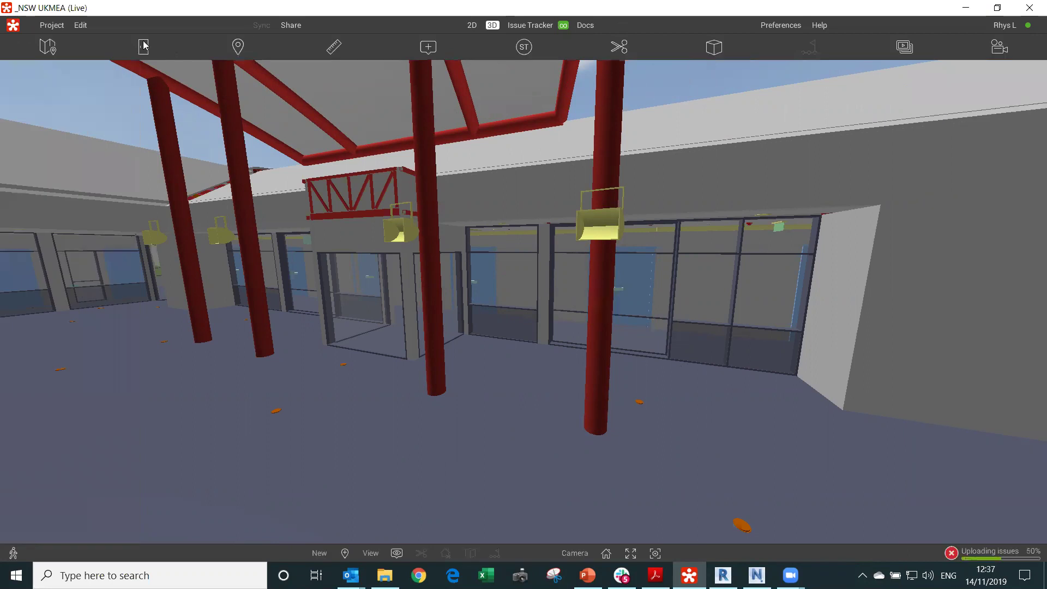
{"action": "left_click", "coordinate": [1033, 47]}
Use the room list to visit OFFICE 100, HALLWAY 110 and ELEC ROOM 1 in the 3D model.
{"action": "left_click", "coordinate": [141, 47]}
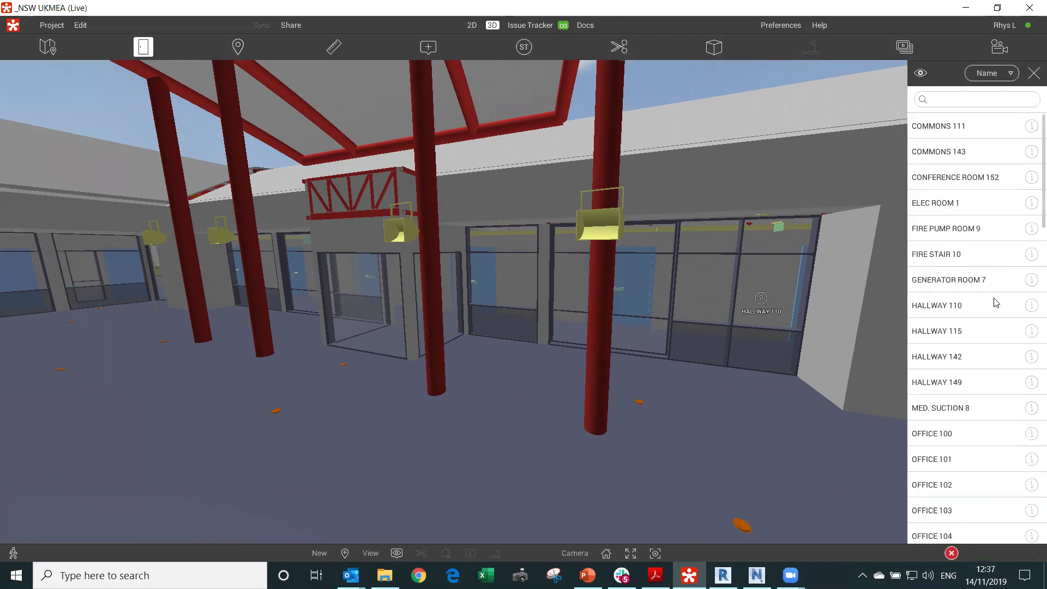
{"action": "left_click", "coordinate": [1032, 99]}
{"action": "left_click", "coordinate": [932, 433]}
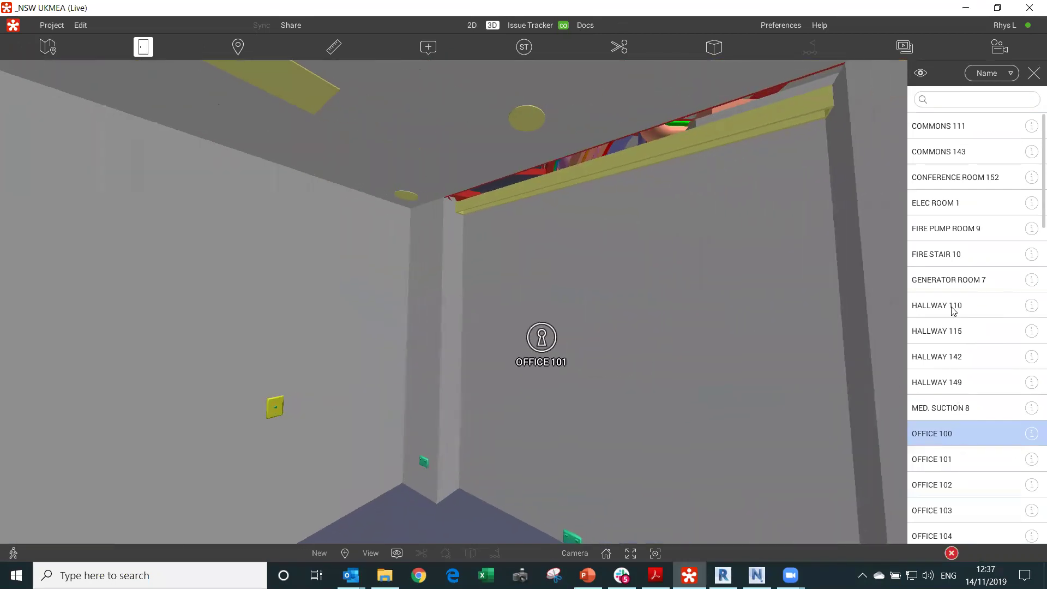
{"action": "left_click", "coordinate": [953, 306]}
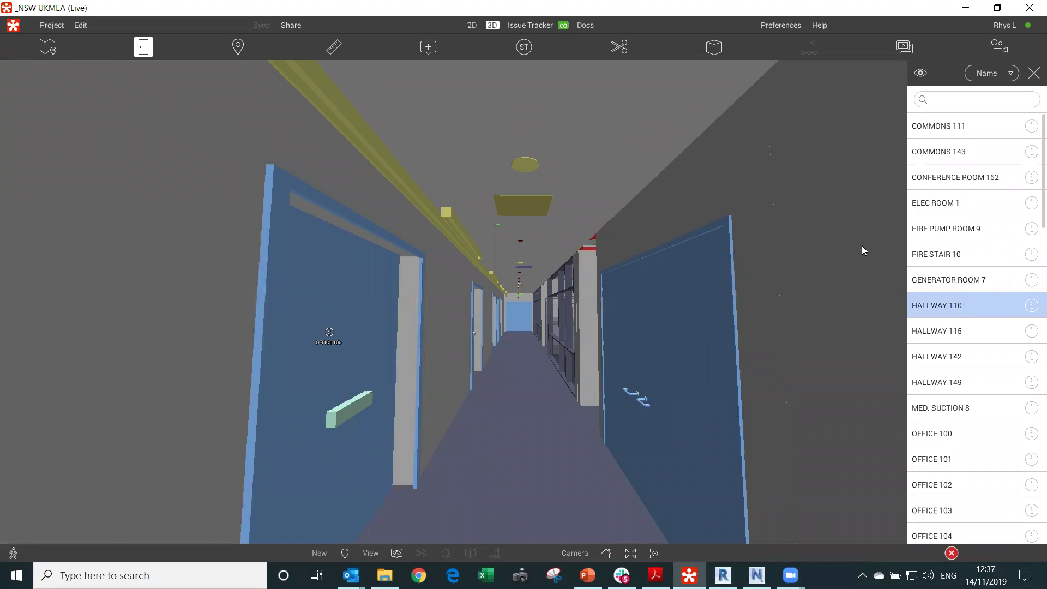
{"action": "left_click", "coordinate": [967, 203]}
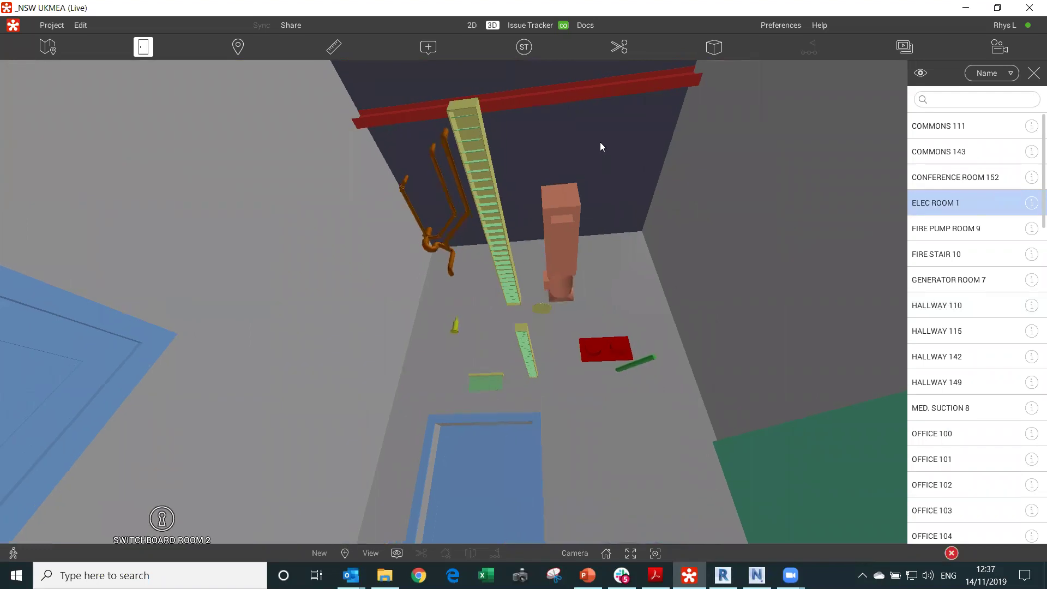
Place a recent "!" Health & Safety stamp beside the tall cable ladder in ELEC ROOM 1 and show it in the issue tracker.
{"action": "left_click", "coordinate": [524, 47]}
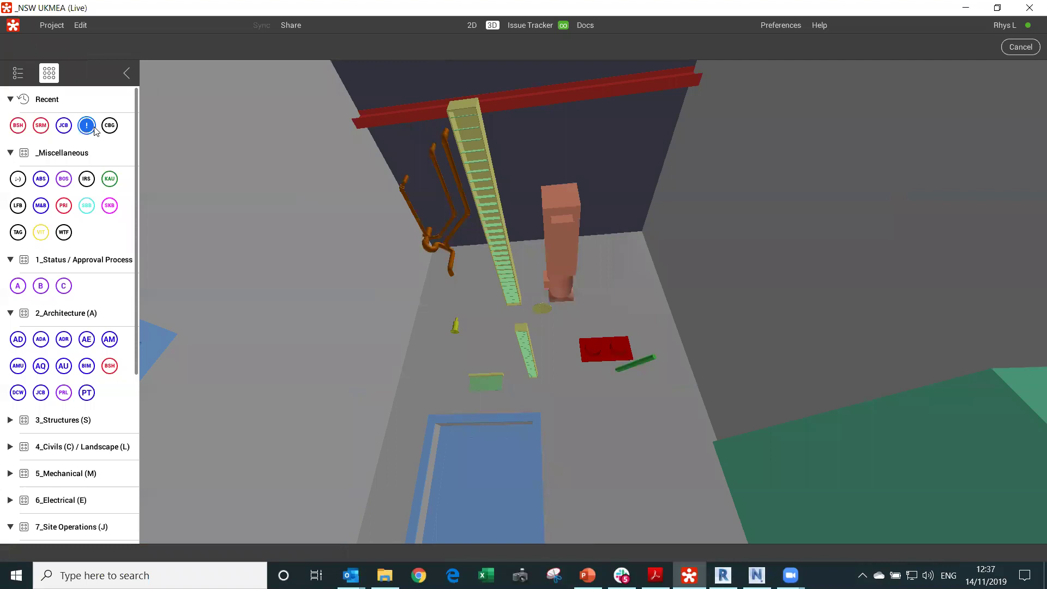
{"action": "left_click", "coordinate": [467, 204]}
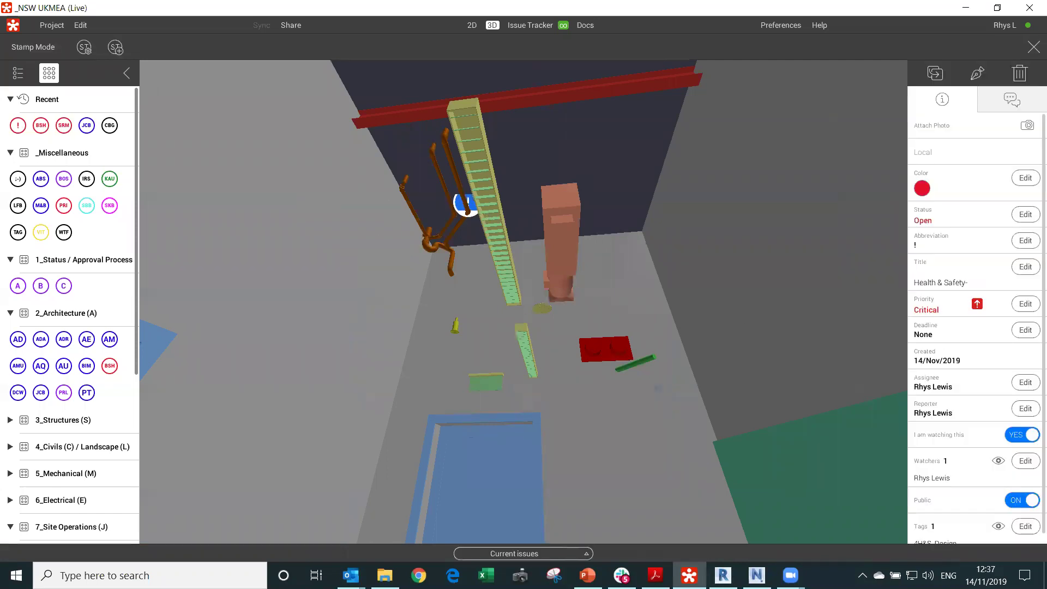
{"action": "left_click", "coordinate": [546, 27]}
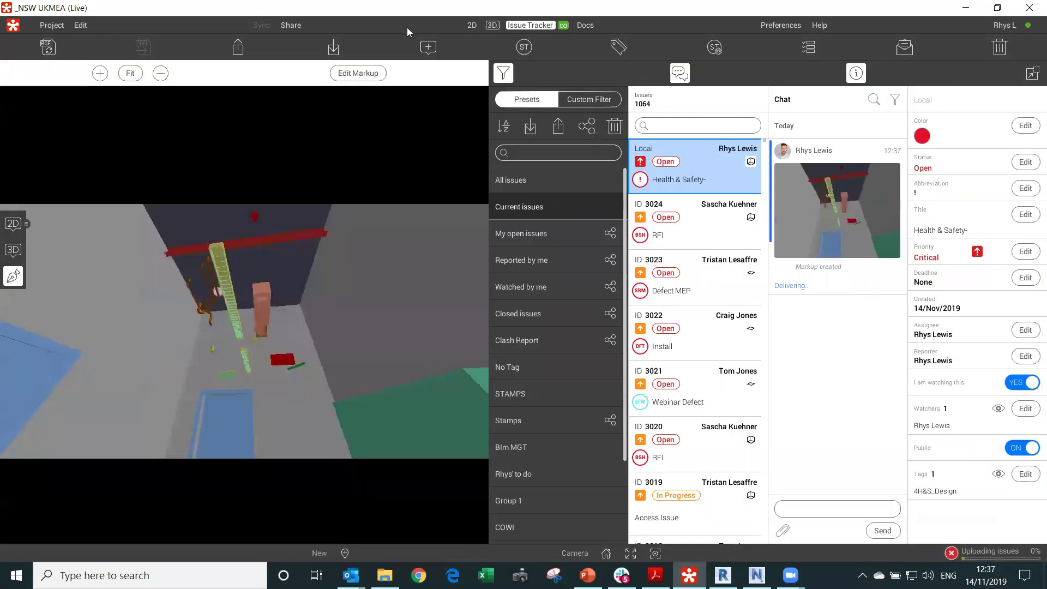
Review issues 3024, 3023, 3022, 3021 and 3020 in the issue tracker, ending on Health & Safety issue 3025.
{"action": "left_click", "coordinate": [705, 239]}
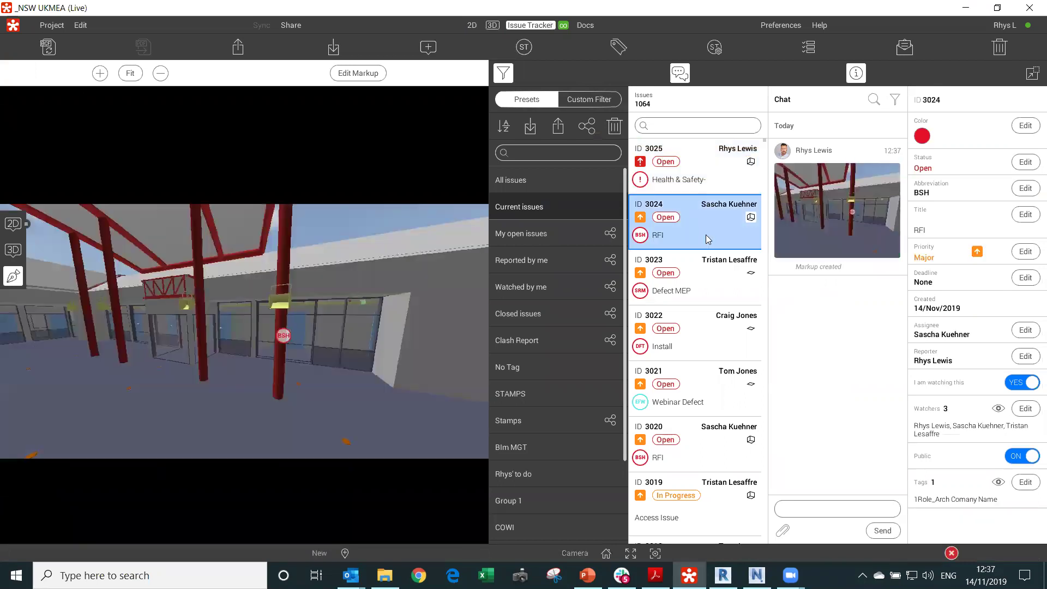
{"action": "left_click", "coordinate": [698, 277]}
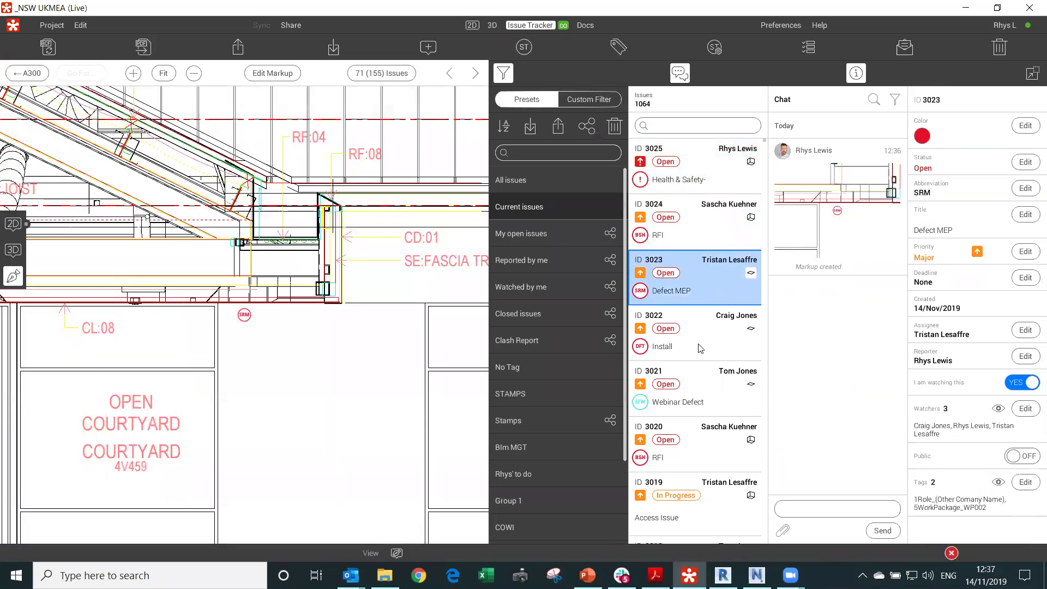
{"action": "left_click", "coordinate": [701, 348]}
{"action": "left_click", "coordinate": [724, 415]}
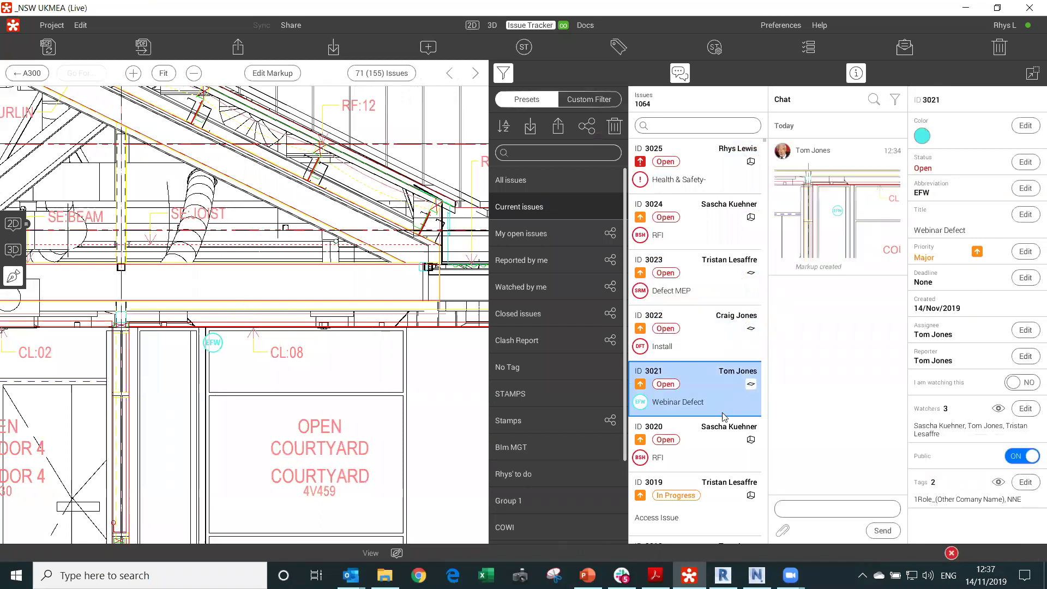
{"action": "left_click", "coordinate": [718, 439]}
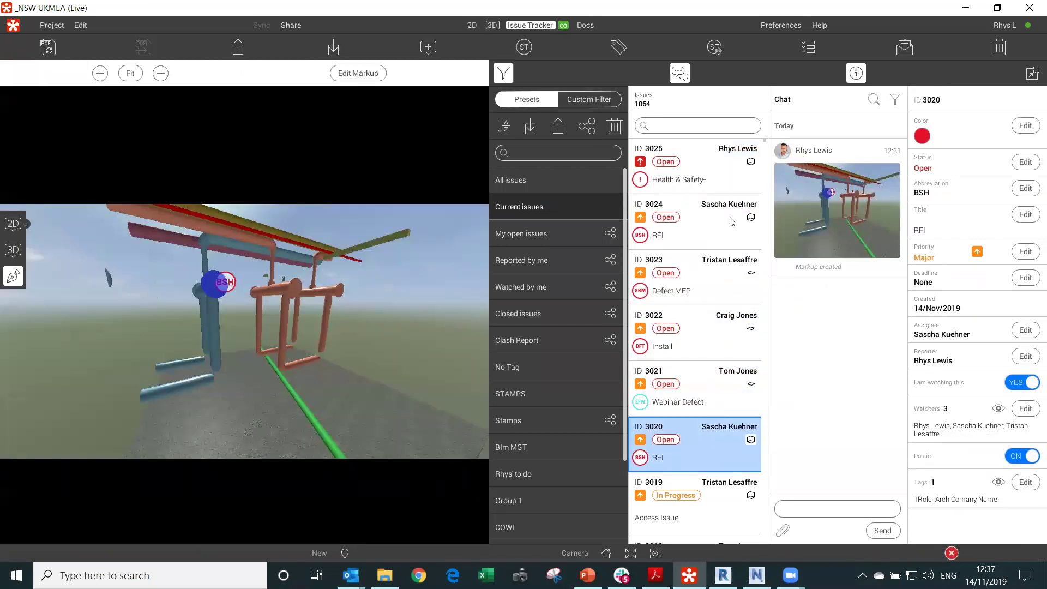
{"action": "left_click", "coordinate": [728, 164]}
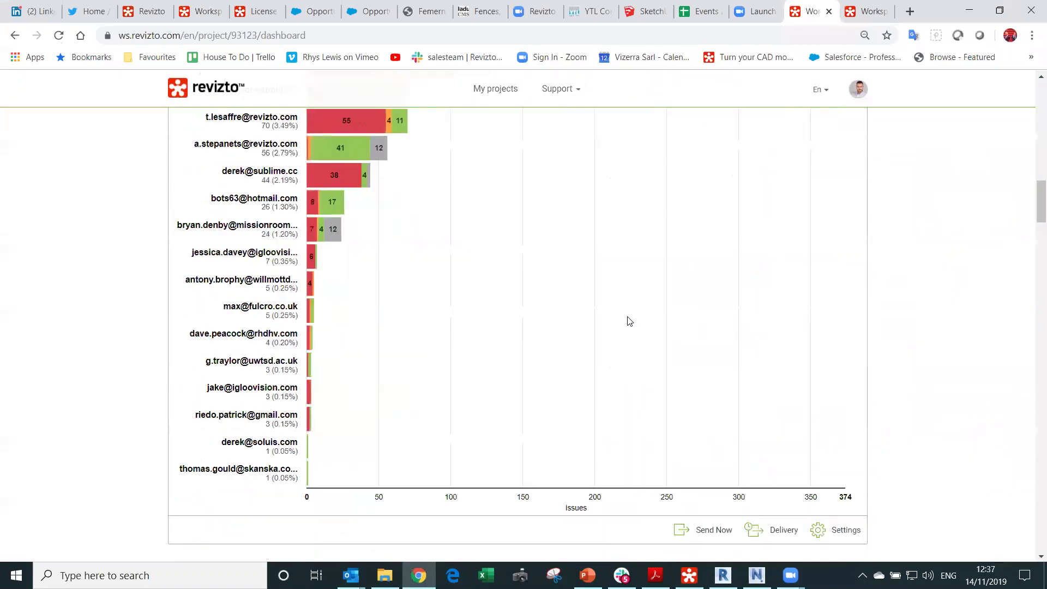
Look over the assignee charts on the Revizto web dashboard in Chrome and return to the Revizto issue tracker.
{"action": "scroll", "coordinate": [629, 309], "scroll_direction": "up", "scroll_amount": 20}
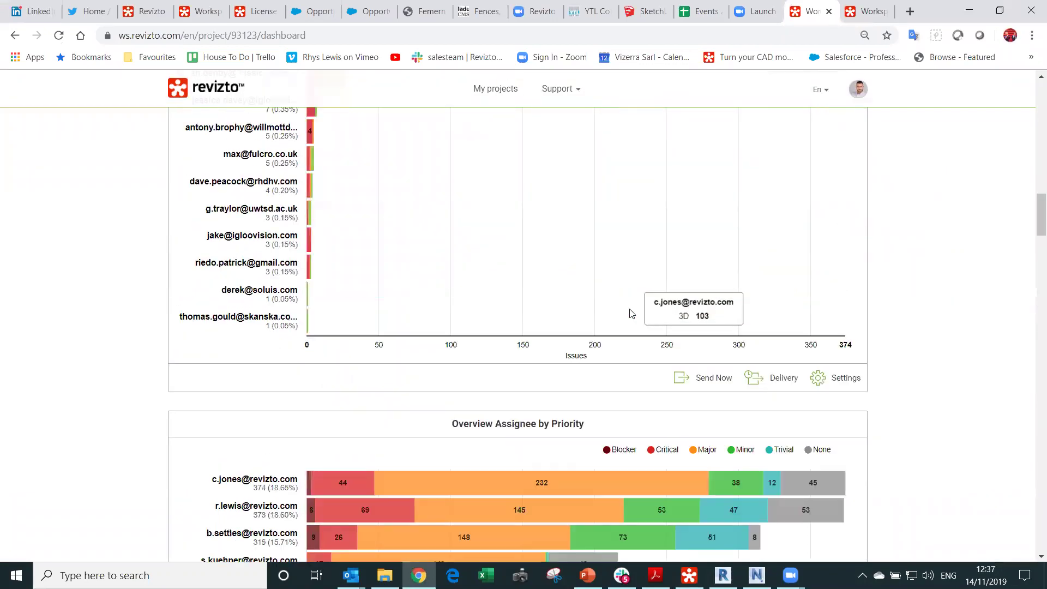
{"action": "left_click", "coordinate": [970, 10]}
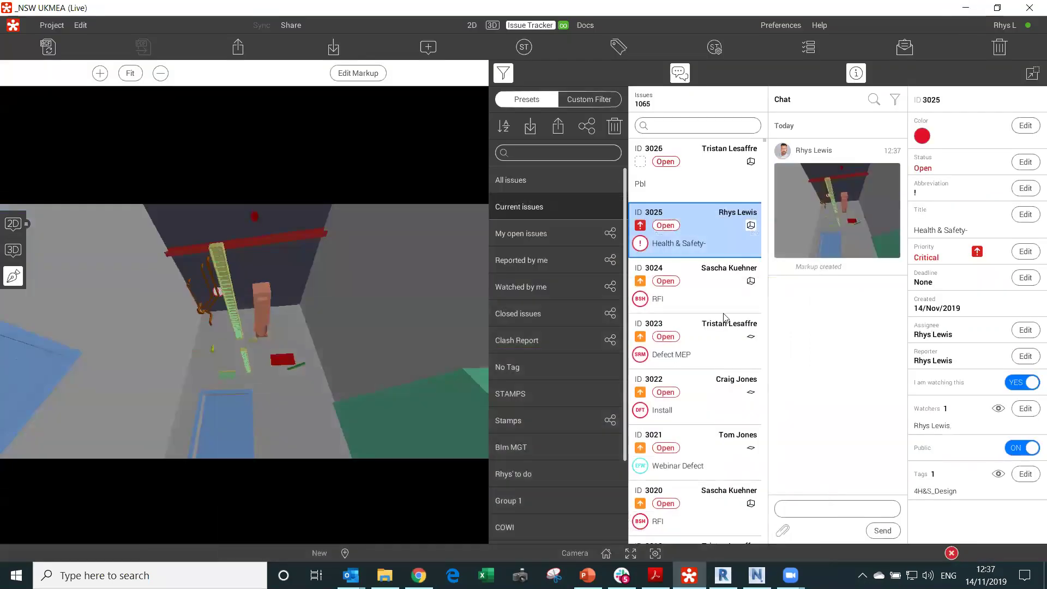
Review RFI issue 3024, Defect MEP 3023 and Install 3022, ending on Webinar Defect 3021.
{"action": "left_click", "coordinate": [717, 290]}
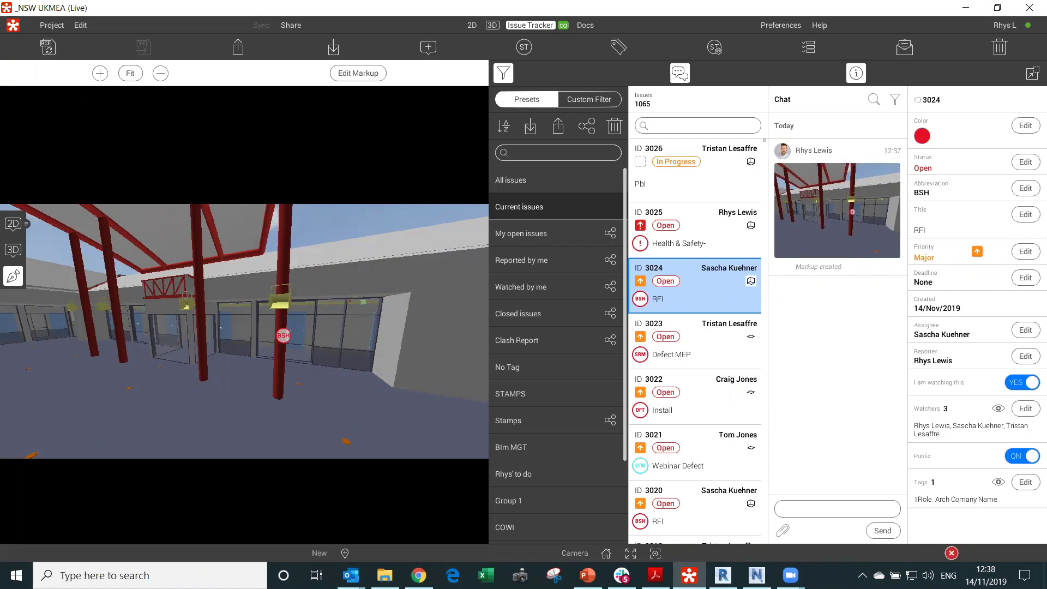
{"action": "left_click", "coordinate": [690, 365]}
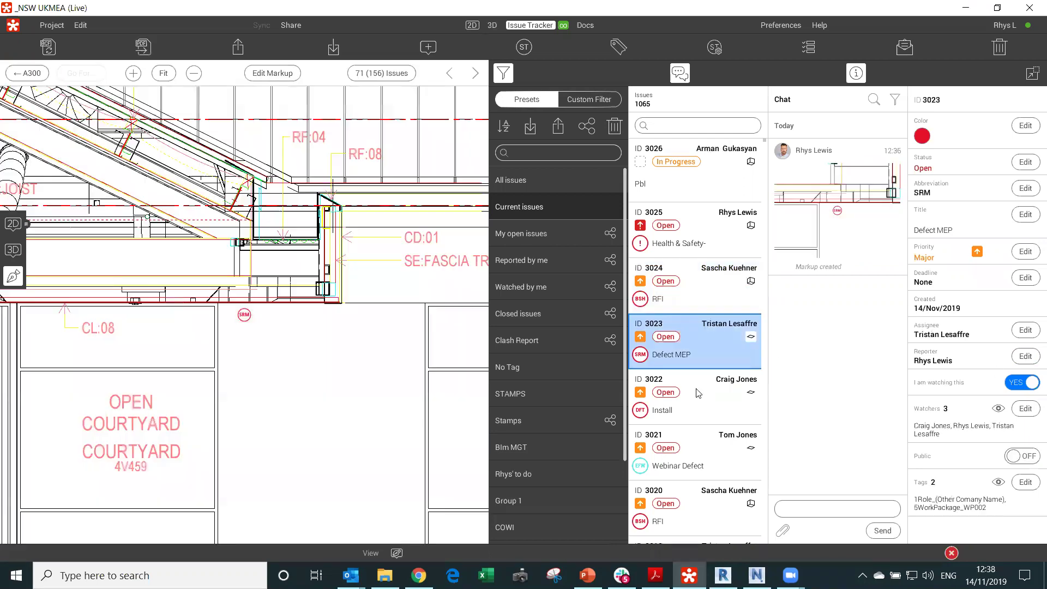
{"action": "left_click", "coordinate": [705, 420]}
{"action": "left_click", "coordinate": [716, 447]}
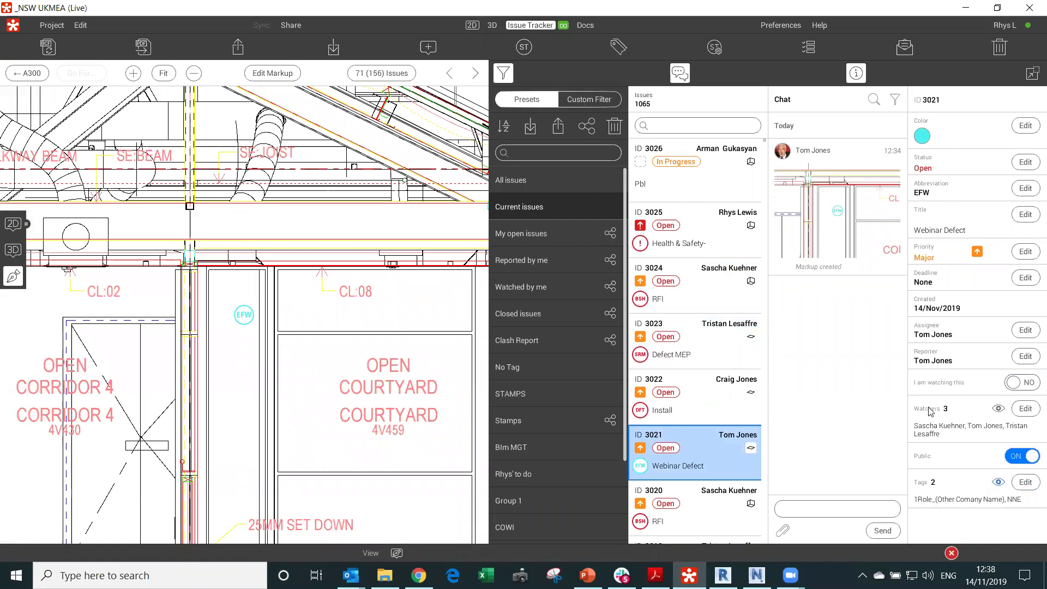
Apply a custom filter to the current issues so that only those tagged NNE are listed.
{"action": "left_click", "coordinate": [600, 101]}
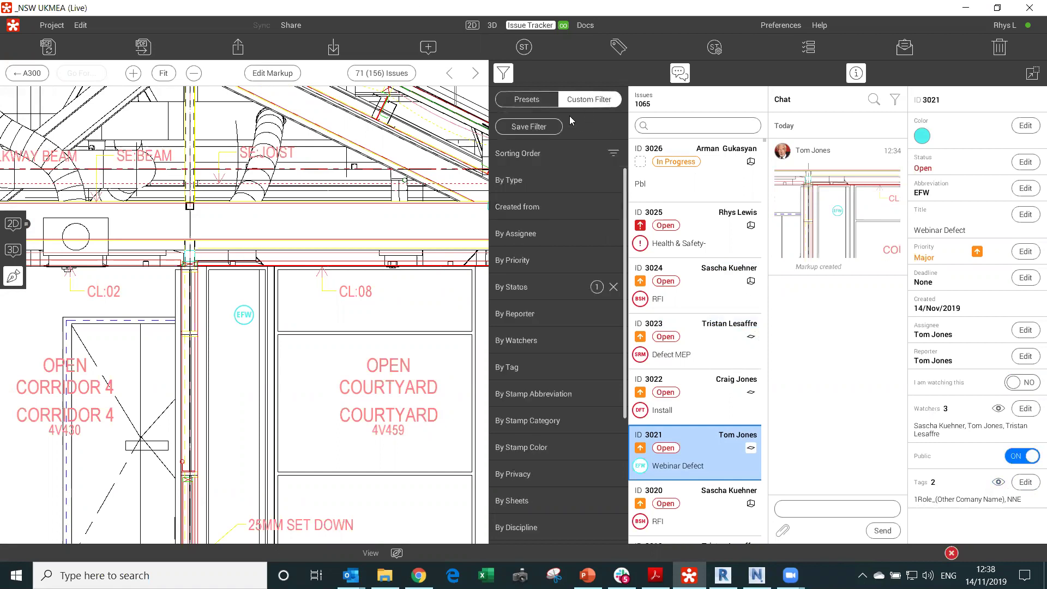
{"action": "left_click", "coordinate": [526, 126]}
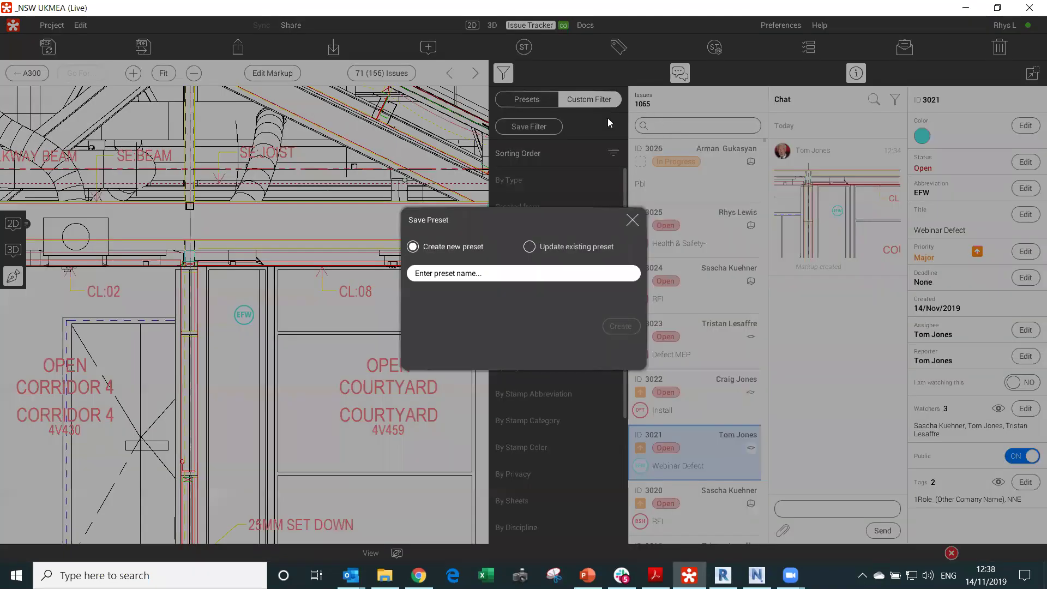
{"action": "left_click", "coordinate": [545, 106]}
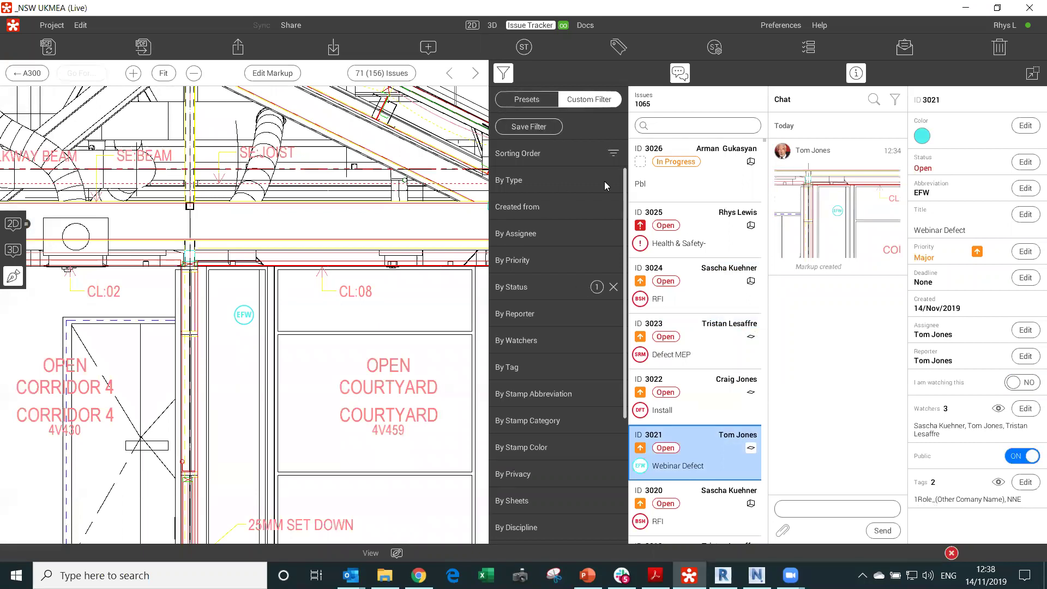
{"action": "left_click", "coordinate": [614, 365]}
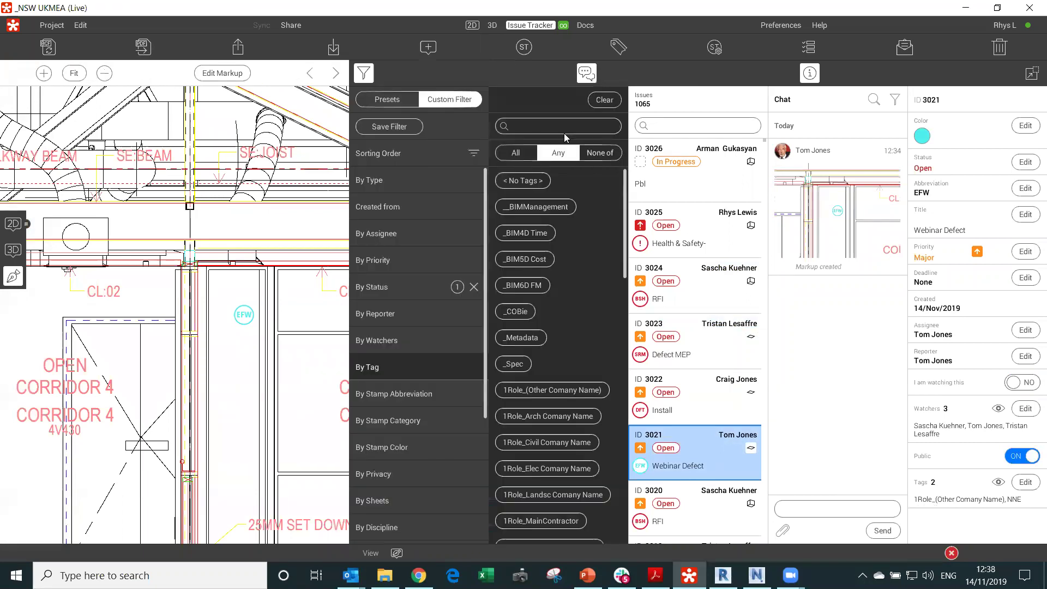
{"action": "left_click", "coordinate": [563, 125]}
{"action": "type", "text": "nne"}
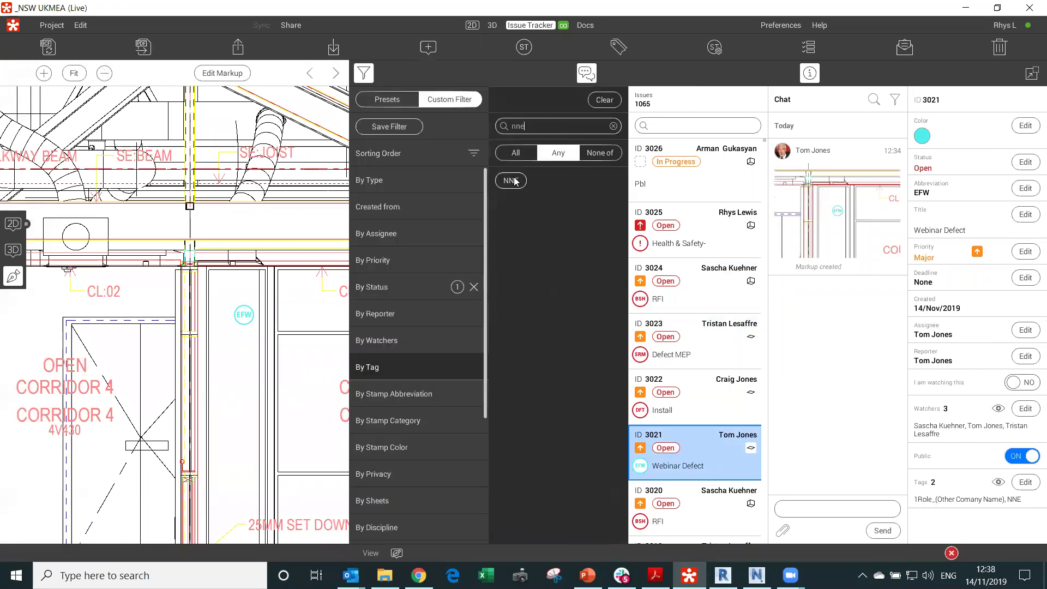
{"action": "left_click", "coordinate": [515, 183]}
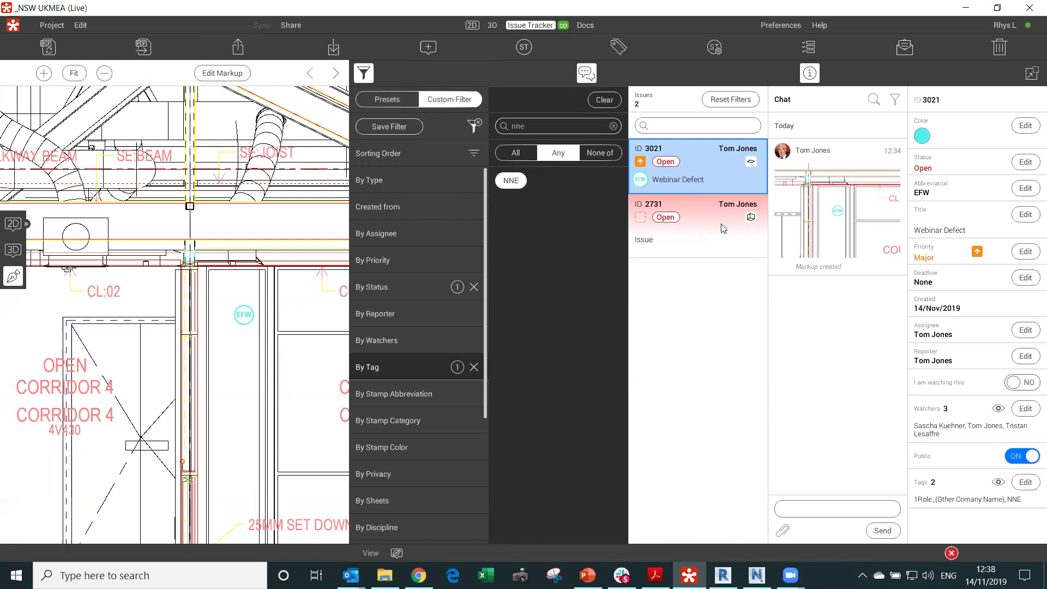
Save the current issue filter as a new preset named Webinar DTM.
{"action": "left_click", "coordinate": [409, 128]}
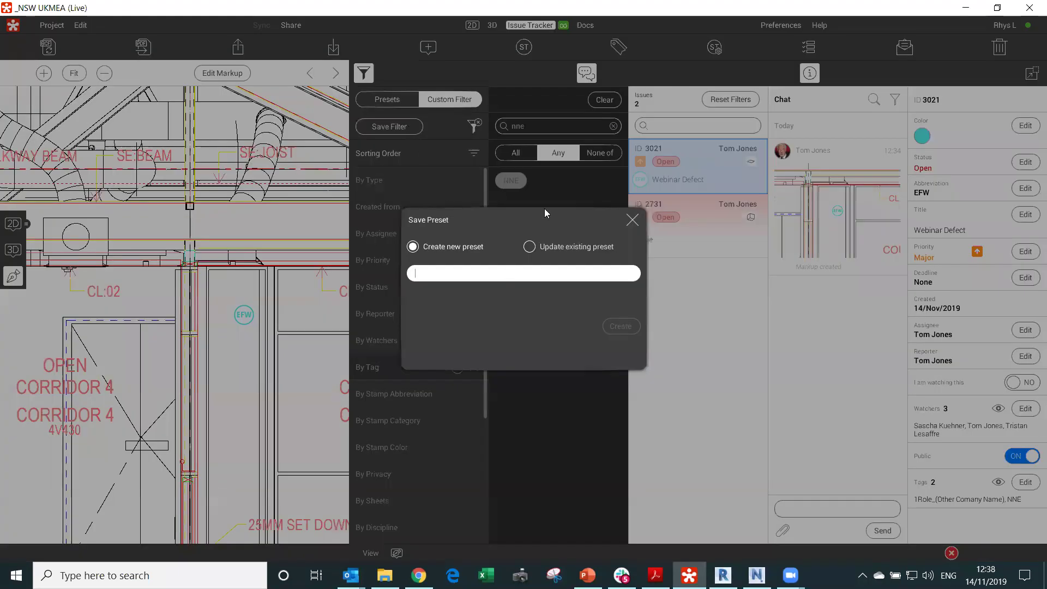
{"action": "type", "text": "Webinar DTM"}
{"action": "left_click", "coordinate": [630, 329]}
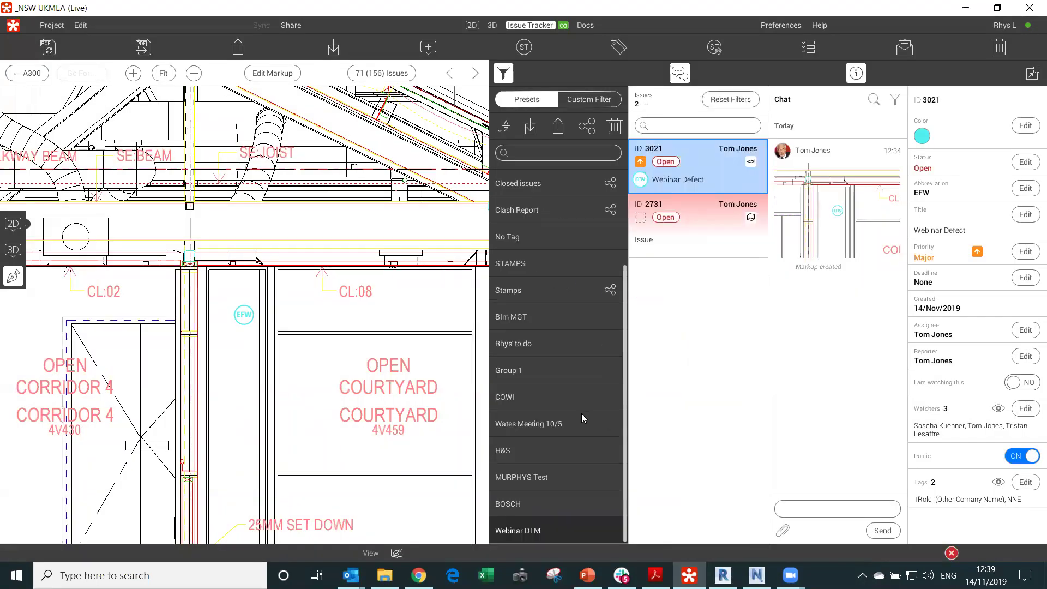
Browse the issue lists of the BOSCH, MURPHYS Test, H&S and Clash Report presets.
{"action": "left_click", "coordinate": [574, 499]}
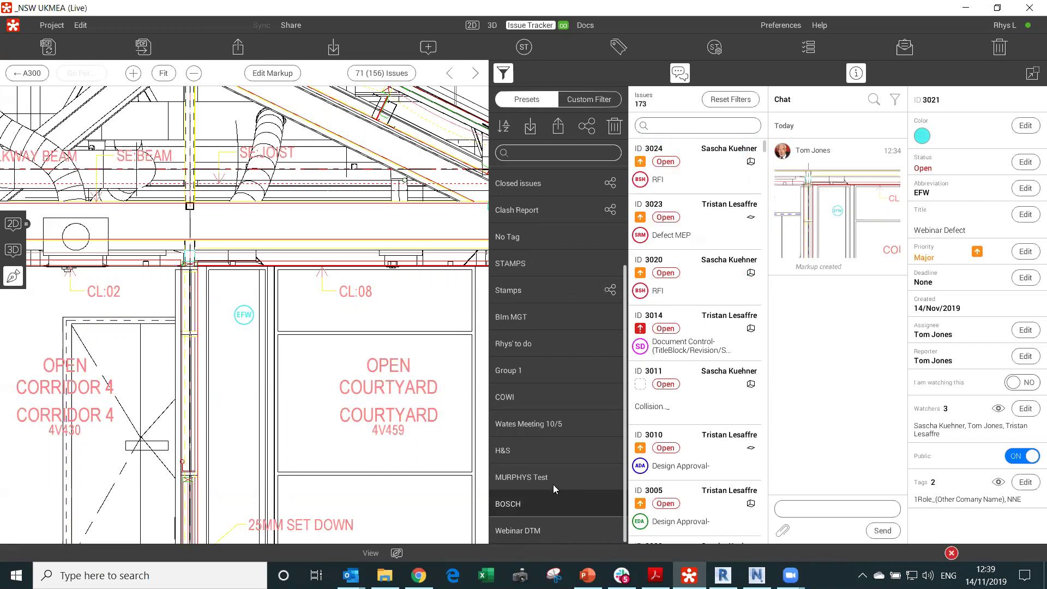
{"action": "left_click", "coordinate": [554, 482]}
{"action": "left_click", "coordinate": [548, 455]}
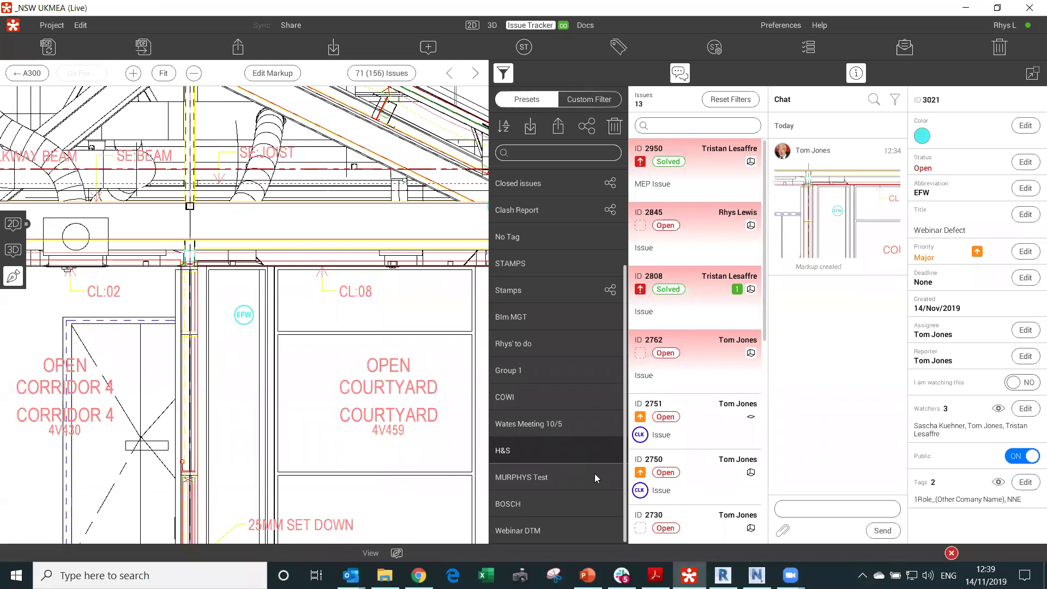
{"action": "left_click", "coordinate": [552, 218]}
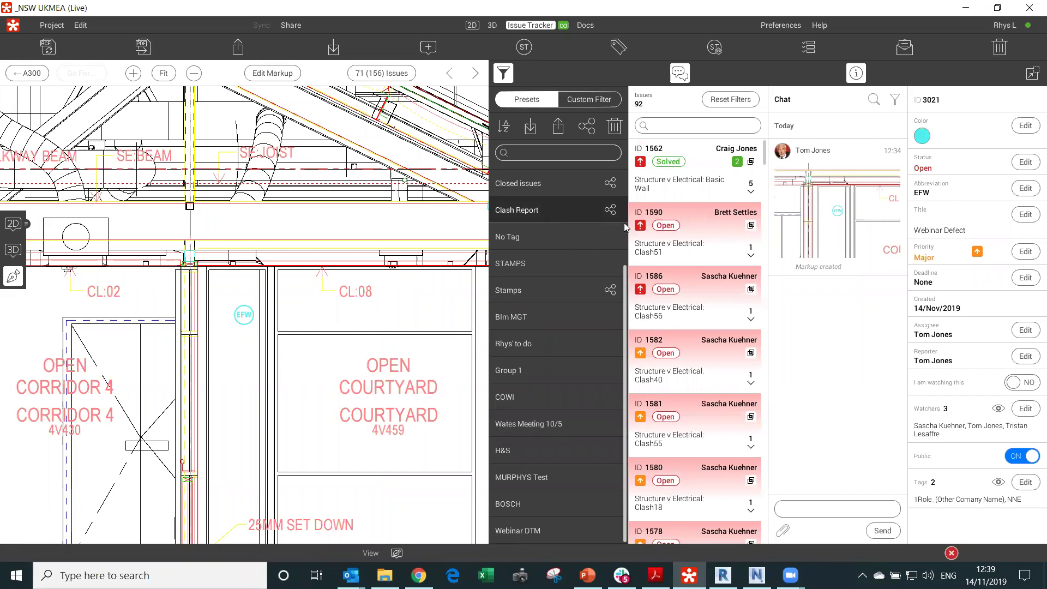
Review the Structure v Electrical clash issues 1562 and 1586 in the Clash Report preset.
{"action": "left_click", "coordinate": [703, 172]}
{"action": "left_click", "coordinate": [706, 304]}
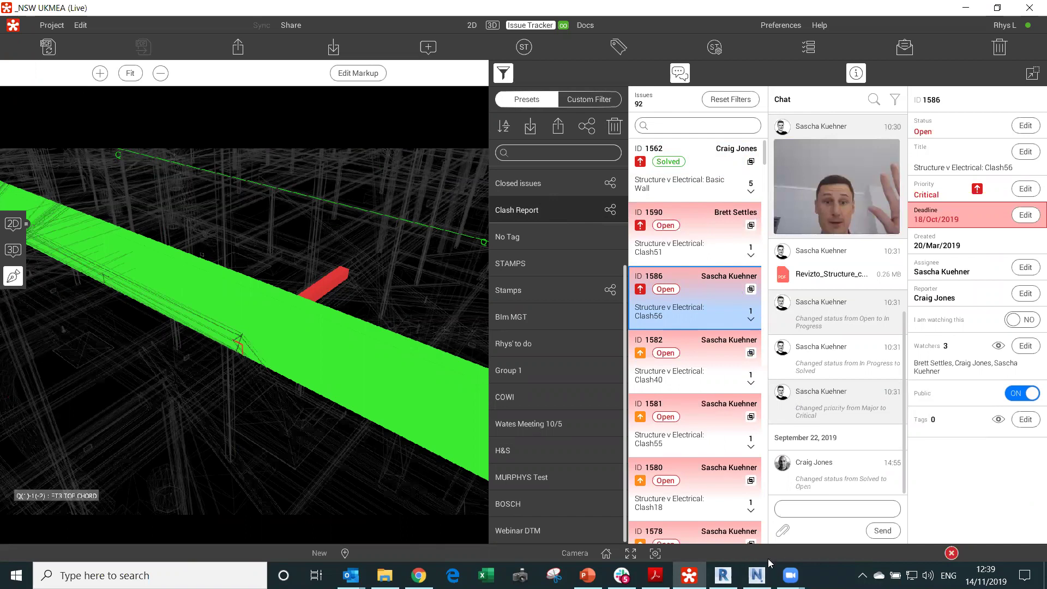
Switch to Navisworks and start syncing clashes to Revizto, bringing up the list of all clash tests.
{"action": "key", "text": "alt+Tab"}
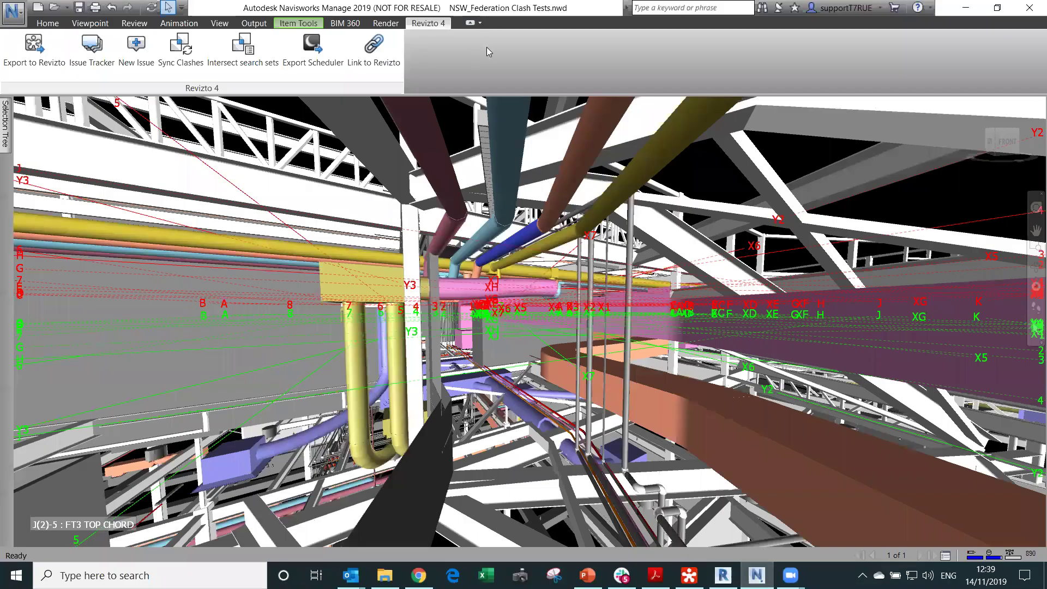
{"action": "left_click", "coordinate": [169, 61]}
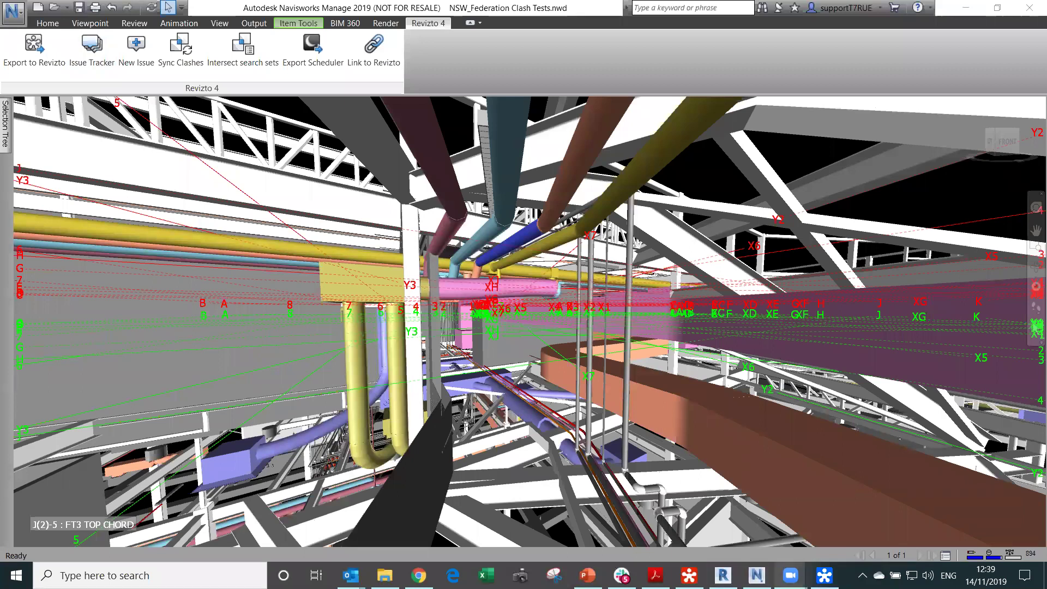
{"action": "left_click", "coordinate": [824, 575]}
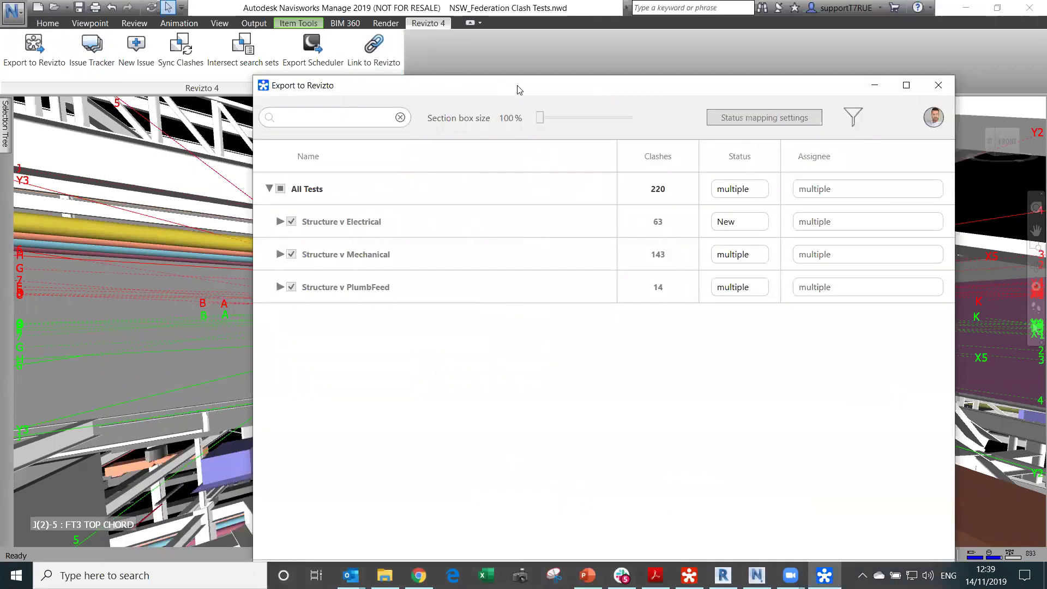
{"action": "left_click_drag", "start_coordinate": [519, 89], "coordinate": [598, 58]}
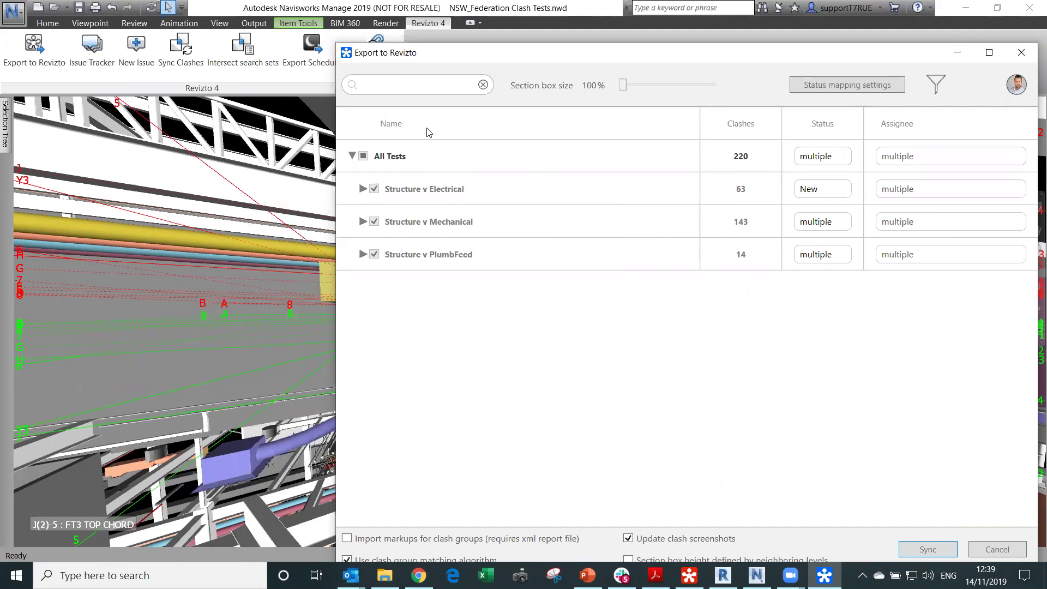
Expand the Structure v Electrical test to examine its individual clashes with their status and assignee.
{"action": "left_click", "coordinate": [368, 194]}
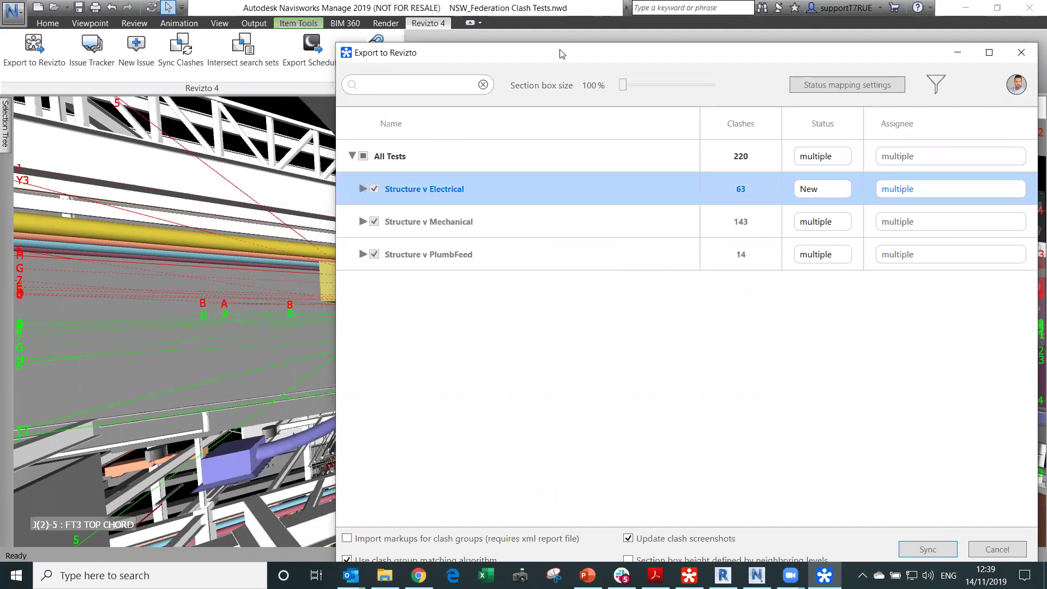
{"action": "left_click_drag", "start_coordinate": [512, 53], "coordinate": [468, 44]}
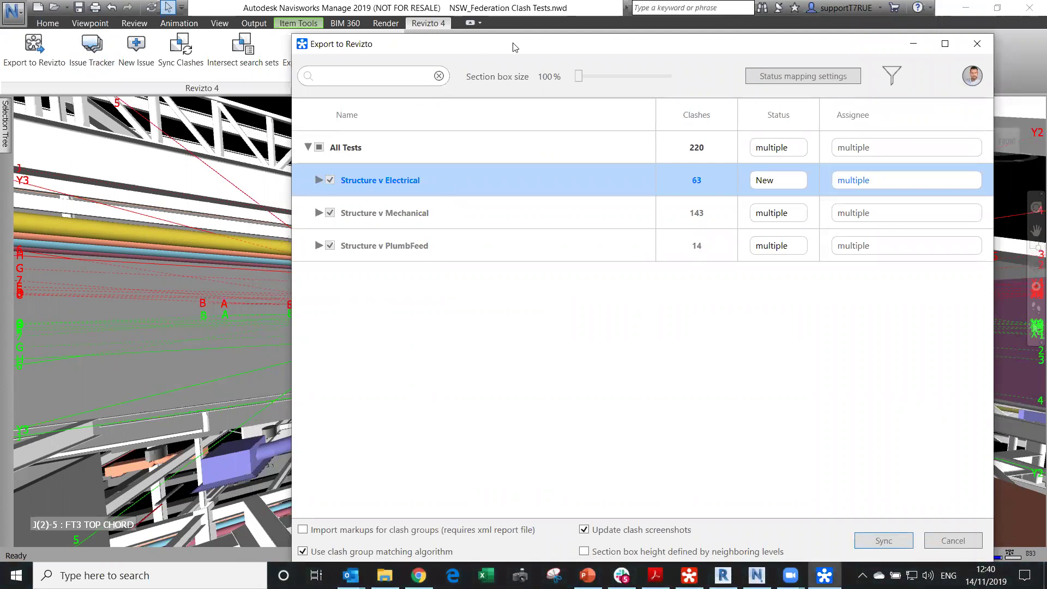
{"action": "left_click_drag", "start_coordinate": [515, 46], "coordinate": [523, 30]}
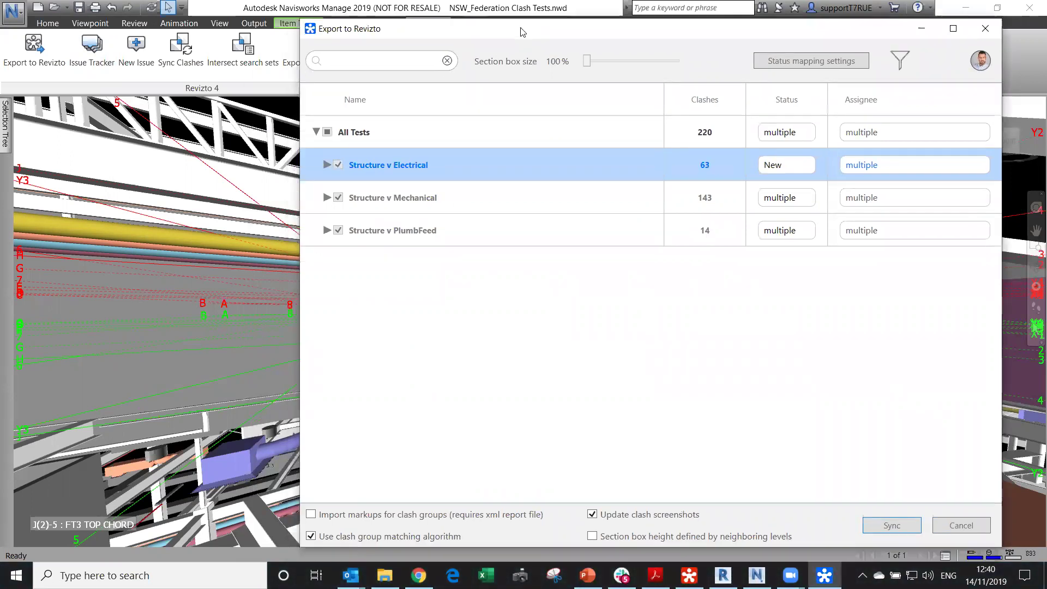
{"action": "left_click", "coordinate": [327, 165]}
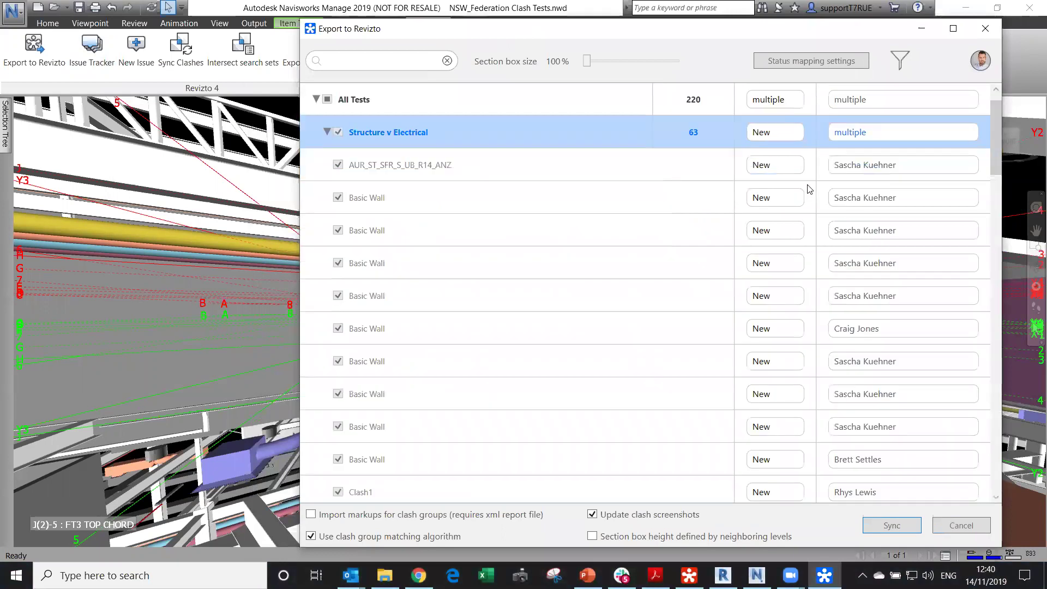
{"action": "scroll", "coordinate": [591, 295], "scroll_direction": "up", "scroll_amount": 1}
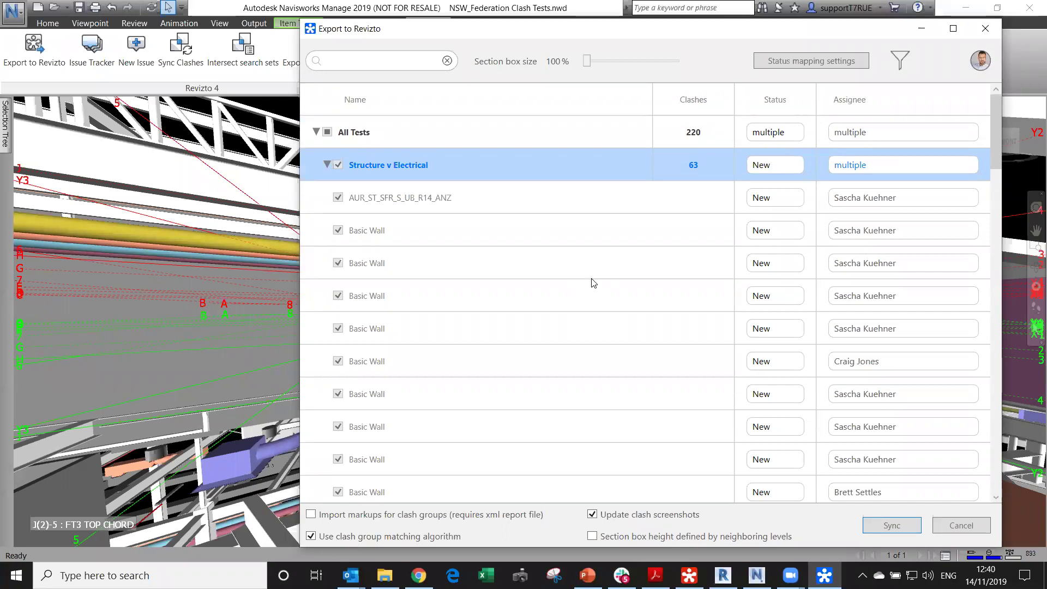
Examine the Navisworks-to-Revizto status mapping and the assignee choices for the AUR_ST_SFR_S_UB_R14_ANZ clash, cancelling both without changes.
{"action": "left_click", "coordinate": [806, 63]}
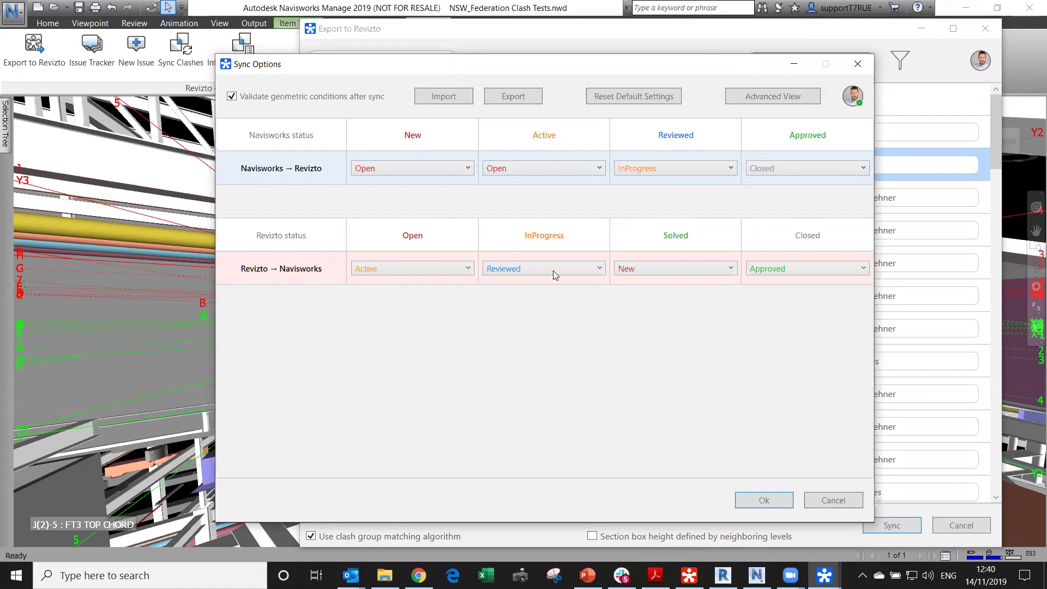
{"action": "left_click", "coordinate": [841, 501]}
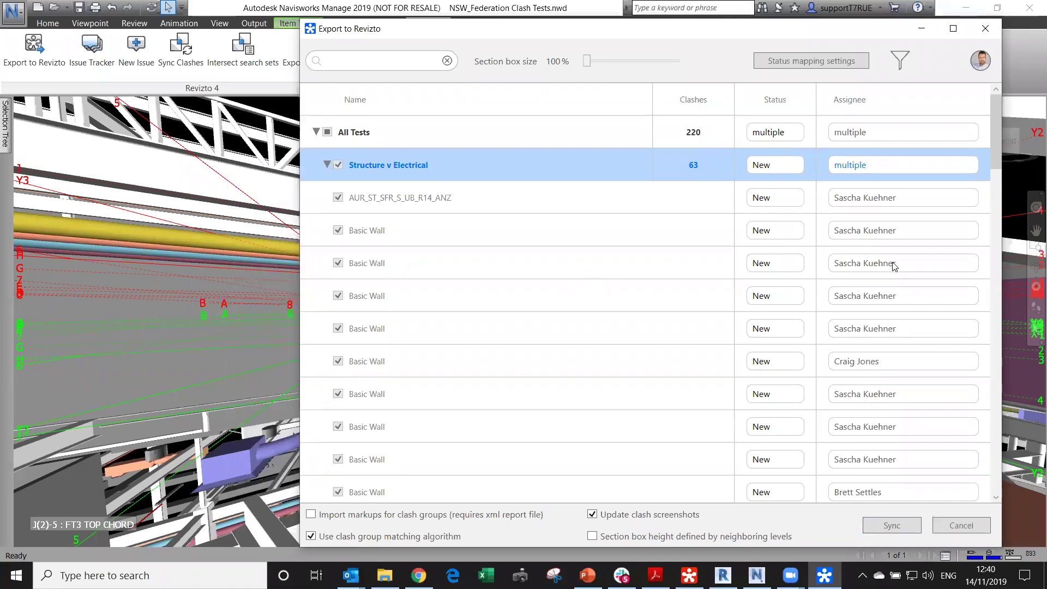
{"action": "left_click", "coordinate": [940, 202]}
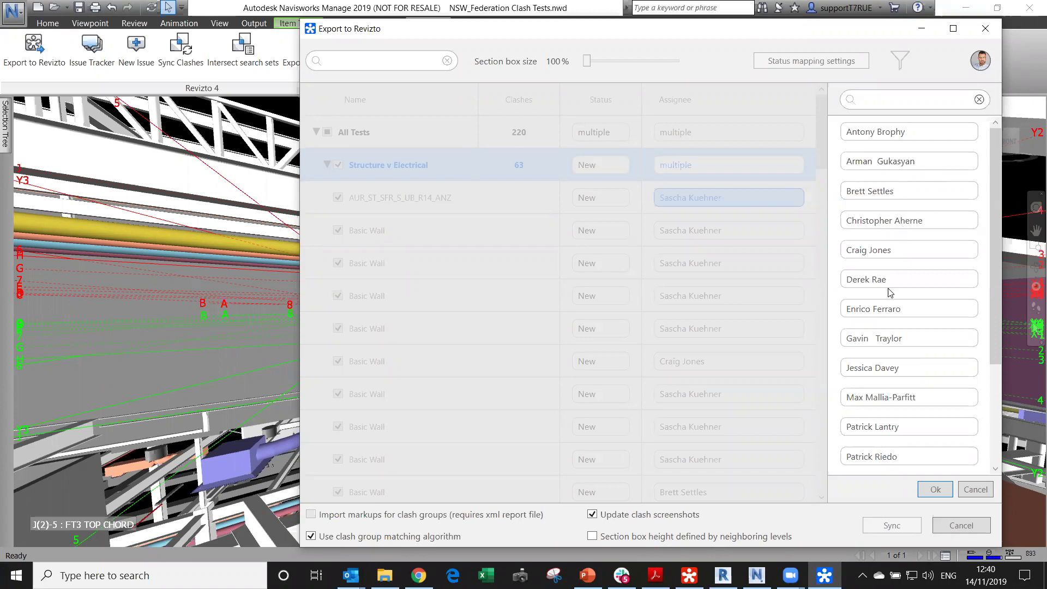
{"action": "left_click", "coordinate": [970, 490]}
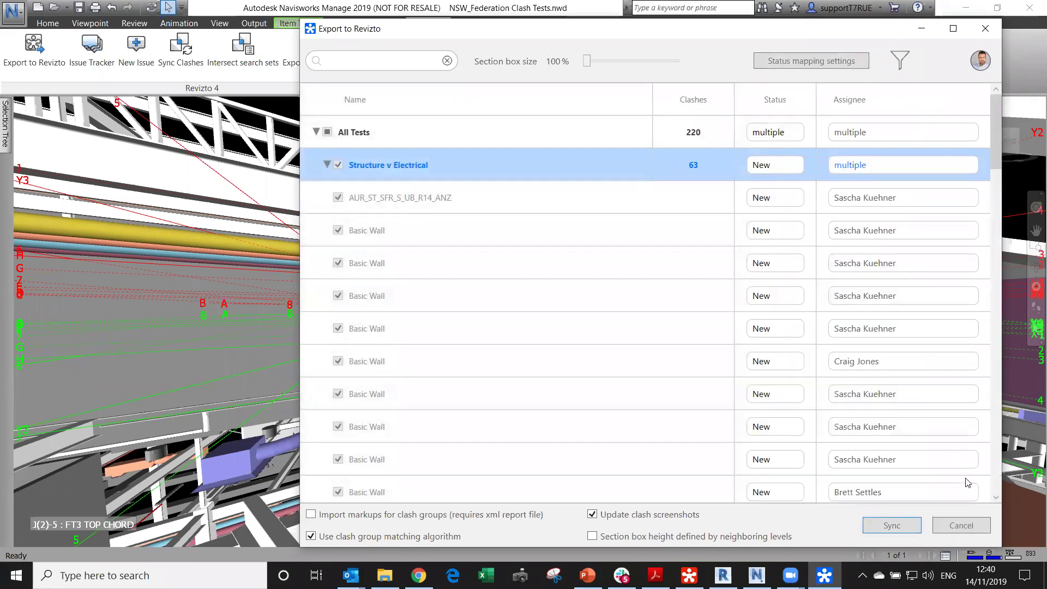
Look through the remaining Structure v Electrical clashes and cancel the clash export without syncing.
{"action": "scroll", "coordinate": [794, 409], "scroll_direction": "down", "scroll_amount": 5}
{"action": "scroll", "coordinate": [794, 409], "scroll_direction": "down", "scroll_amount": 4}
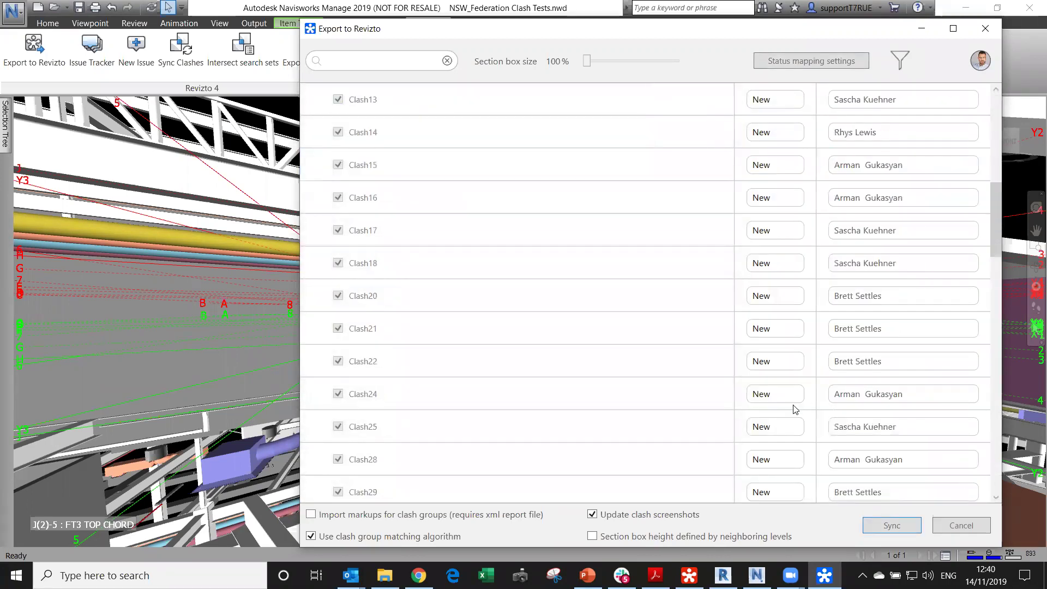
{"action": "scroll", "coordinate": [794, 409], "scroll_direction": "up", "scroll_amount": 4}
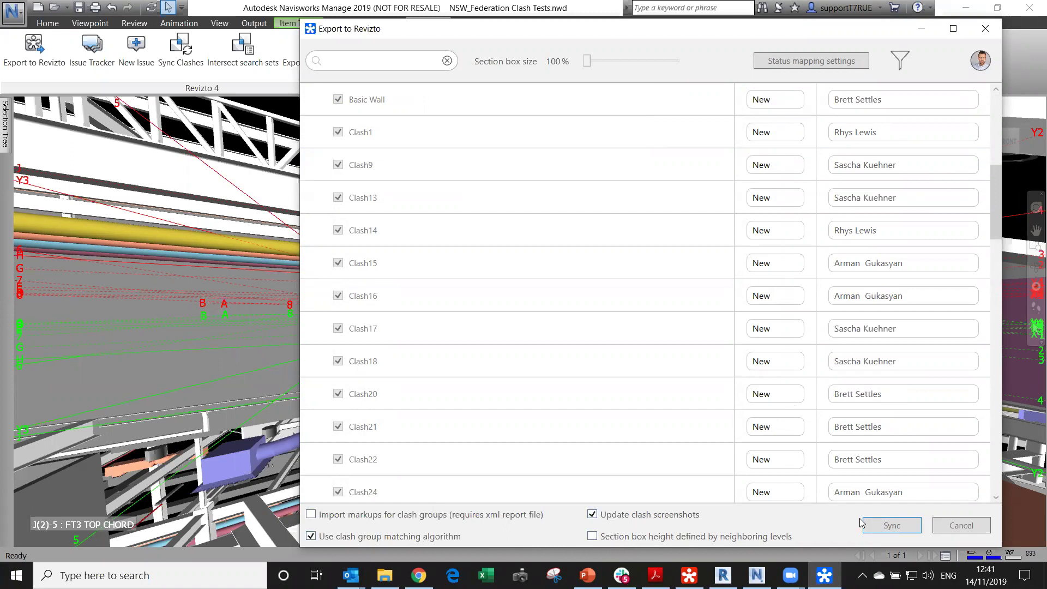
{"action": "left_click", "coordinate": [957, 526]}
Switch back to Revizto and review clash issue 1590, ending on the markup of issue 1562.
{"action": "left_click", "coordinate": [689, 575]}
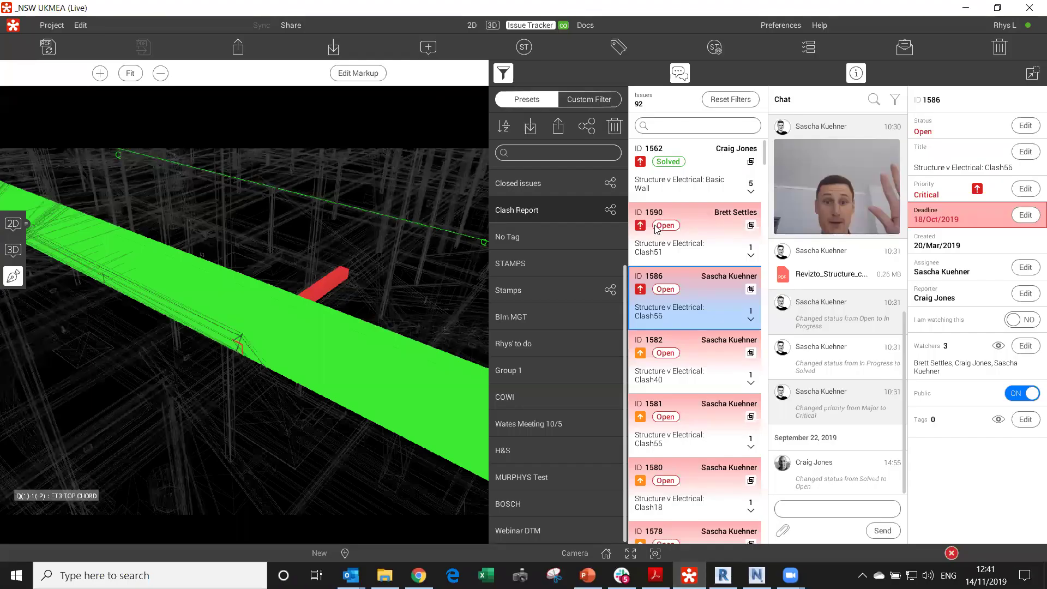
{"action": "left_click", "coordinate": [707, 175]}
{"action": "left_click", "coordinate": [712, 229]}
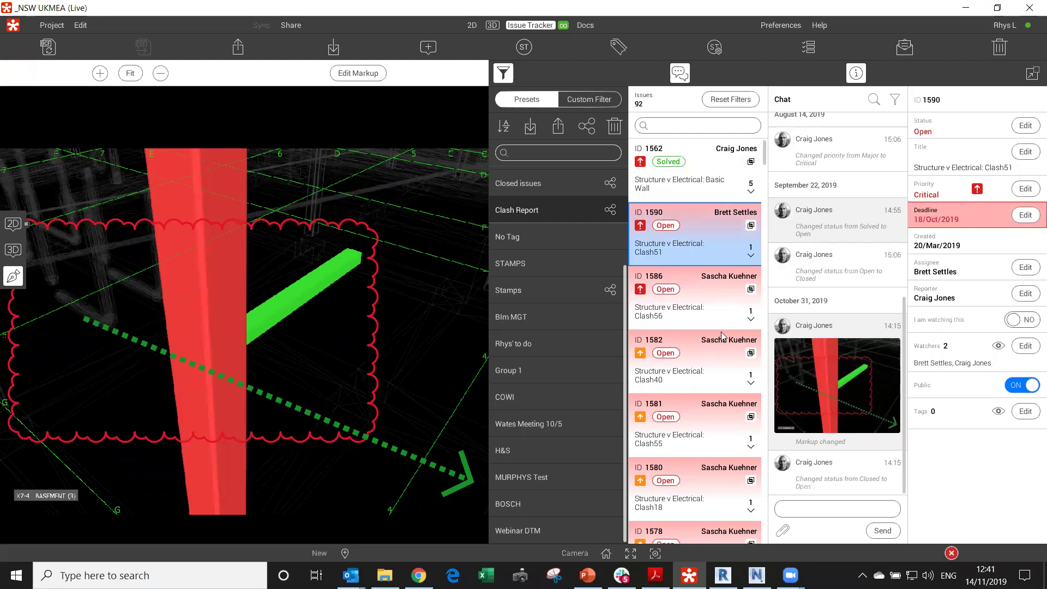
{"action": "left_click", "coordinate": [708, 174]}
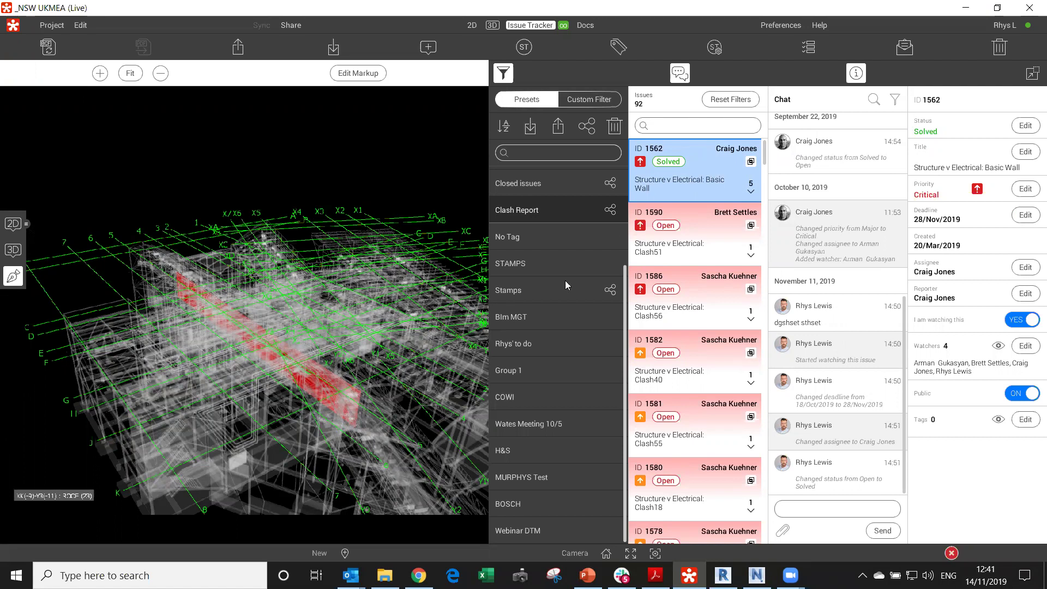
{"action": "scroll", "coordinate": [384, 387], "scroll_direction": "up", "scroll_amount": 5}
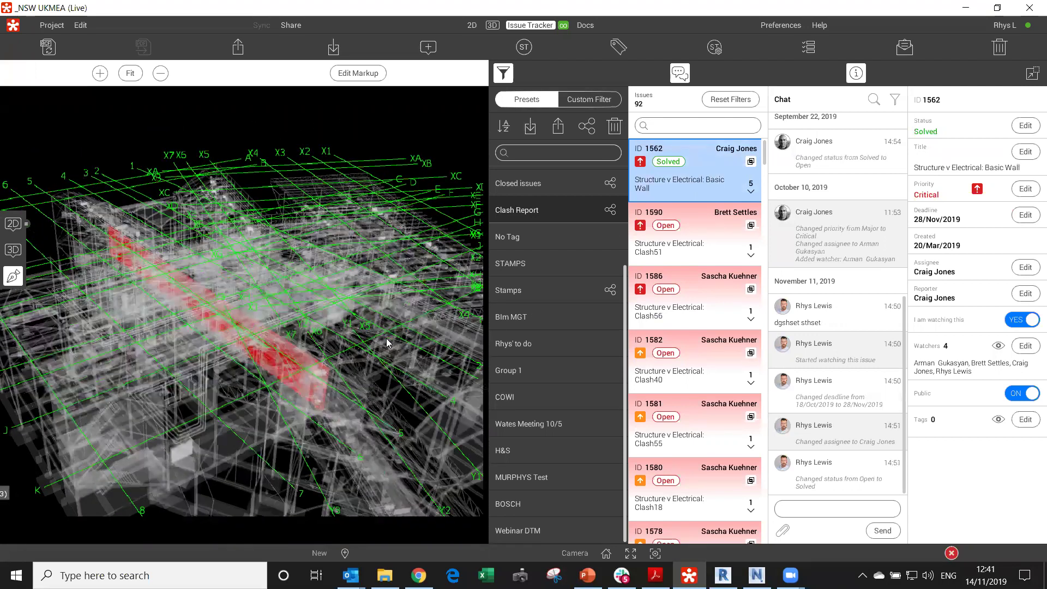
Hide the chat and issue details and examine clash issue 1562 up close in the 3D model.
{"action": "left_click", "coordinate": [1032, 75]}
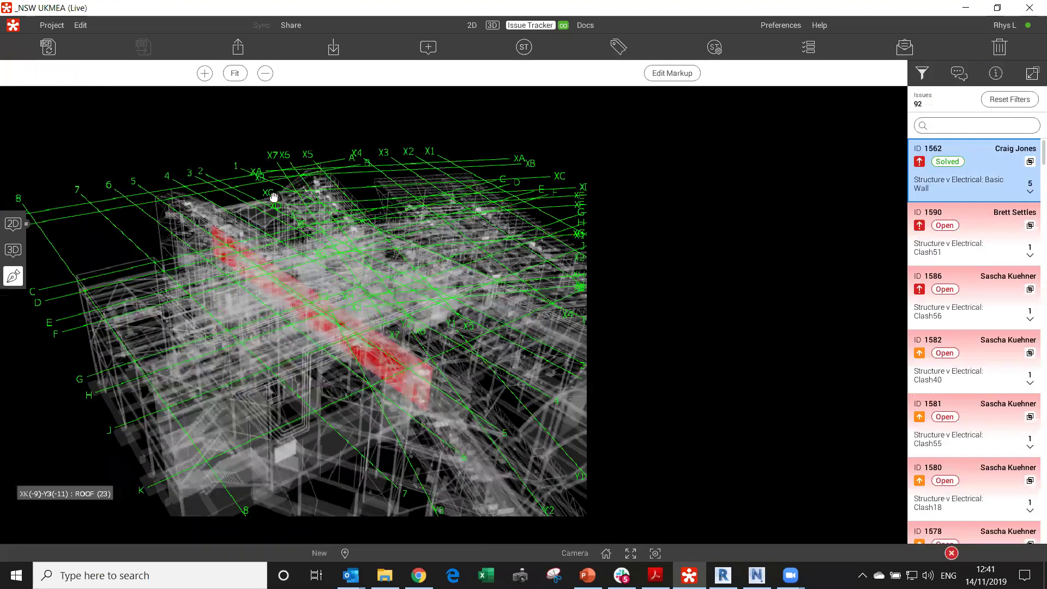
{"action": "left_click", "coordinate": [16, 251]}
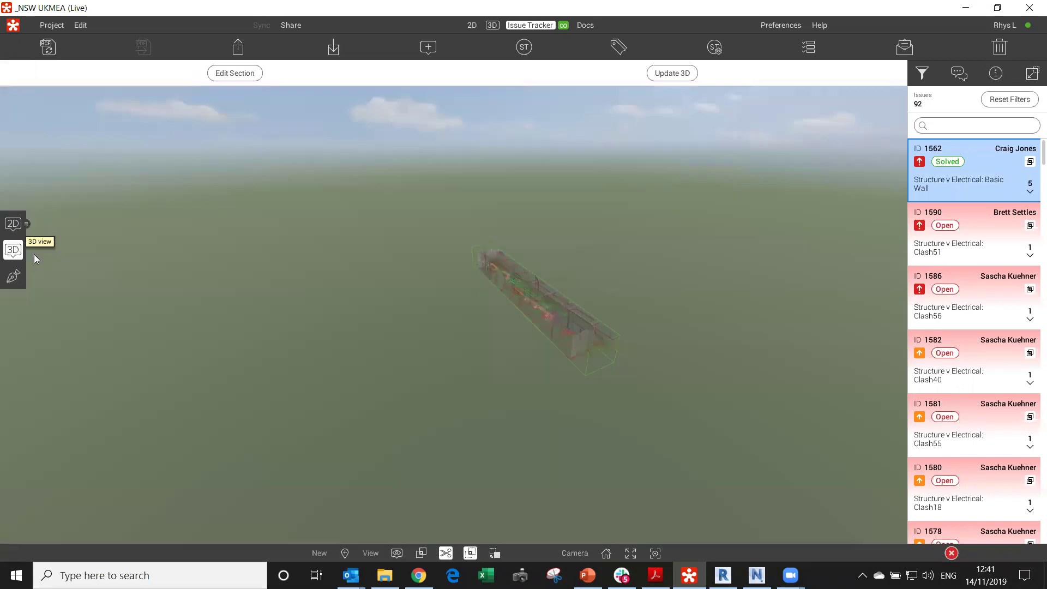
{"action": "scroll", "coordinate": [567, 309], "scroll_direction": "up", "scroll_amount": 5}
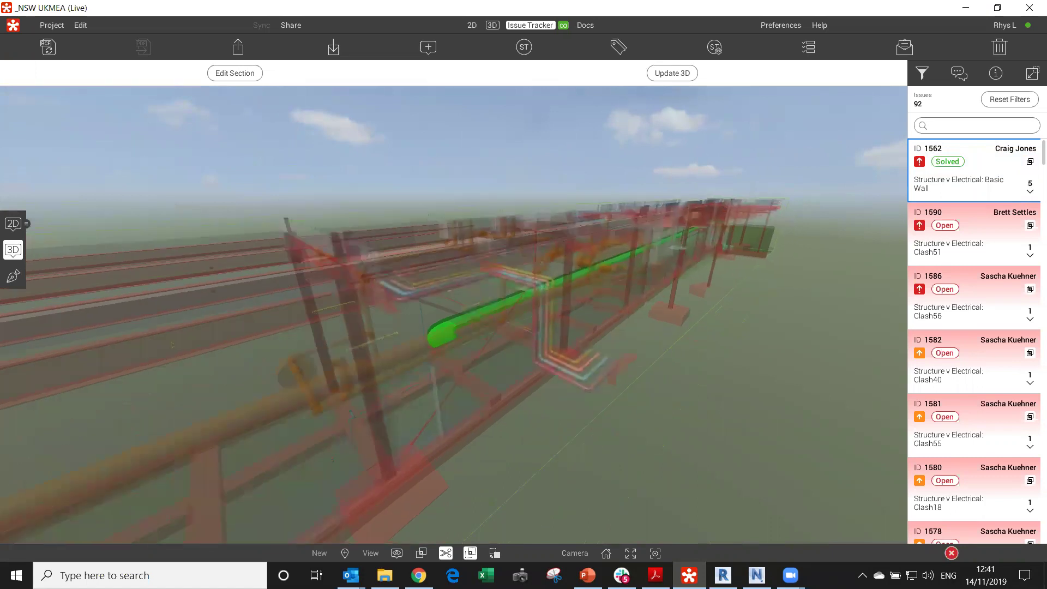
Compare the clashing elements of issue 1562 with the section cut and transparency toggled on and off.
{"action": "left_click", "coordinate": [446, 553]}
{"action": "left_click", "coordinate": [446, 553]}
{"action": "left_click", "coordinate": [469, 554]}
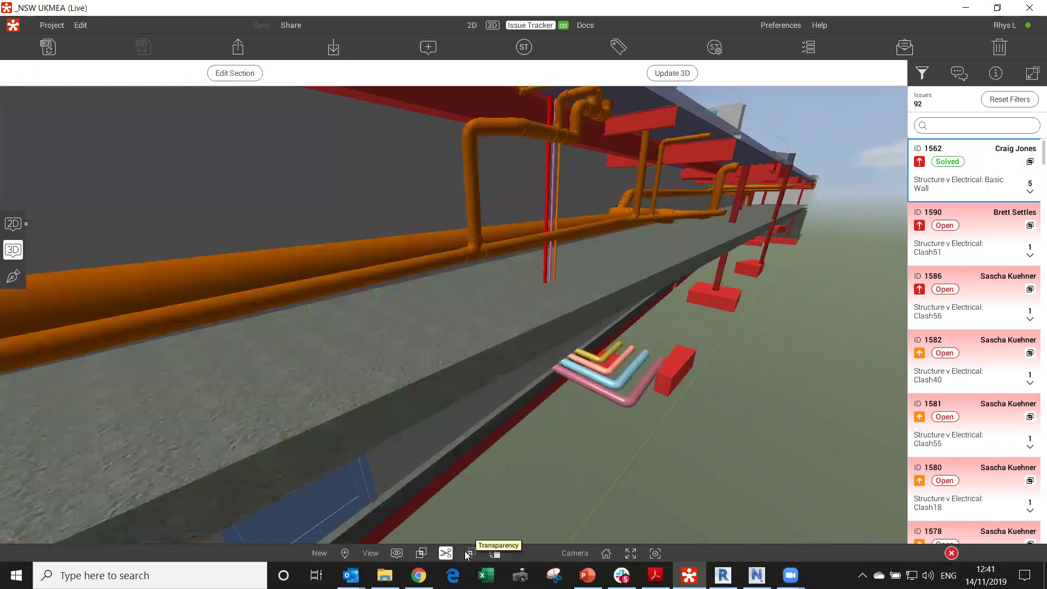
{"action": "left_click", "coordinate": [469, 554]}
{"action": "left_click", "coordinate": [495, 554]}
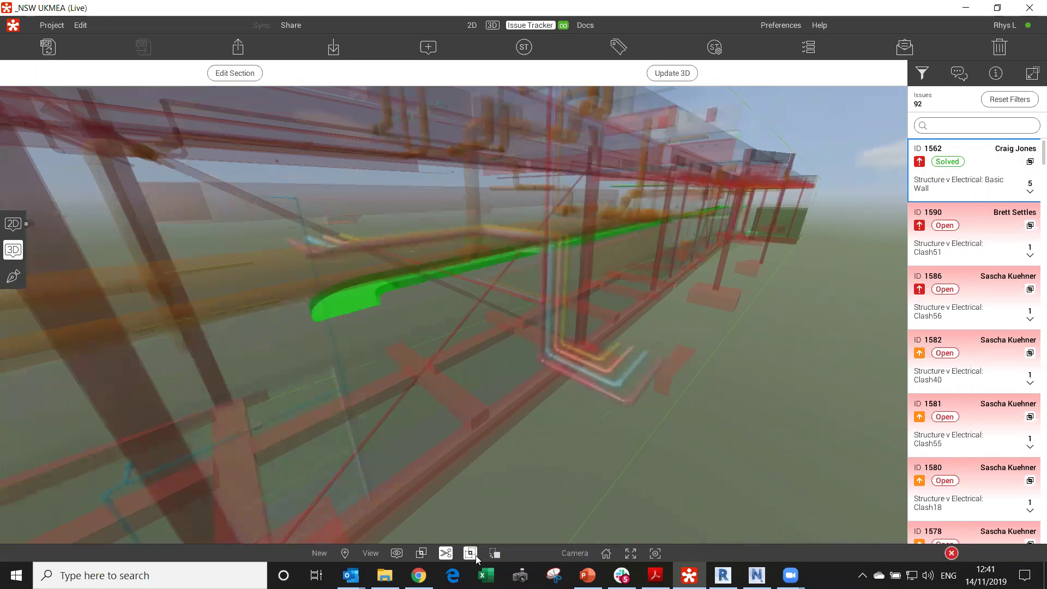
{"action": "left_click", "coordinate": [494, 554]}
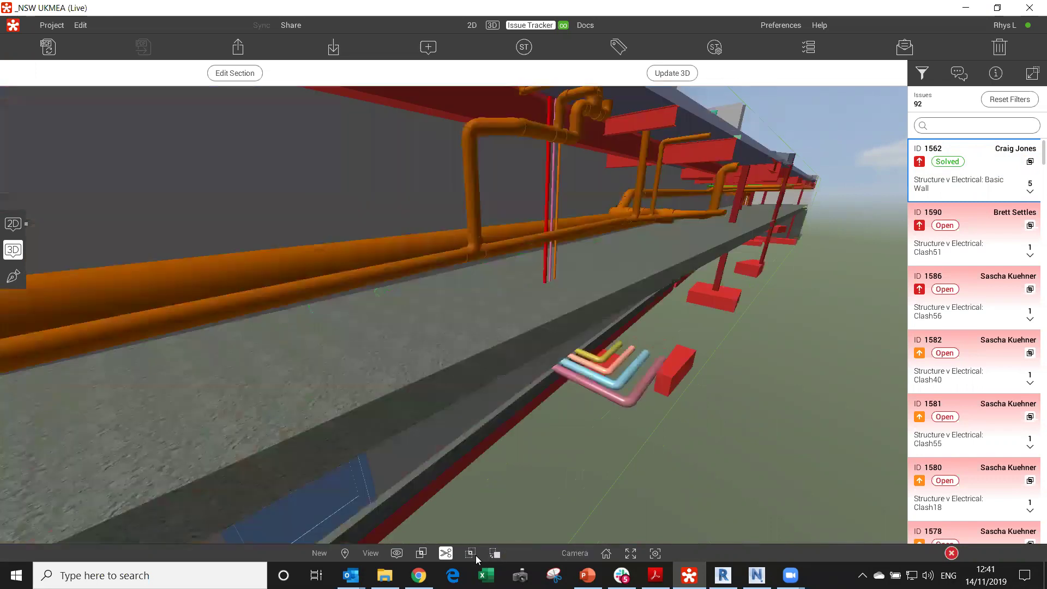
Expand issue 1562 into its individual clashes and step through Clash8 to Clash74 and back in the transparent 3D model.
{"action": "left_click", "coordinate": [1030, 188]}
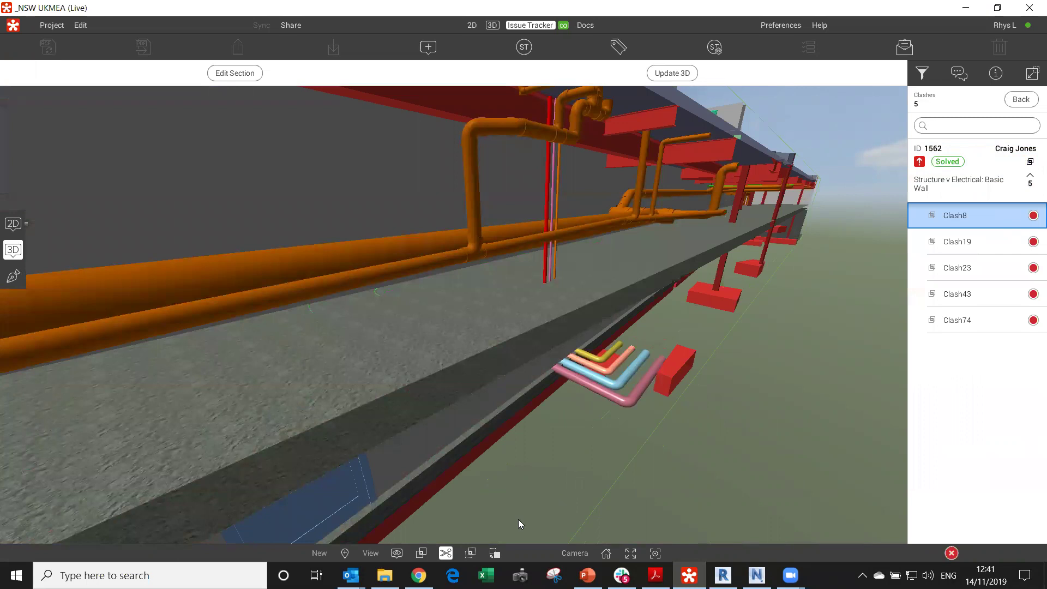
{"action": "left_click", "coordinate": [470, 553]}
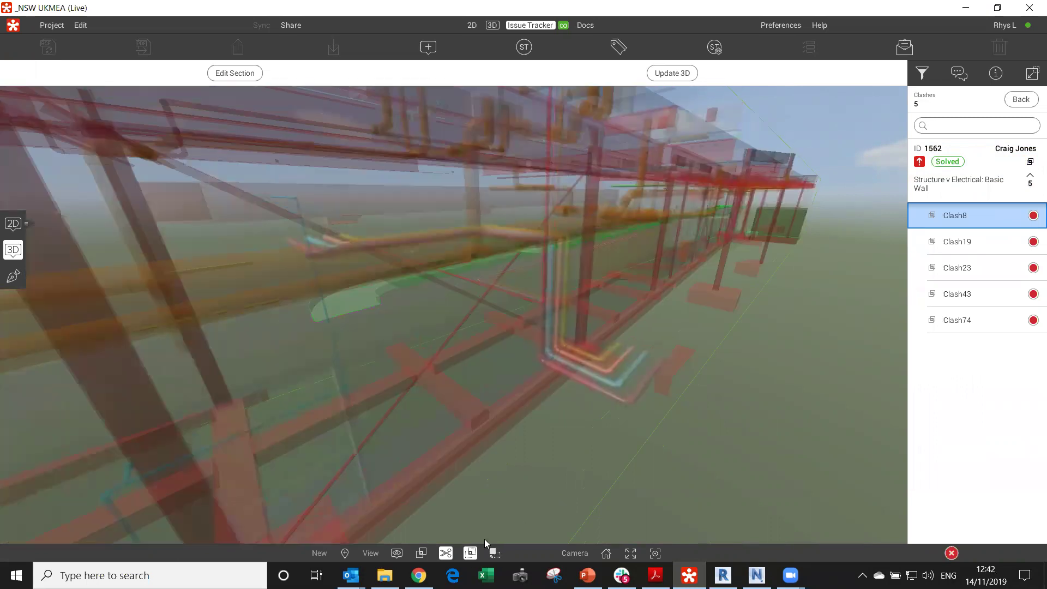
{"action": "left_click", "coordinate": [982, 245]}
{"action": "left_click", "coordinate": [980, 271]}
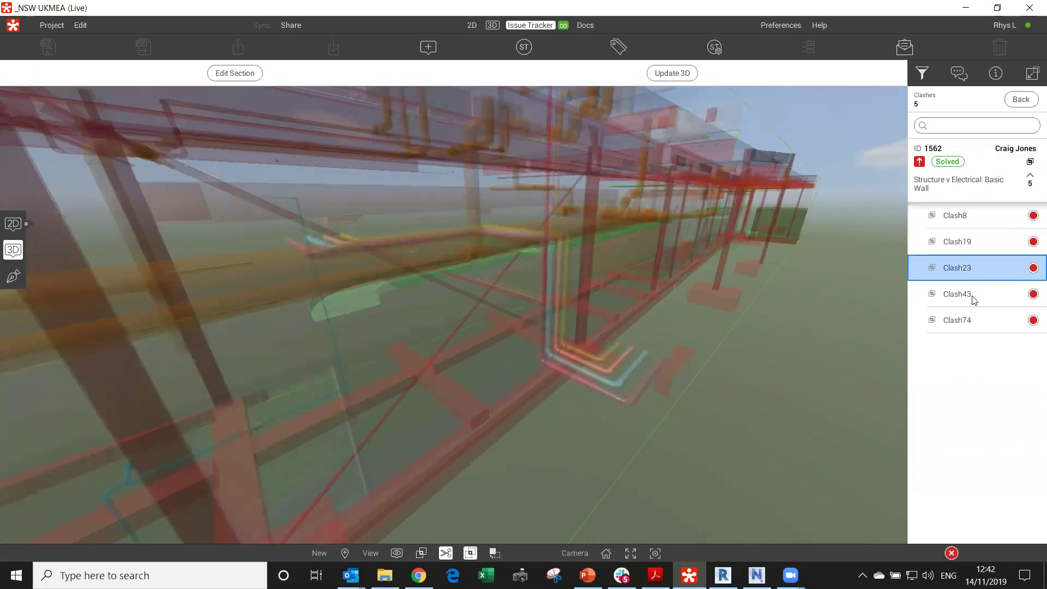
{"action": "left_click", "coordinate": [972, 299]}
{"action": "left_click", "coordinate": [974, 326]}
{"action": "left_click", "coordinate": [976, 293]}
{"action": "left_click", "coordinate": [972, 270]}
{"action": "left_click", "coordinate": [979, 245]}
{"action": "left_click", "coordinate": [952, 218]}
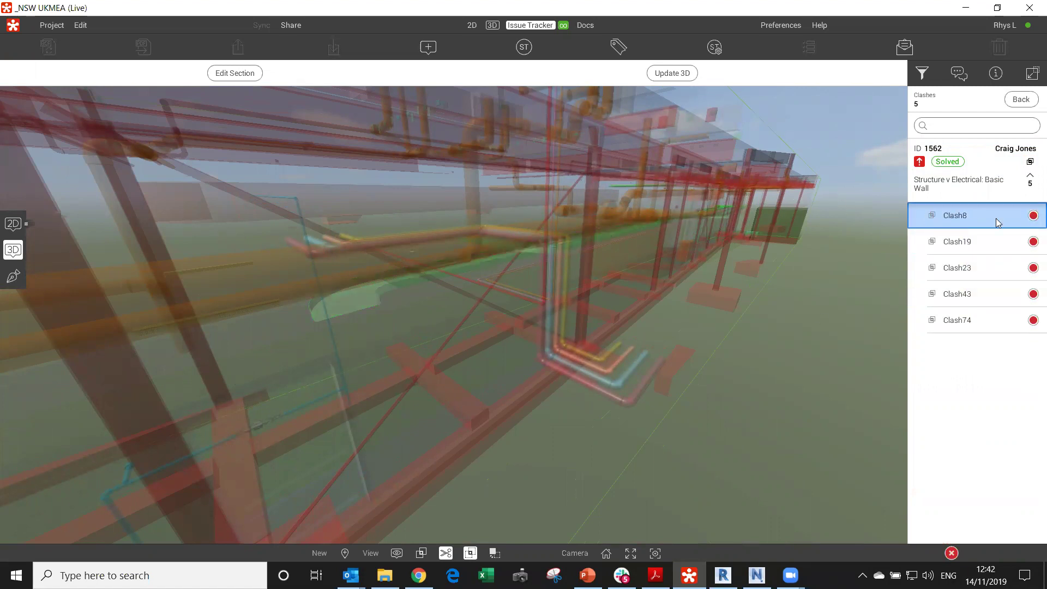
Locate Clash8 on the 2D sheet E_MH_WD0100 and examine its position on the whole underfloor plant plan.
{"action": "left_click", "coordinate": [13, 224]}
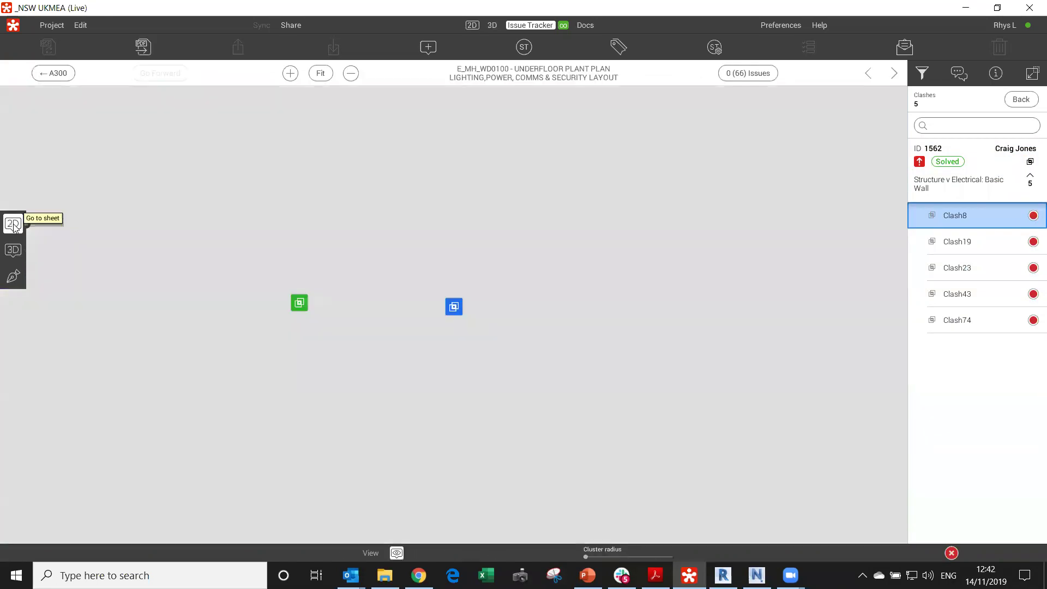
{"action": "scroll", "coordinate": [688, 396], "scroll_direction": "down", "scroll_amount": 10}
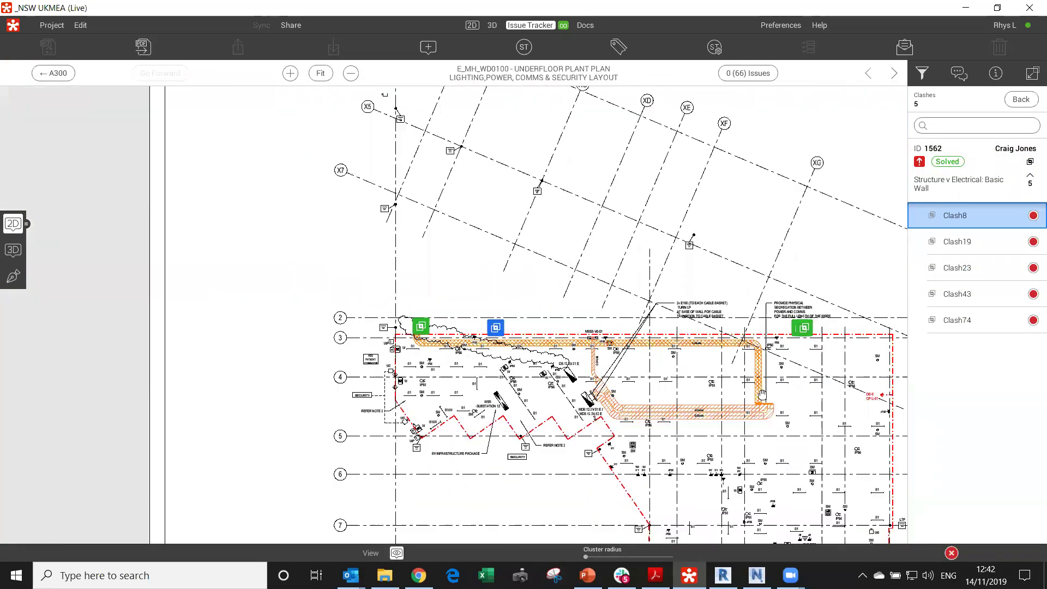
{"action": "left_click_drag", "start_coordinate": [688, 396], "coordinate": [339, 321]}
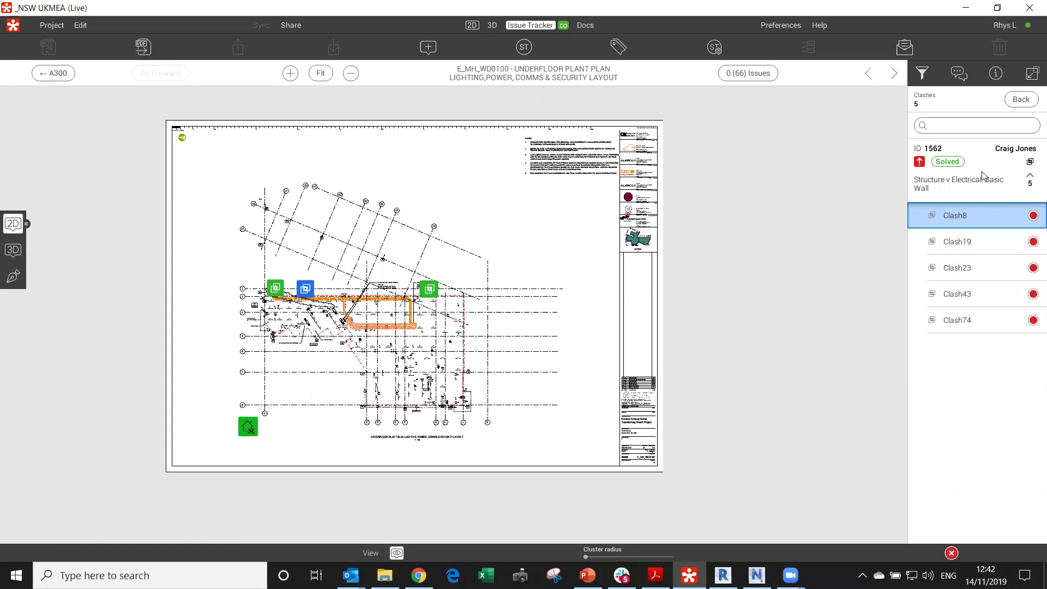
Show the chat and clash details for Clash8, and return to the details and markup of parent issue 1562.
{"action": "left_click", "coordinate": [958, 73]}
{"action": "left_click", "coordinate": [959, 73]}
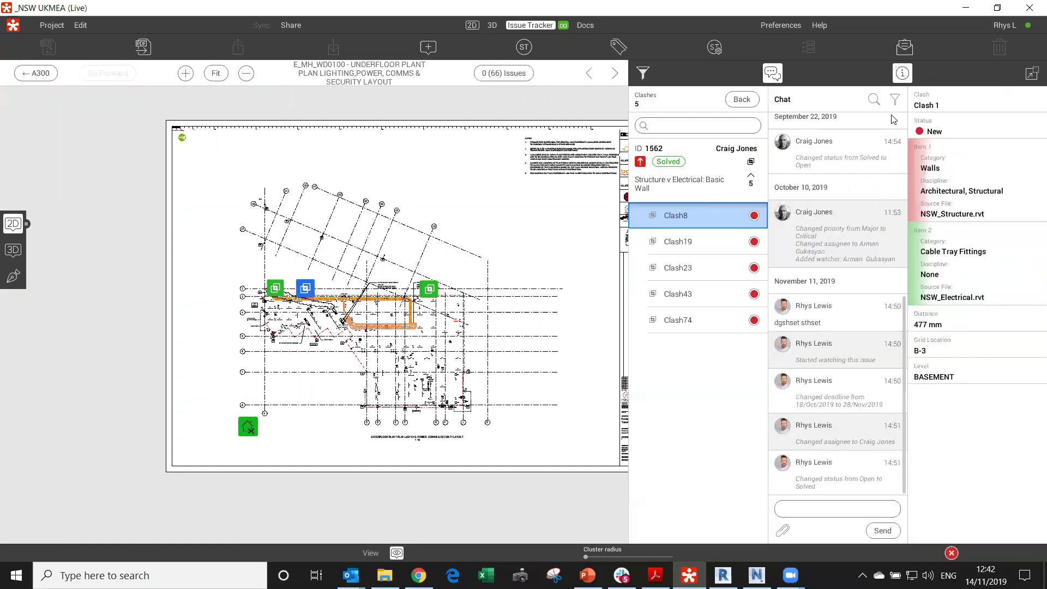
{"action": "left_click", "coordinate": [716, 172]}
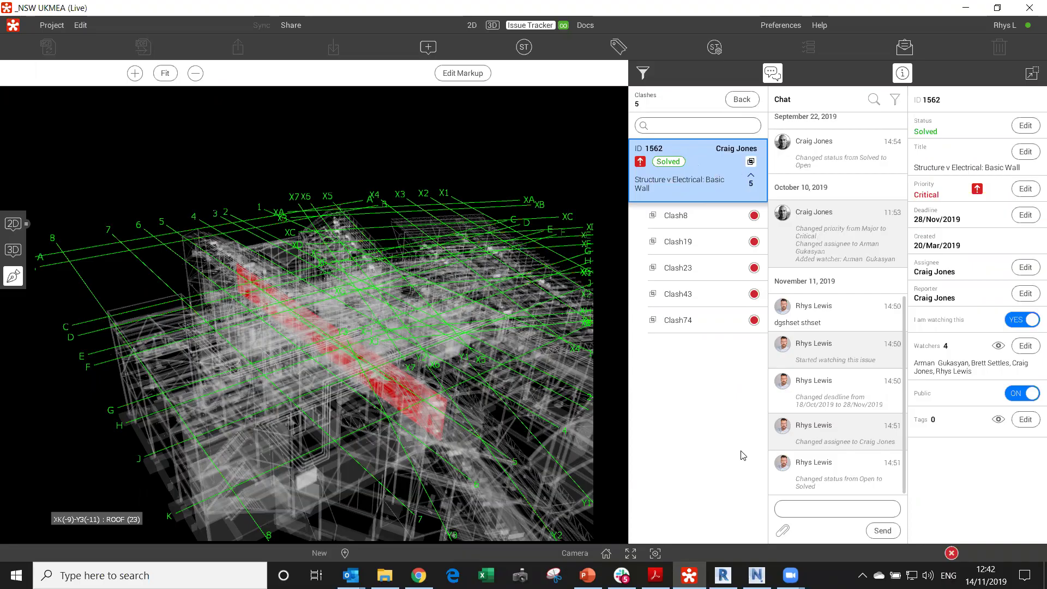
Switch to Navisworks and Revit, examine the walls of NSW_Architecture in the Revizto Isometric view, and return to Revizto.
{"action": "left_click", "coordinate": [757, 576]}
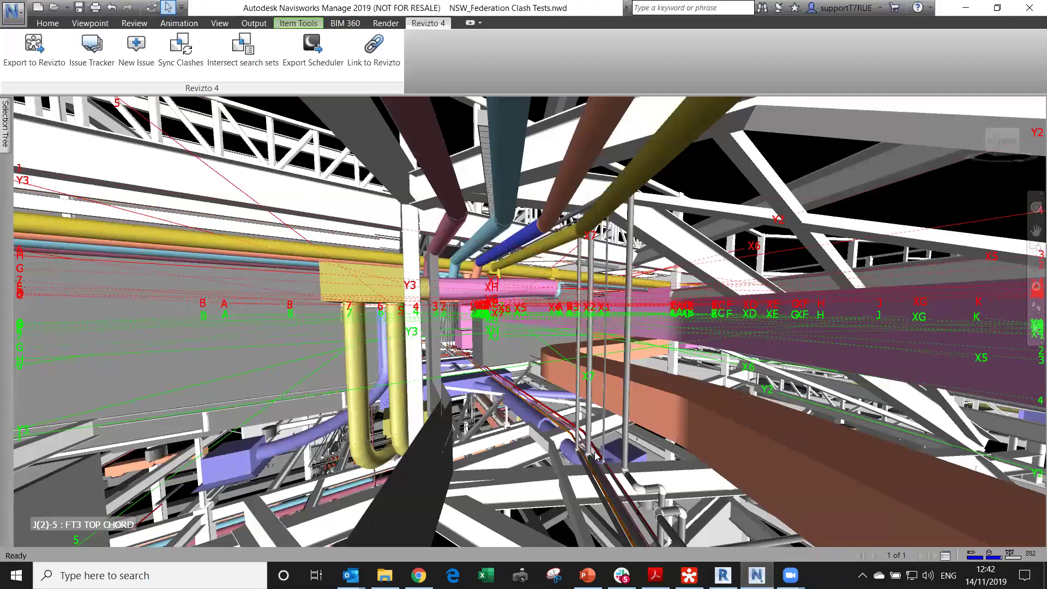
{"action": "key", "text": "alt+Tab"}
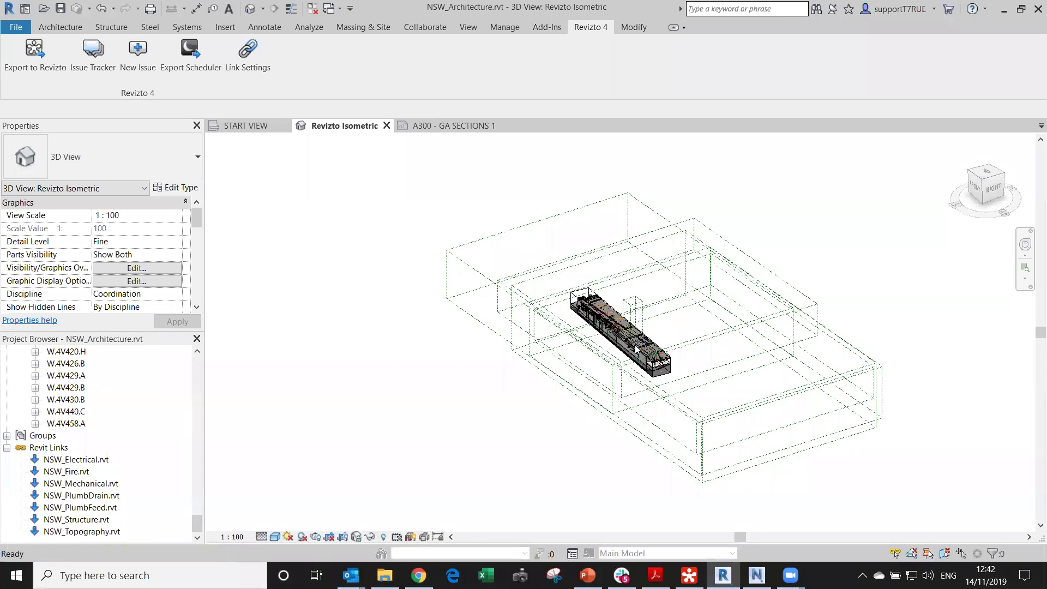
{"action": "scroll", "coordinate": [635, 349], "scroll_direction": "up", "scroll_amount": 6}
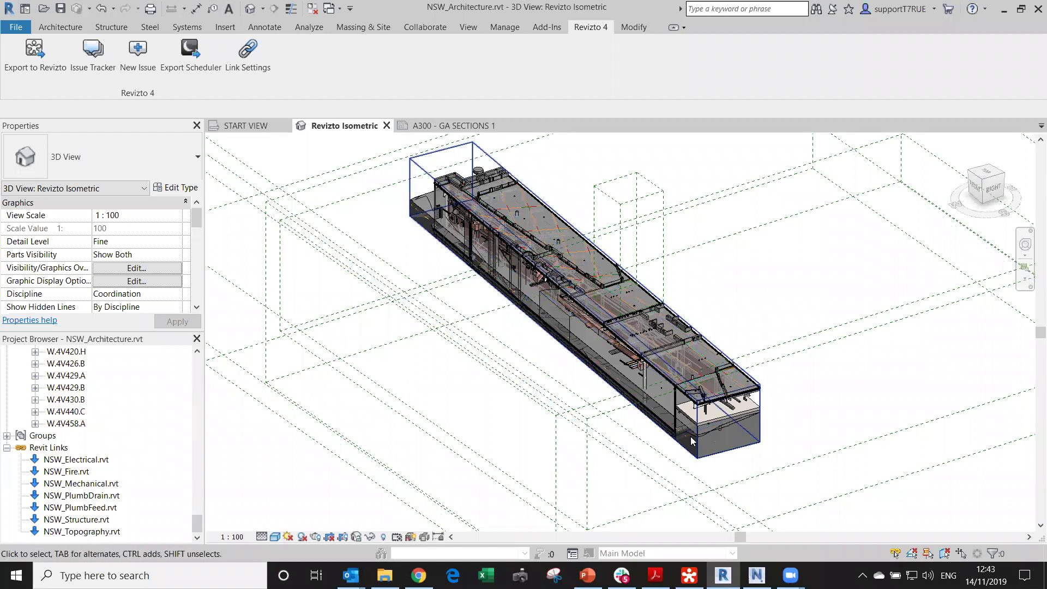
{"action": "left_click", "coordinate": [689, 576]}
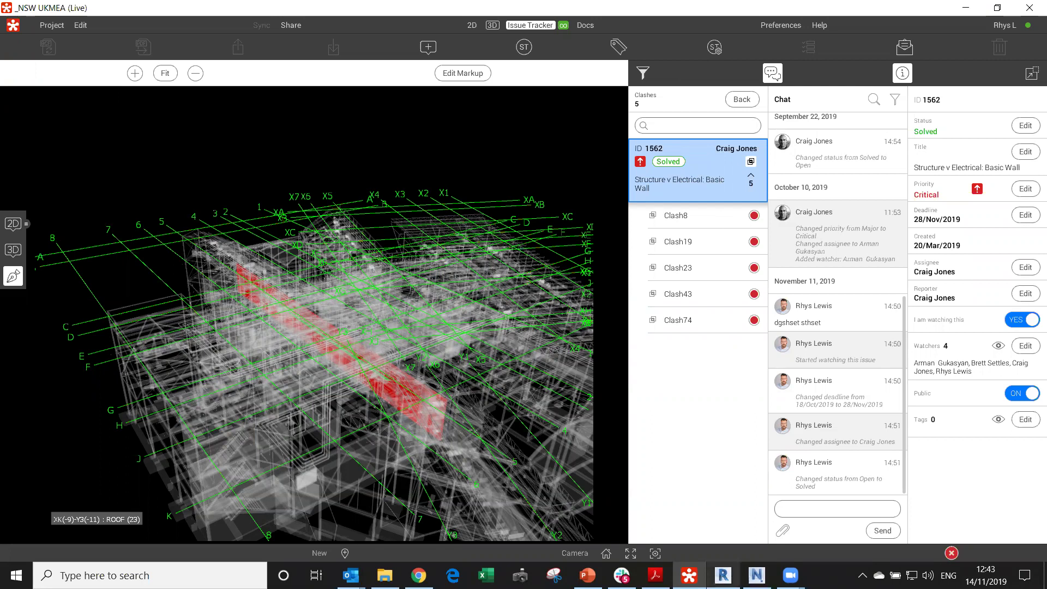
{"action": "left_click", "coordinate": [723, 575]}
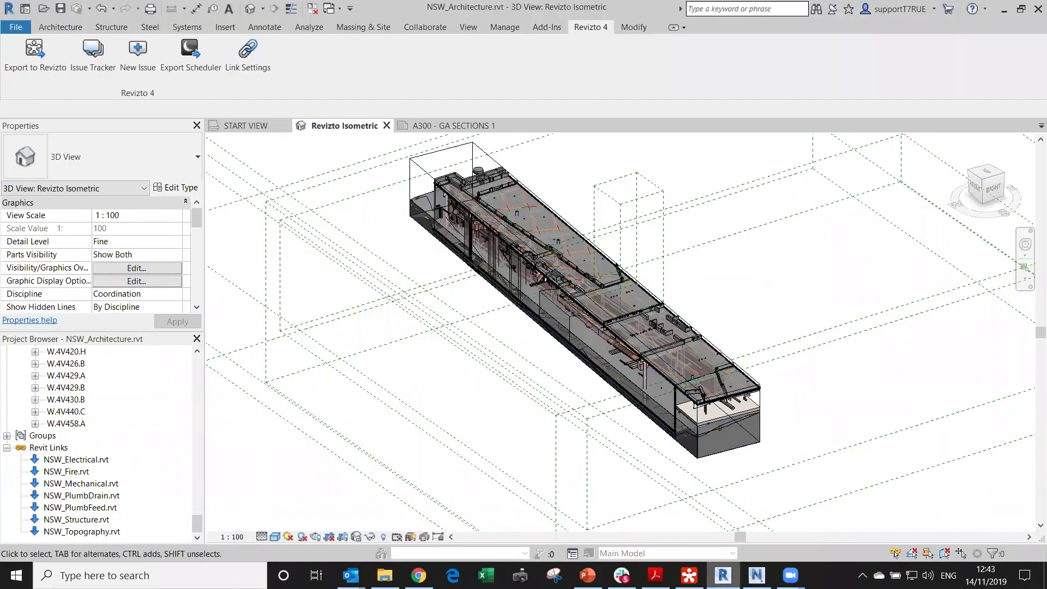
{"action": "scroll", "coordinate": [623, 307], "scroll_direction": "up", "scroll_amount": 5}
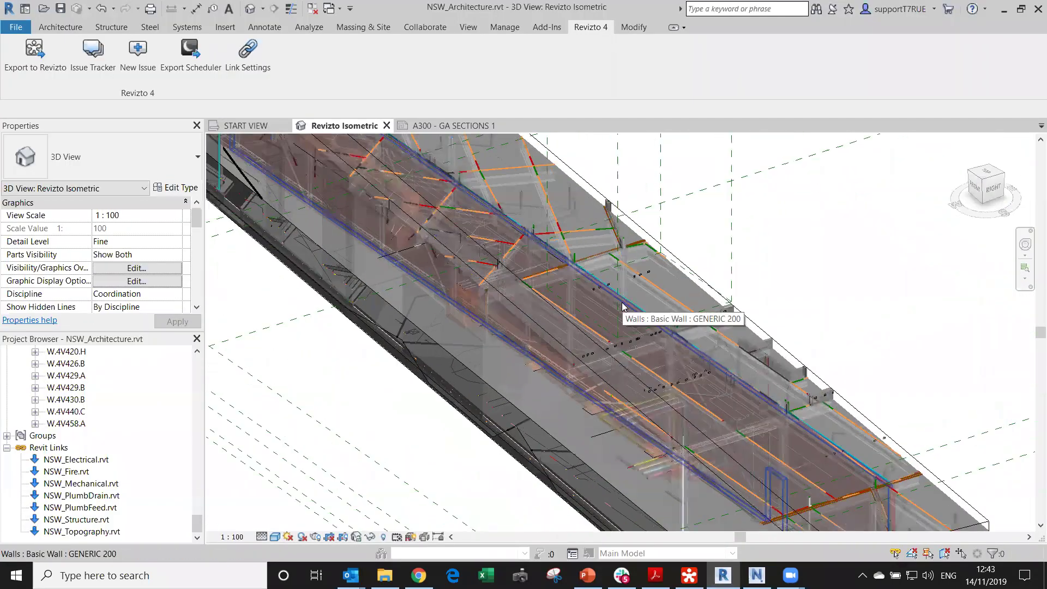
{"action": "scroll", "coordinate": [623, 307], "scroll_direction": "up", "scroll_amount": 2}
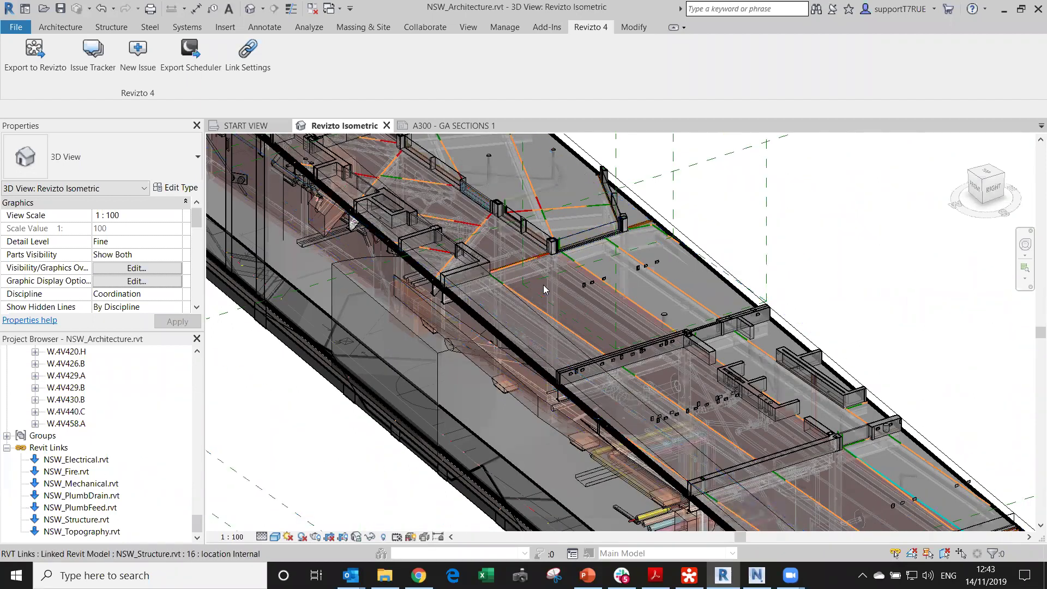
{"action": "left_click", "coordinate": [690, 576]}
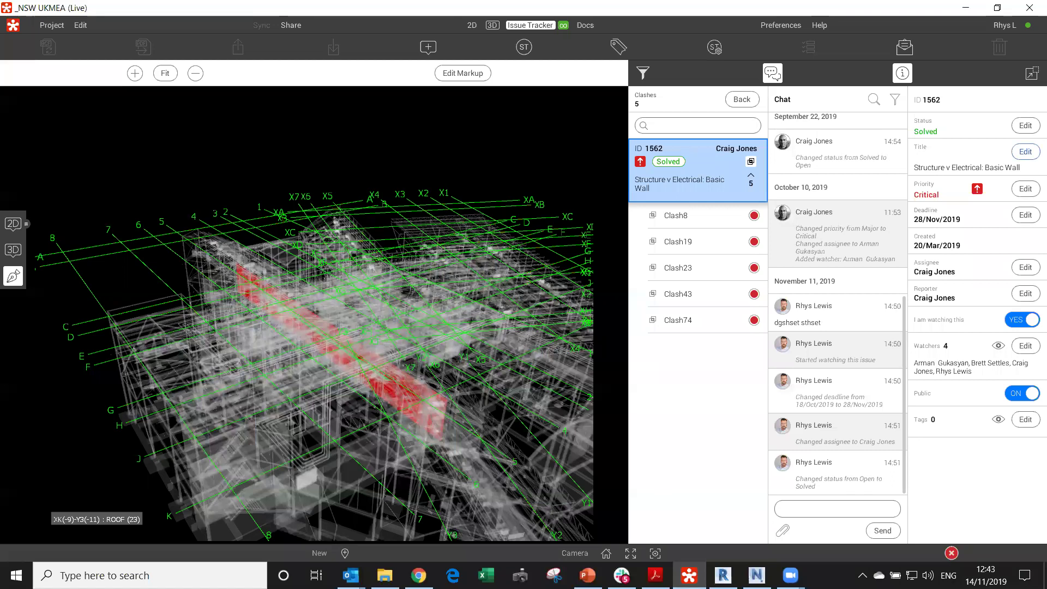
Show the available status options for issue 1562 without changing it, and return from its clashes to the full issue list.
{"action": "left_click", "coordinate": [1017, 130]}
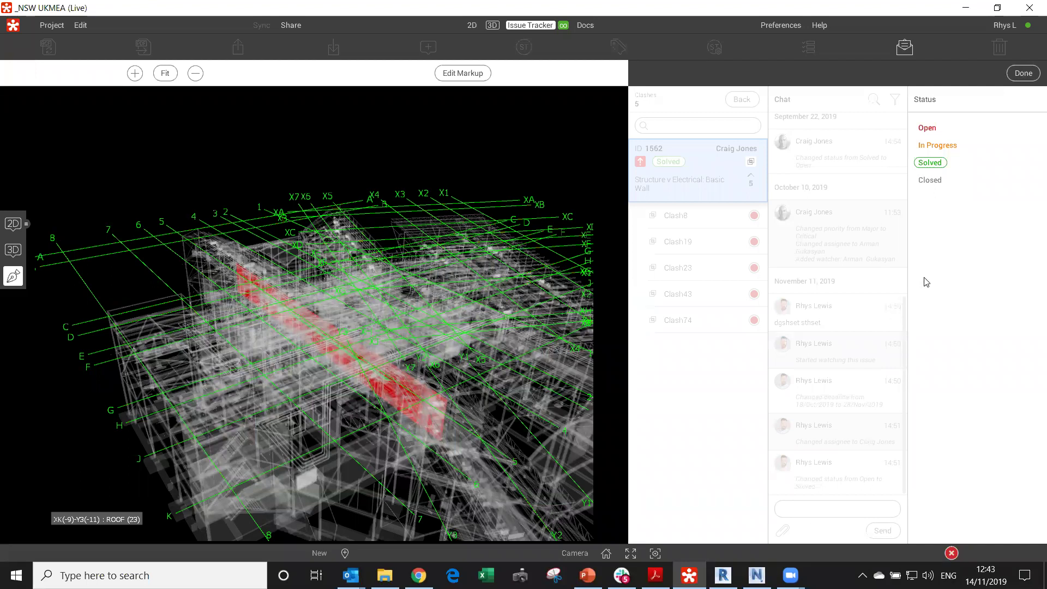
{"action": "left_click", "coordinate": [1022, 75]}
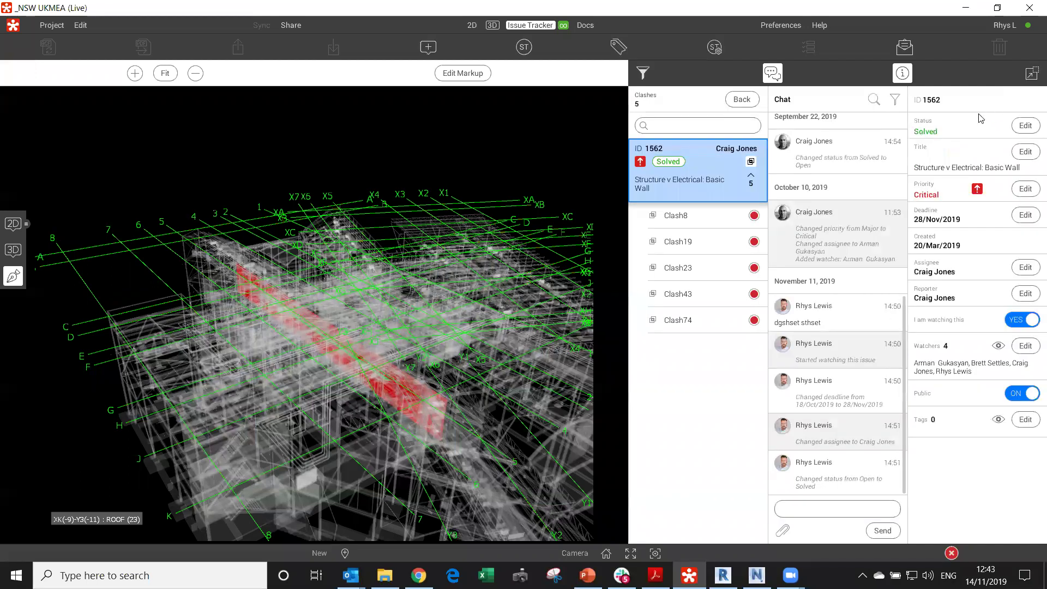
{"action": "left_click", "coordinate": [753, 106]}
{"action": "left_click", "coordinate": [752, 105]}
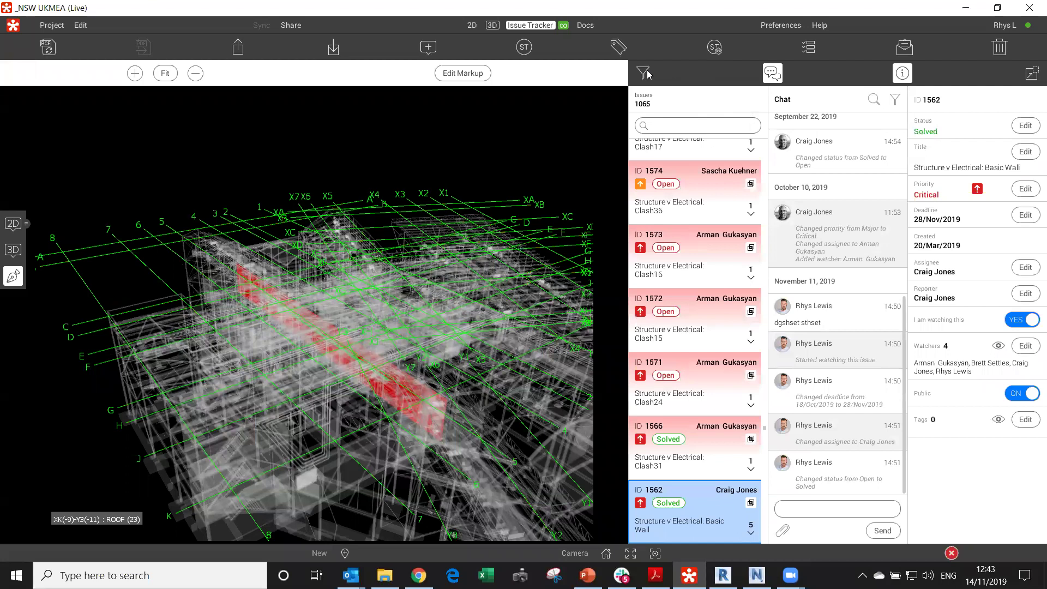
Filter the issues with the Closed issues preset and view the markups of issues 146 and 144.
{"action": "left_click", "coordinate": [642, 71]}
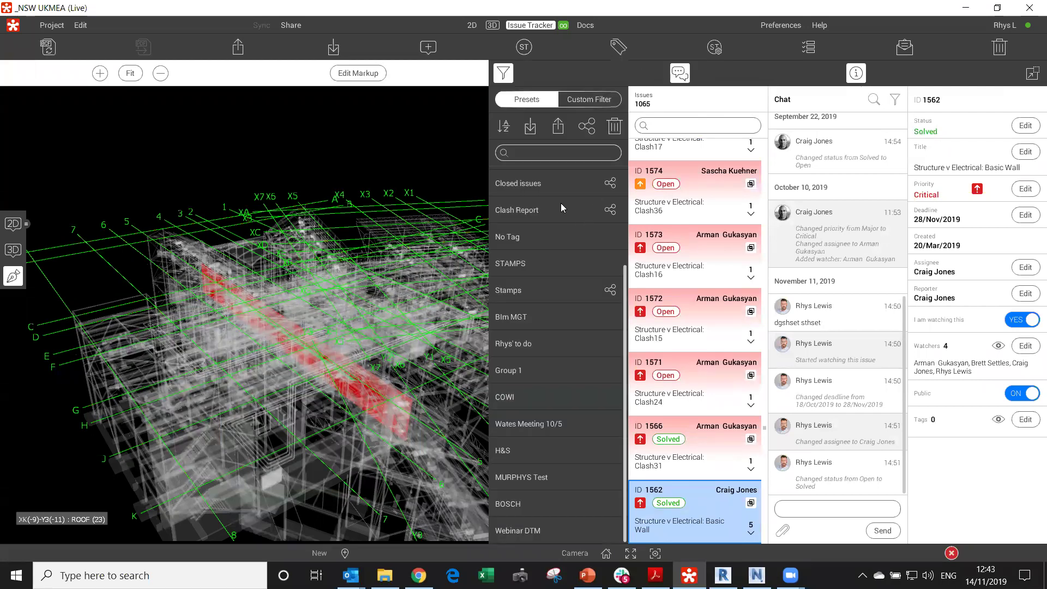
{"action": "scroll", "coordinate": [561, 199], "scroll_direction": "up", "scroll_amount": 1}
{"action": "left_click", "coordinate": [561, 217]}
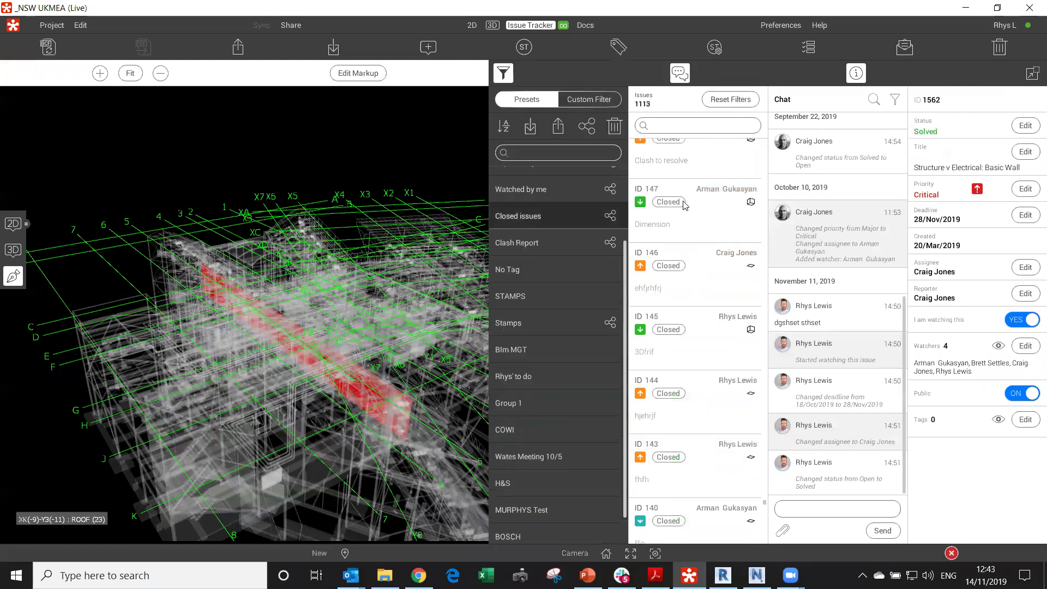
{"action": "left_click", "coordinate": [710, 284]}
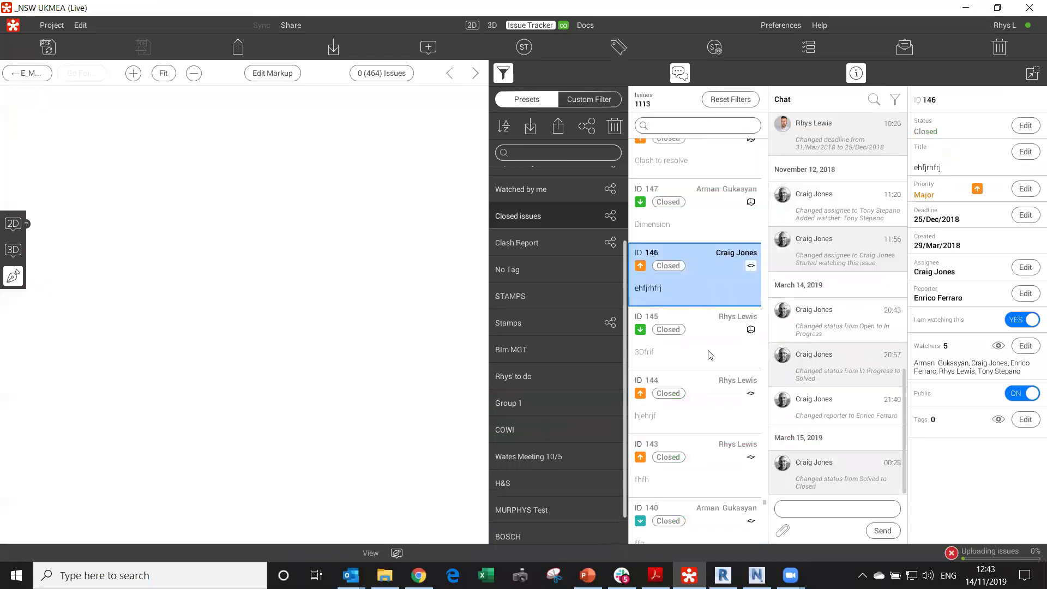
{"action": "left_click", "coordinate": [719, 412]}
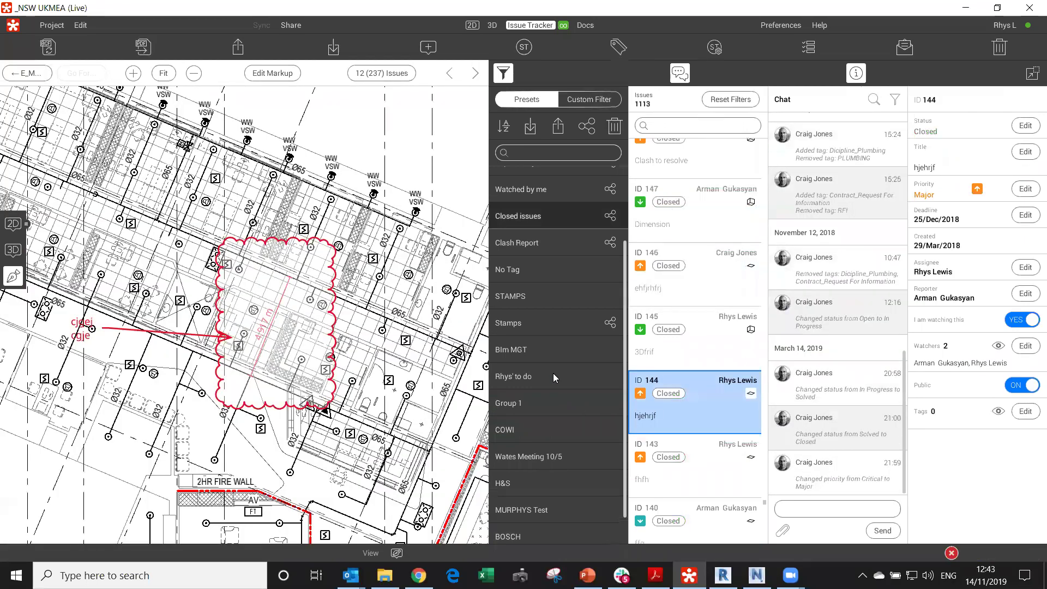
Filter the issues with the personal to-do preset and go to the start of the filtered list.
{"action": "left_click", "coordinate": [554, 376]}
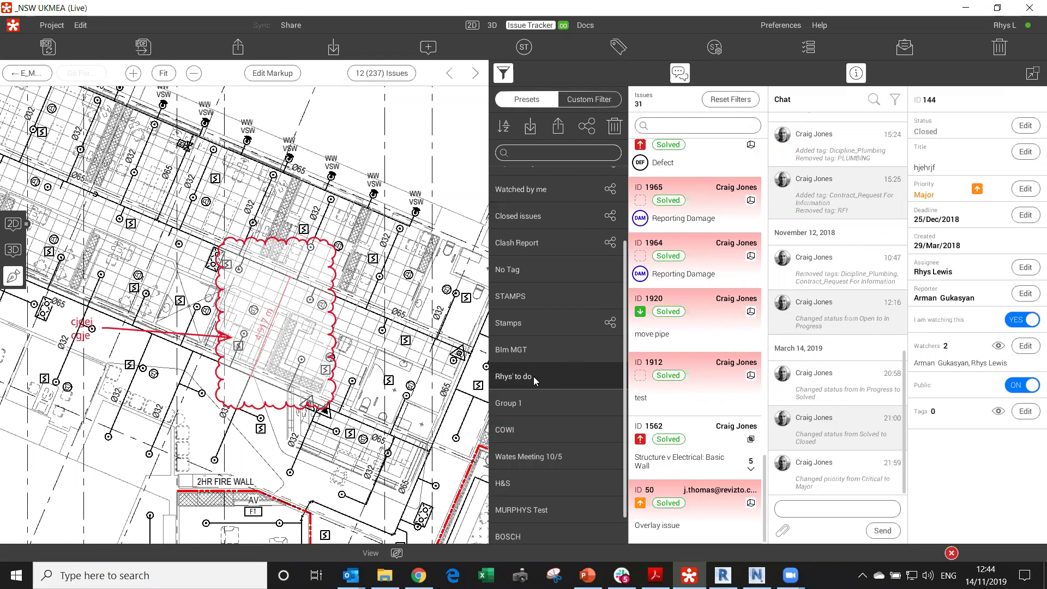
{"action": "scroll", "coordinate": [686, 325], "scroll_direction": "up", "scroll_amount": 5}
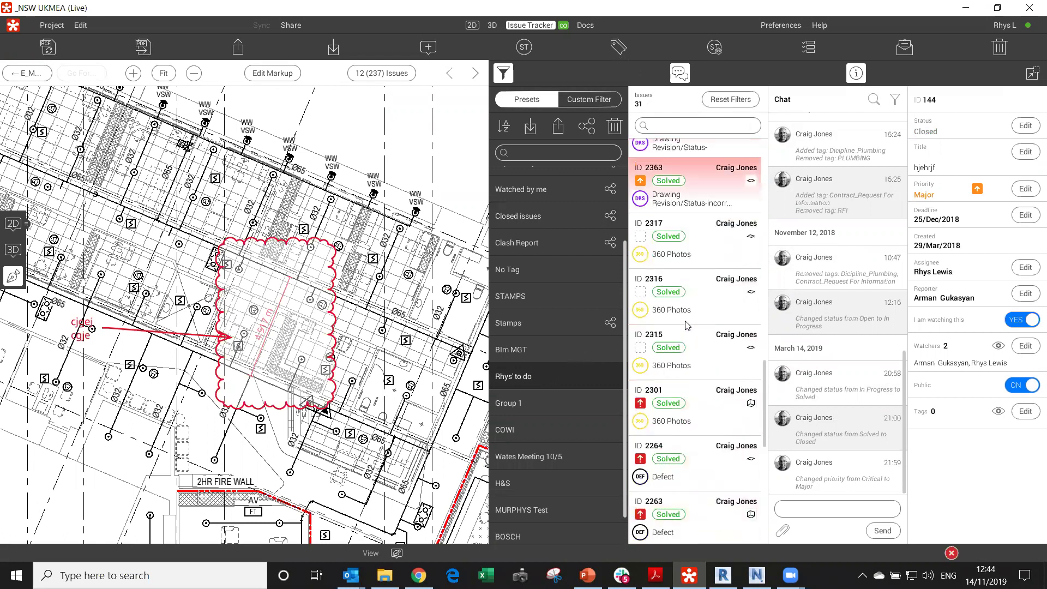
{"action": "left_click_drag", "start_coordinate": [767, 363], "coordinate": [768, 157]}
Step through the solved issues from 2631 to 2572, reviewing their 2D and 3D markups.
{"action": "left_click", "coordinate": [710, 176]}
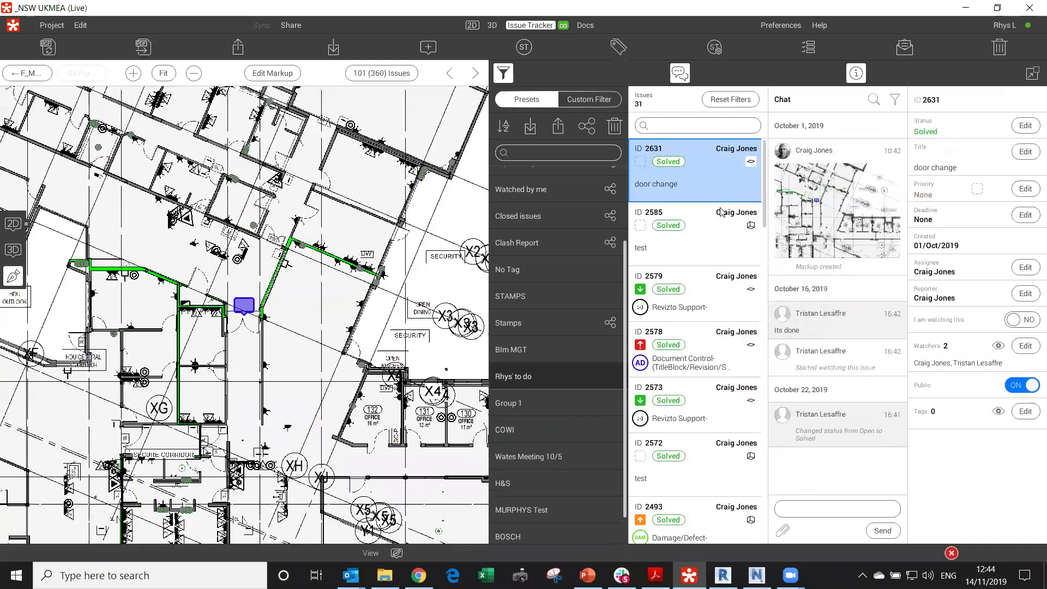
{"action": "left_click", "coordinate": [709, 254]}
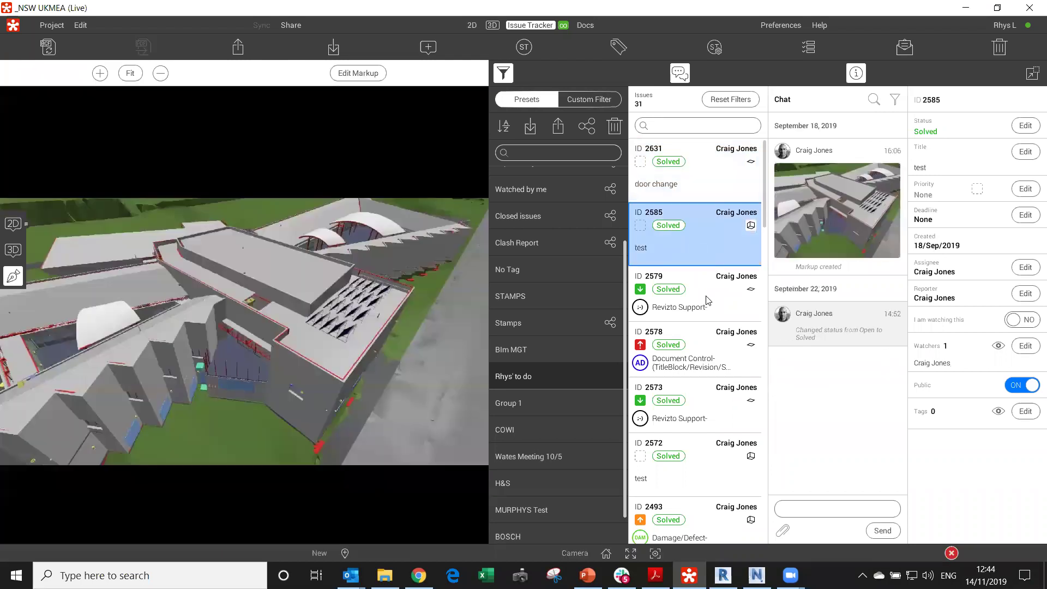
{"action": "left_click", "coordinate": [708, 300]}
{"action": "left_click", "coordinate": [702, 365]}
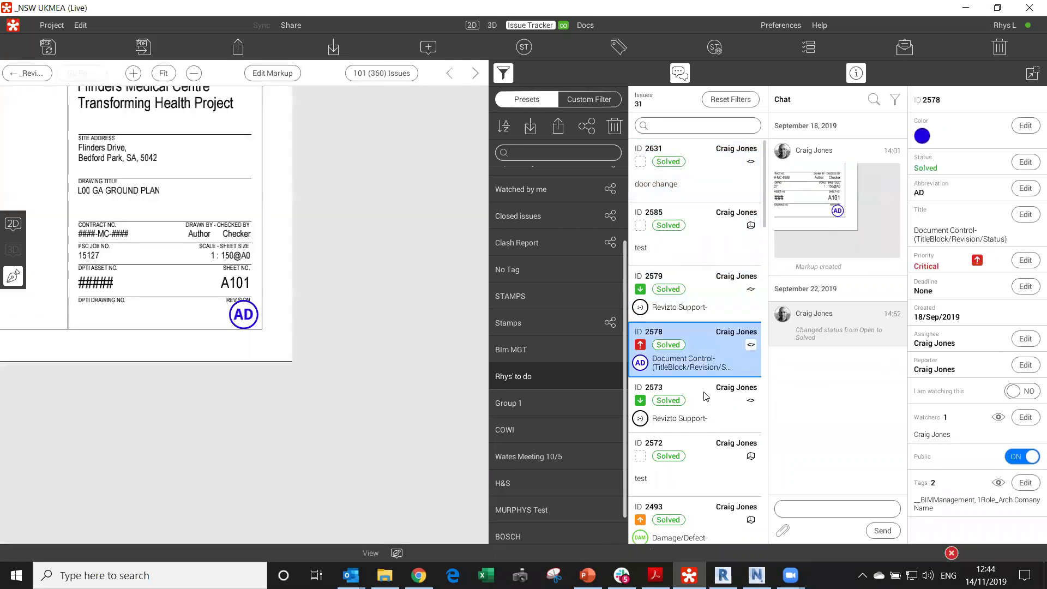
{"action": "left_click", "coordinate": [705, 396]}
{"action": "left_click", "coordinate": [717, 458]}
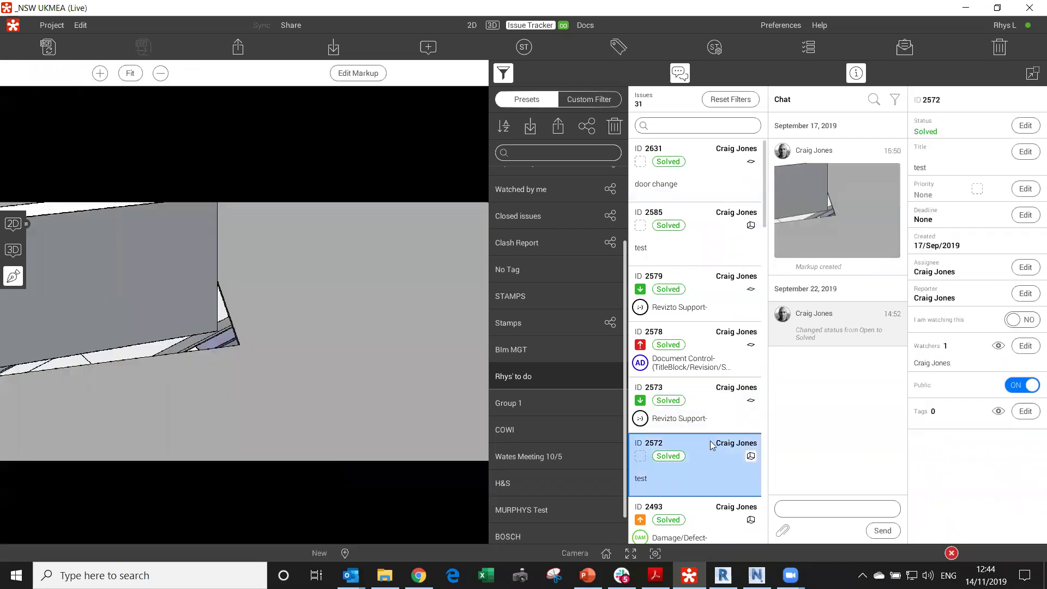
Examine the door change issue 2631 in the 3D model and on the ground plan sheet, and return to its markup.
{"action": "left_click", "coordinate": [674, 176]}
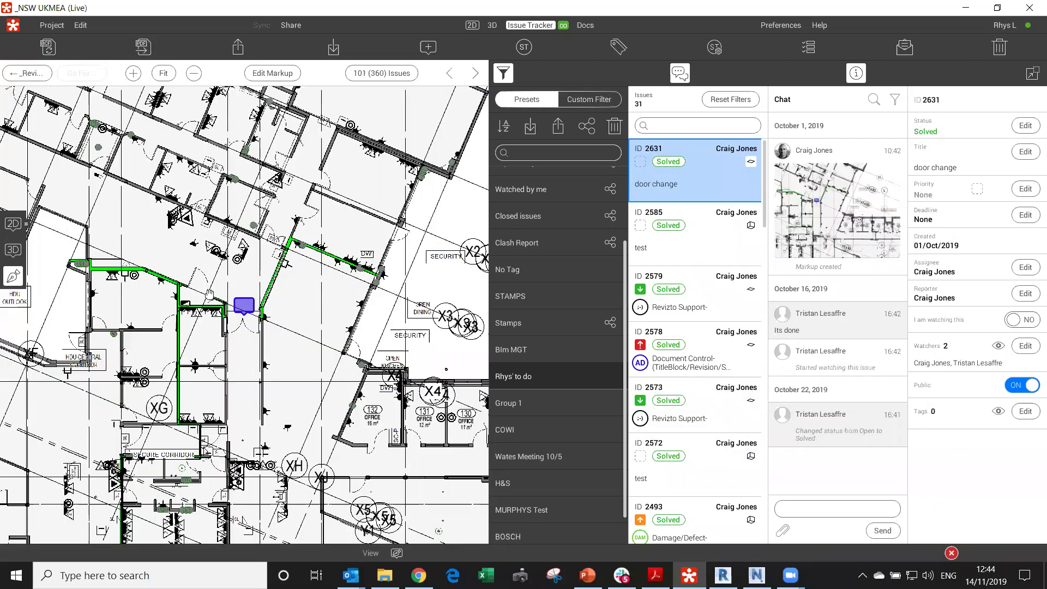
{"action": "scroll", "coordinate": [257, 309], "scroll_direction": "up", "scroll_amount": 3}
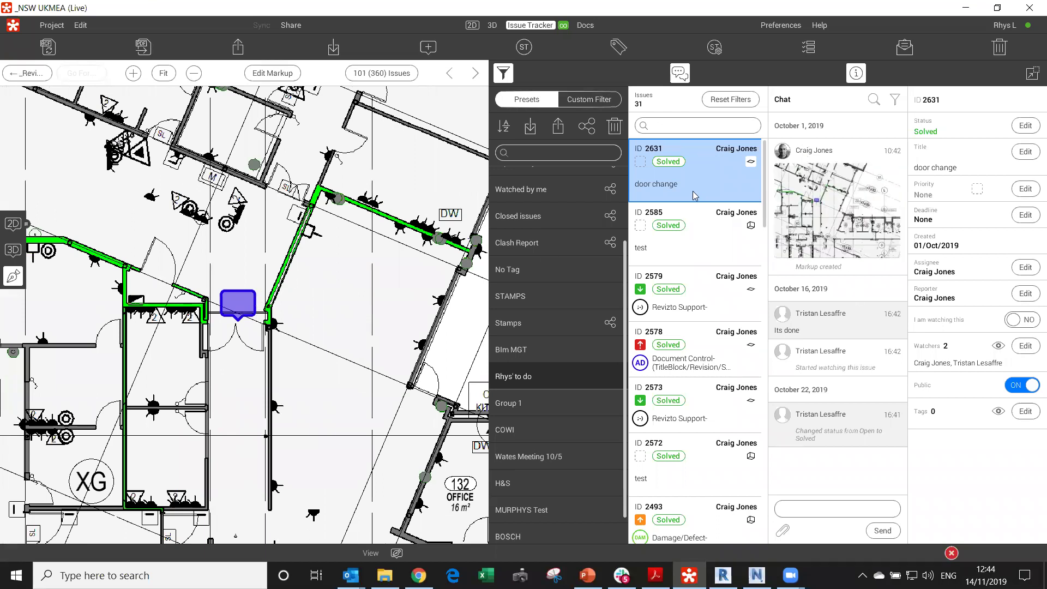
{"action": "left_click", "coordinate": [12, 252]}
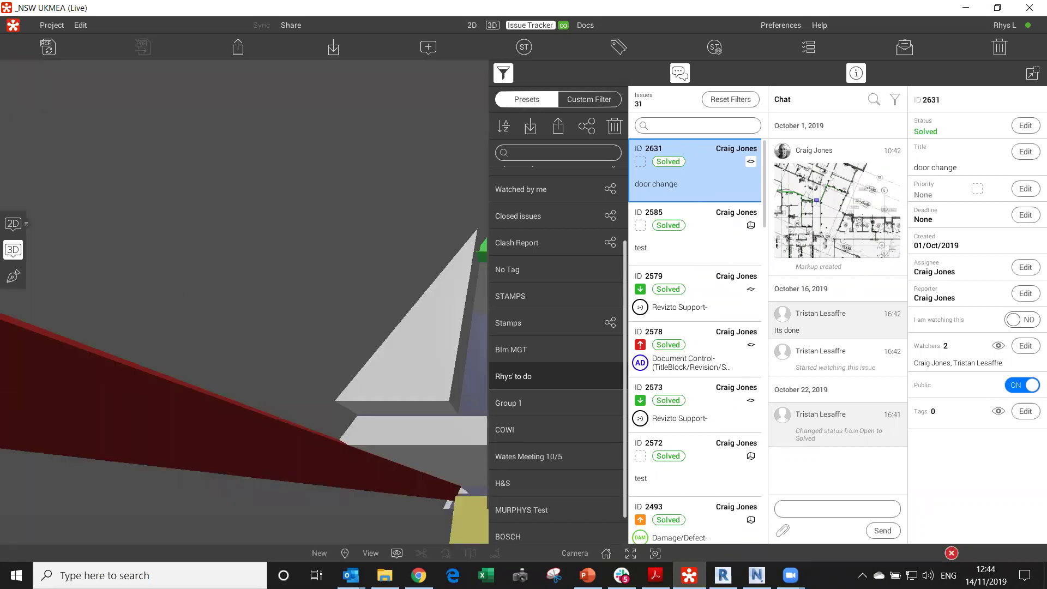
{"action": "left_click", "coordinate": [13, 223]}
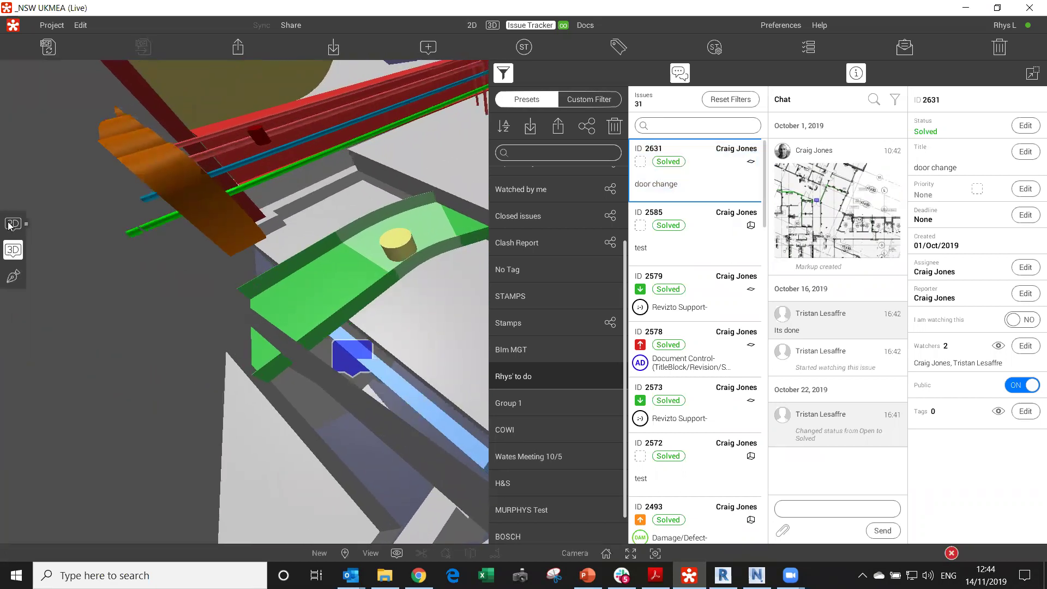
{"action": "left_click", "coordinate": [13, 276]}
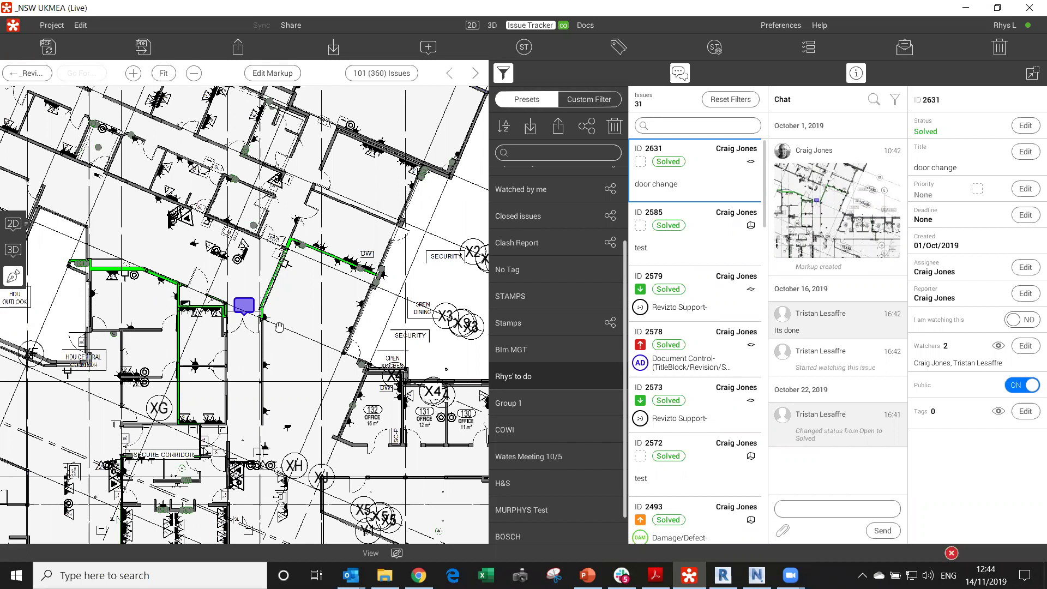
{"action": "left_click", "coordinate": [18, 273]}
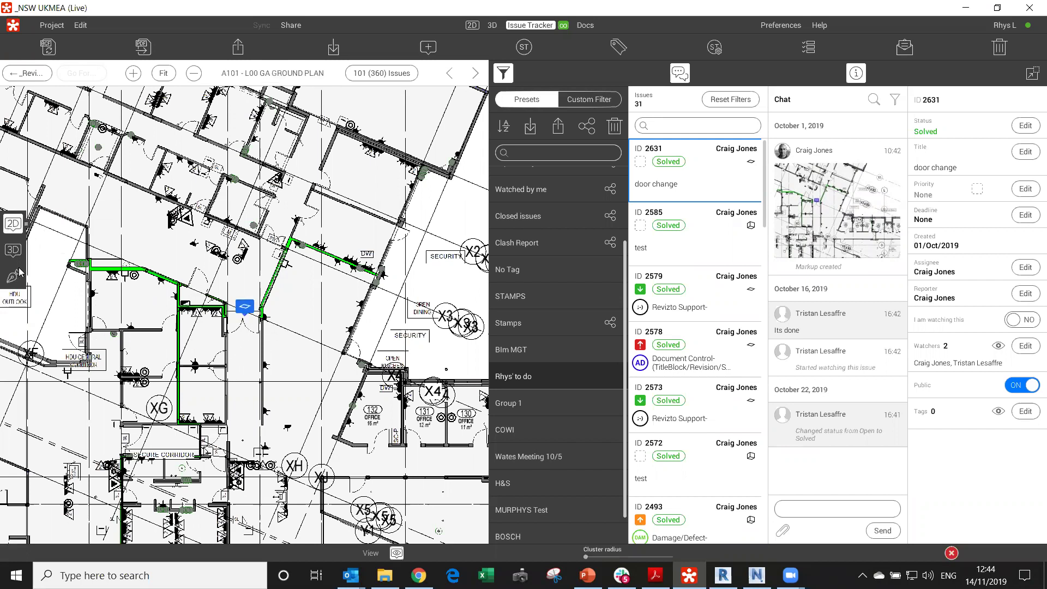
{"action": "left_click", "coordinate": [12, 277]}
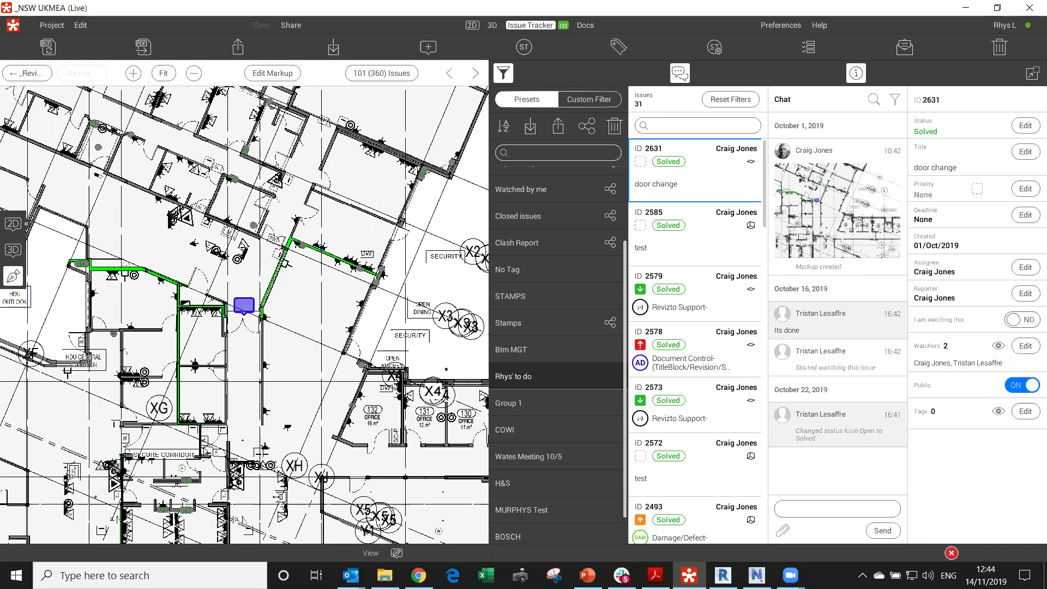
Set the status of issue 2631 to In Progress and reassign it to the team member who marked it as solved.
{"action": "left_click", "coordinate": [1026, 125]}
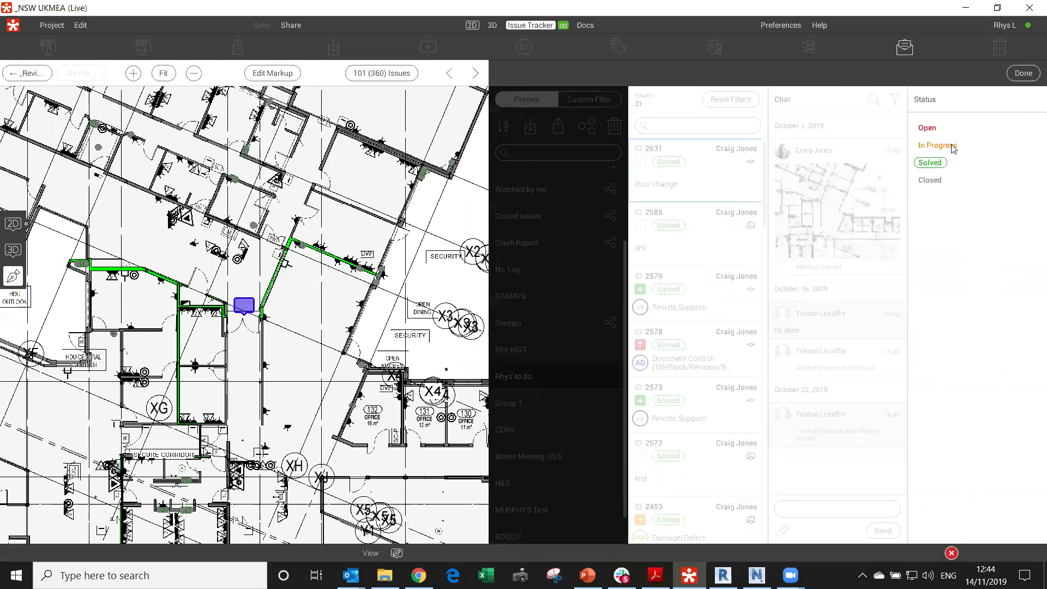
{"action": "left_click", "coordinate": [952, 147]}
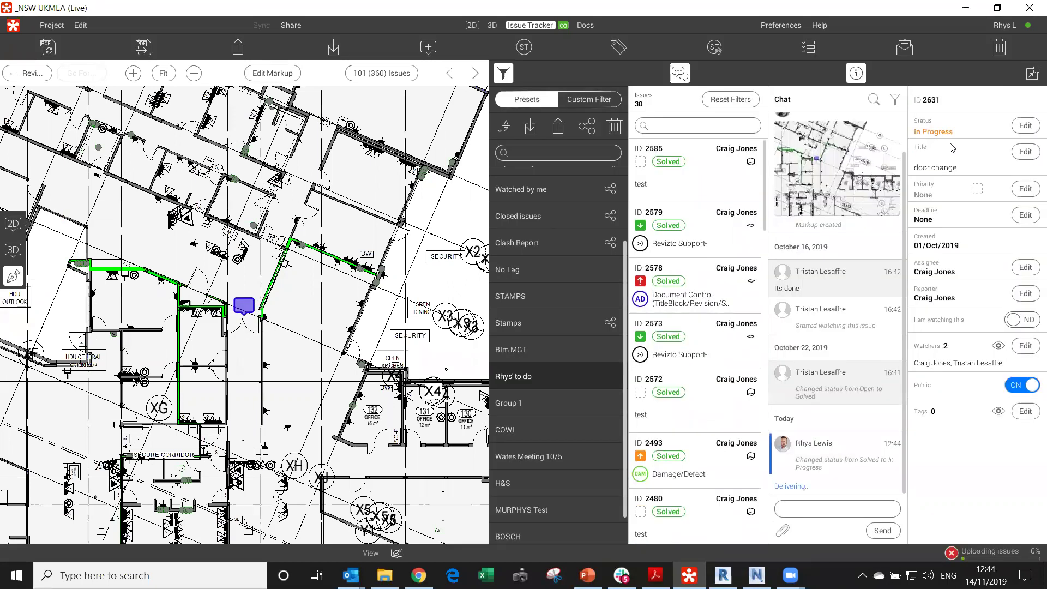
{"action": "left_click", "coordinate": [1025, 267]}
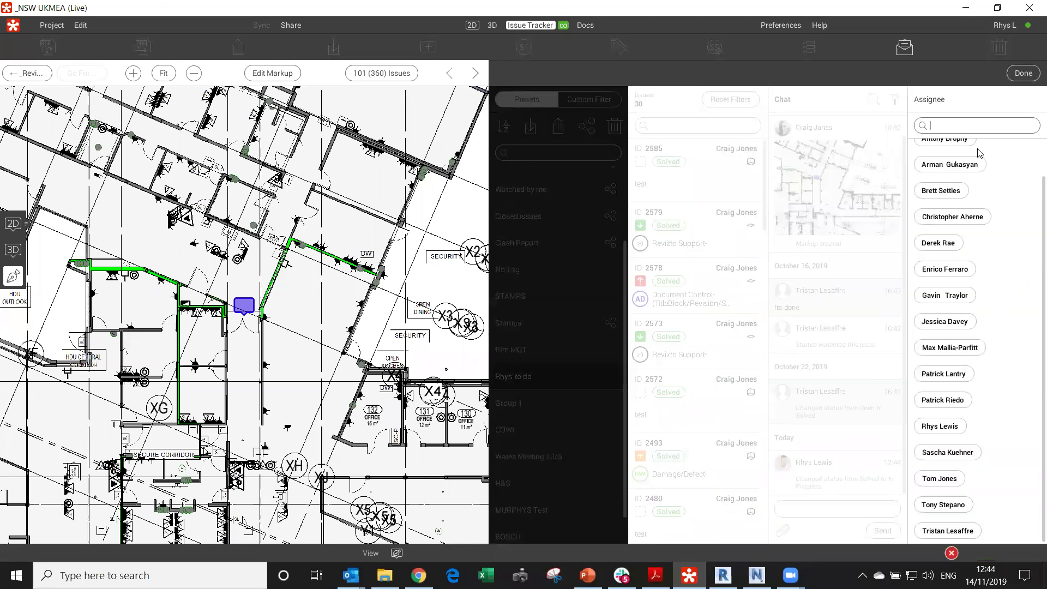
{"action": "left_click", "coordinate": [1024, 73]}
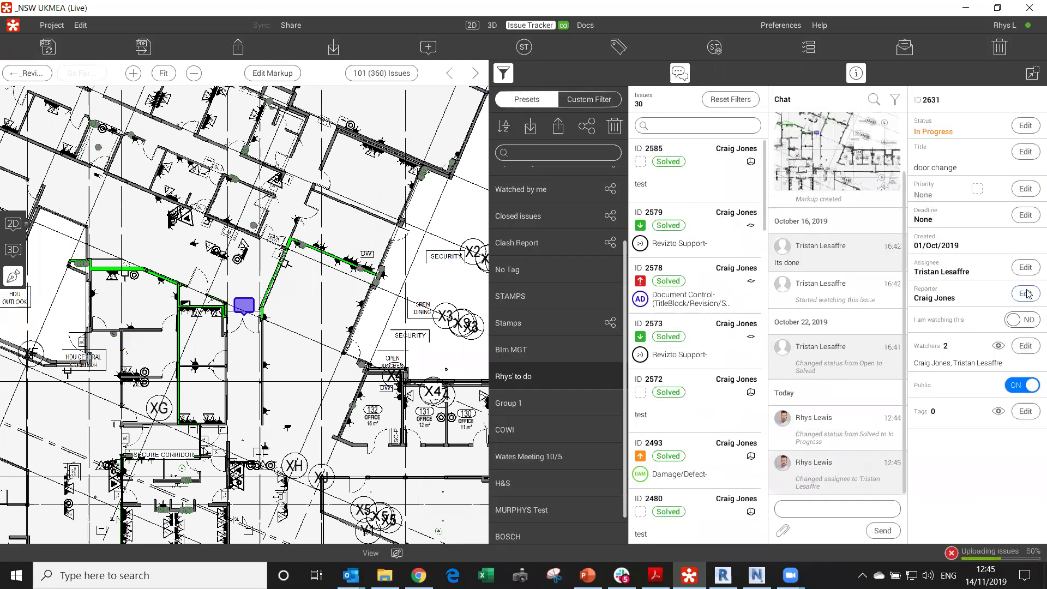
Add one more team member to the watchers of issue 2631.
{"action": "left_click", "coordinate": [1026, 345]}
{"action": "scroll", "coordinate": [977, 428], "scroll_direction": "down", "scroll_amount": 1}
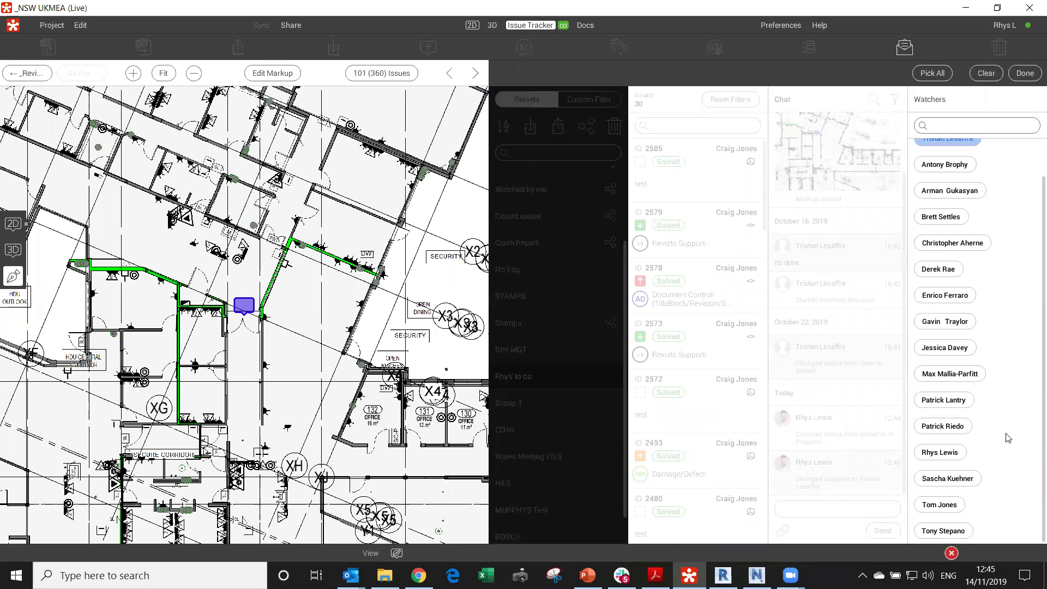
{"action": "scroll", "coordinate": [1017, 416], "scroll_direction": "up", "scroll_amount": 1}
{"action": "scroll", "coordinate": [1009, 417], "scroll_direction": "down", "scroll_amount": 1}
{"action": "left_click", "coordinate": [965, 479]}
{"action": "left_click", "coordinate": [1025, 73]}
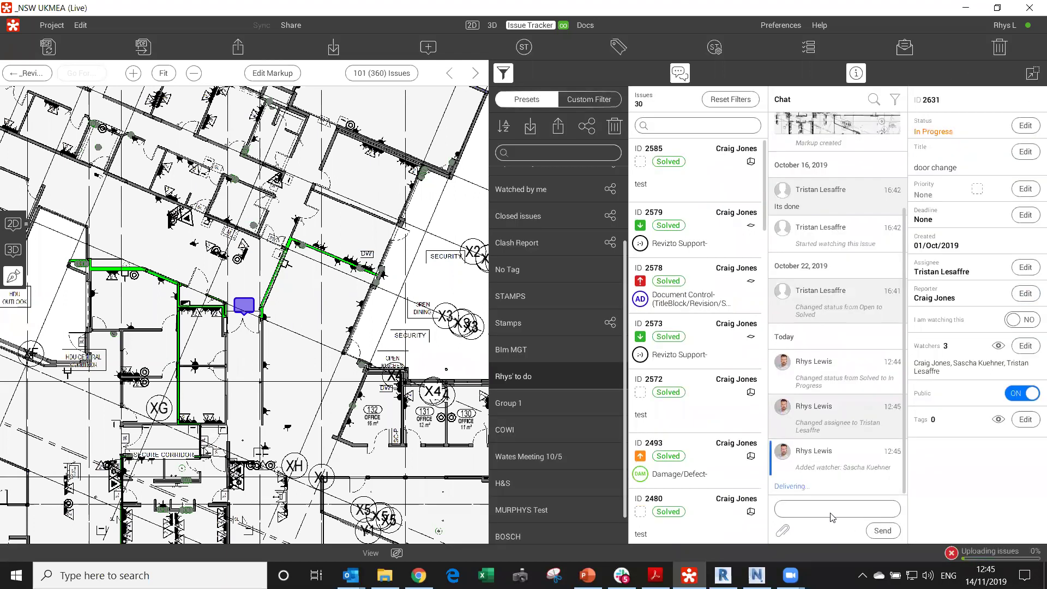
Post the comment "Actually can we review again" in the chat of issue 2631.
{"action": "left_click", "coordinate": [838, 509]}
{"action": "type", "text": "Actual"}
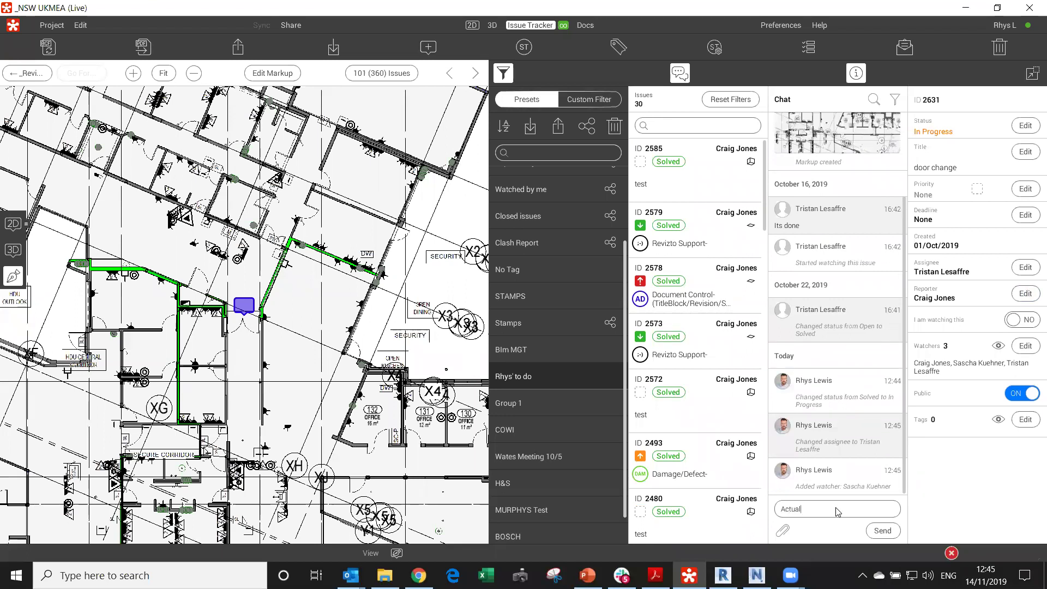
{"action": "type", "text": "ly van we review"}
{"action": "key", "text": "BackSpace"}
{"action": "key", "text": "BackSpace"}
{"action": "key", "text": "BackSpace"}
{"action": "key", "text": "BackSpace"}
{"action": "key", "text": "BackSpace"}
{"action": "key", "text": "BackSpace"}
{"action": "key", "text": "BackSpace"}
{"action": "key", "text": "BackSpace"}
{"action": "key", "text": "BackSpace"}
{"action": "key", "text": "BackSpace"}
{"action": "key", "text": "BackSpace"}
{"action": "key", "text": "BackSpace"}
{"action": "key", "text": "BackSpace"}
{"action": "type", "text": "can we review again"}
{"action": "left_click", "coordinate": [883, 531]}
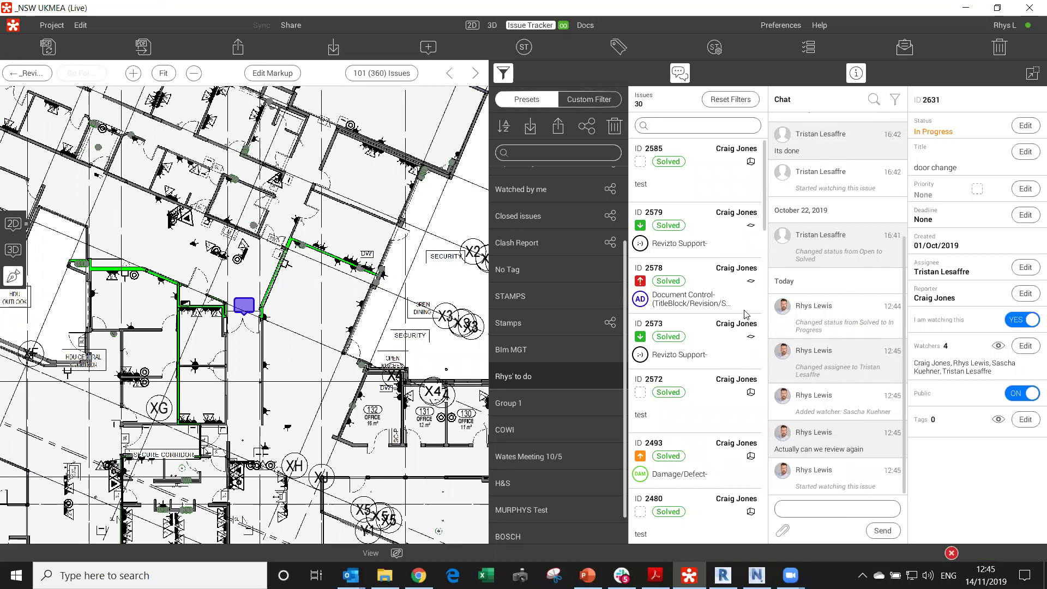
Set the status of the solved test issue 2572 to Closed.
{"action": "left_click", "coordinate": [725, 404]}
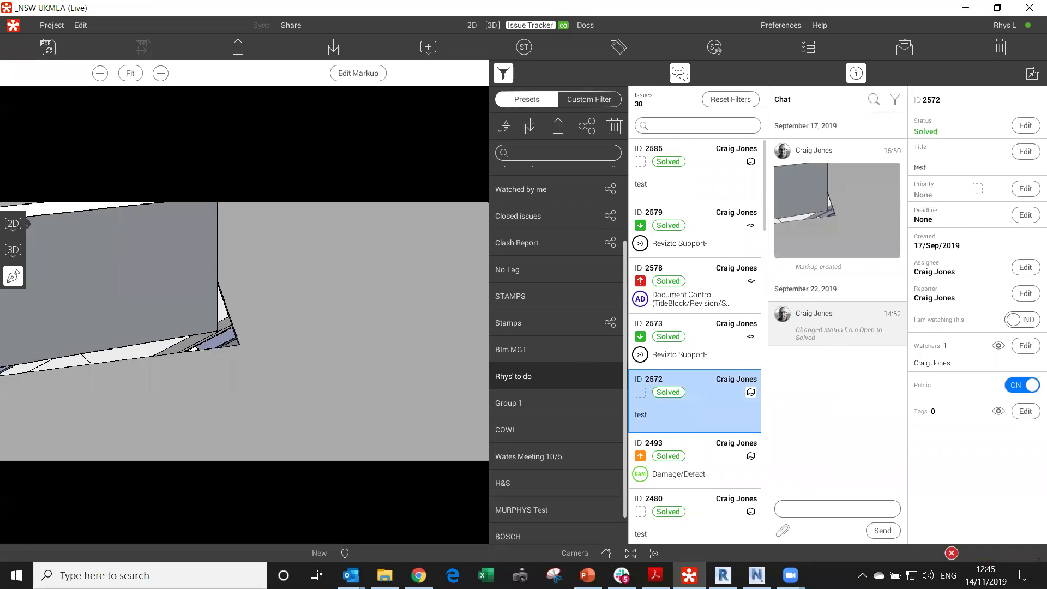
{"action": "left_click", "coordinate": [1026, 129]}
{"action": "left_click", "coordinate": [933, 182]}
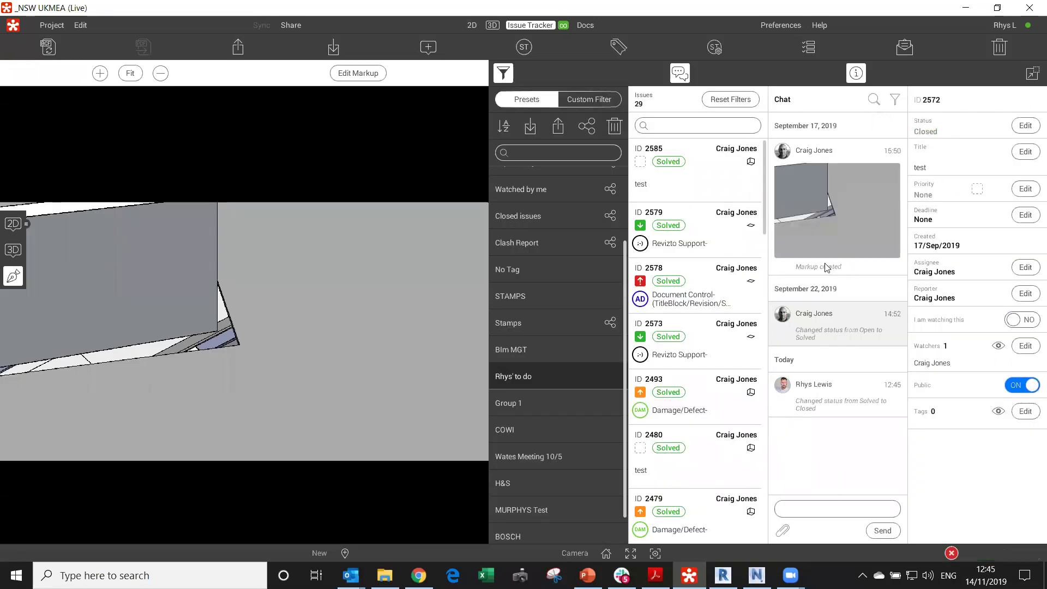
Apply the Clash Report preset and review the markups of Structure v Electrical clash issues 1582, 1581 and 1590.
{"action": "left_click", "coordinate": [572, 243]}
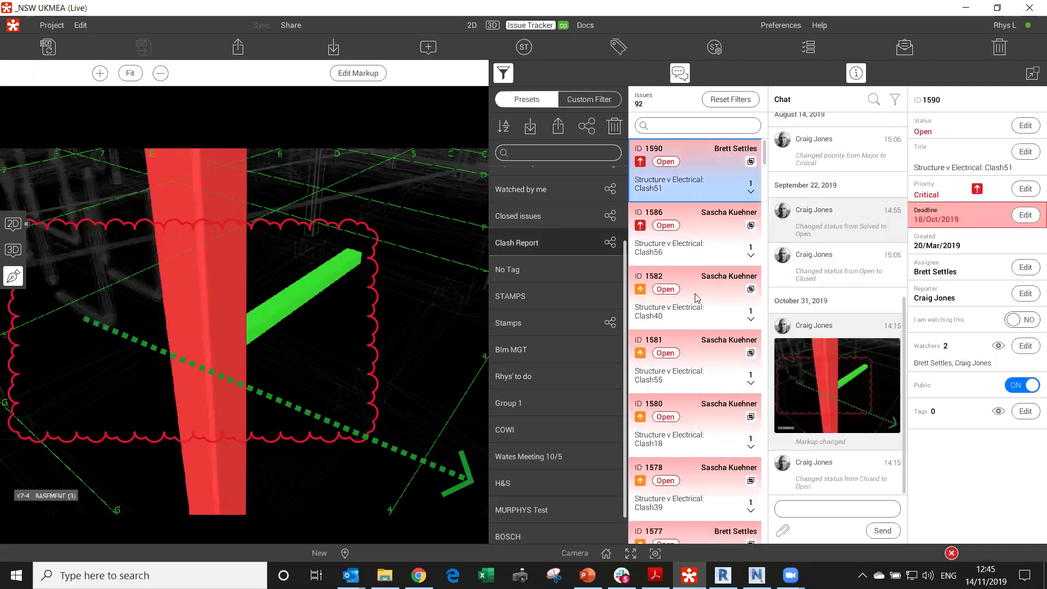
{"action": "left_click", "coordinate": [697, 298]}
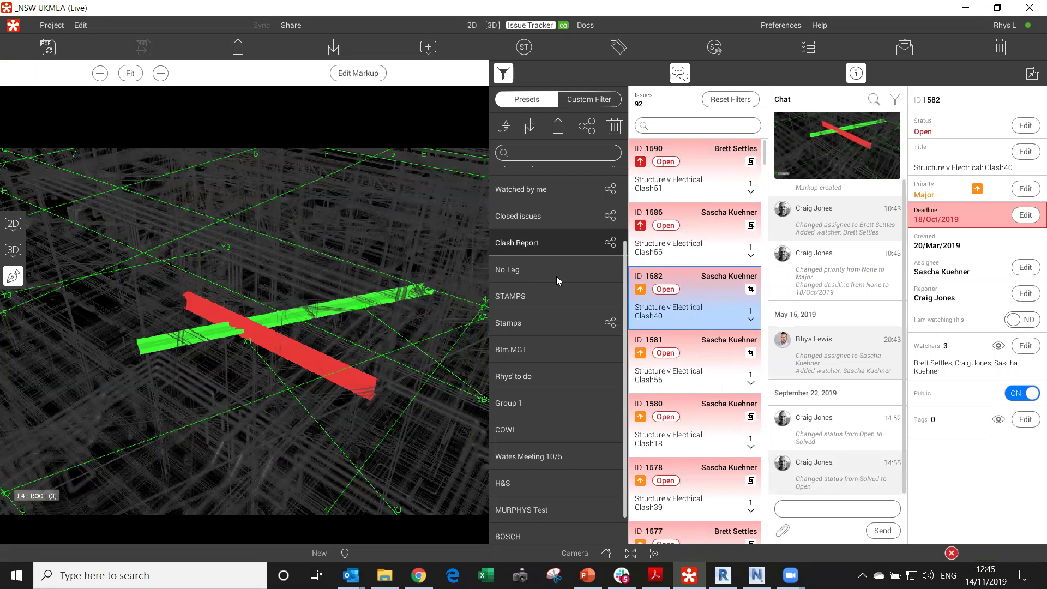
{"action": "left_click", "coordinate": [708, 392]}
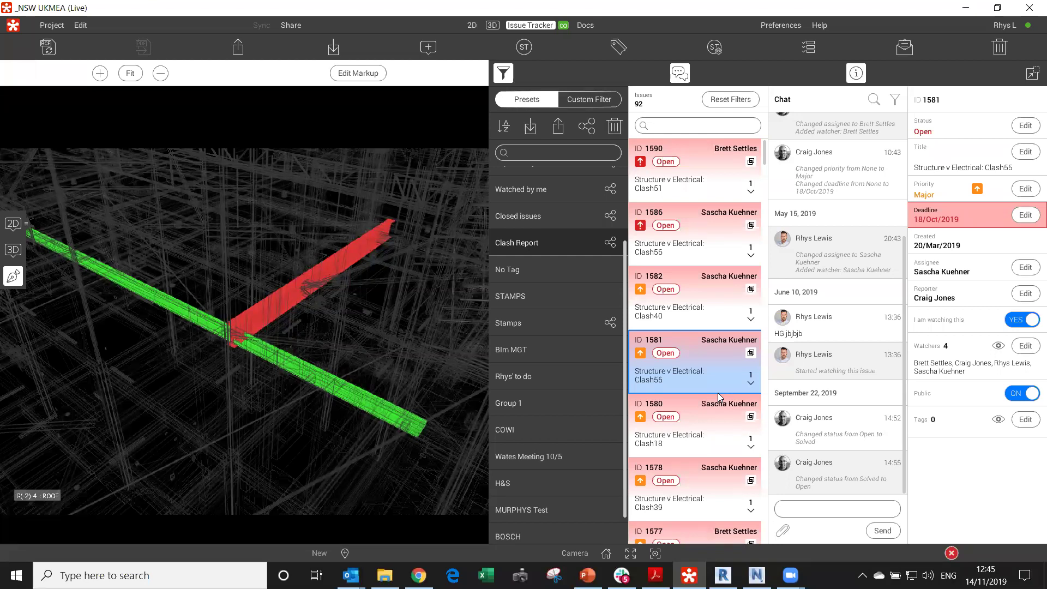
{"action": "left_click", "coordinate": [721, 273]}
{"action": "left_click", "coordinate": [729, 240]}
{"action": "left_click", "coordinate": [732, 144]}
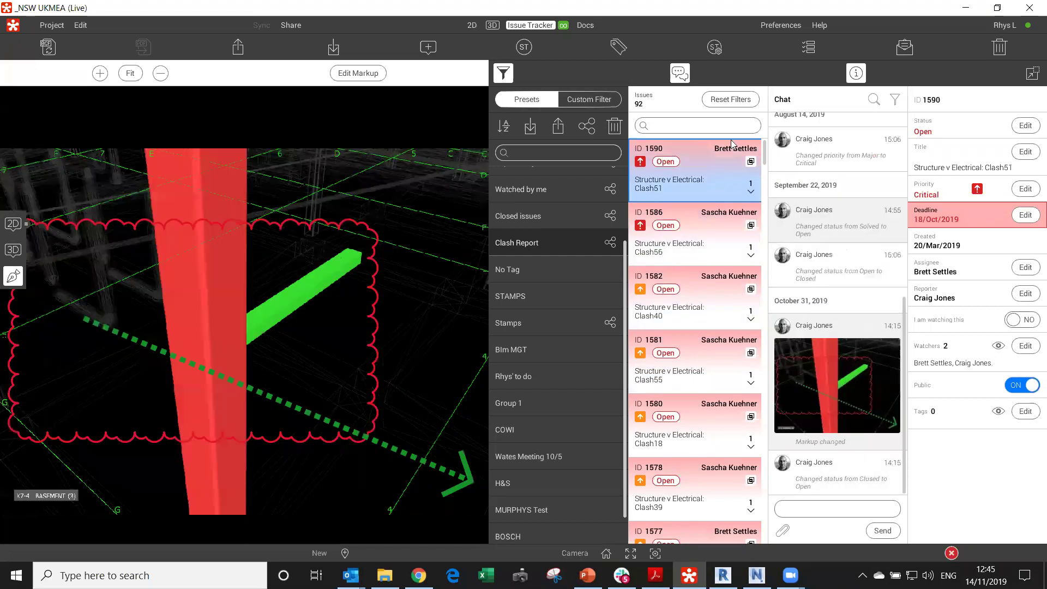
Reset the issue filters and review the markups of the newest issues, 3027, 3026 and 3025.
{"action": "left_click", "coordinate": [743, 101]}
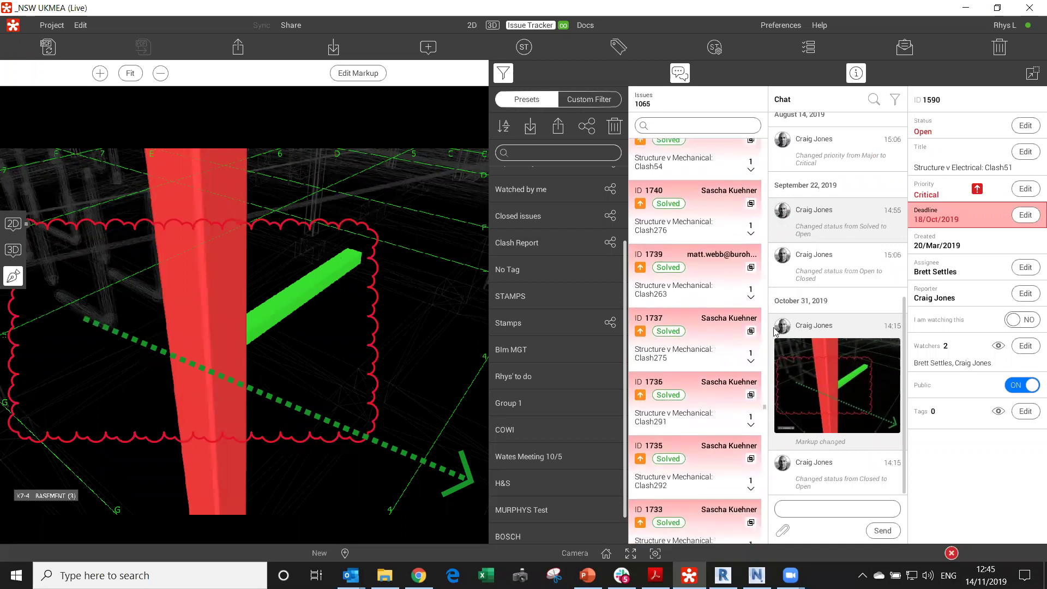
{"action": "left_click", "coordinate": [710, 172]}
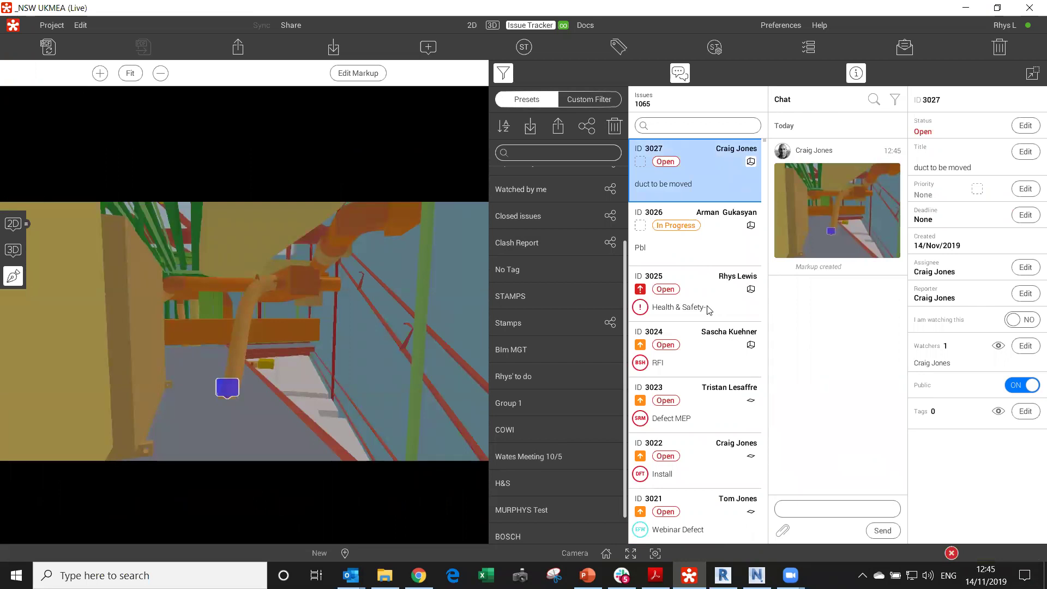
{"action": "left_click", "coordinate": [718, 244]}
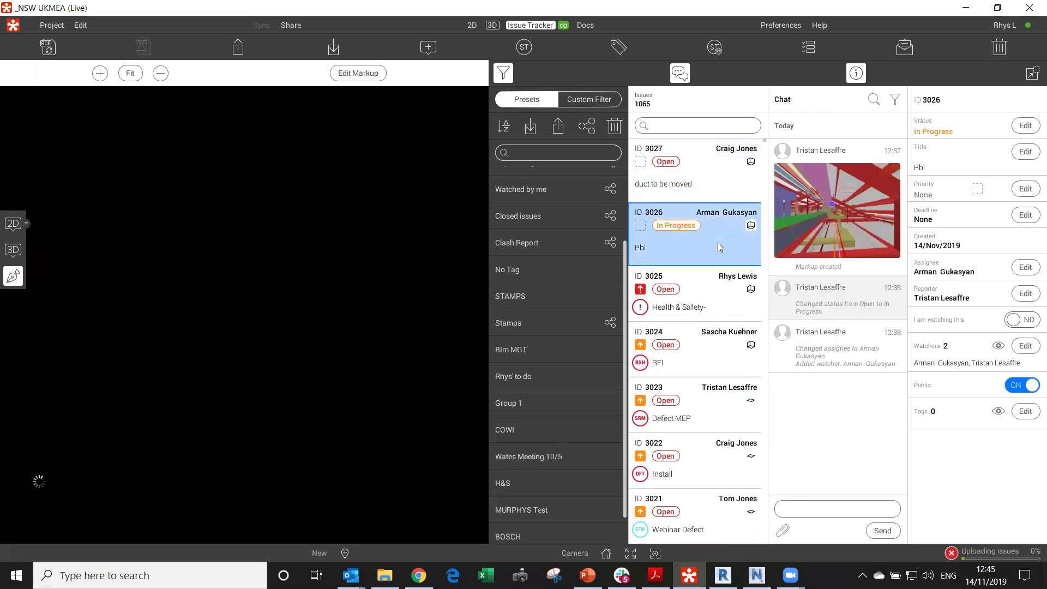
{"action": "left_click", "coordinate": [713, 310]}
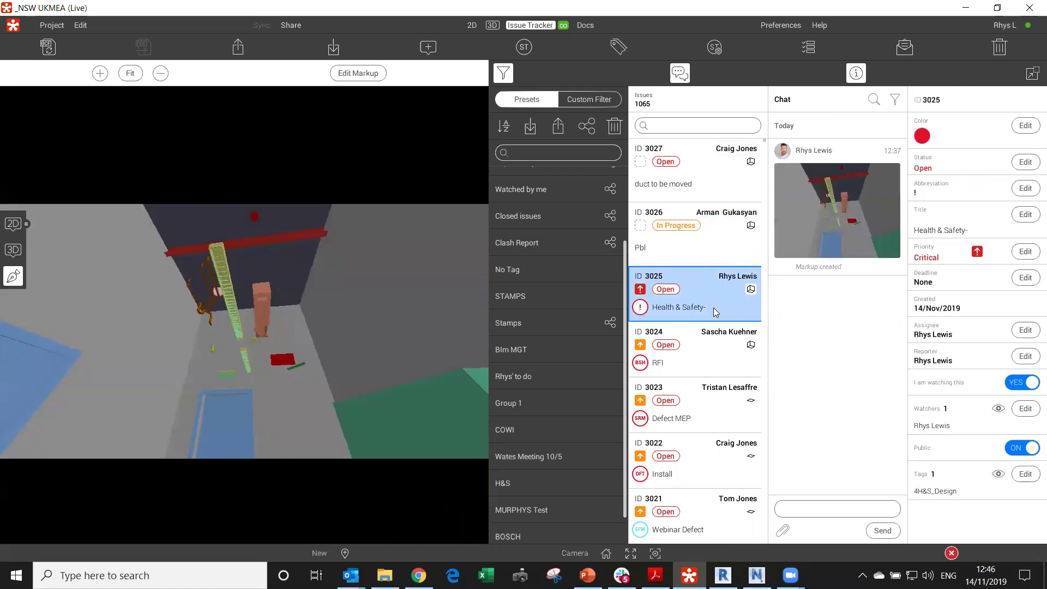
{"action": "left_click", "coordinate": [716, 245]}
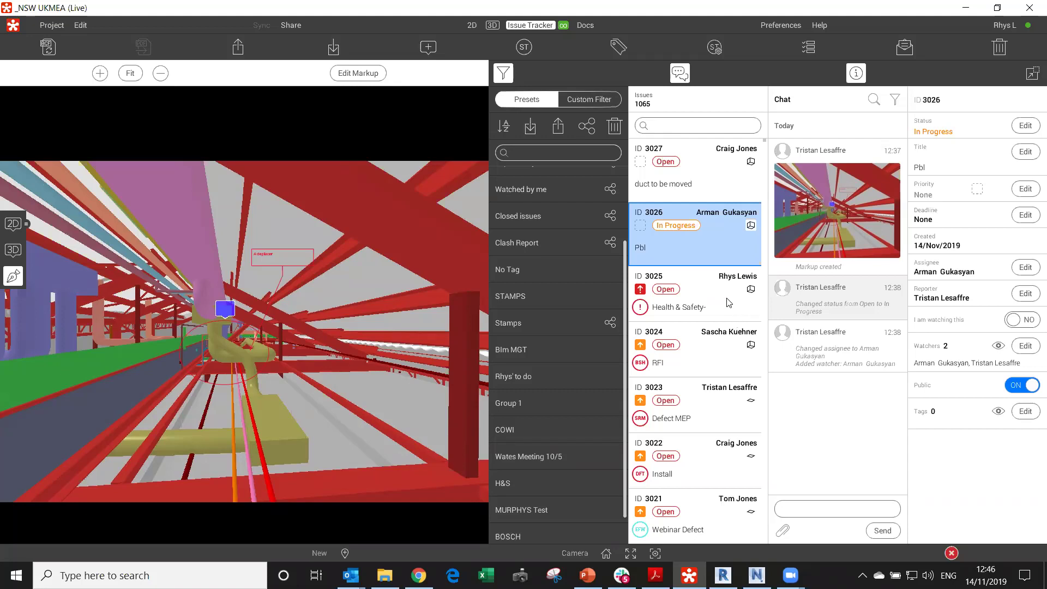
{"action": "left_click", "coordinate": [726, 184]}
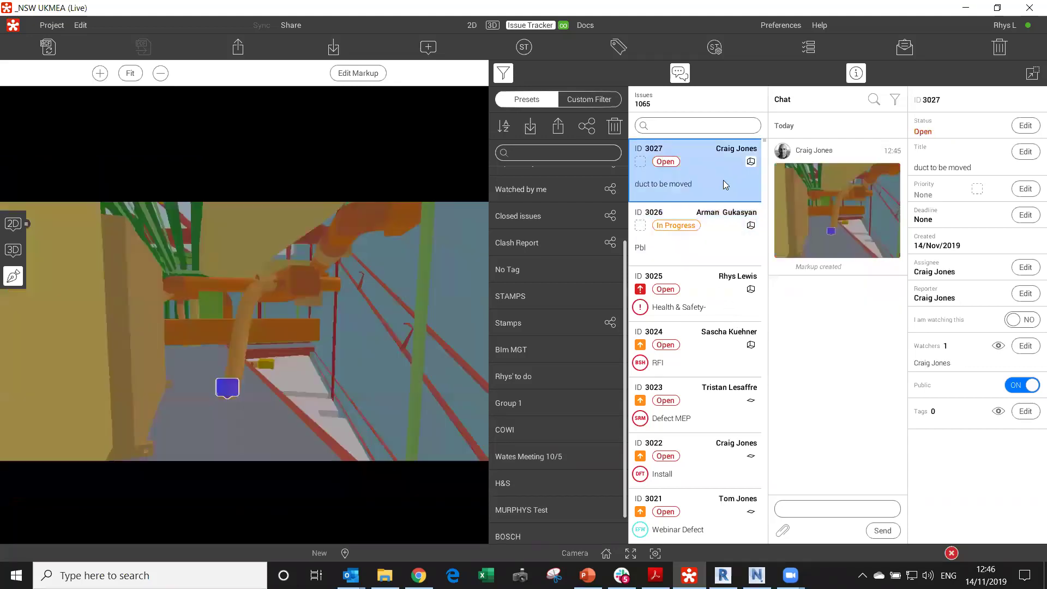